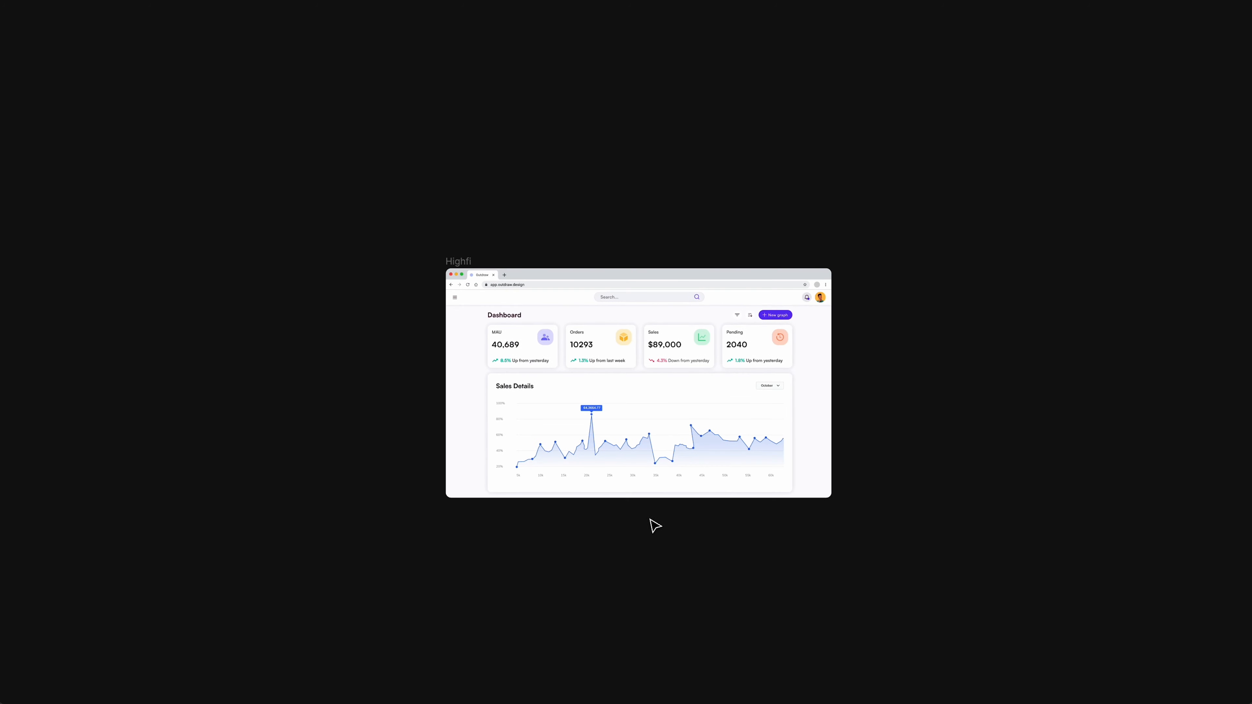
Step: Duplicate the Highfi dashboard frame beside the original
{"action": "left_click", "coordinate": [465, 261]}
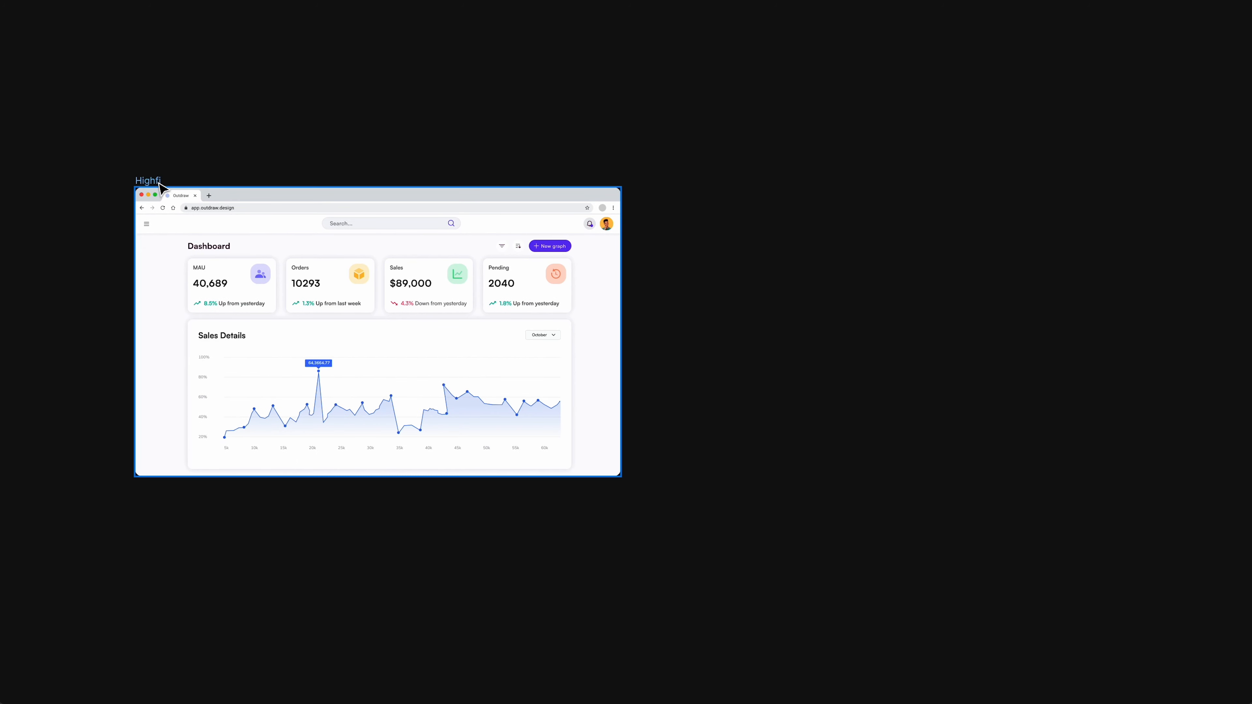
{"action": "left_click_drag", "start_coordinate": [159, 182], "coordinate": [741, 184], "text": "alt"}
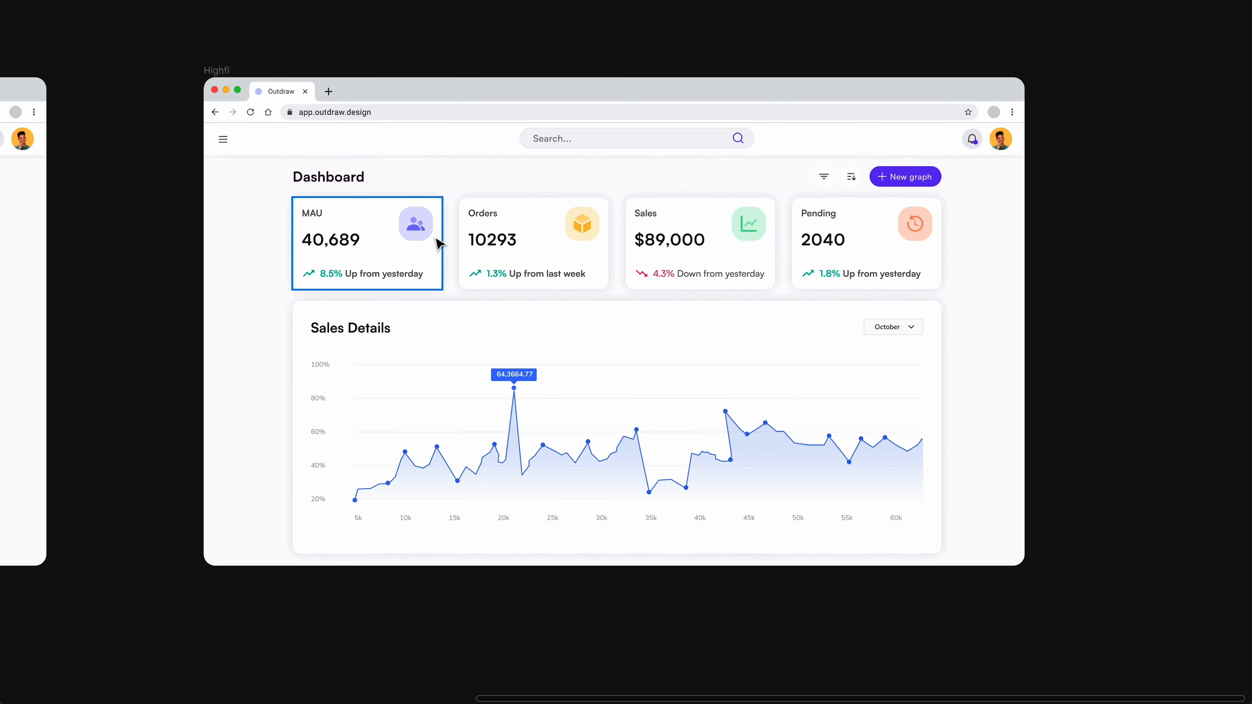
Step: Select the MAU, Orders, Sales and Pending cards plus the Sales Details panel in the copied frame, and show the interface panels
{"action": "left_click", "coordinate": [435, 238]}
{"action": "left_click", "coordinate": [533, 247], "text": "shift"}
{"action": "left_click", "coordinate": [688, 243], "text": "shift"}
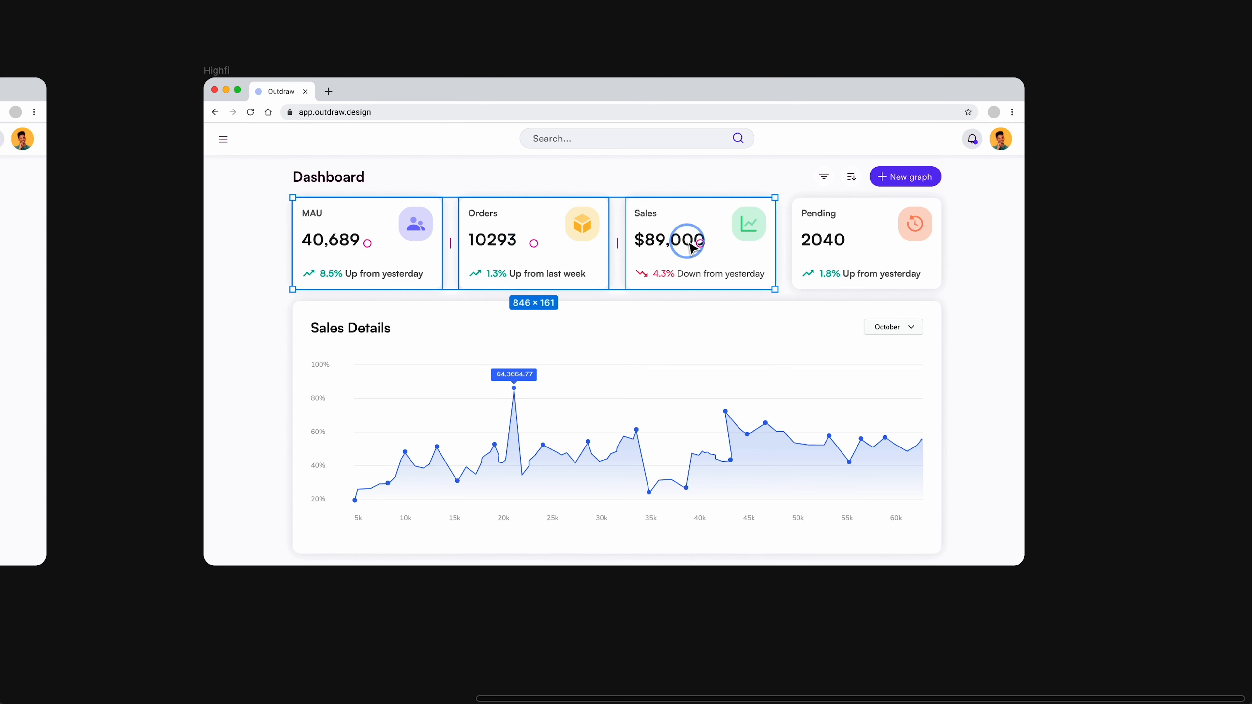
{"action": "left_click", "coordinate": [874, 284], "text": "shift"}
{"action": "left_click", "coordinate": [844, 357], "text": "shift"}
{"action": "key", "text": "ctrl+backslash"}
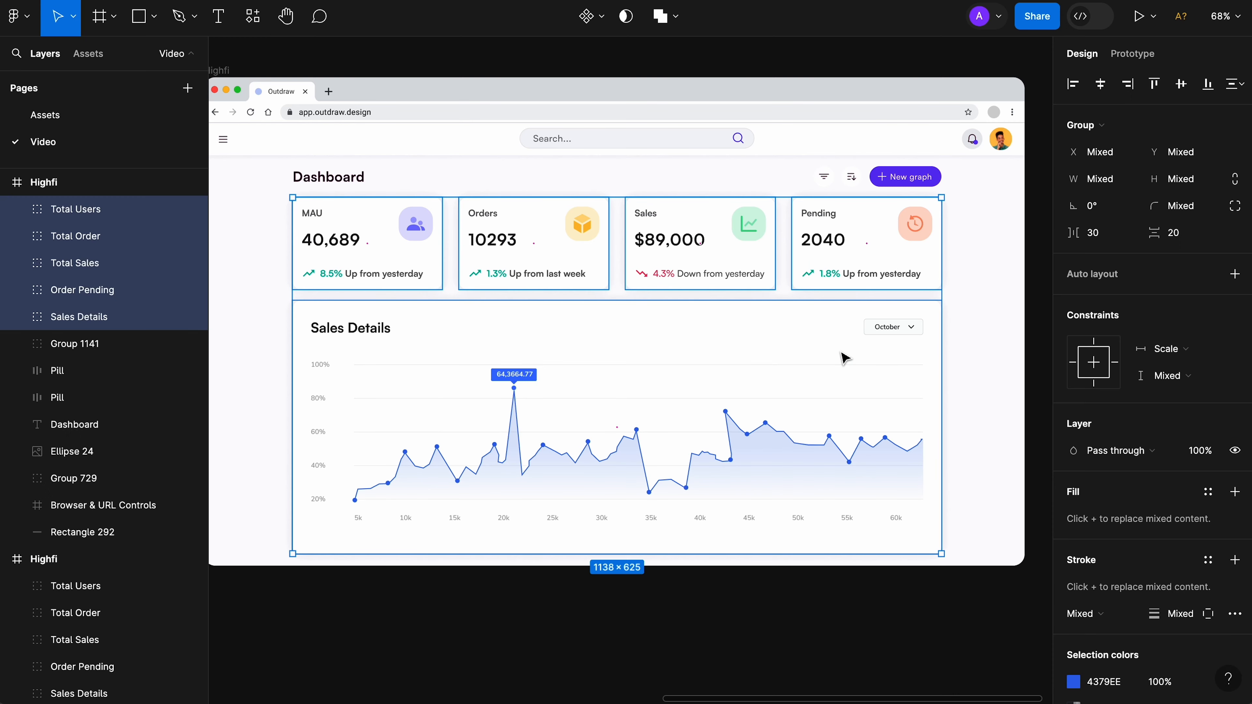
{"action": "scroll", "coordinate": [990, 211], "scroll_direction": "up", "scroll_amount": 3}
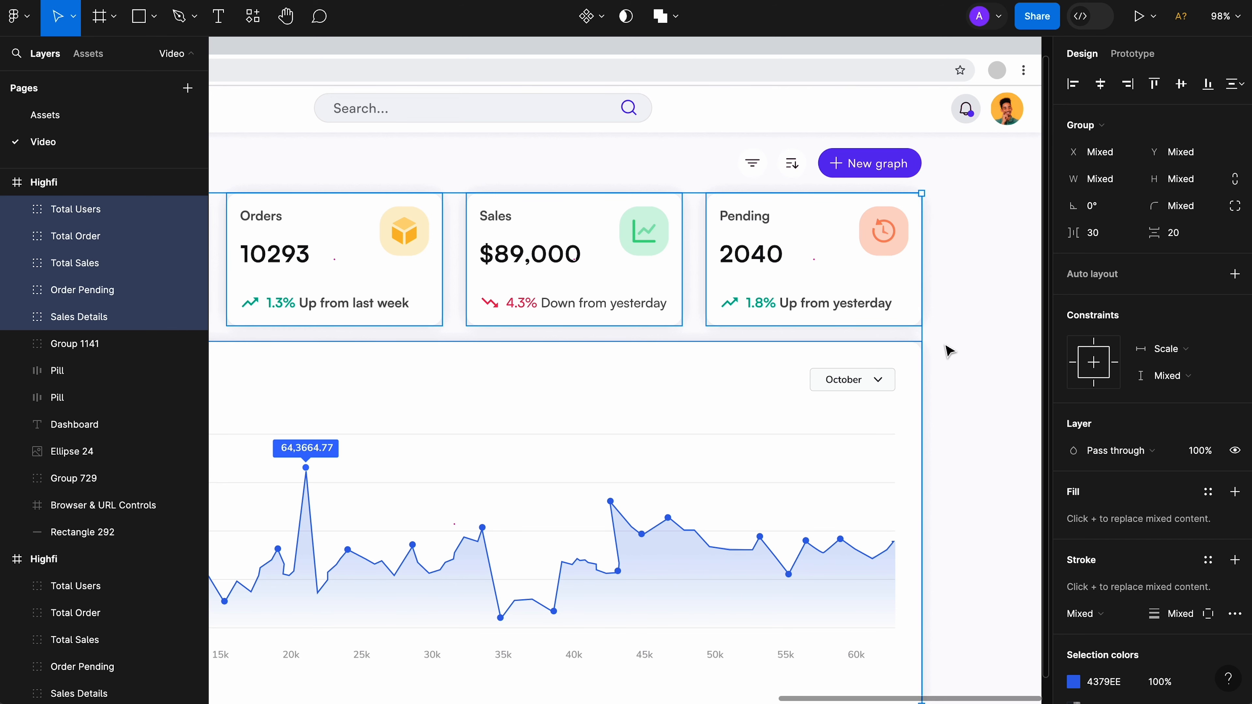
{"action": "scroll", "coordinate": [947, 348], "scroll_direction": "right", "scroll_amount": 3}
{"action": "scroll", "coordinate": [946, 348], "scroll_direction": "down", "scroll_amount": 1}
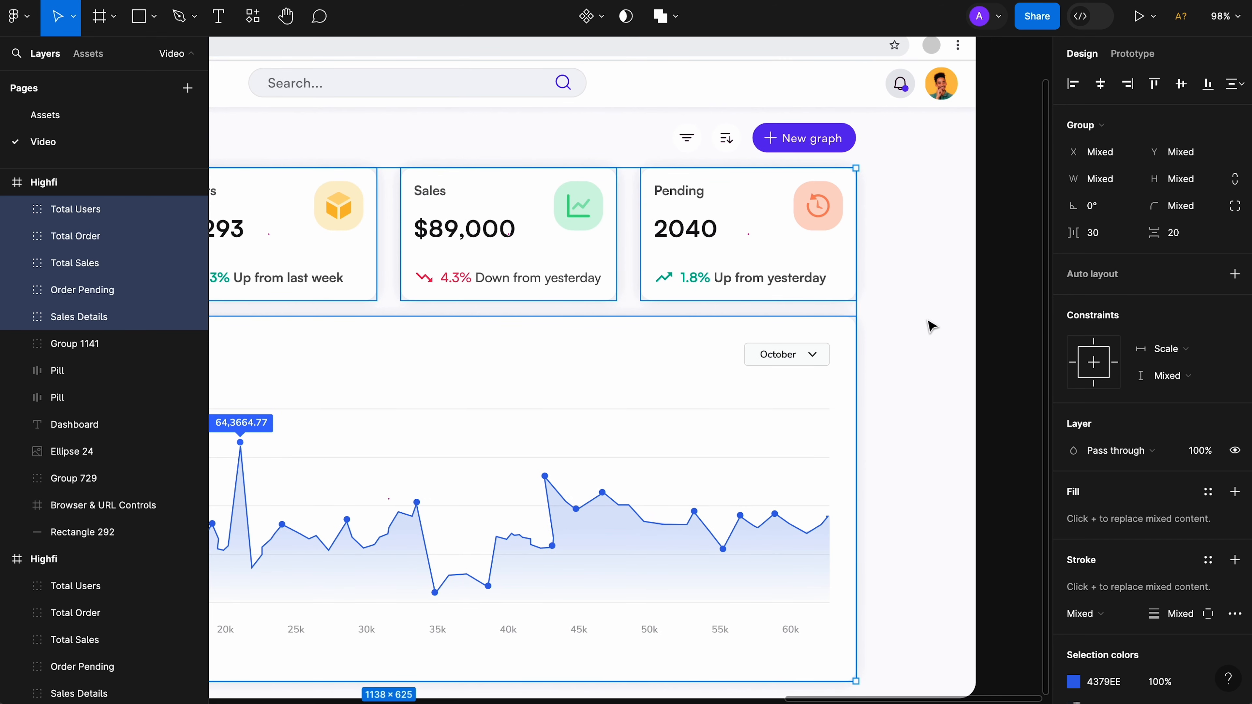
Step: Set the drop shadow colour of the selected cards and Sales Details panel to 4200FA at 10% opacity
{"action": "scroll", "coordinate": [1067, 561], "scroll_direction": "down", "scroll_amount": 5}
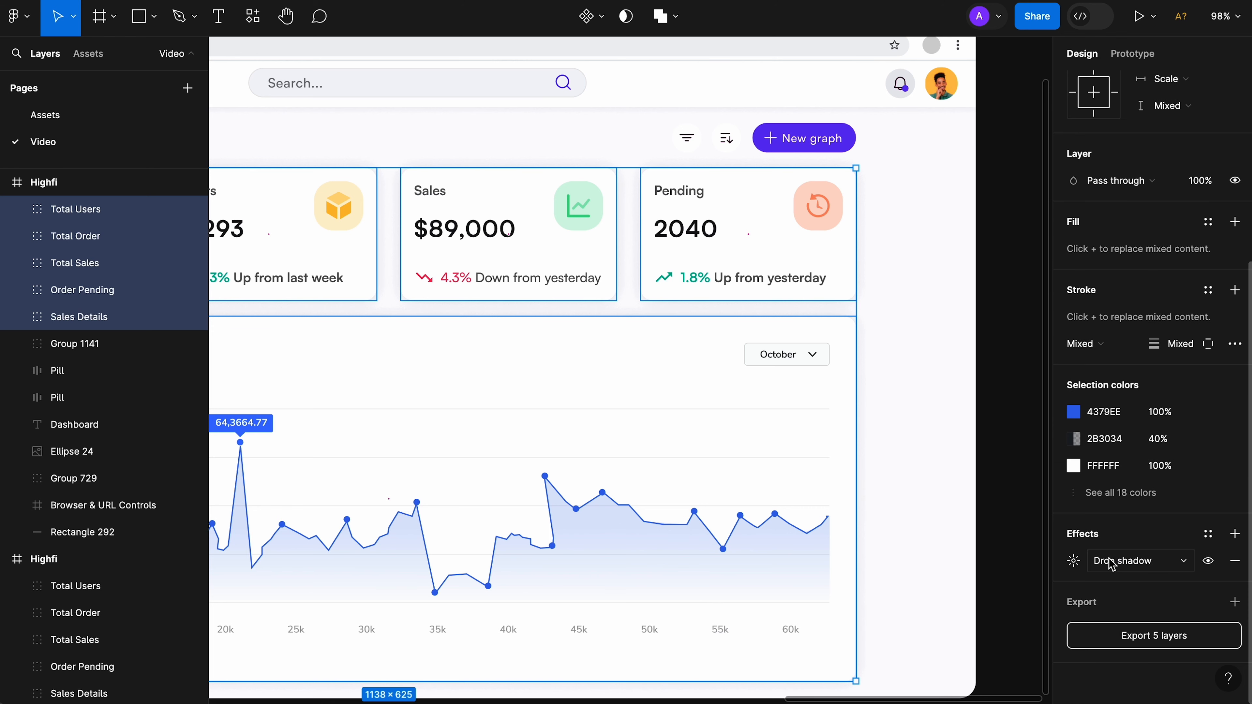
{"action": "left_click", "coordinate": [1075, 564]}
{"action": "left_click", "coordinate": [874, 634]}
{"action": "left_click", "coordinate": [673, 504]}
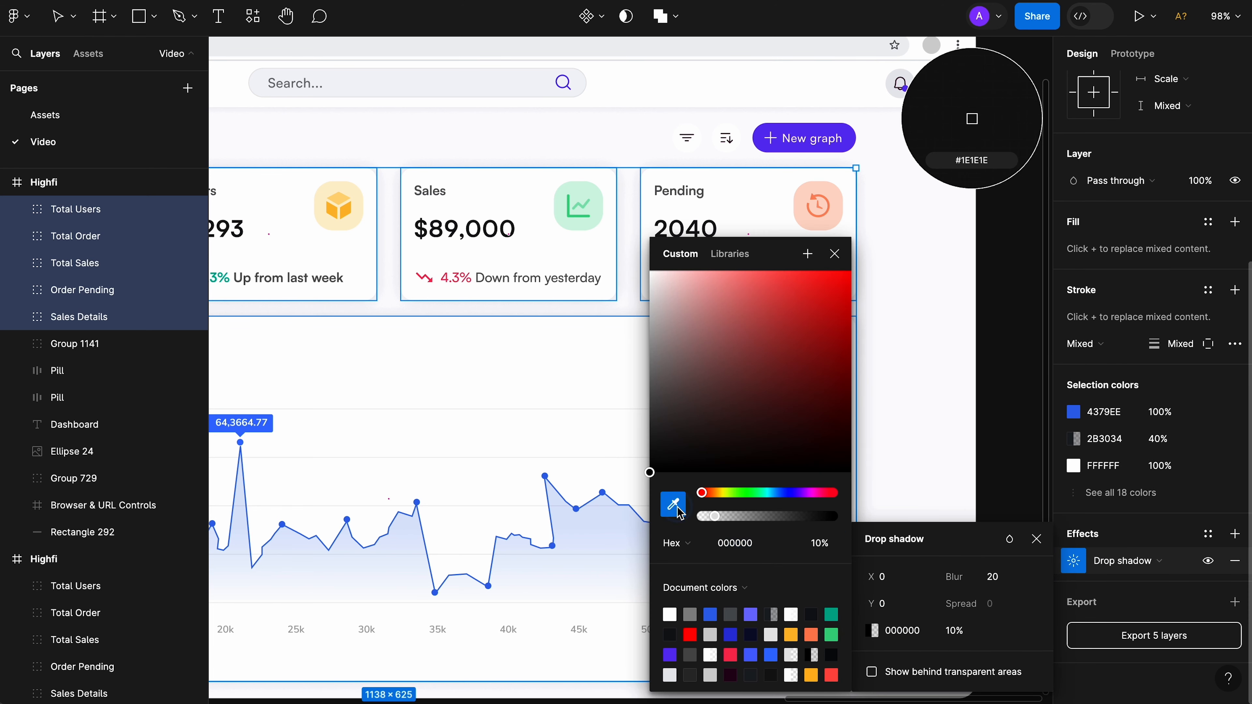
{"action": "left_click", "coordinate": [963, 222]}
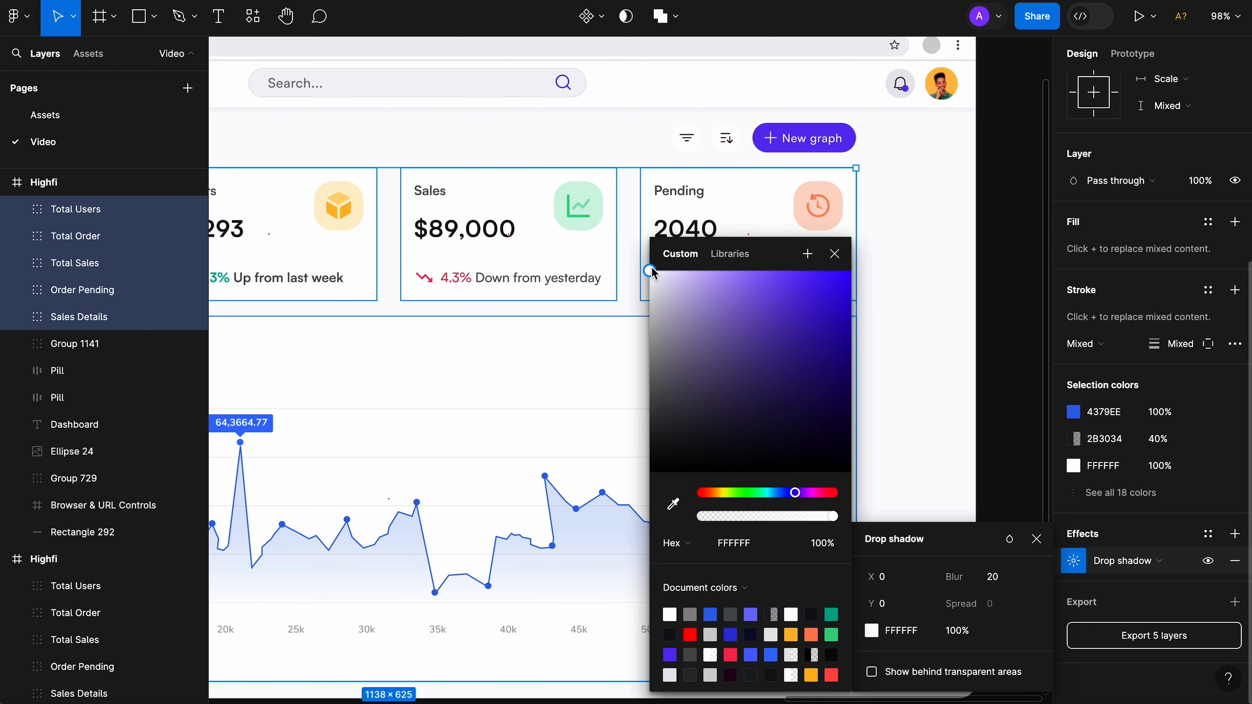
{"action": "left_click_drag", "start_coordinate": [652, 269], "coordinate": [859, 272]}
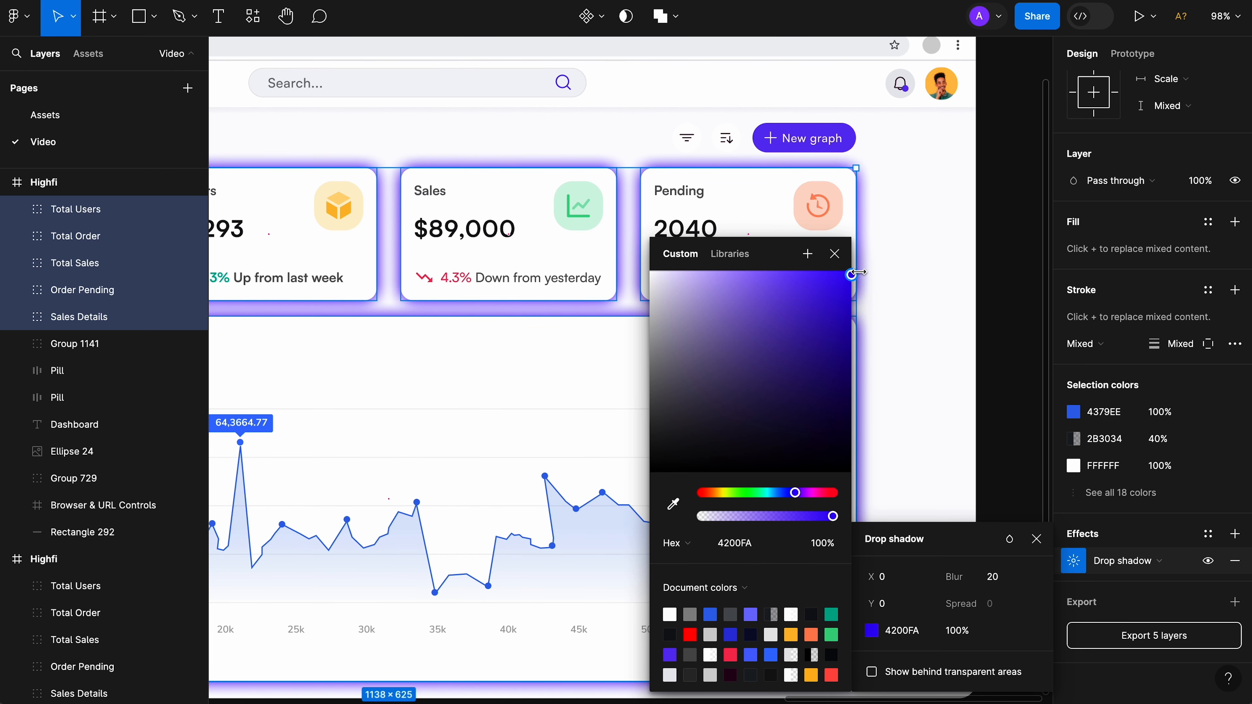
{"action": "left_click", "coordinate": [970, 637]}
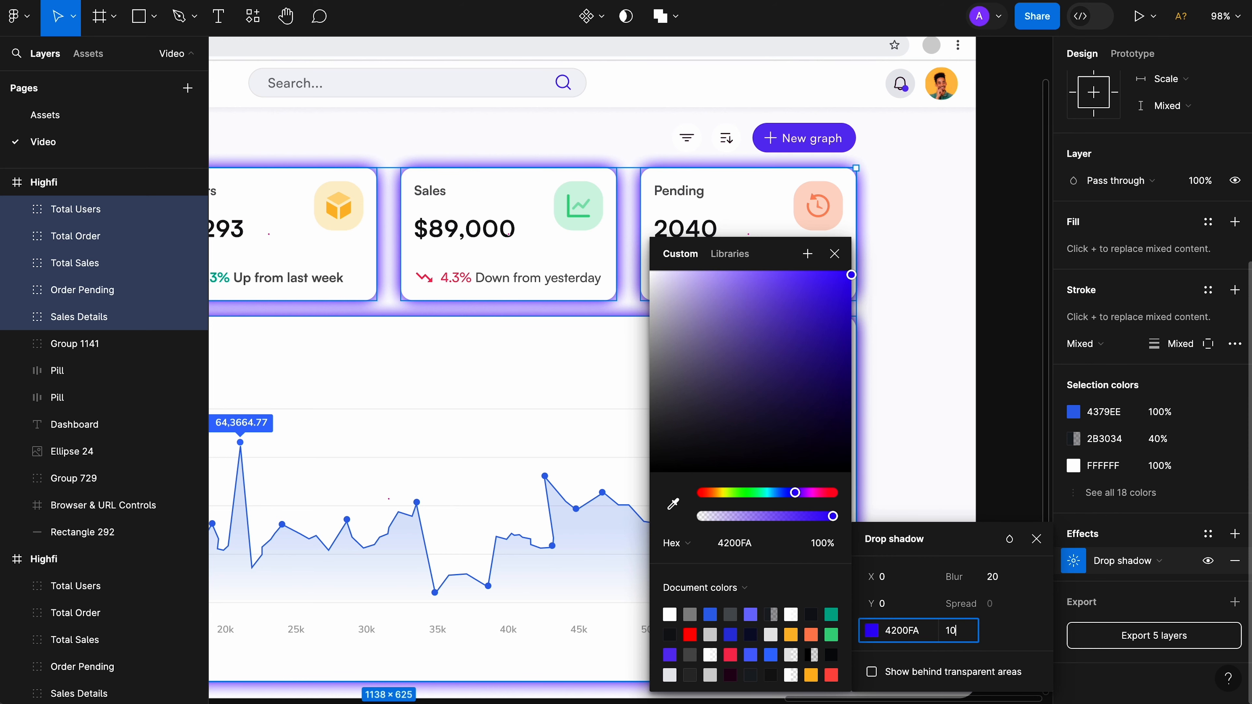
{"action": "type", "text": "10"}
{"action": "key", "text": "Return"}
{"action": "left_click", "coordinate": [953, 299]}
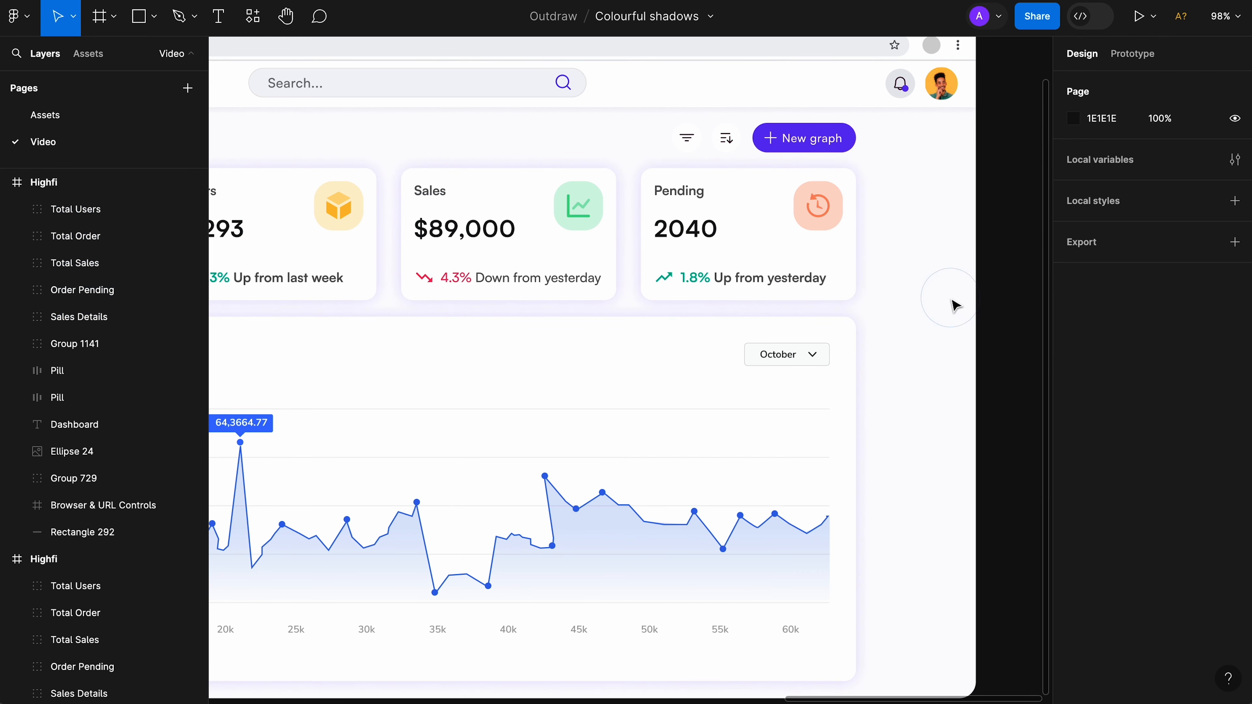
Step: Set the drop shadow colour of the dashboard's white header bar to 4401FF
{"action": "key", "text": "super+backslash"}
{"action": "scroll", "coordinate": [952, 299], "scroll_direction": "left", "scroll_amount": 3}
{"action": "scroll", "coordinate": [955, 305], "scroll_direction": "left", "scroll_amount": 3}
{"action": "scroll", "coordinate": [955, 305], "scroll_direction": "up", "scroll_amount": 1}
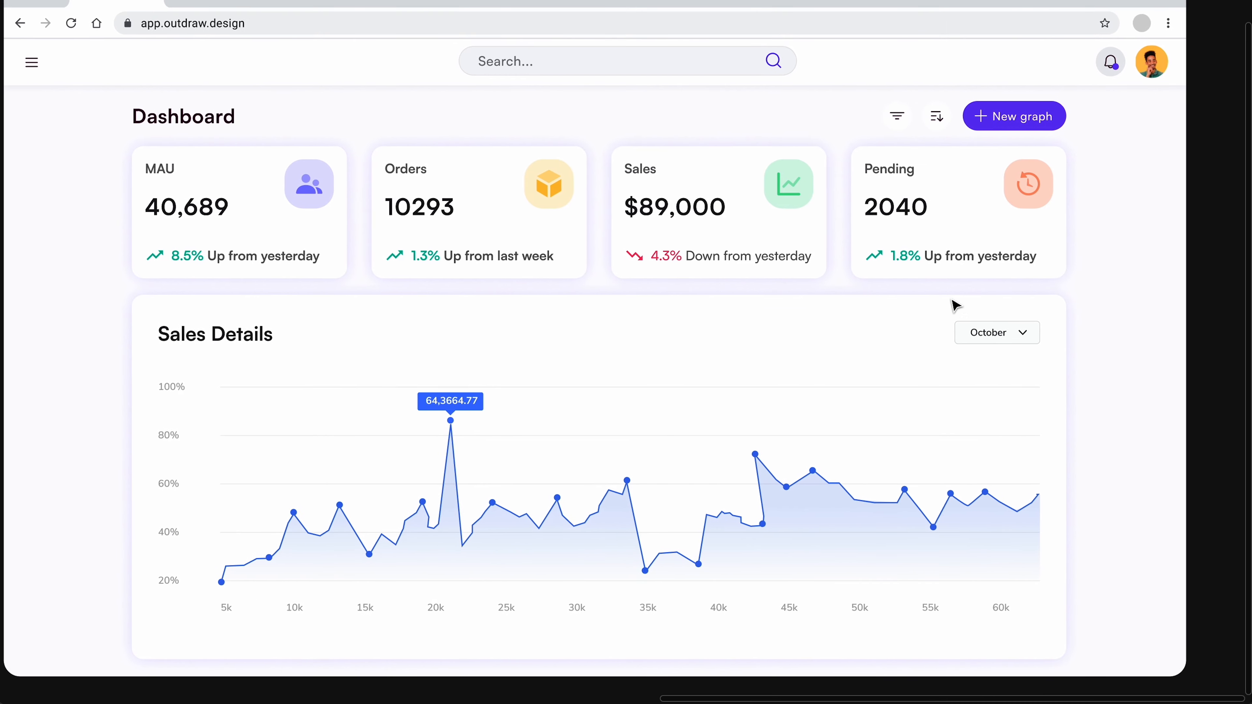
{"action": "left_click", "coordinate": [895, 80]}
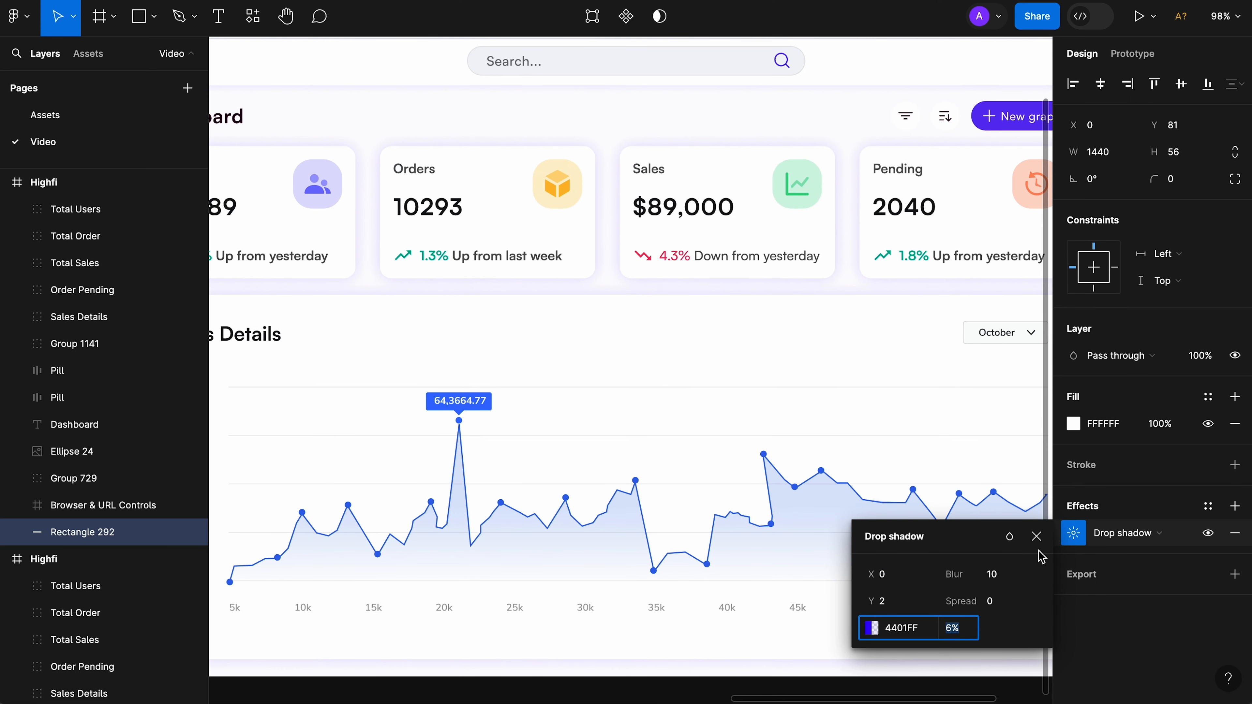
{"action": "left_click", "coordinate": [1037, 536]}
Step: Add a drop shadow to the round filter and sort buttons, coloured 4401FF at 10% opacity
{"action": "double_click", "coordinate": [926, 131]}
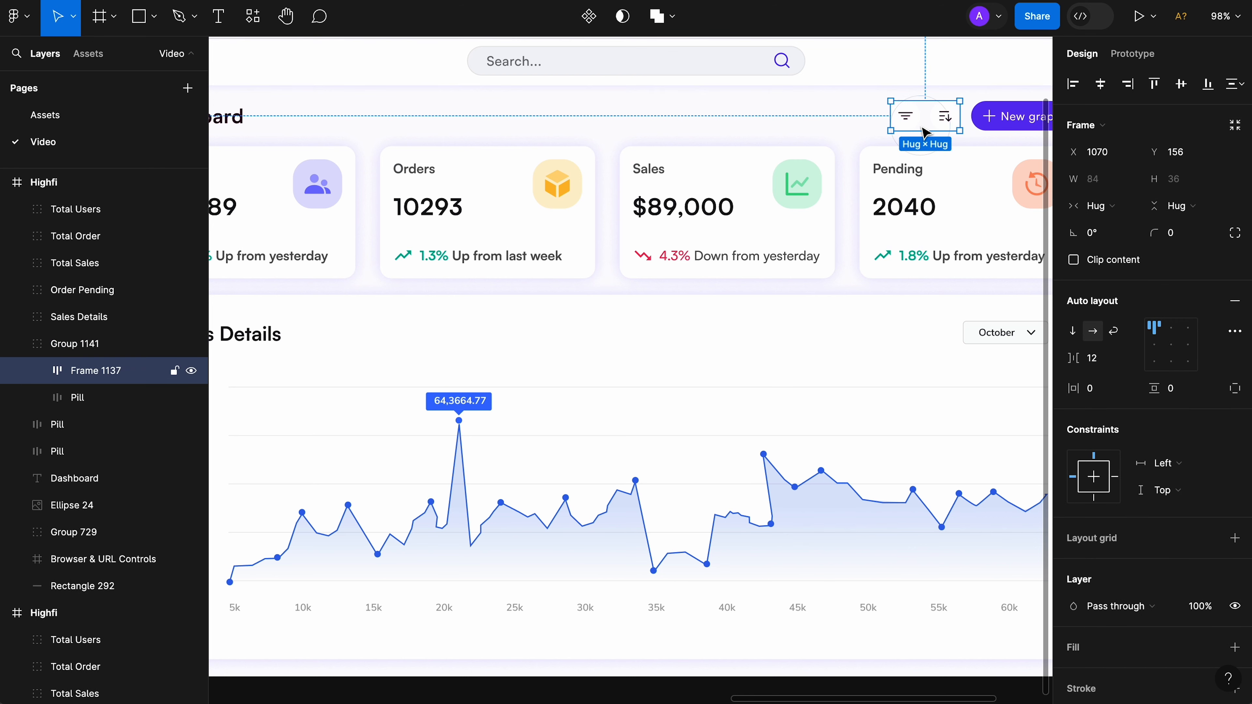
{"action": "left_click", "coordinate": [945, 116]}
{"action": "left_click", "coordinate": [906, 116], "text": "shift"}
{"action": "left_click", "coordinate": [1098, 604]}
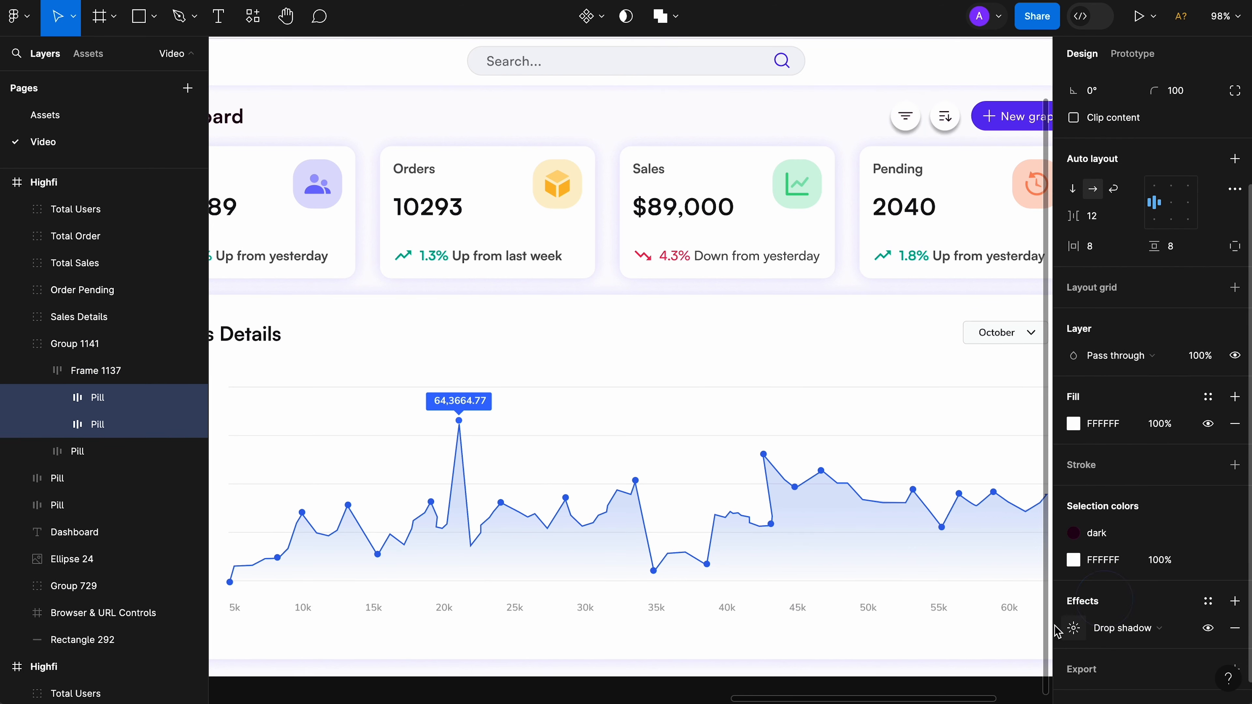
{"action": "left_click", "coordinate": [1073, 628]}
{"action": "left_click", "coordinate": [902, 630]}
{"action": "type", "text": "4401FF"}
{"action": "key", "text": "Tab"}
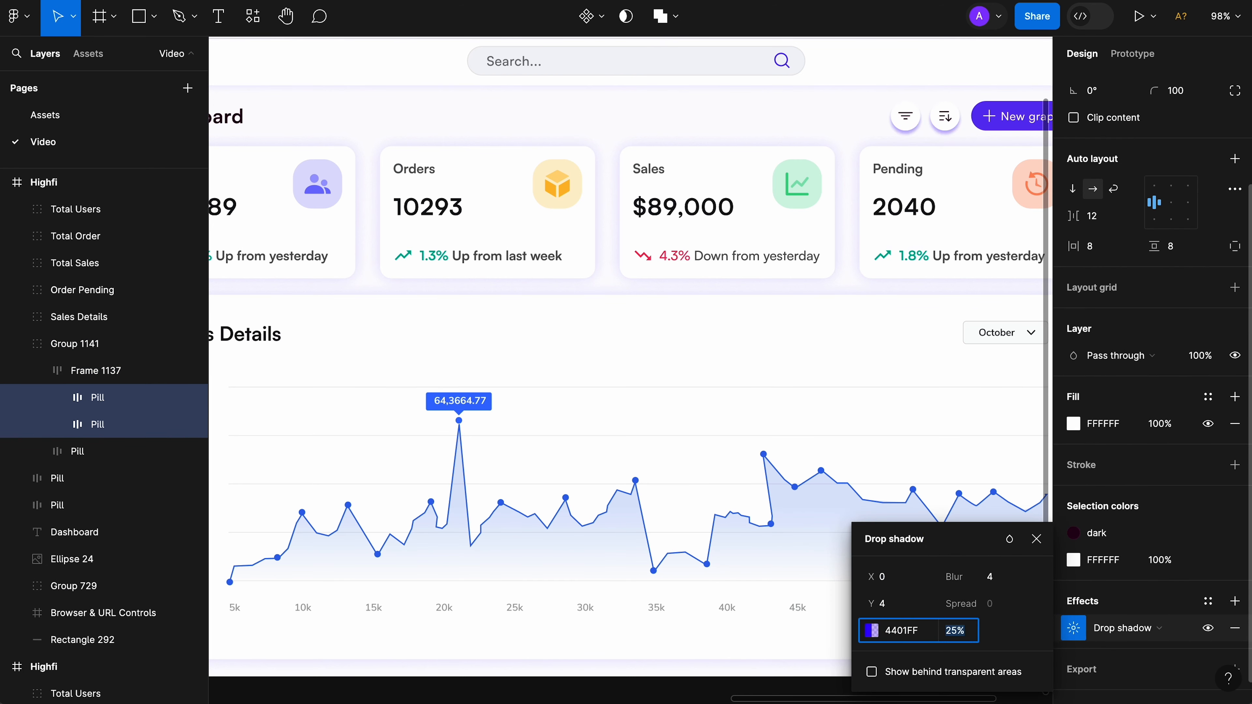
{"action": "type", "text": "10"}
{"action": "key", "text": "Return"}
Step: Set the blur of the filter and sort buttons' shadow to 15 and adjust its vertical offset
{"action": "left_click", "coordinate": [1003, 583]}
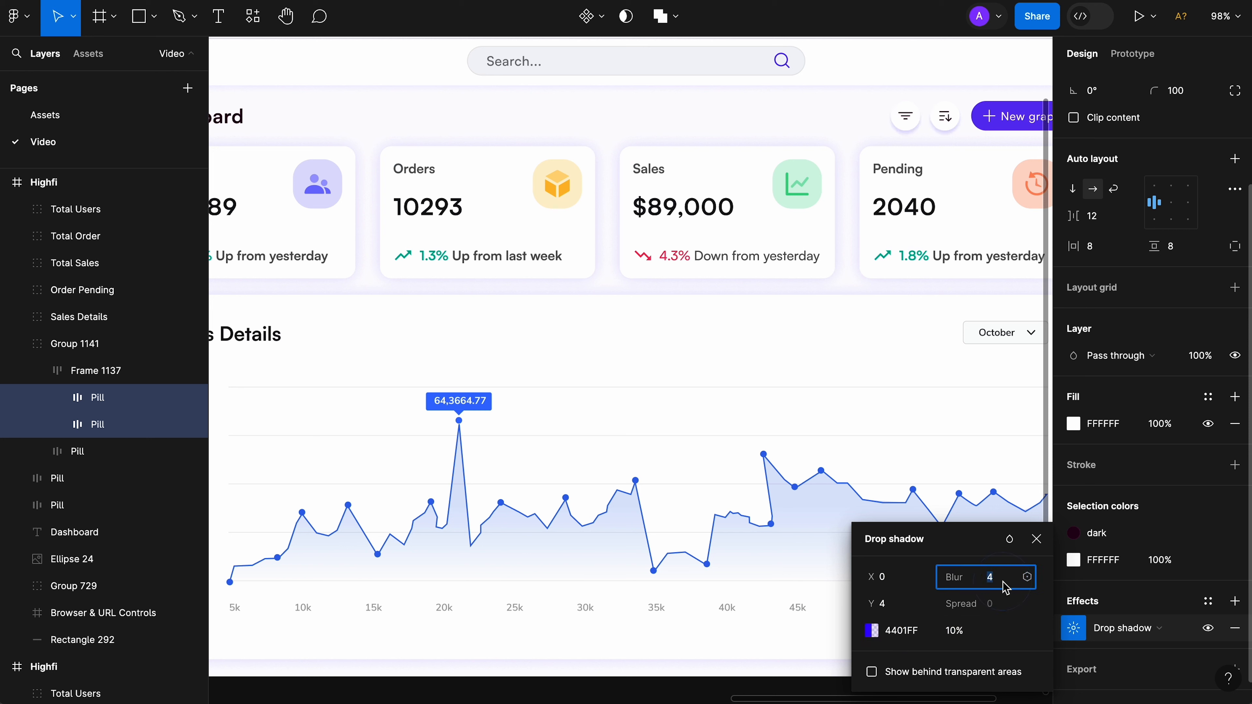
{"action": "key", "text": "Return"}
{"action": "left_click", "coordinate": [900, 612]}
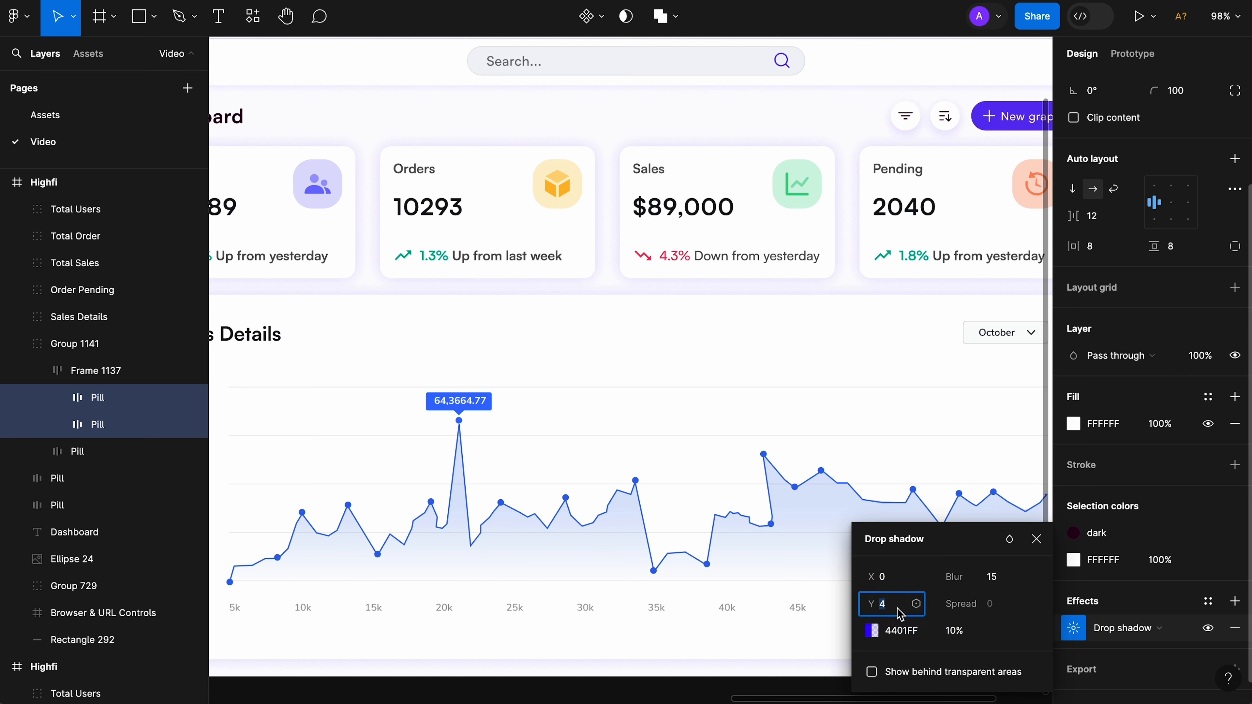
{"action": "key", "text": "Tab"}
{"action": "left_click", "coordinate": [1035, 539]}
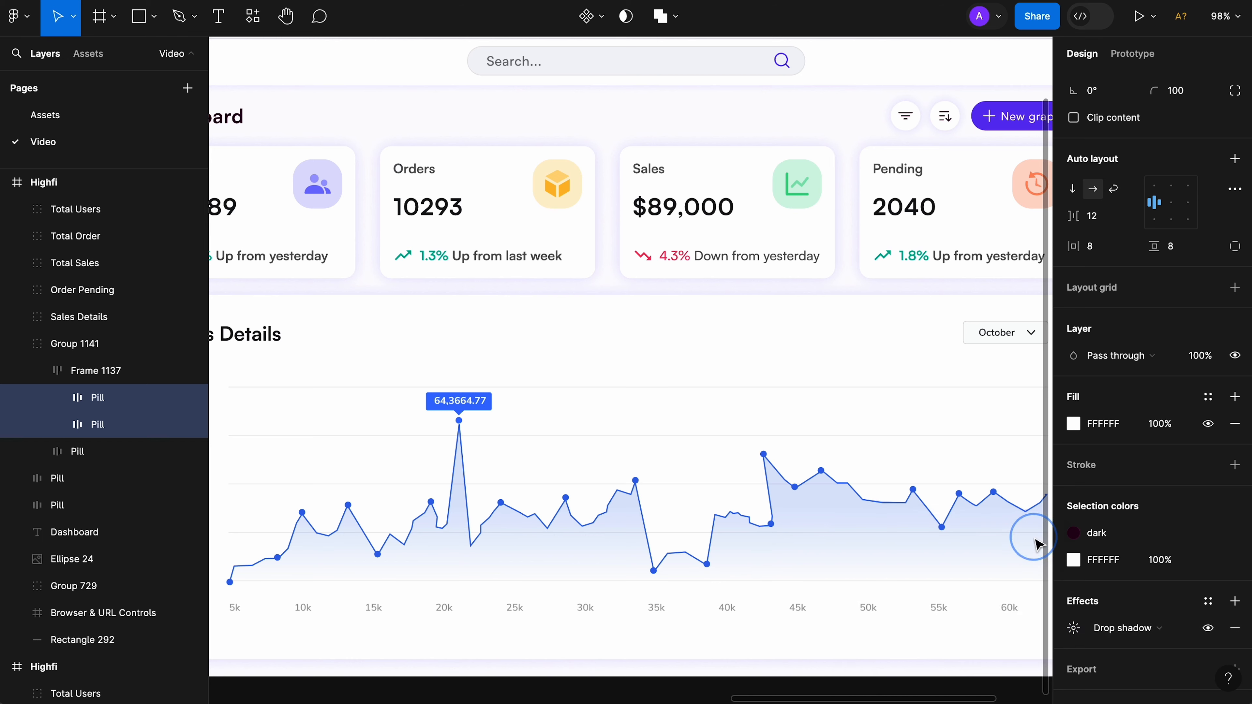
{"action": "key", "text": "Escape"}
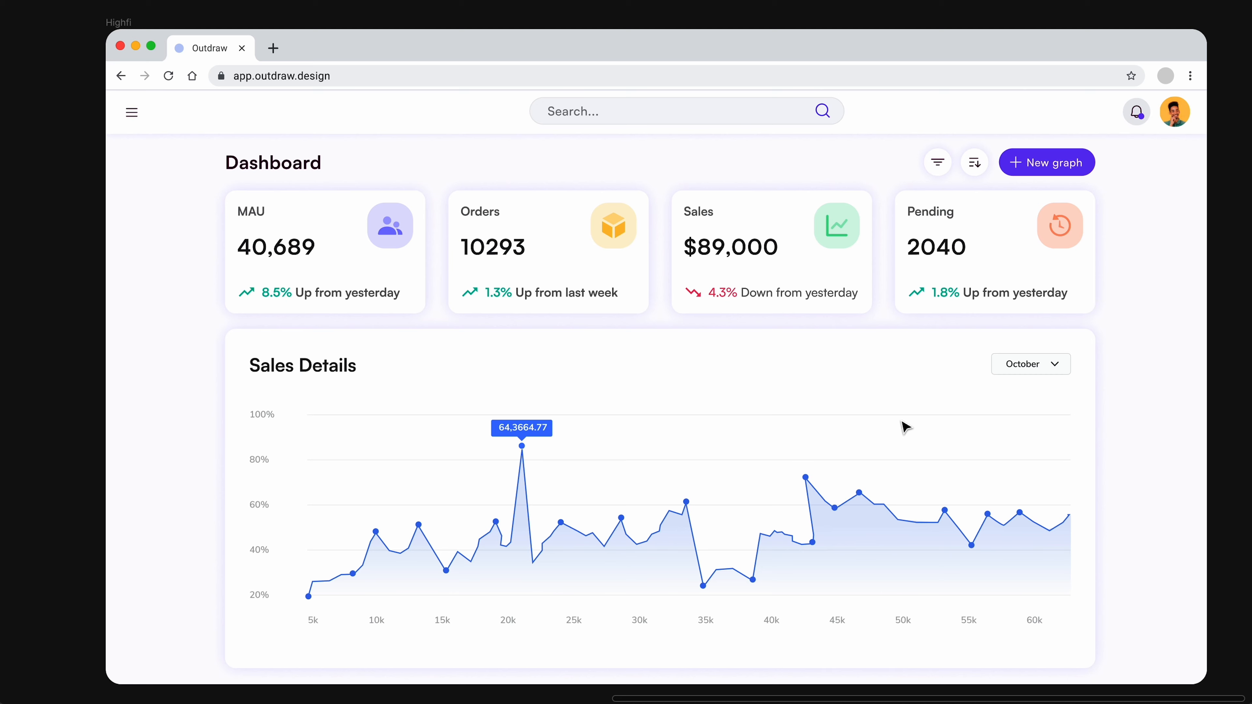
Step: Select the Pending, Sales, Orders and MAU cards together for a shadow colour change
{"action": "key", "text": "ctrl+backslash"}
{"action": "scroll", "coordinate": [672, 347], "scroll_direction": "down", "scroll_amount": 5}
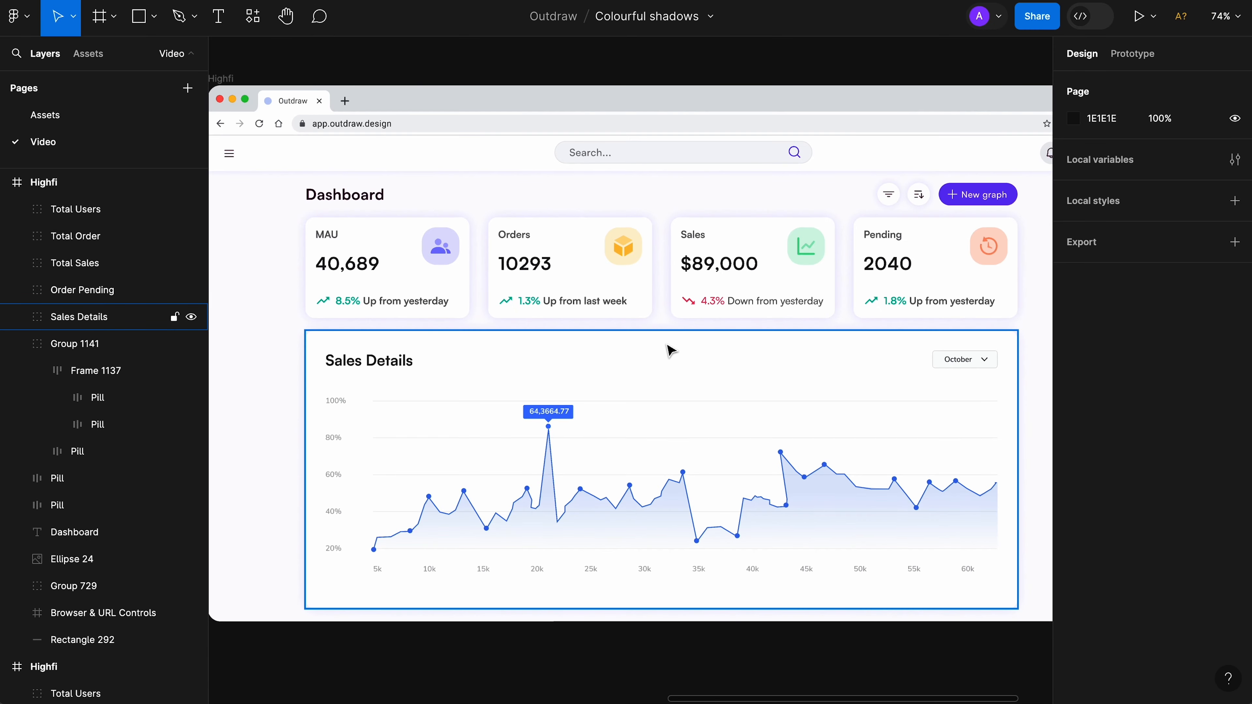
{"action": "left_click", "coordinate": [943, 272]}
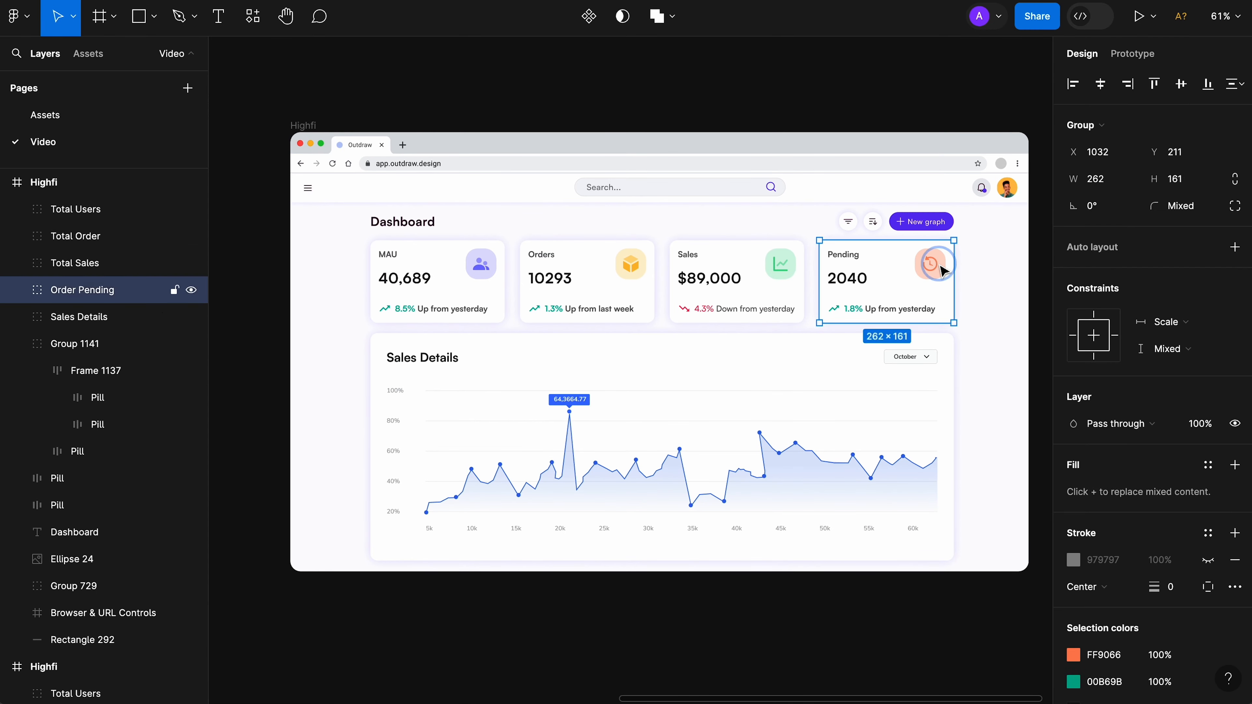
{"action": "left_click", "coordinate": [943, 271]}
{"action": "scroll", "coordinate": [944, 273], "scroll_direction": "up", "scroll_amount": 2}
{"action": "left_click", "coordinate": [869, 307]}
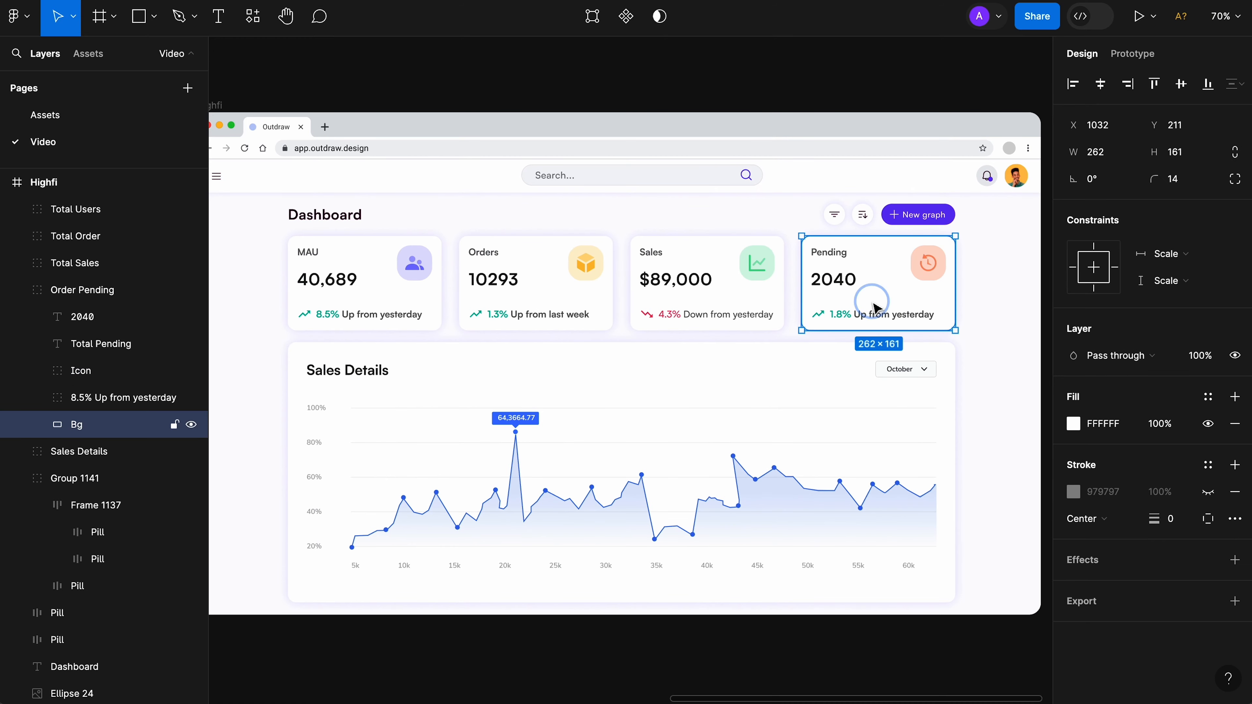
{"action": "left_click", "coordinate": [721, 314], "text": "shift"}
{"action": "left_click", "coordinate": [567, 314], "text": "shift"}
{"action": "left_click", "coordinate": [414, 305], "text": "shift"}
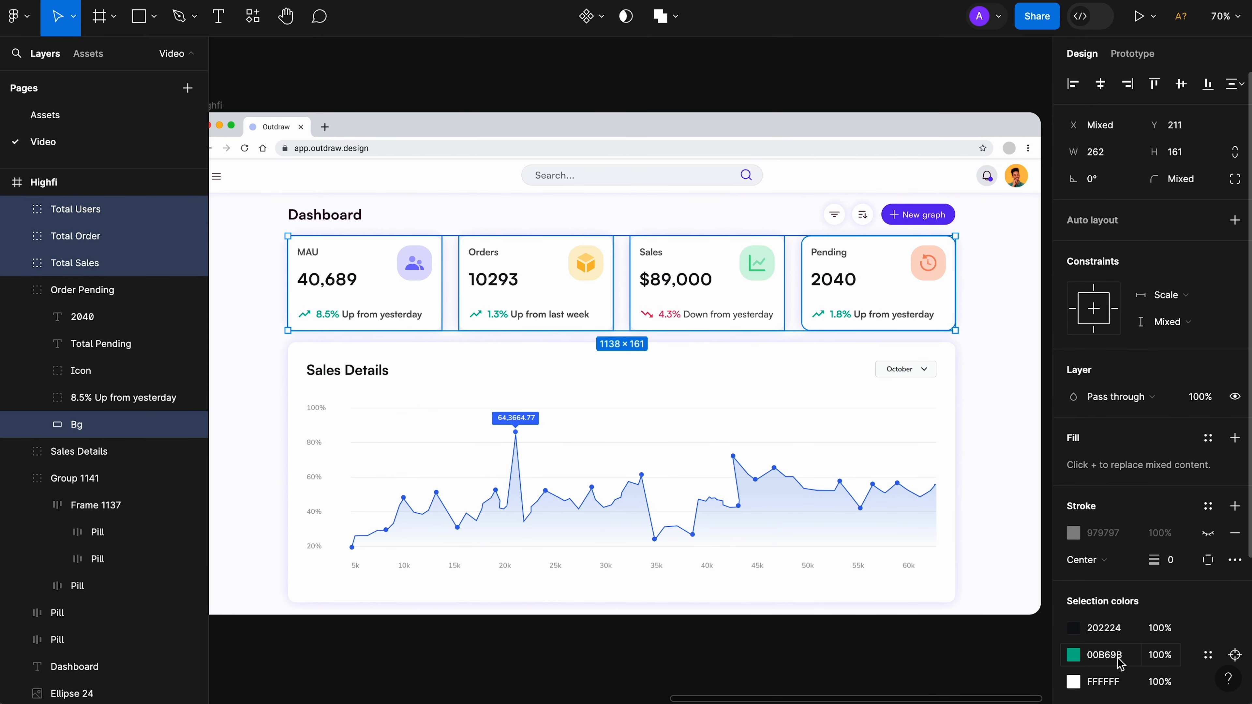
Step: Try an orange drop shadow on the four cards, using FF9871 sampled from the Pending icon at 20% opacity
{"action": "scroll", "coordinate": [1076, 641], "scroll_direction": "down", "scroll_amount": 4}
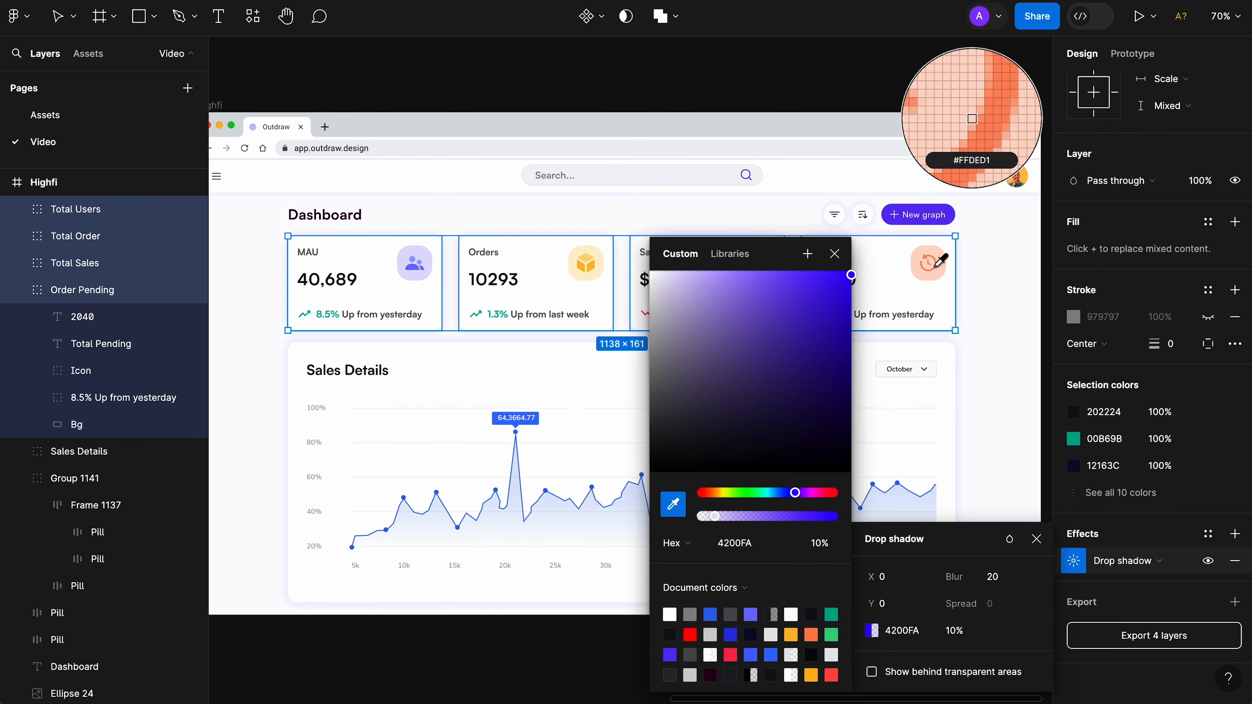
{"action": "left_click", "coordinate": [941, 260]}
{"action": "left_click", "coordinate": [955, 630]}
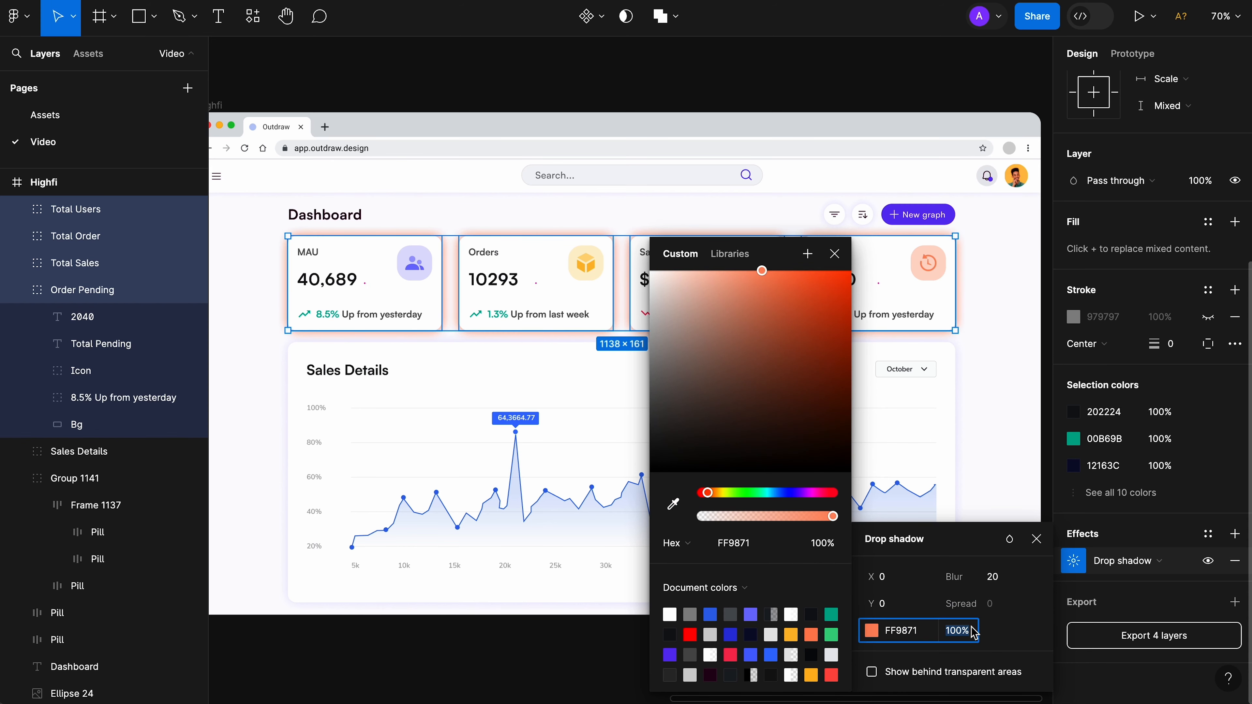
{"action": "type", "text": "20"}
{"action": "key", "text": "Return"}
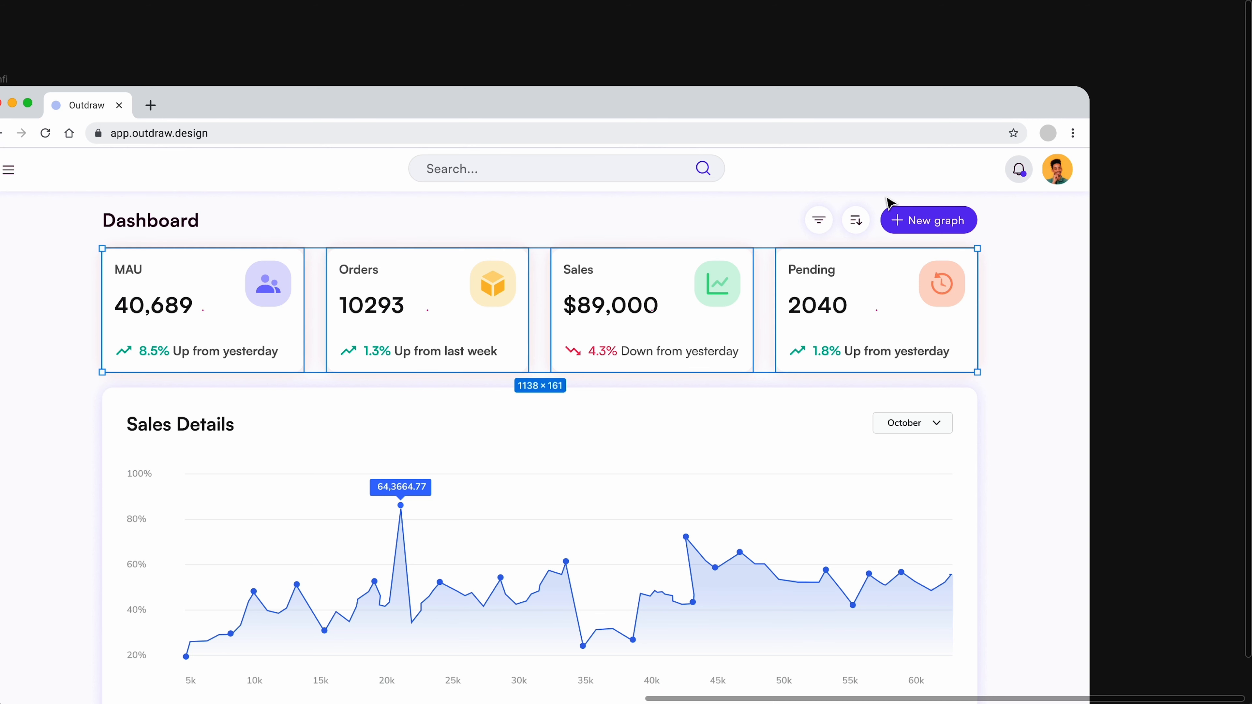
{"action": "left_click", "coordinate": [927, 59]}
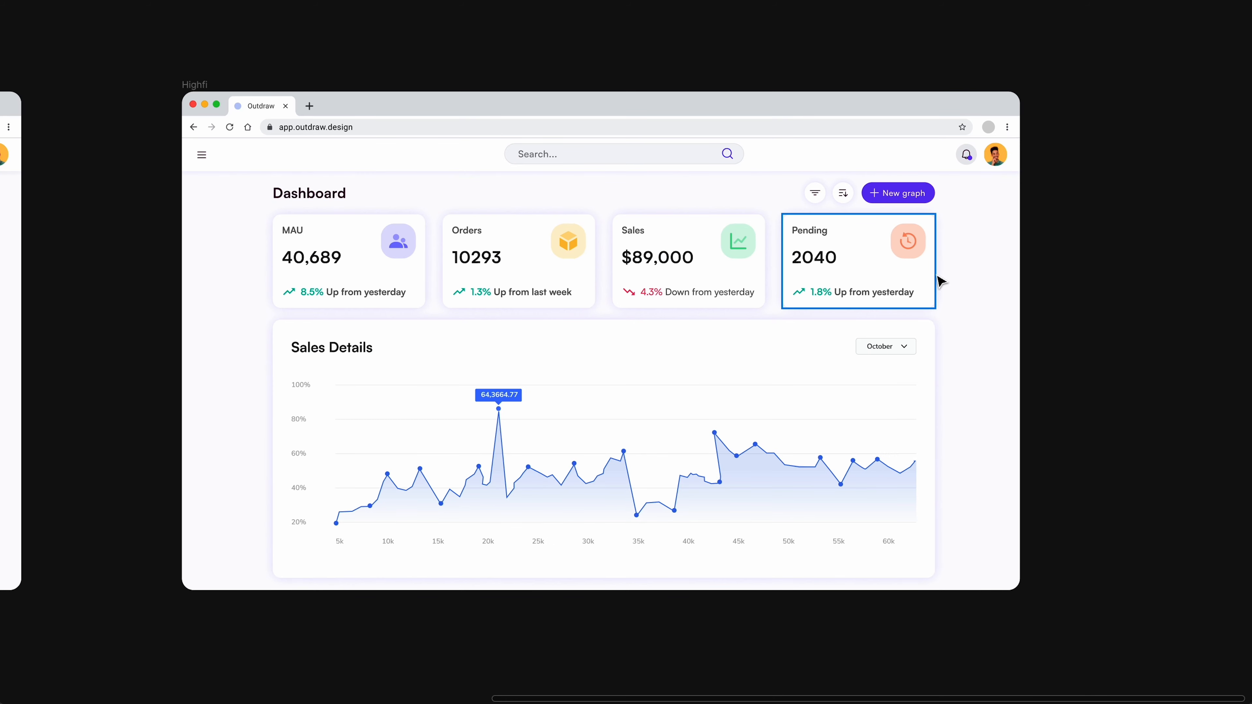
Step: Duplicate the dashboard frame with the purple shadows beside the existing copy
{"action": "scroll", "coordinate": [941, 282], "scroll_direction": "up", "scroll_amount": 5}
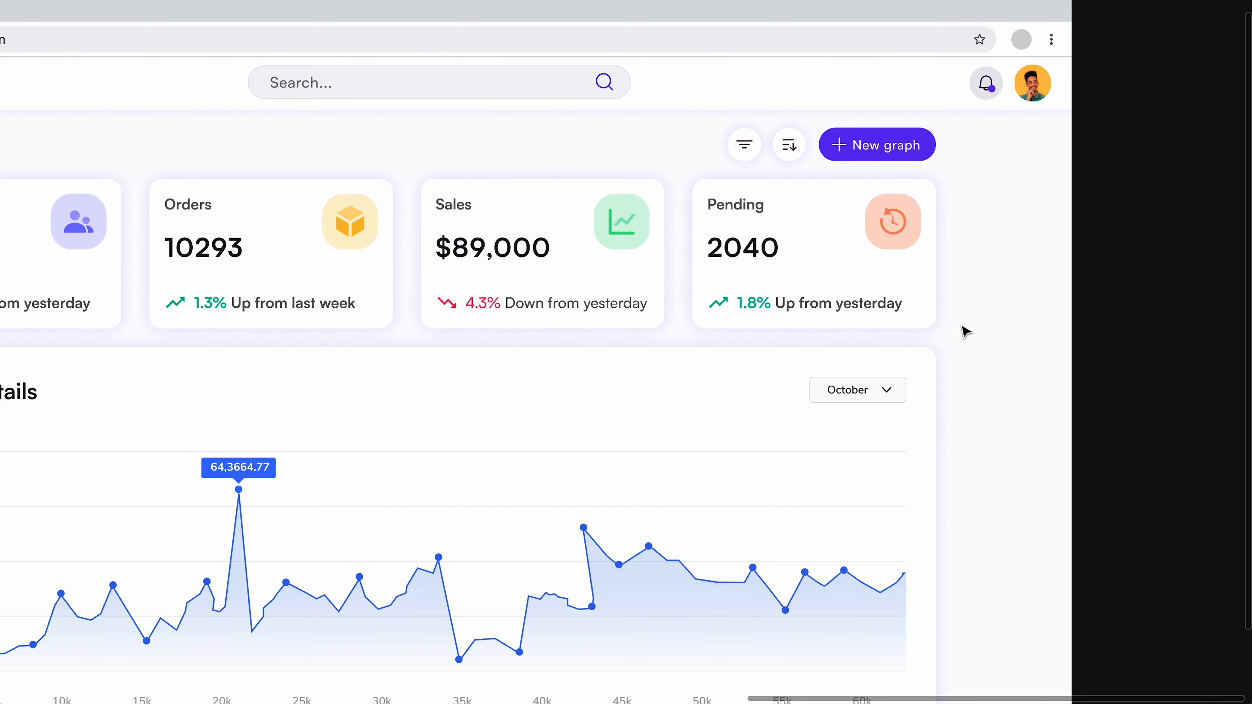
{"action": "scroll", "coordinate": [963, 327], "scroll_direction": "down", "scroll_amount": 3}
{"action": "scroll", "coordinate": [963, 327], "scroll_direction": "left", "scroll_amount": 2}
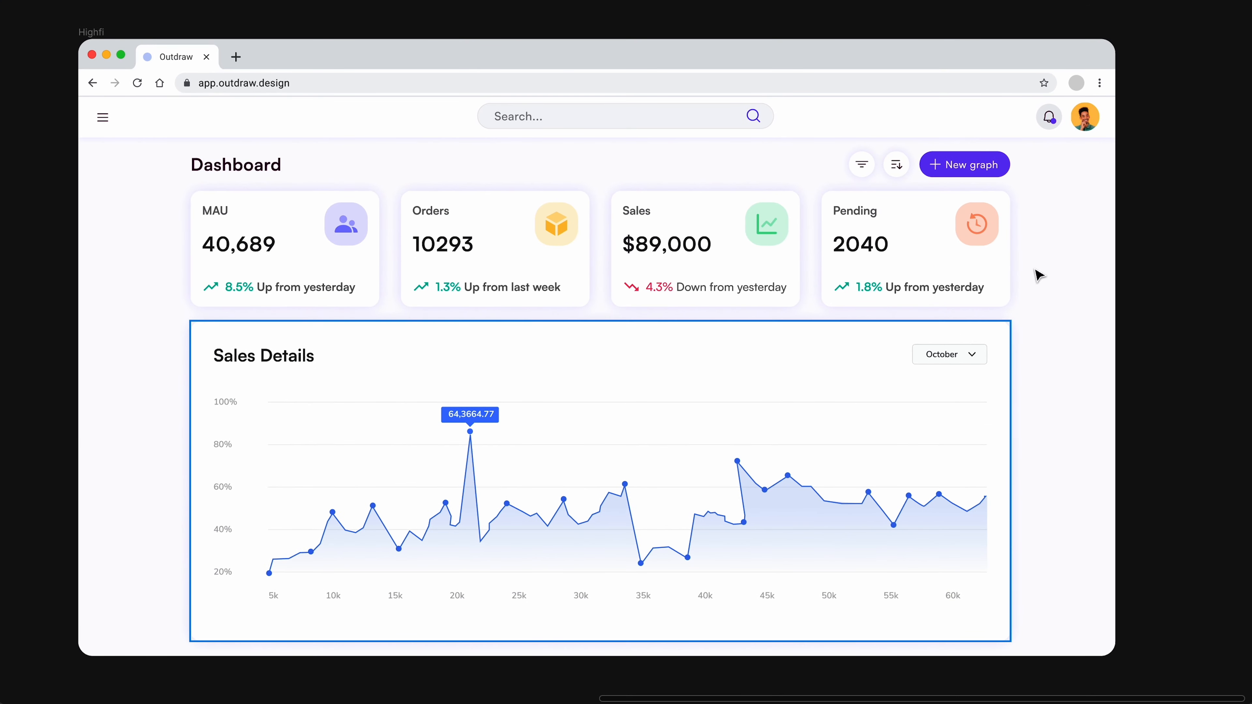
{"action": "scroll", "coordinate": [1036, 275], "scroll_direction": "up", "scroll_amount": 5}
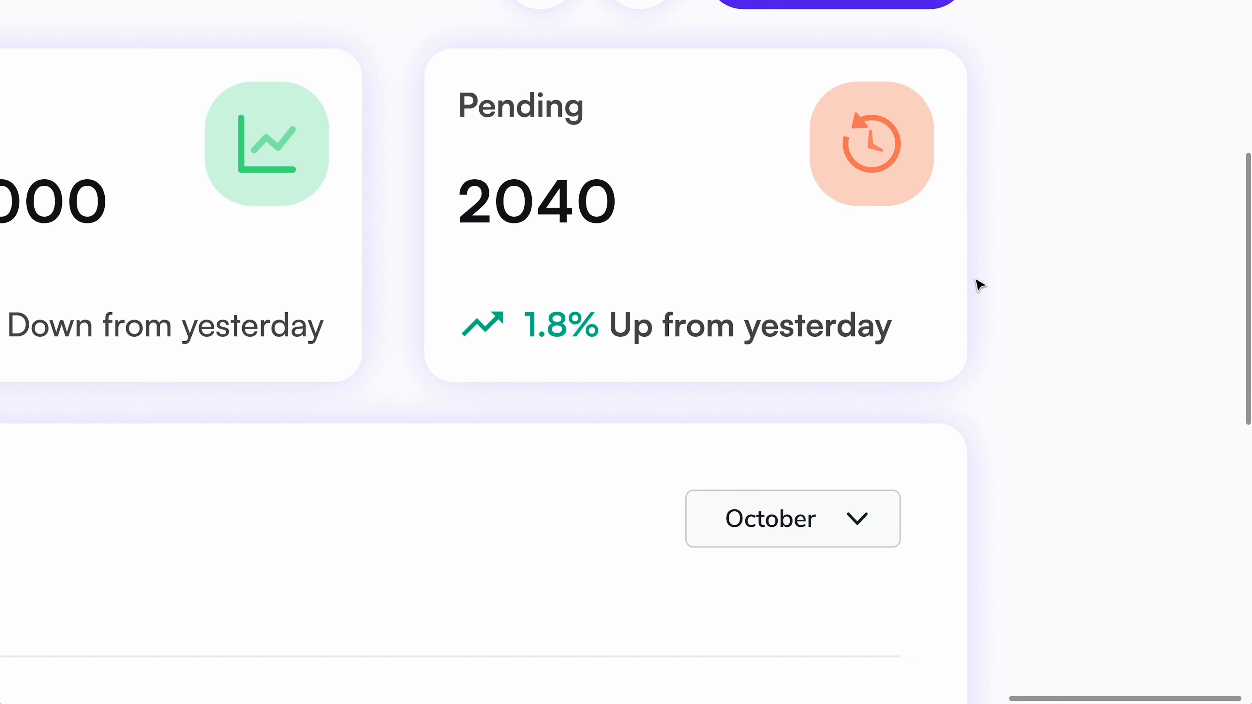
{"action": "scroll", "coordinate": [980, 285], "scroll_direction": "down", "scroll_amount": 5}
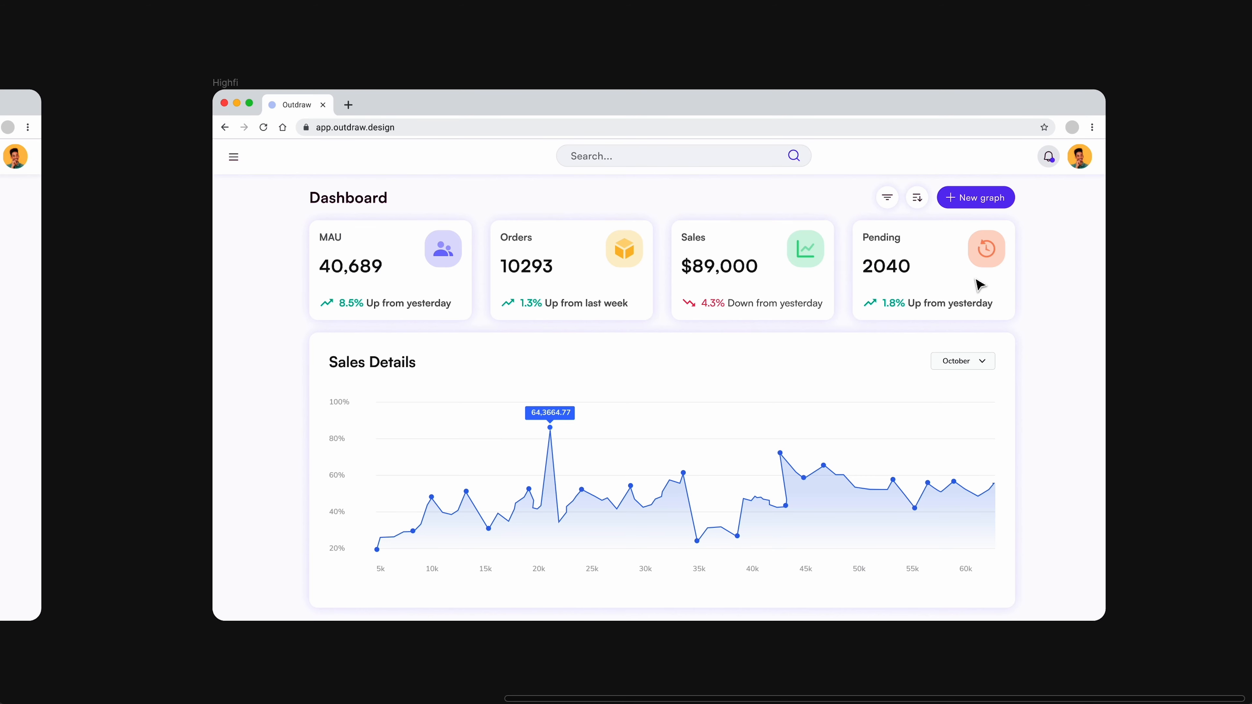
{"action": "scroll", "coordinate": [461, 201], "scroll_direction": "down", "scroll_amount": 3}
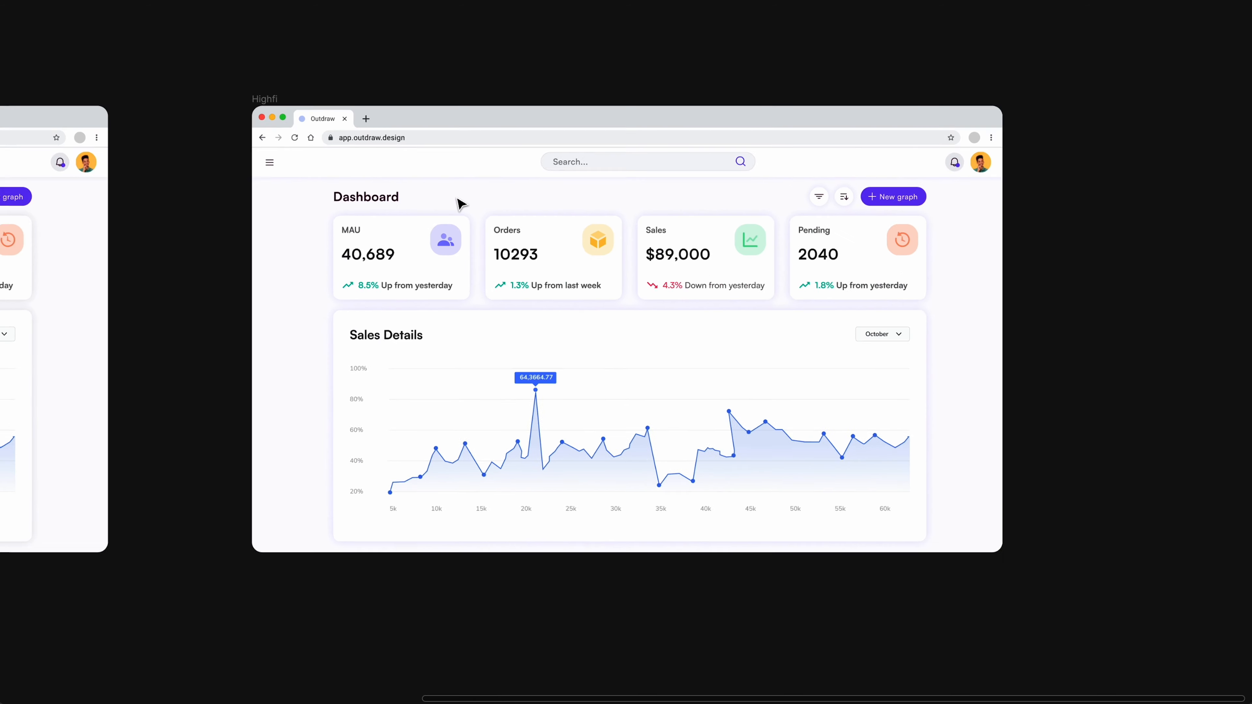
{"action": "left_click_drag", "start_coordinate": [327, 129], "coordinate": [908, 138]}
{"action": "scroll", "coordinate": [896, 143], "scroll_direction": "right", "scroll_amount": 5}
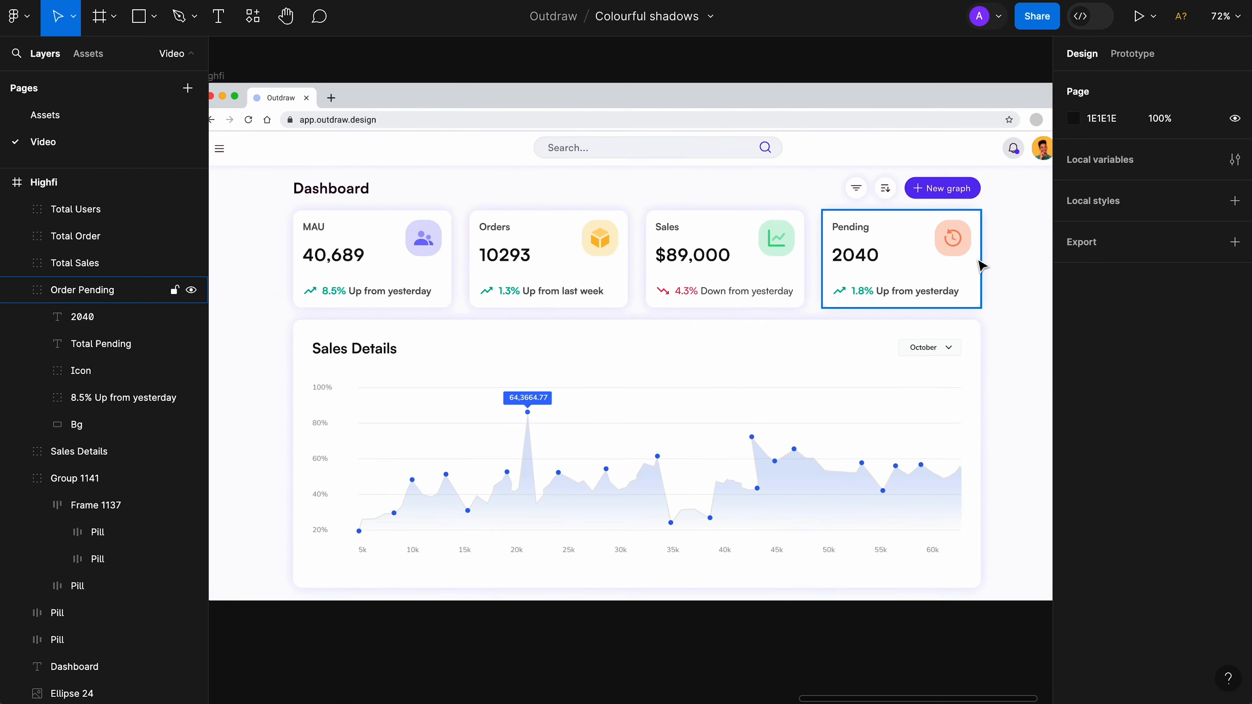
Step: Add a stroke to the Pending card's background, set its colour to 4401FF and adjust the tint
{"action": "scroll", "coordinate": [981, 266], "scroll_direction": "up", "scroll_amount": 5}
{"action": "double_click", "coordinate": [900, 299]}
{"action": "left_click", "coordinate": [1108, 466]}
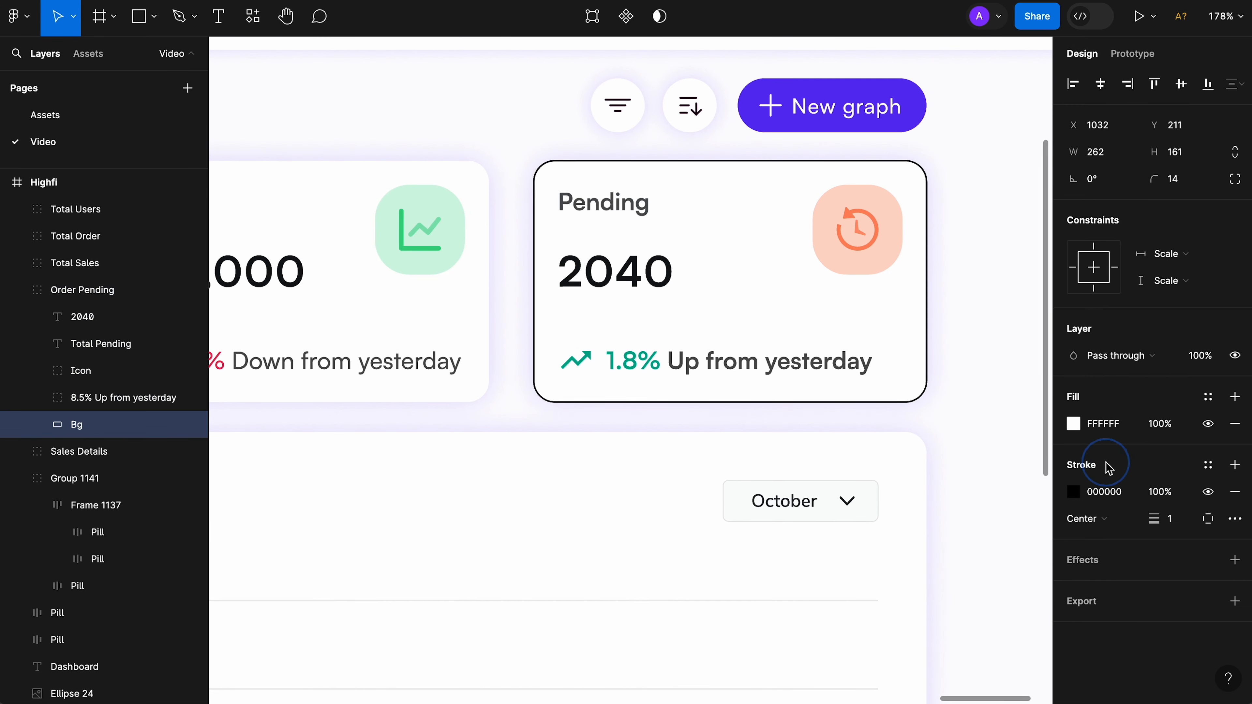
{"action": "left_click", "coordinate": [1109, 492]}
{"action": "type", "text": "4401FF"}
{"action": "key", "text": "Tab"}
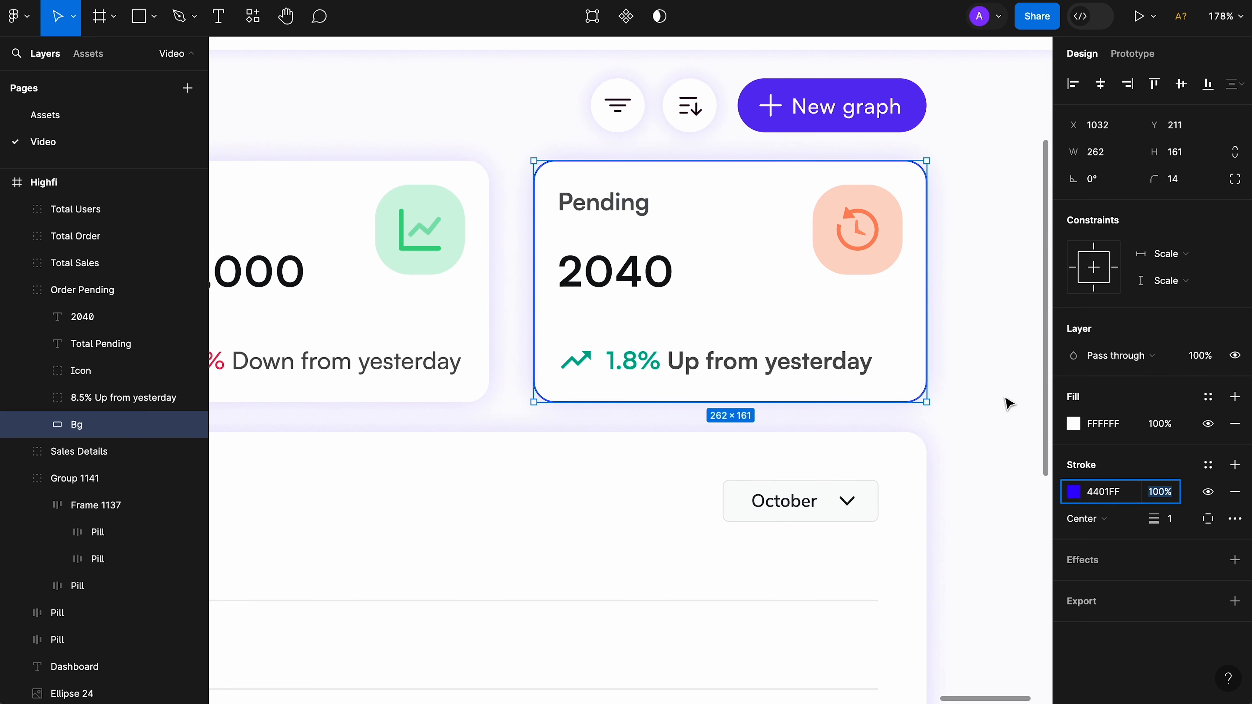
{"action": "left_click", "coordinate": [1078, 499]}
{"action": "left_click_drag", "start_coordinate": [1051, 270], "coordinate": [873, 272]}
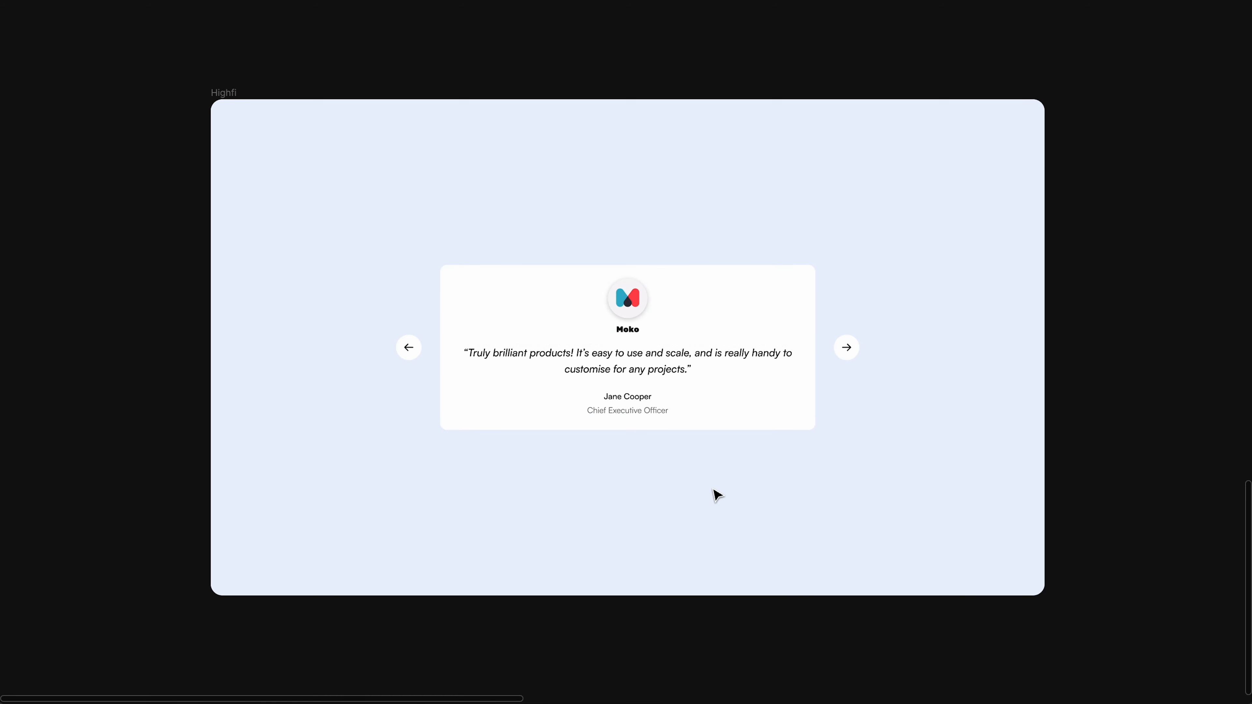
Step: Add a drop shadow to the testimonial card and set its opacity to 10%
{"action": "scroll", "coordinate": [717, 495], "scroll_direction": "up", "scroll_amount": 2}
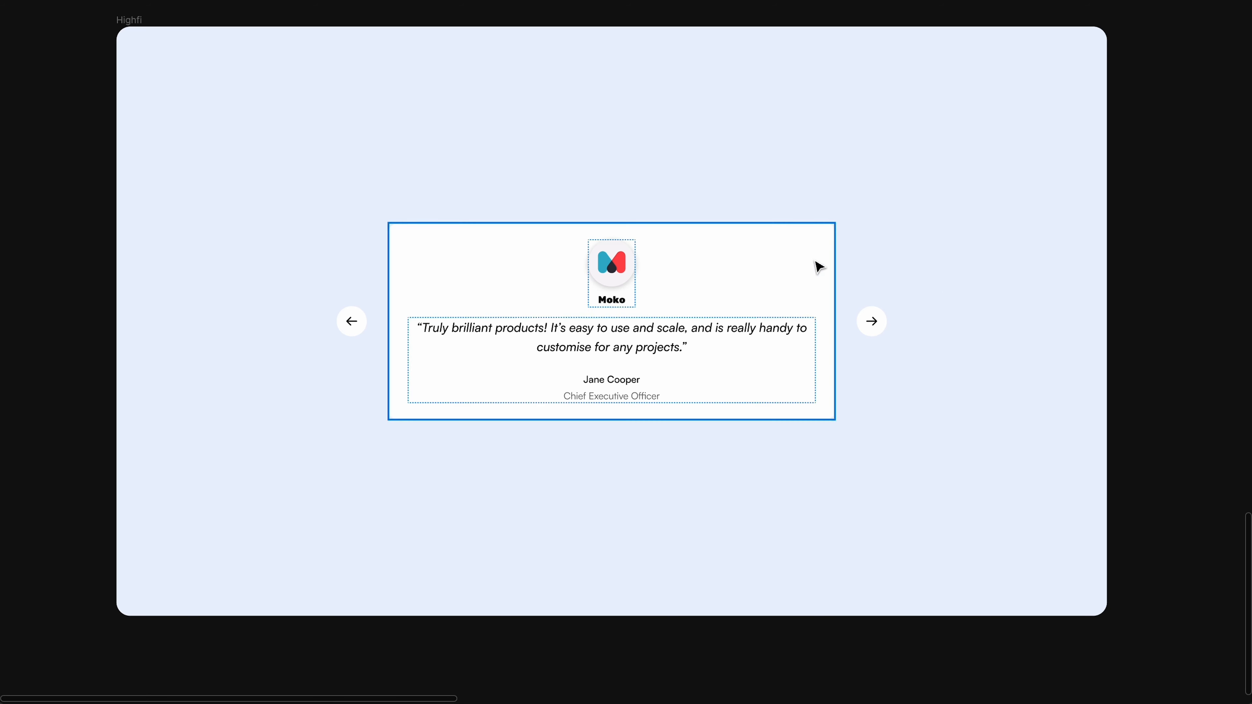
{"action": "left_click", "coordinate": [814, 362]}
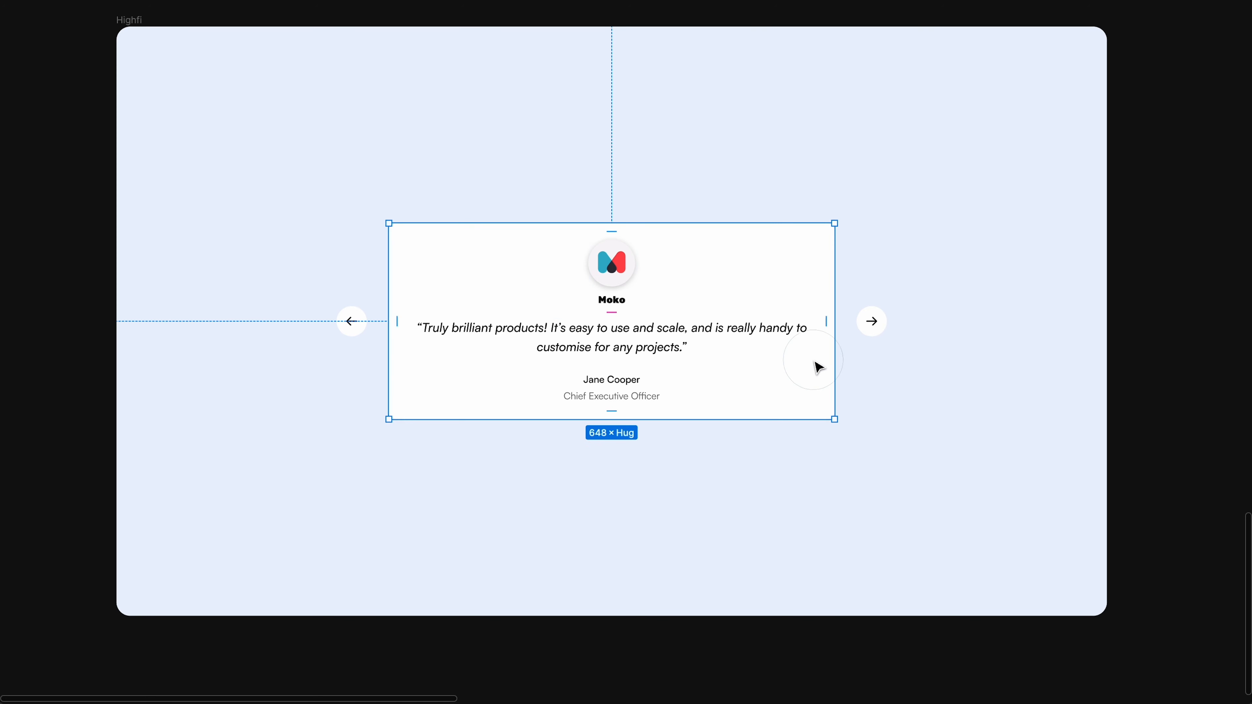
{"action": "key", "text": "super+backslash"}
{"action": "scroll", "coordinate": [1093, 517], "scroll_direction": "down", "scroll_amount": 5}
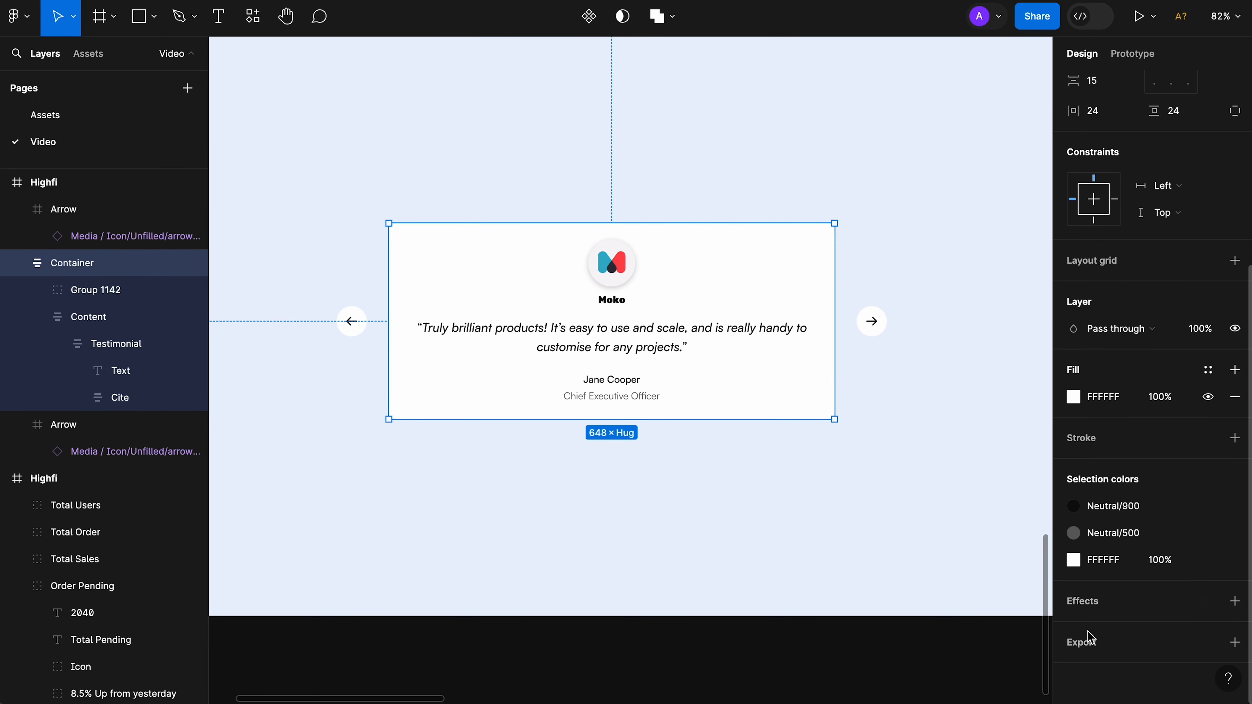
{"action": "left_click", "coordinate": [1083, 601]}
{"action": "left_click", "coordinate": [1073, 628]}
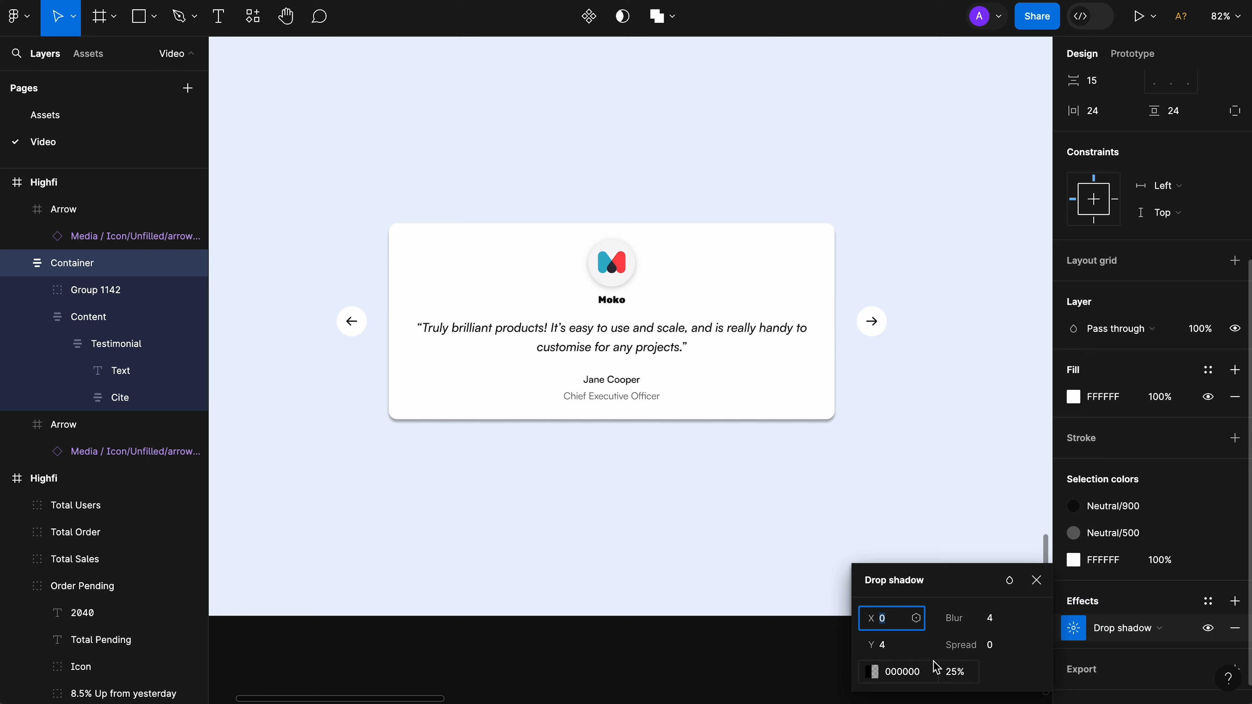
{"action": "left_click", "coordinate": [974, 671]}
{"action": "type", "text": "10"}
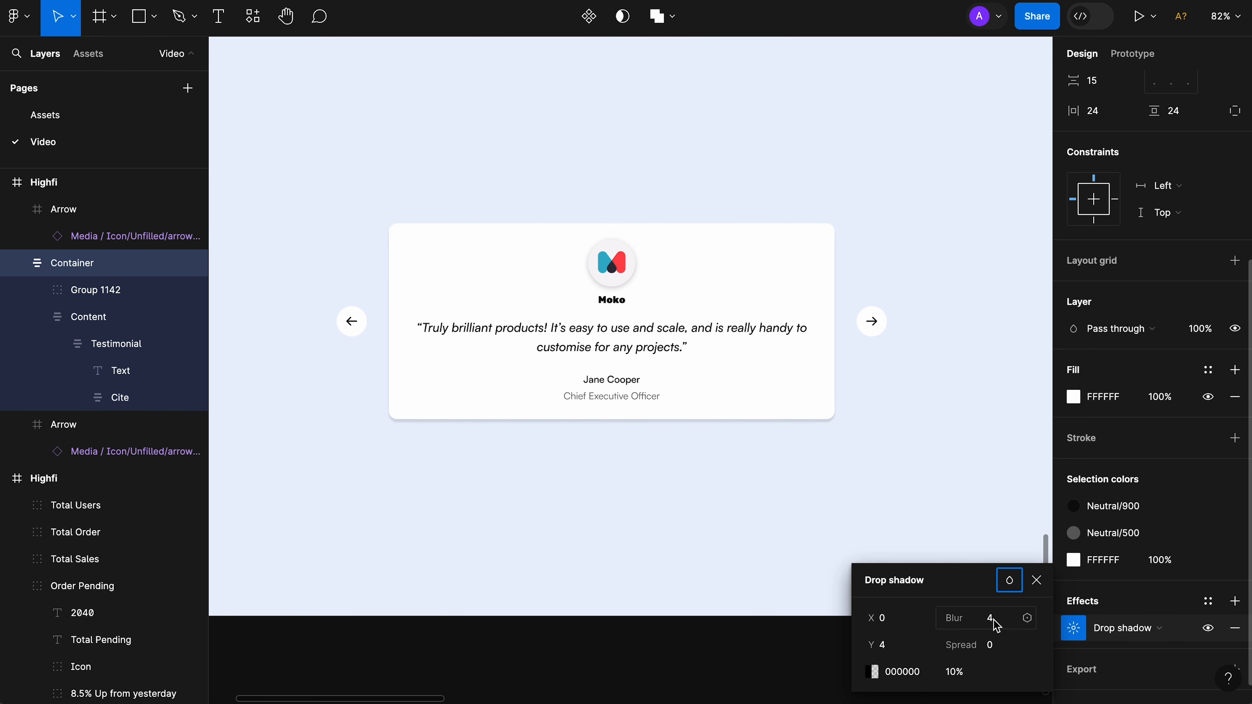
Step: Set the testimonial card's shadow blur to 15 and its vertical offset to 0
{"action": "left_click", "coordinate": [992, 621]}
{"action": "type", "text": "15"}
{"action": "key", "text": "Tab"}
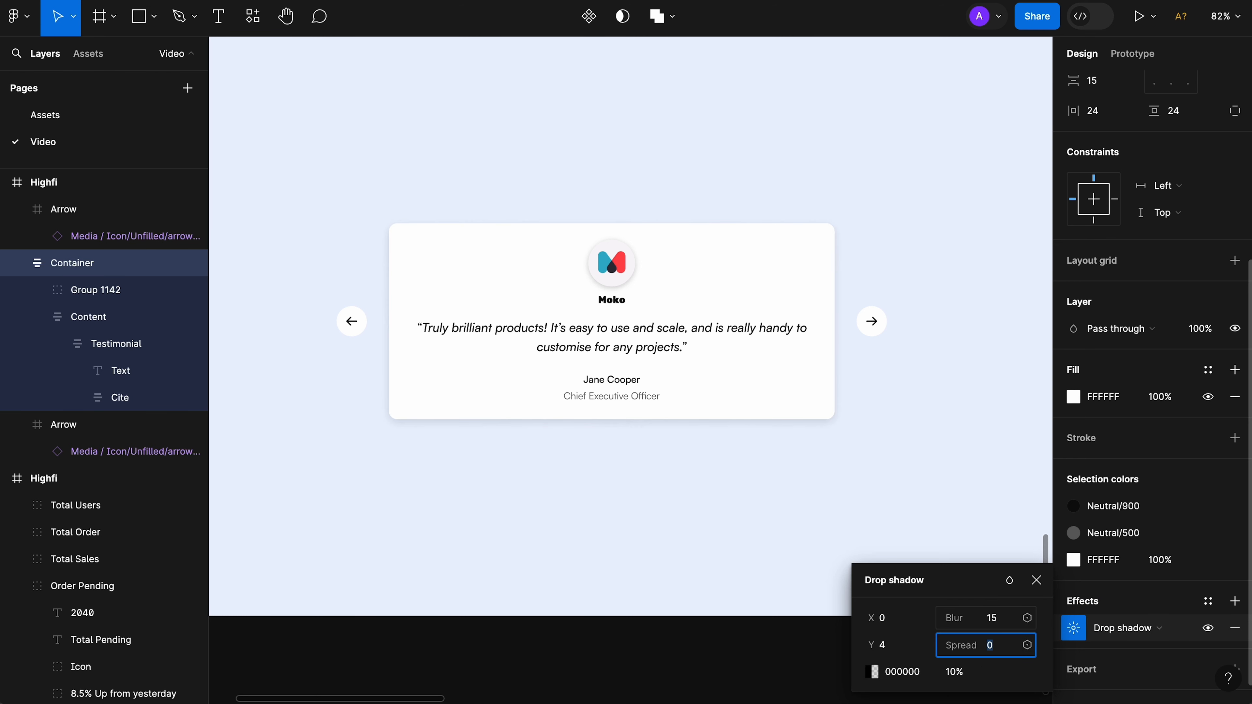
{"action": "left_click", "coordinate": [891, 646]}
{"action": "type", "text": "0"}
{"action": "key", "text": "Tab"}
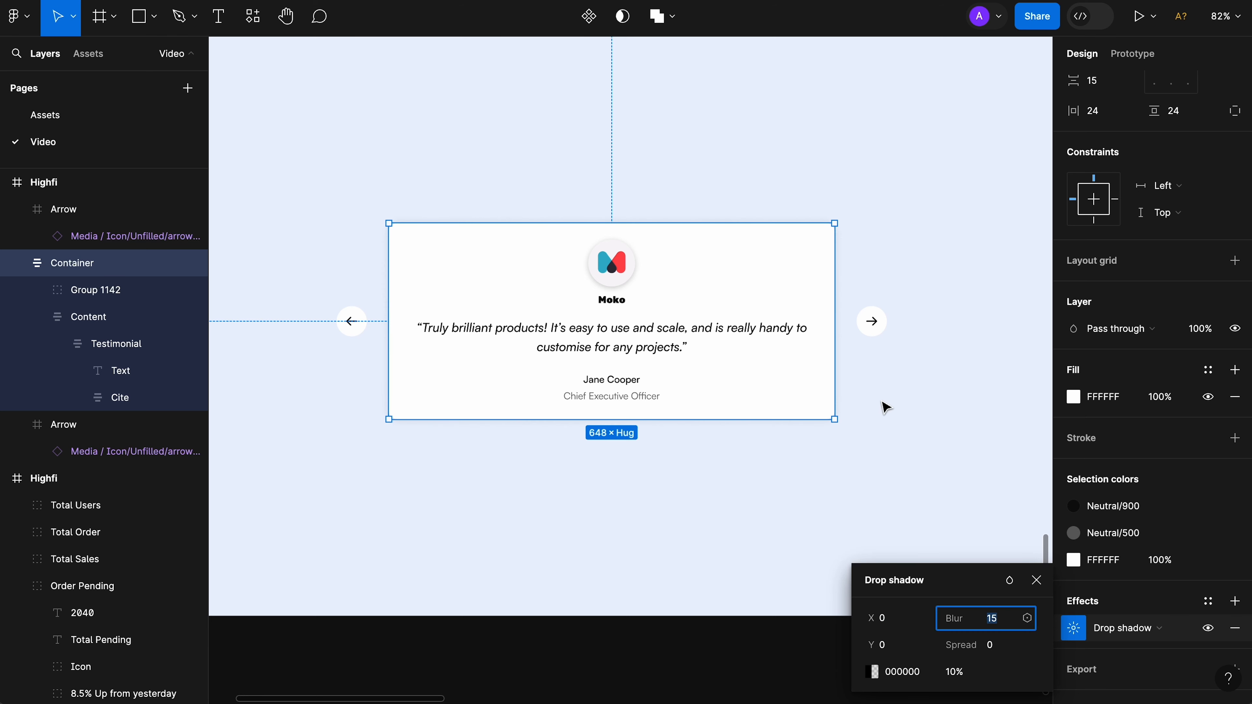
Step: Add a drop shadow to both arrow buttons beside the testimonial card and set its opacity to 10%
{"action": "left_click", "coordinate": [873, 325]}
{"action": "left_click", "coordinate": [354, 324], "text": "shift"}
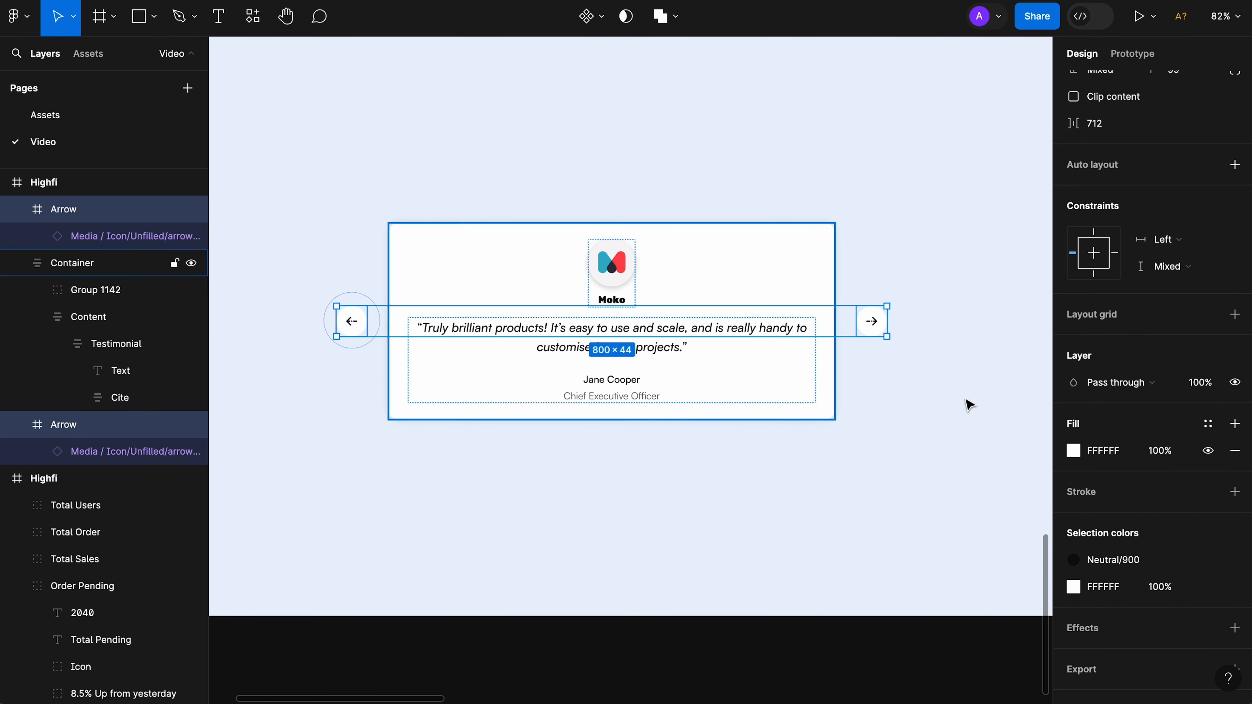
{"action": "scroll", "coordinate": [1124, 454], "scroll_direction": "down", "scroll_amount": 1}
{"action": "left_click", "coordinate": [1089, 602]}
{"action": "left_click", "coordinate": [1074, 628]}
{"action": "left_click", "coordinate": [969, 631]}
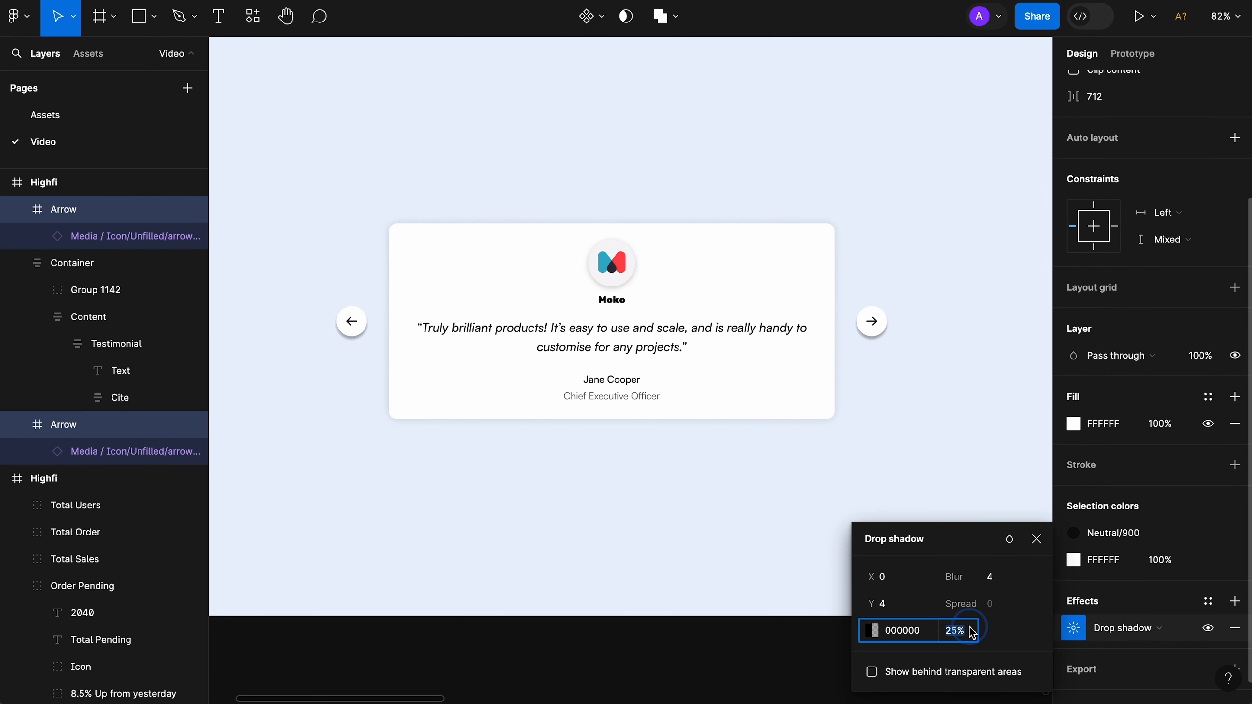
{"action": "type", "text": "10"}
Step: Set the arrow buttons' shadow blur to 15 and its vertical offset to 0
{"action": "left_click", "coordinate": [990, 578]}
{"action": "type", "text": "15"}
{"action": "key", "text": "Tab"}
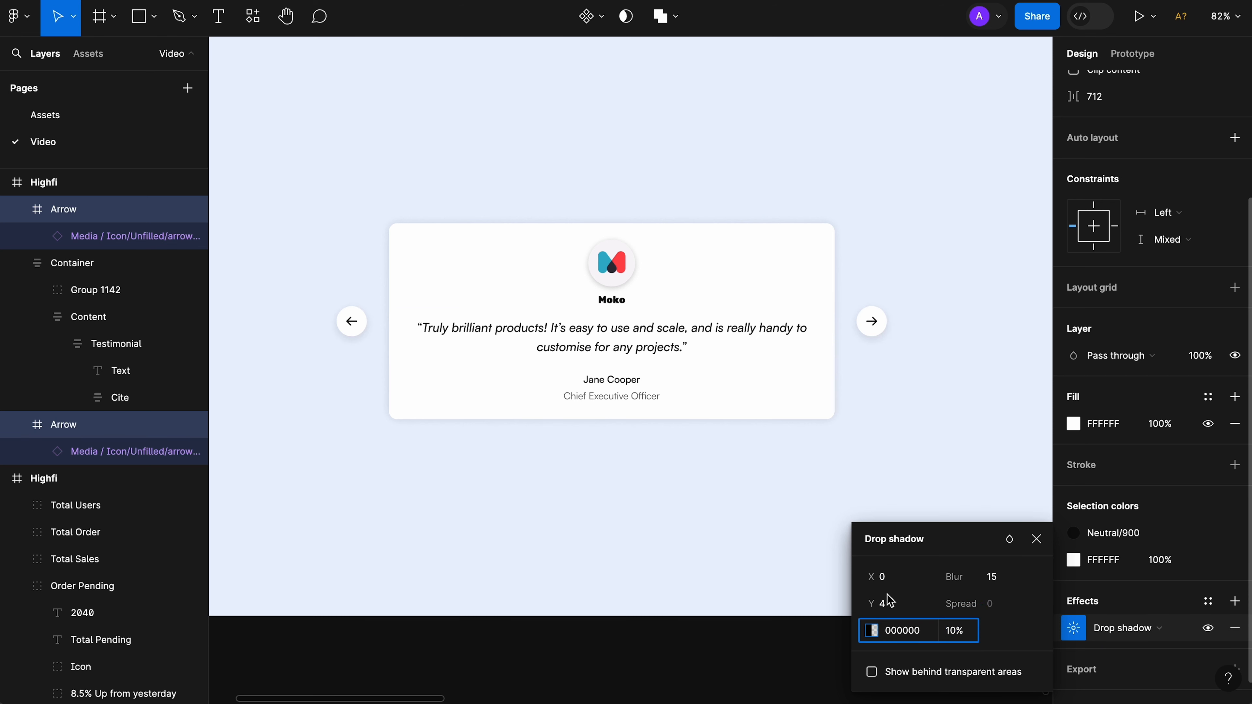
{"action": "left_click", "coordinate": [893, 600]}
{"action": "type", "text": "0"}
{"action": "key", "text": "Tab"}
{"action": "key", "text": "ctrl+backslash"}
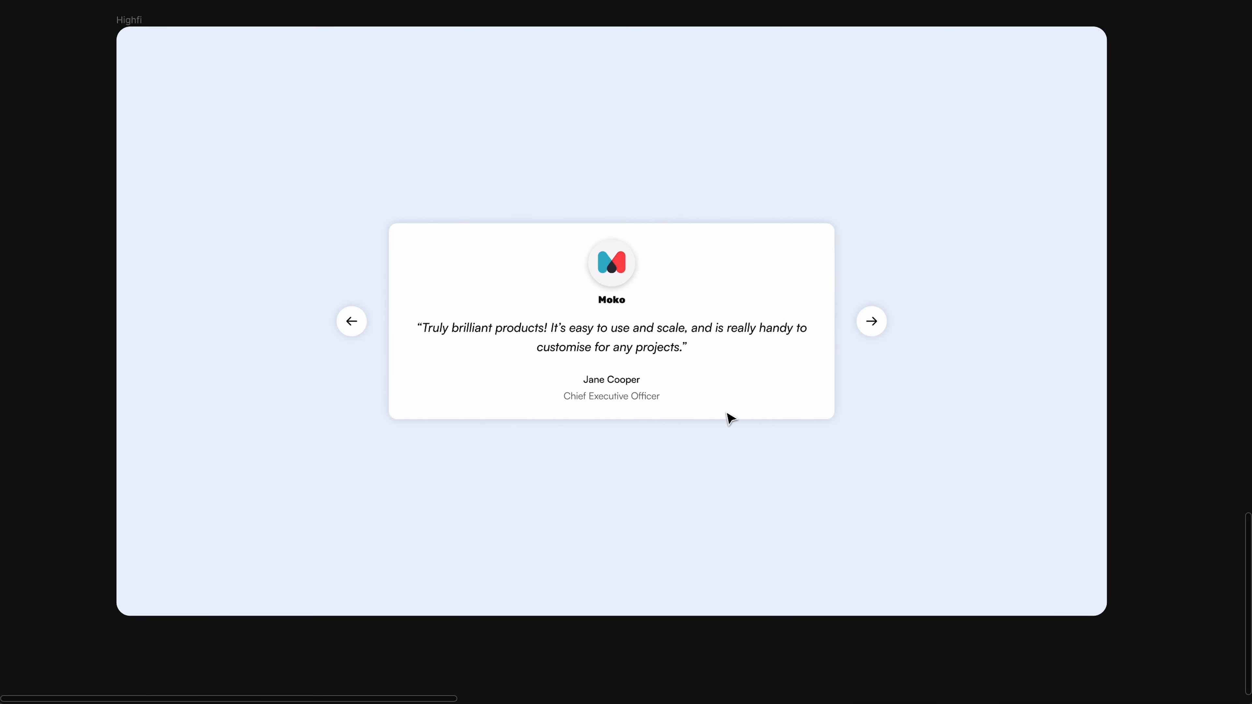
{"action": "scroll", "coordinate": [646, 654], "scroll_direction": "left", "scroll_amount": 1}
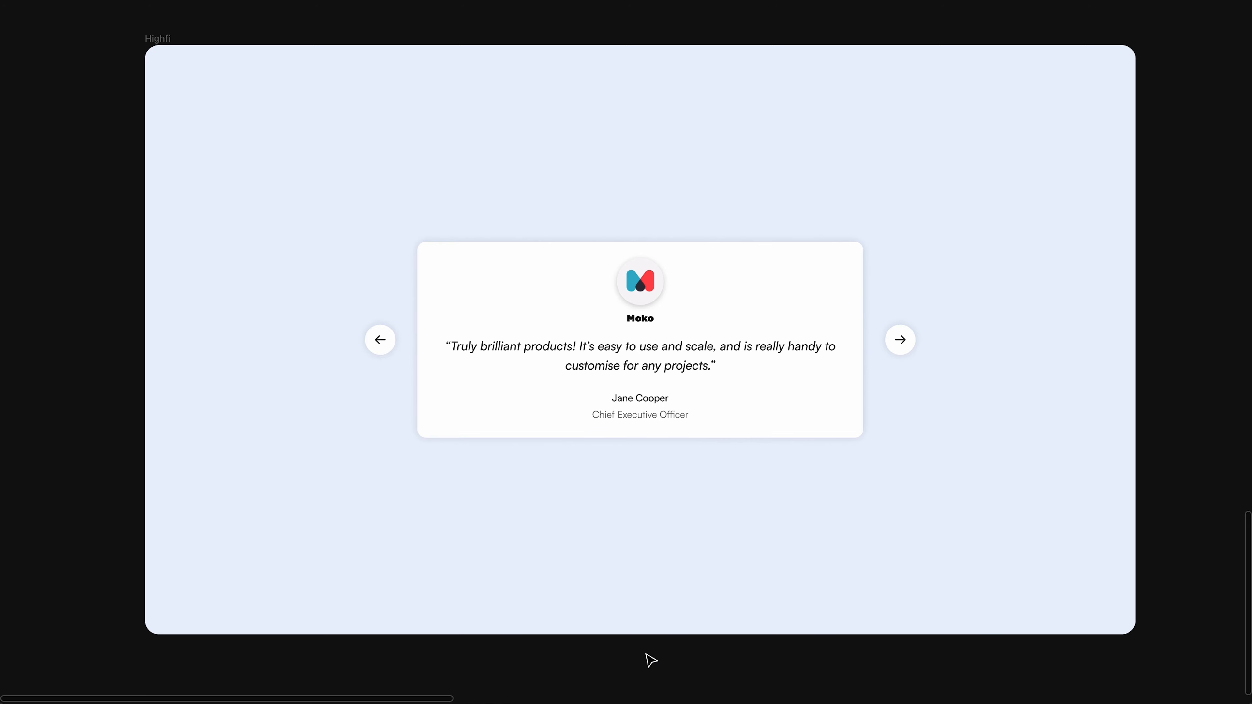
Step: Change the testimonial card's drop shadow colour to 0050FF
{"action": "key", "text": "ctrl+backslash"}
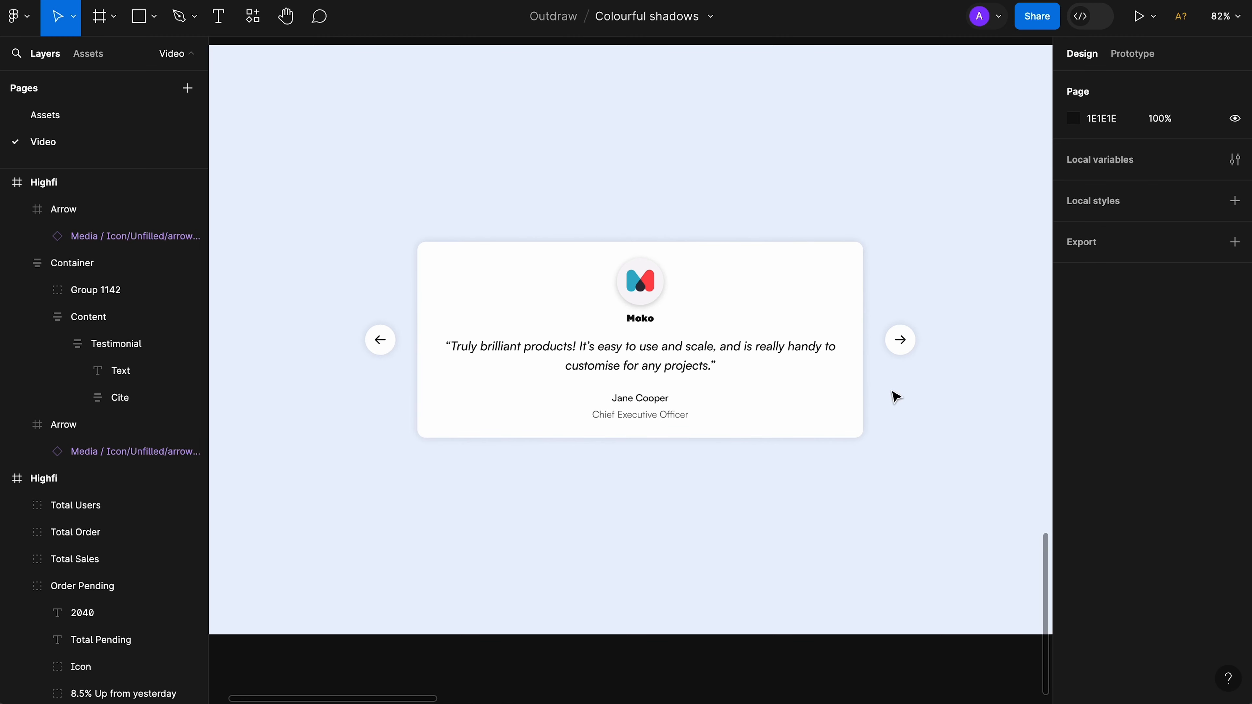
{"action": "left_click", "coordinate": [766, 347]}
{"action": "scroll", "coordinate": [1134, 494], "scroll_direction": "down", "scroll_amount": 6}
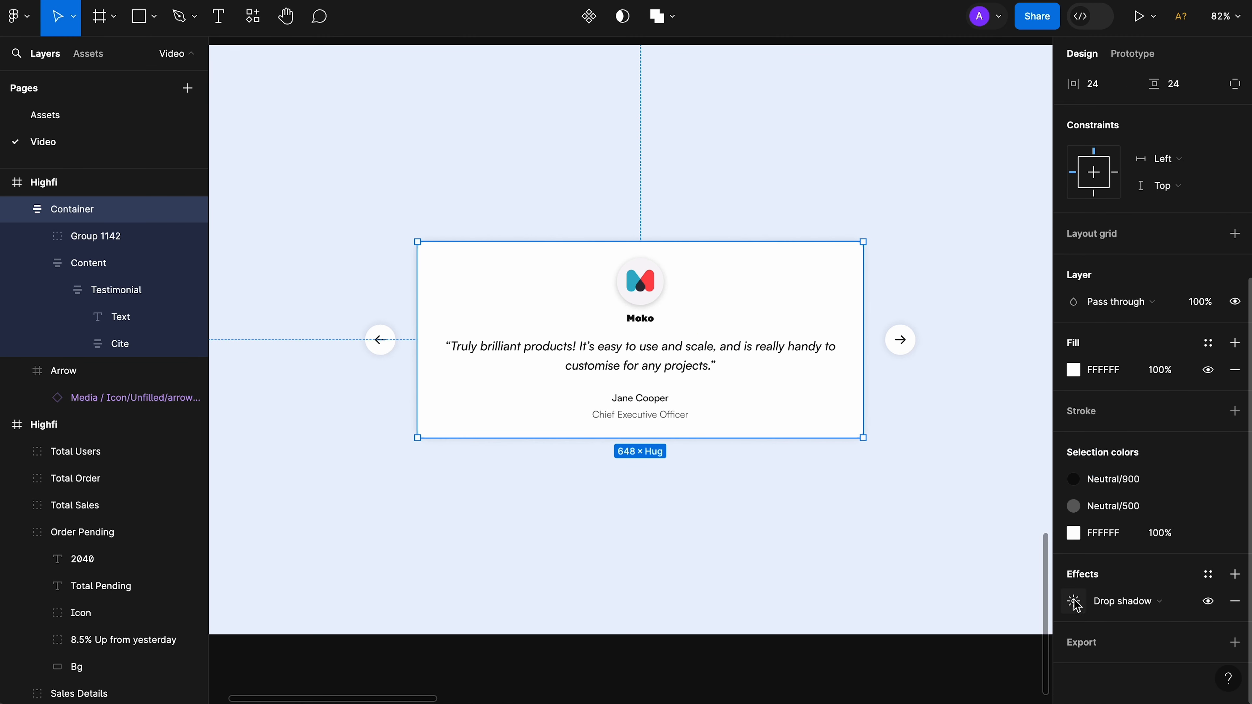
{"action": "left_click", "coordinate": [1073, 601]}
{"action": "left_click", "coordinate": [914, 681]}
{"action": "type", "text": "0050FF"}
{"action": "key", "text": "Tab"}
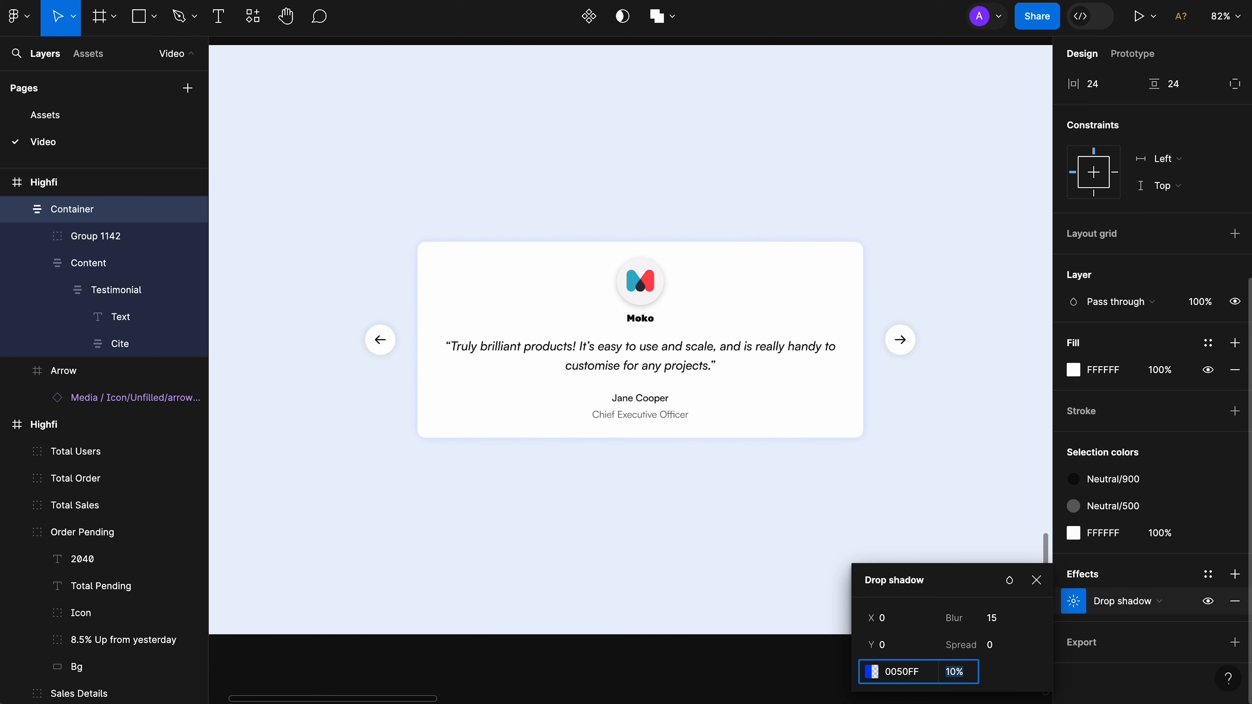
Step: Change the drop shadow colour of both arrow buttons to 0050FF
{"action": "left_click", "coordinate": [913, 342]}
{"action": "left_click", "coordinate": [380, 331], "text": "shift"}
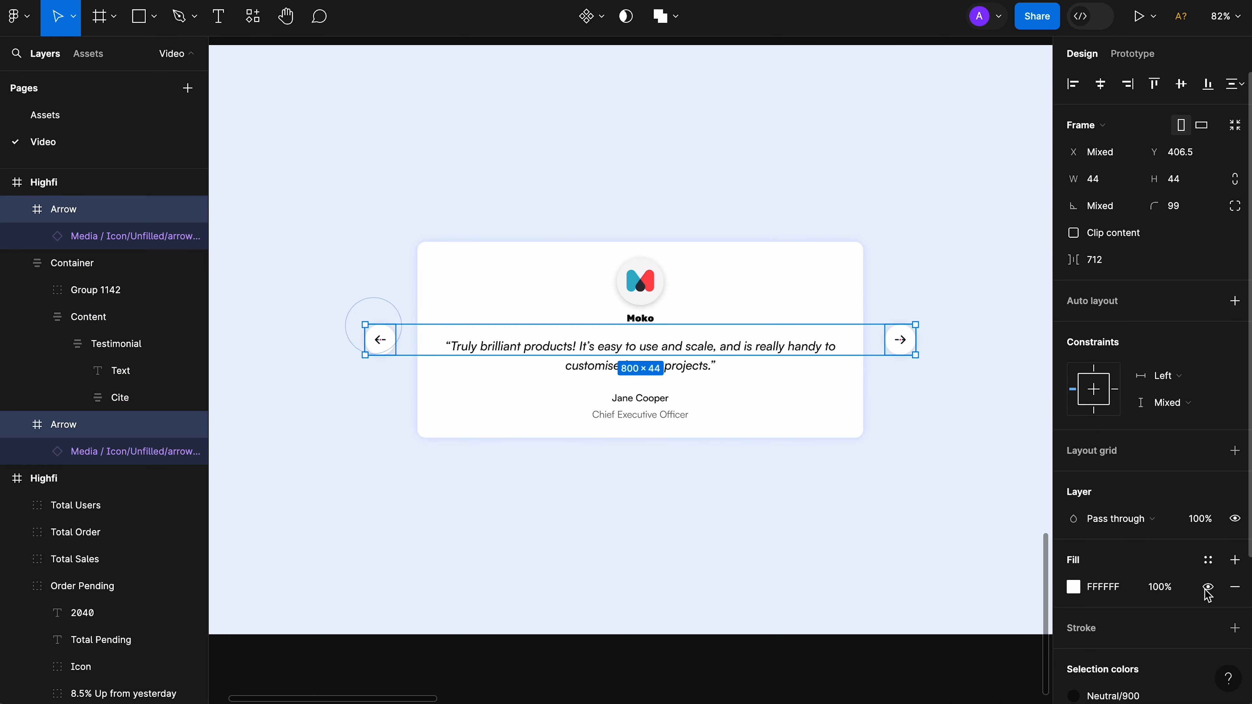
{"action": "scroll", "coordinate": [1206, 597], "scroll_direction": "down", "scroll_amount": 4}
{"action": "left_click", "coordinate": [1074, 605]}
{"action": "left_click", "coordinate": [902, 633]}
{"action": "type", "text": "0050FF"}
{"action": "key", "text": "Tab"}
{"action": "left_click", "coordinate": [957, 415]}
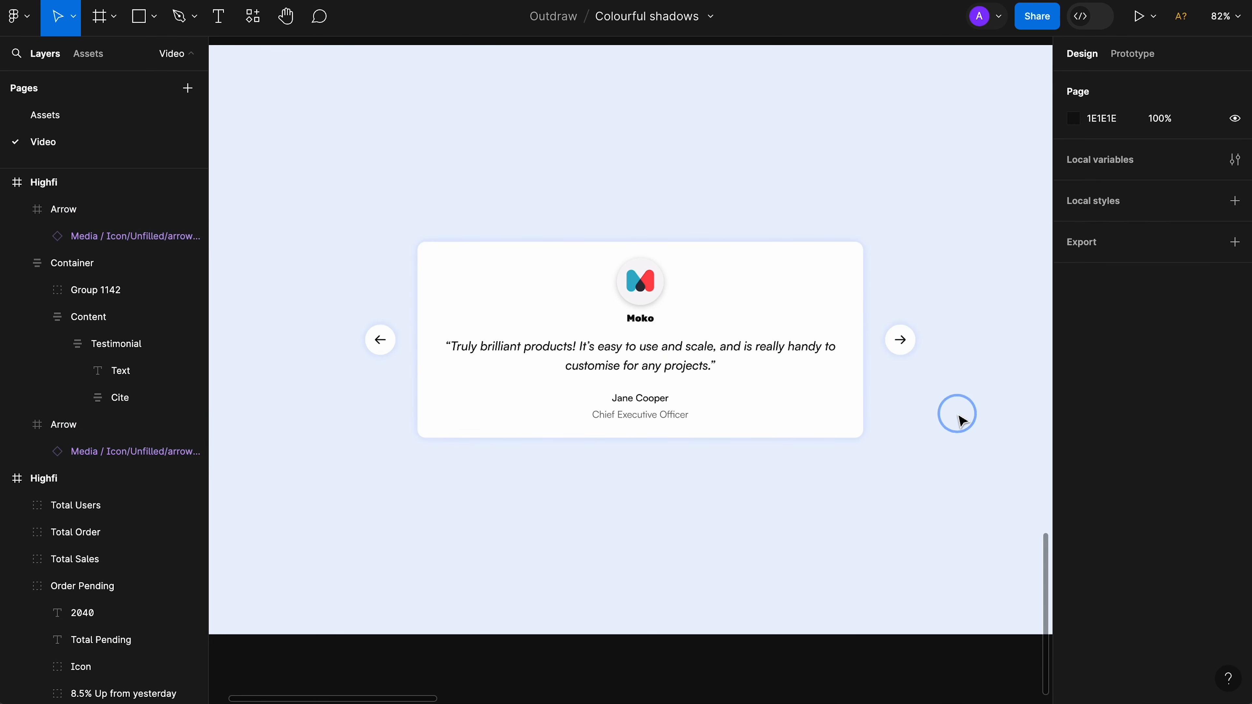
{"action": "key", "text": "super+backslash"}
{"action": "scroll", "coordinate": [606, 513], "scroll_direction": "up", "scroll_amount": 3}
{"action": "scroll", "coordinate": [606, 513], "scroll_direction": "down", "scroll_amount": 4}
{"action": "scroll", "coordinate": [606, 513], "scroll_direction": "up", "scroll_amount": 1}
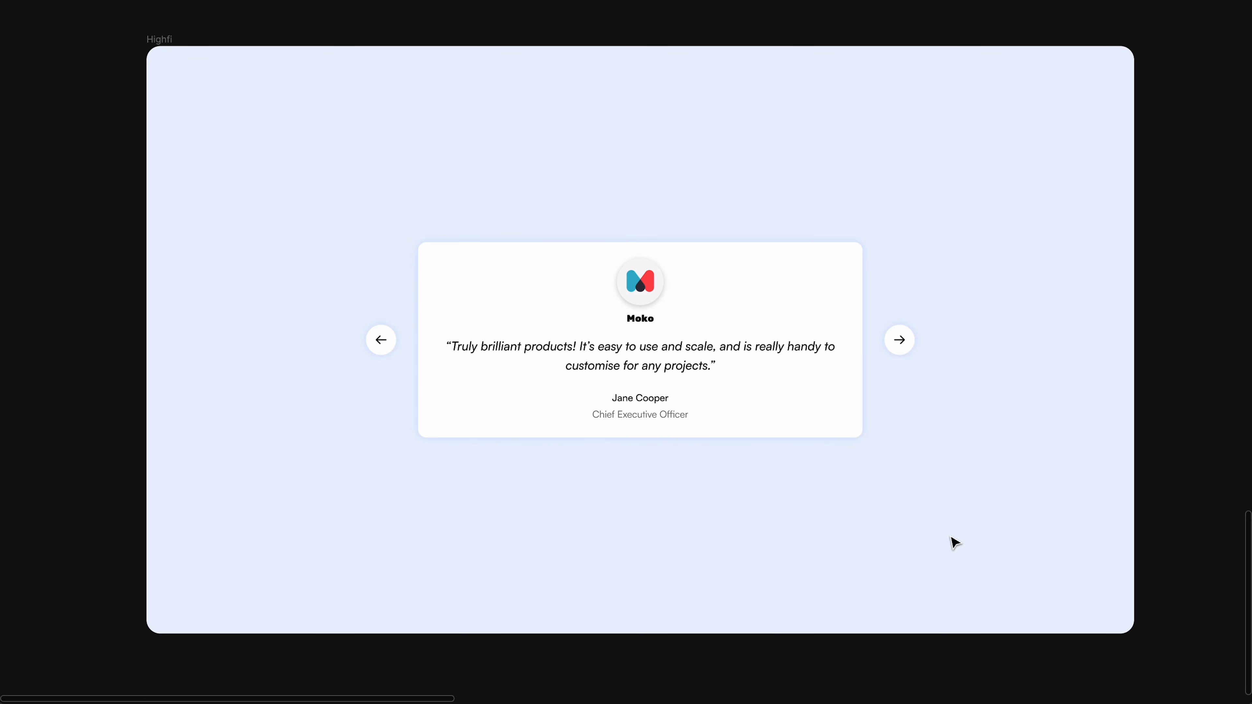
Step: Set the testimonial card's blue shadow to 30% opacity and a blur of 40
{"action": "key", "text": "super+backslash"}
{"action": "left_click", "coordinate": [833, 274]}
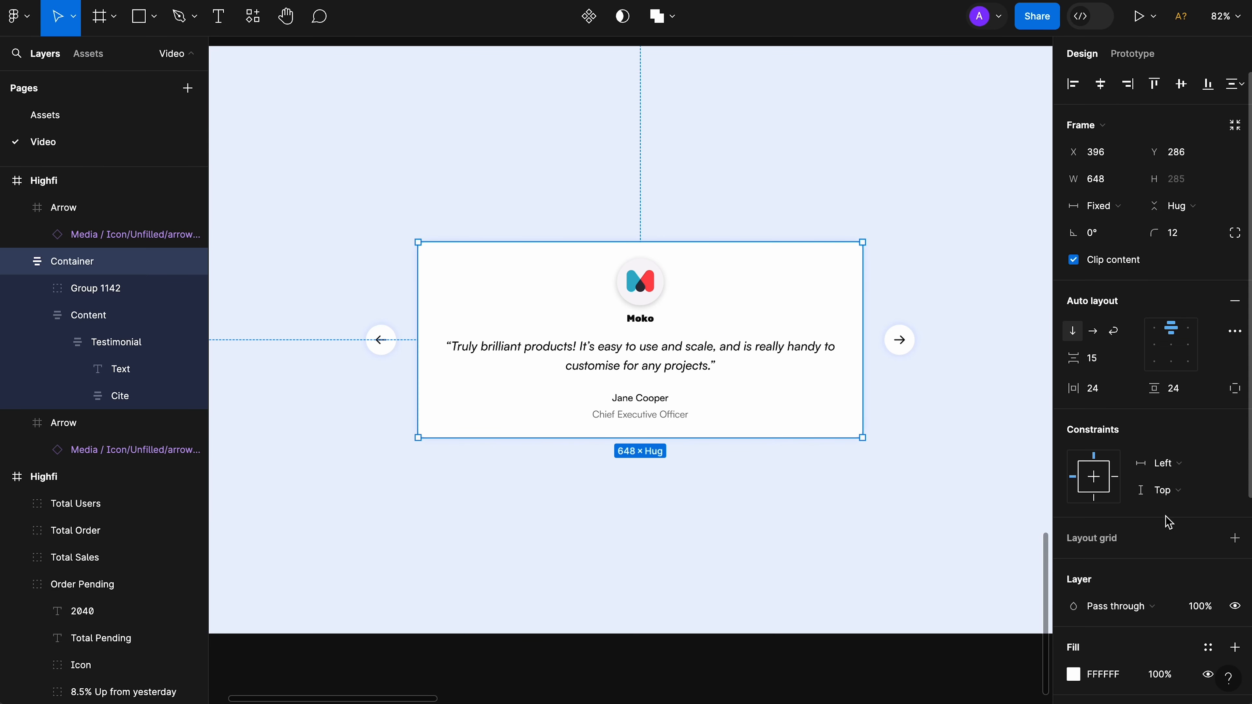
{"action": "scroll", "coordinate": [1165, 522], "scroll_direction": "down", "scroll_amount": 5}
{"action": "left_click", "coordinate": [1073, 602]}
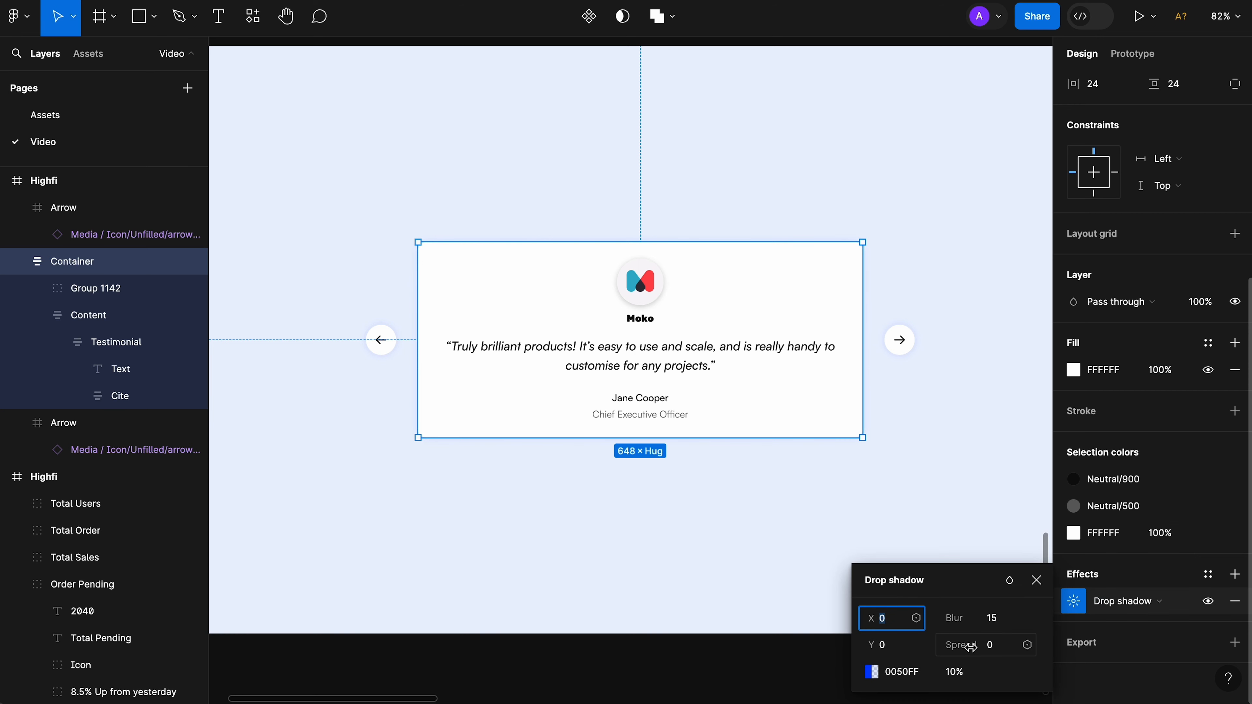
{"action": "left_click", "coordinate": [974, 672]}
{"action": "type", "text": "30"}
{"action": "key", "text": "Return"}
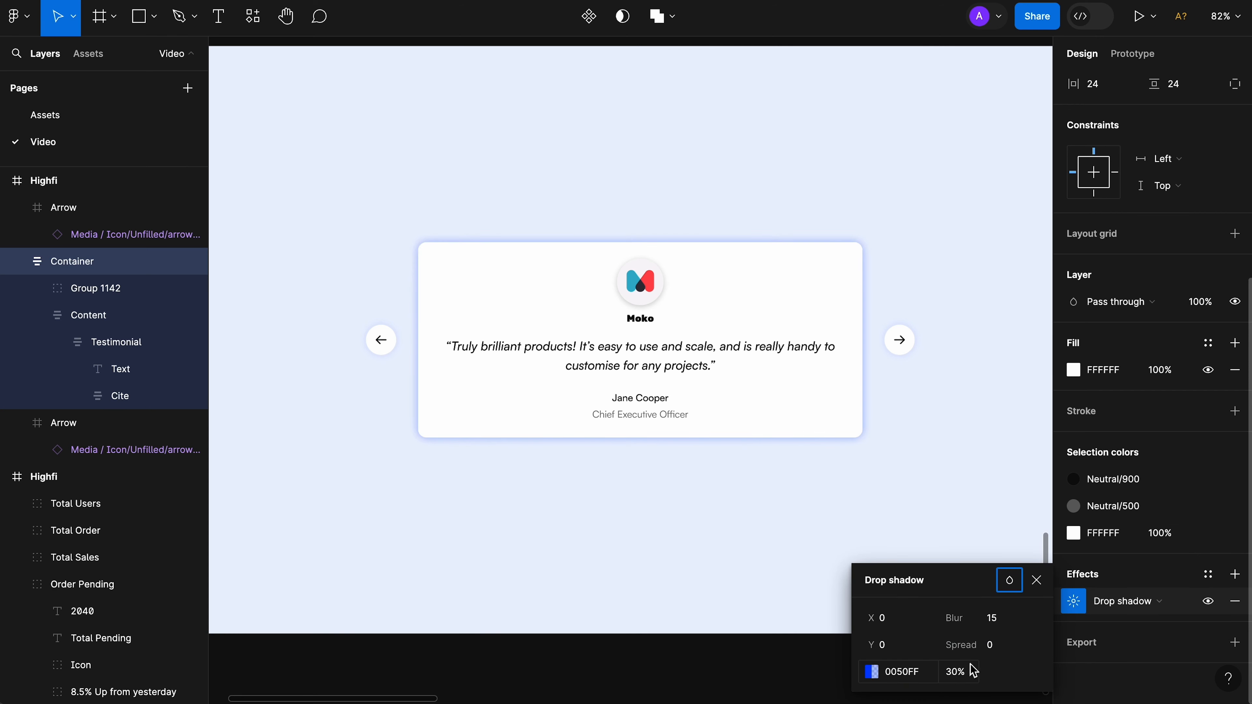
{"action": "left_click", "coordinate": [1003, 623]}
{"action": "type", "text": "40"}
{"action": "key", "text": "Tab"}
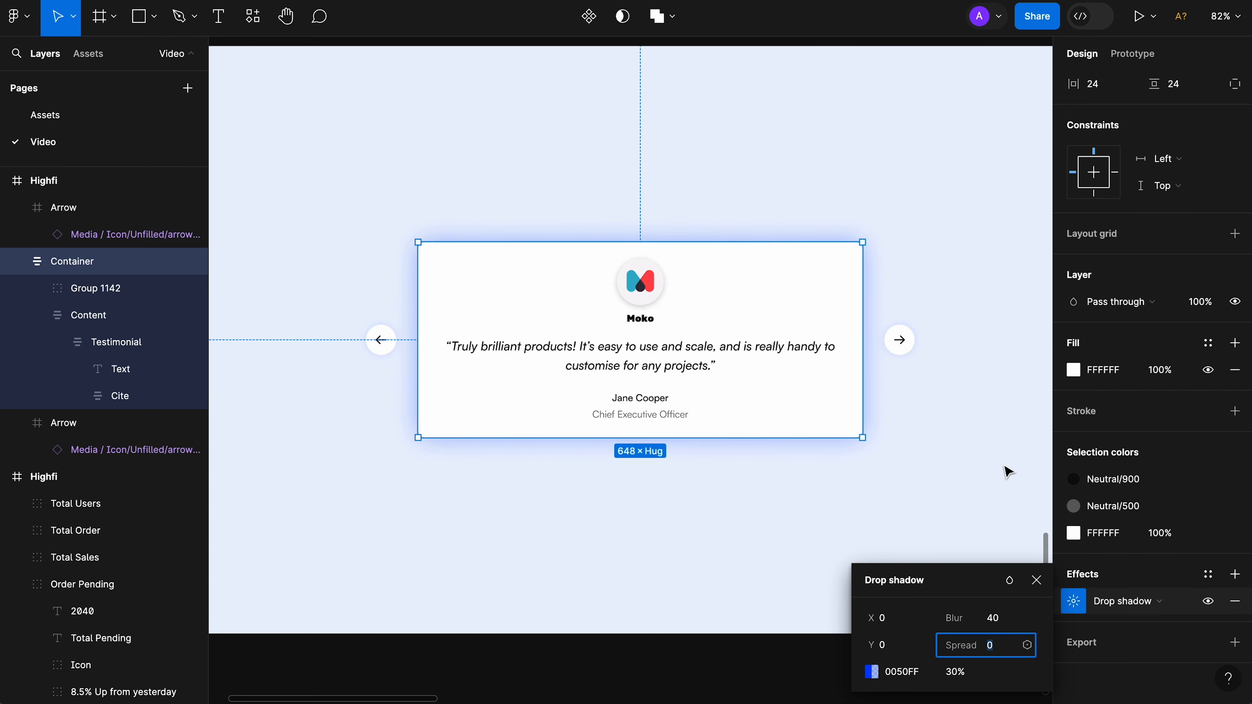
{"action": "key", "text": "ctrl+backslash"}
{"action": "key", "text": "Escape"}
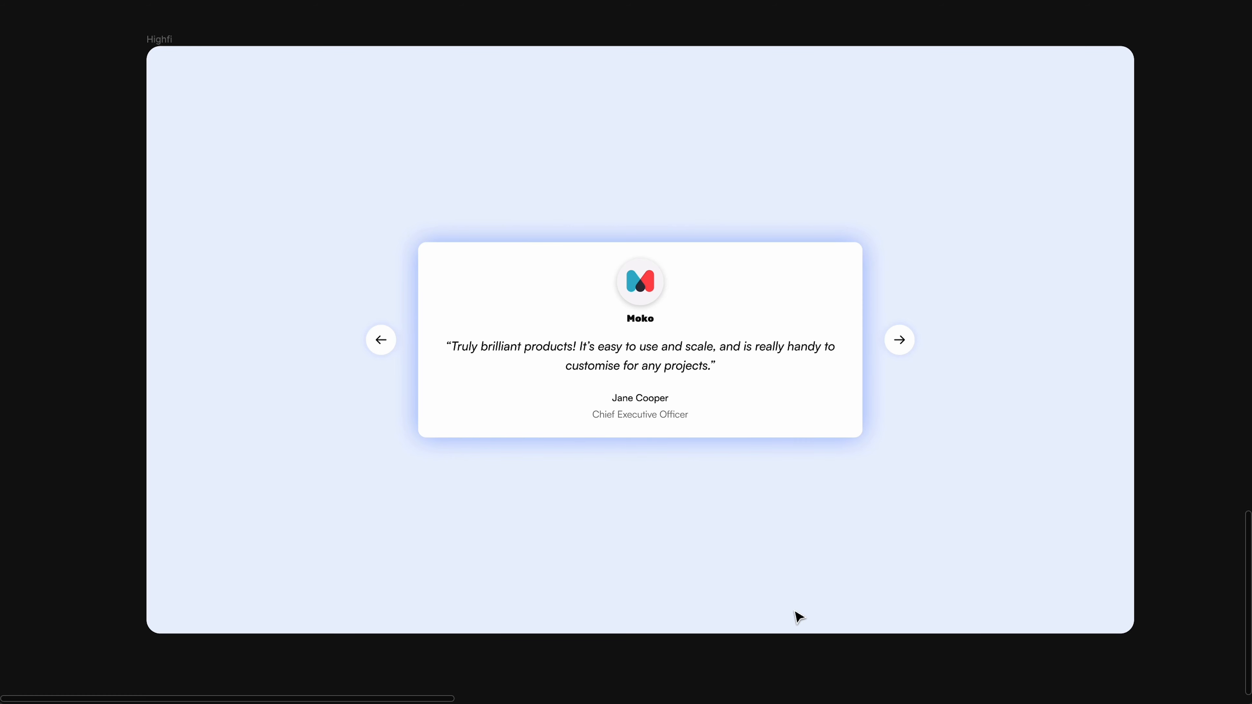
Step: Duplicate the testimonial frame with the blue shadow and place the copy beside the original
{"action": "left_click", "coordinate": [601, 652]}
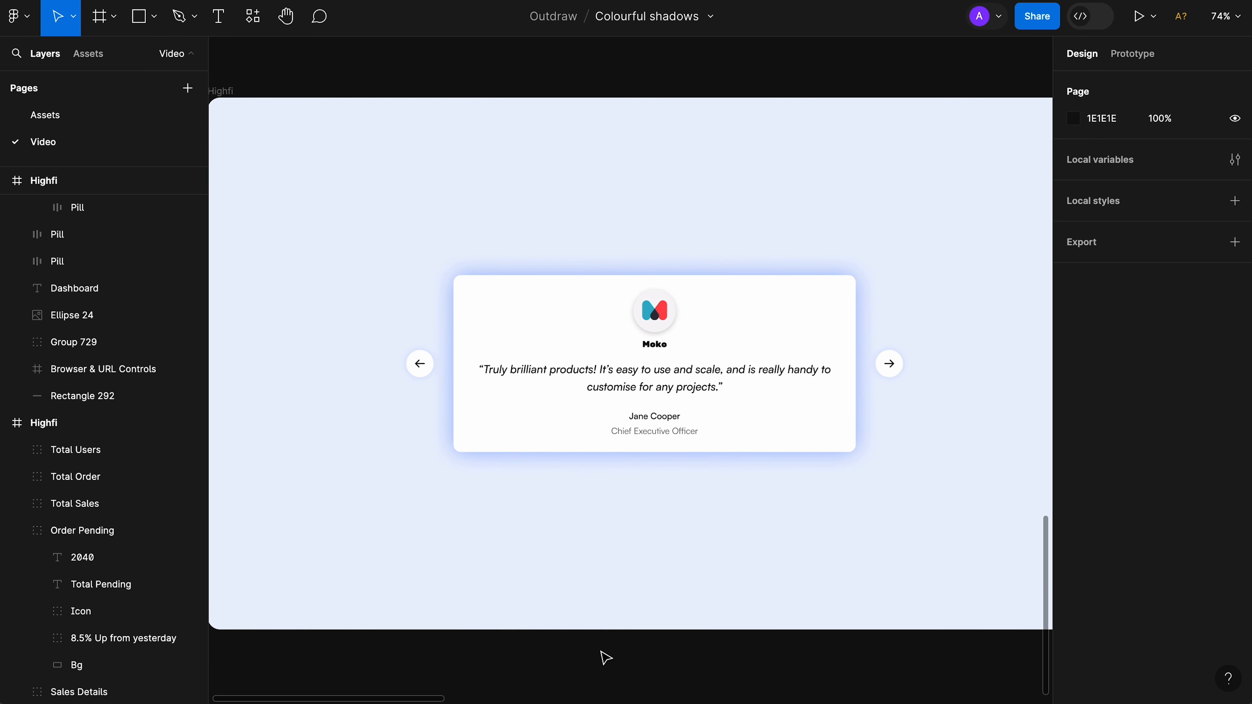
{"action": "key", "text": "super+backslash"}
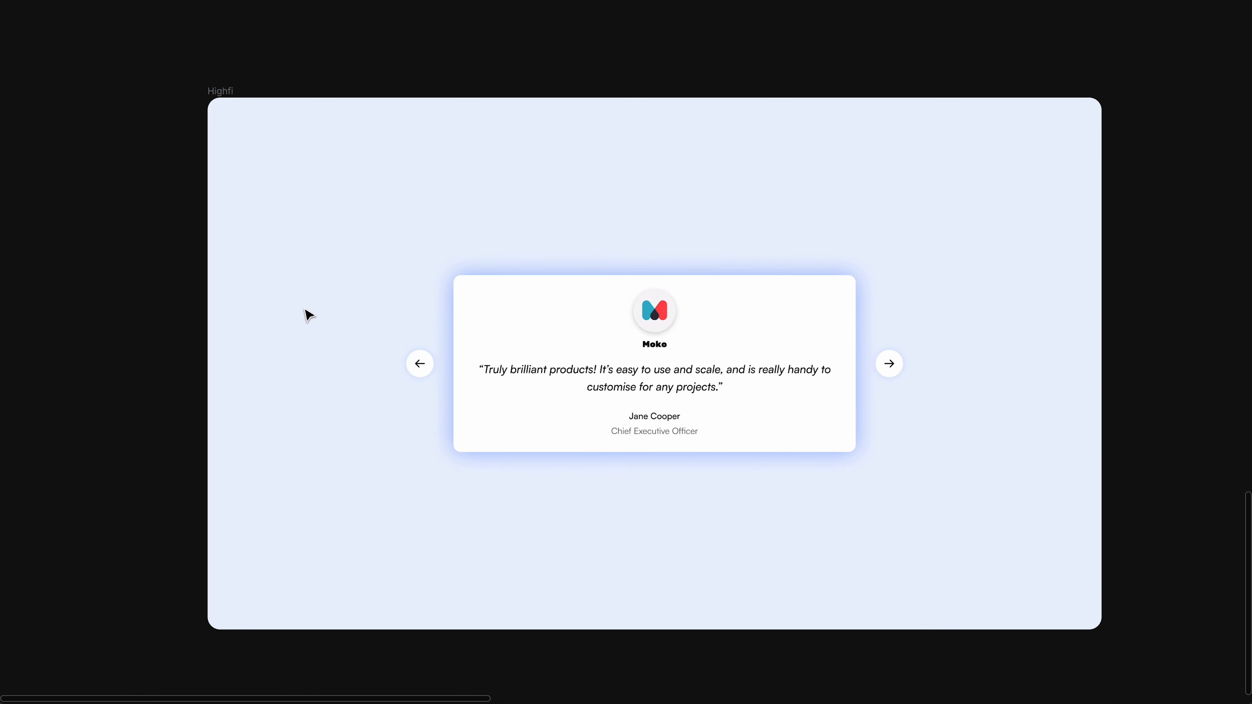
{"action": "scroll", "coordinate": [310, 316], "scroll_direction": "down", "scroll_amount": 3}
{"action": "left_click", "coordinate": [267, 197]}
{"action": "left_click_drag", "start_coordinate": [266, 198], "coordinate": [799, 195]}
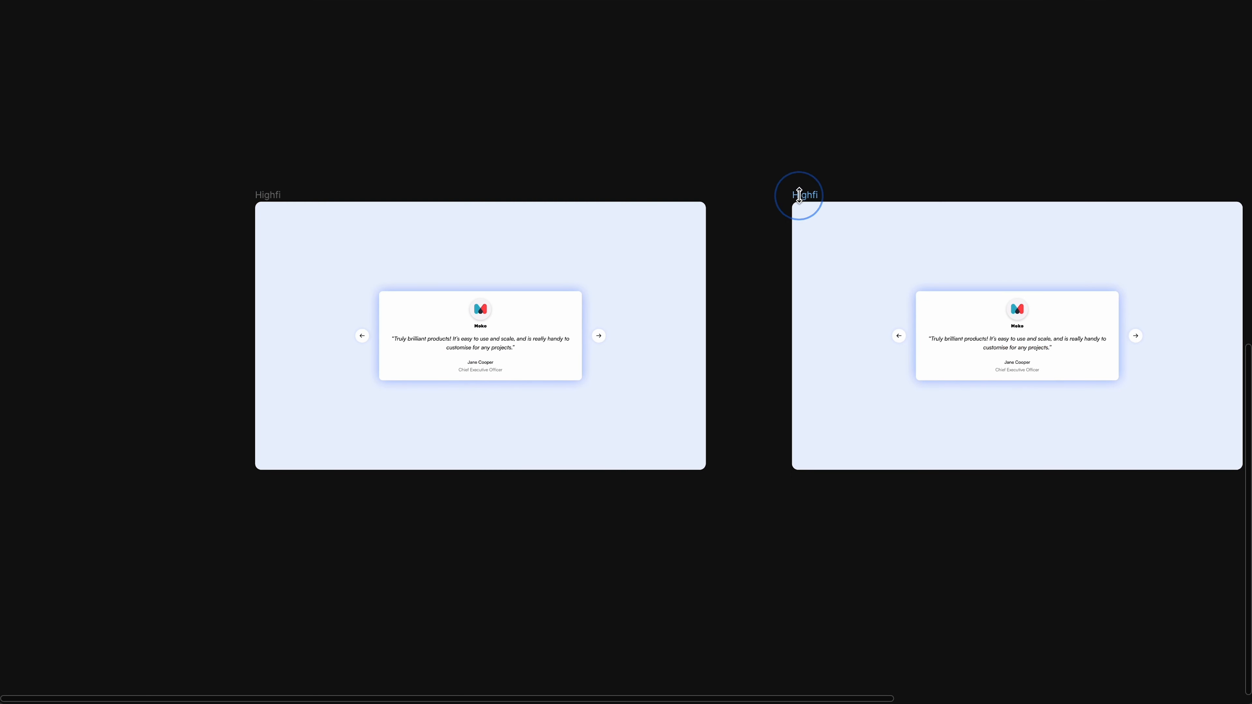
Step: Add a second drop shadow to the testimonial card in the duplicated frame
{"action": "scroll", "coordinate": [799, 195], "scroll_direction": "right", "scroll_amount": 5}
{"action": "key", "text": "super+backslash"}
{"action": "key", "text": "shift+2"}
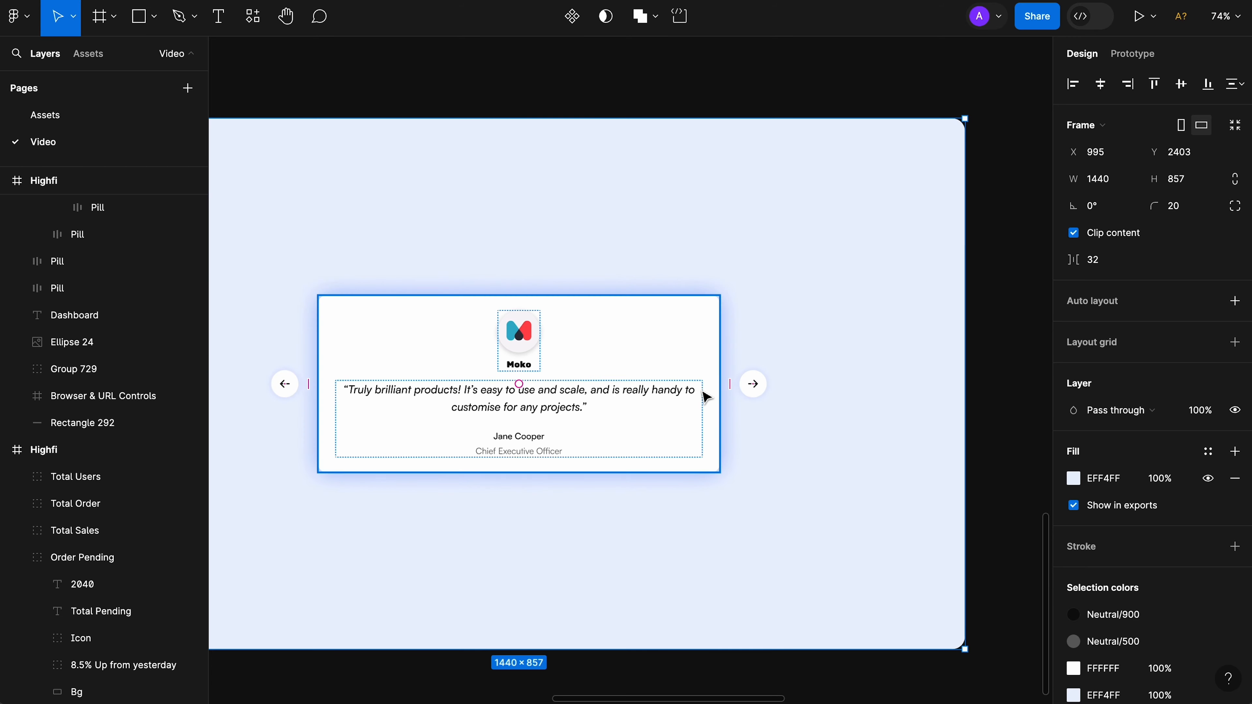
{"action": "scroll", "coordinate": [710, 377], "scroll_direction": "left", "scroll_amount": 3}
{"action": "left_click", "coordinate": [774, 269]}
{"action": "scroll", "coordinate": [1161, 574], "scroll_direction": "down", "scroll_amount": 5}
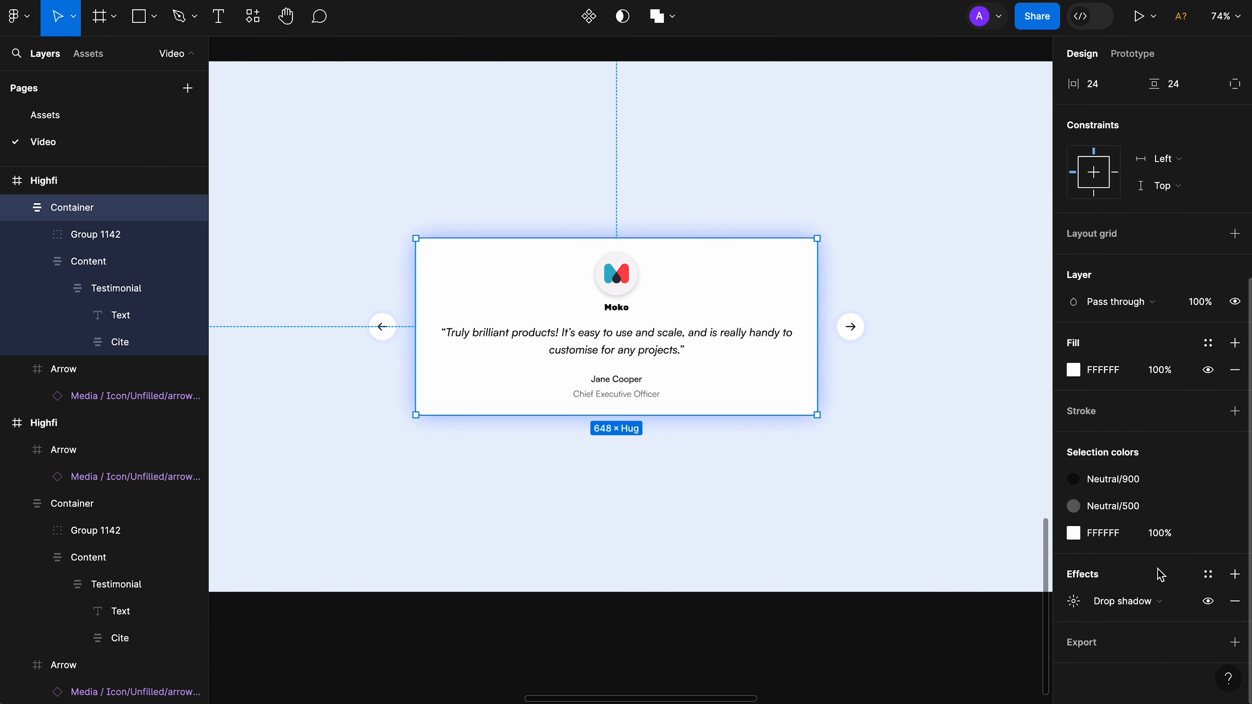
{"action": "left_click", "coordinate": [1235, 575]}
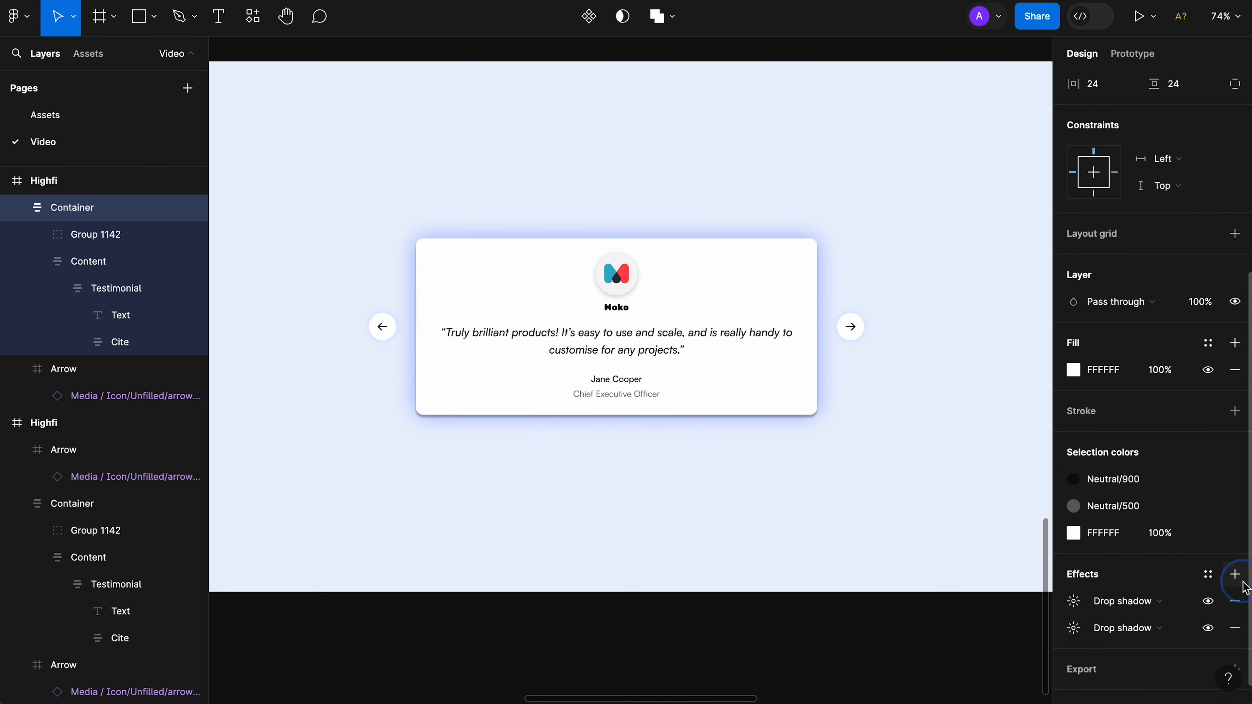
Step: Set the 0050FF shadow of the copied testimonial card to a blur of 2 and 10% opacity
{"action": "left_click", "coordinate": [1076, 630]}
{"action": "left_click", "coordinate": [968, 678]}
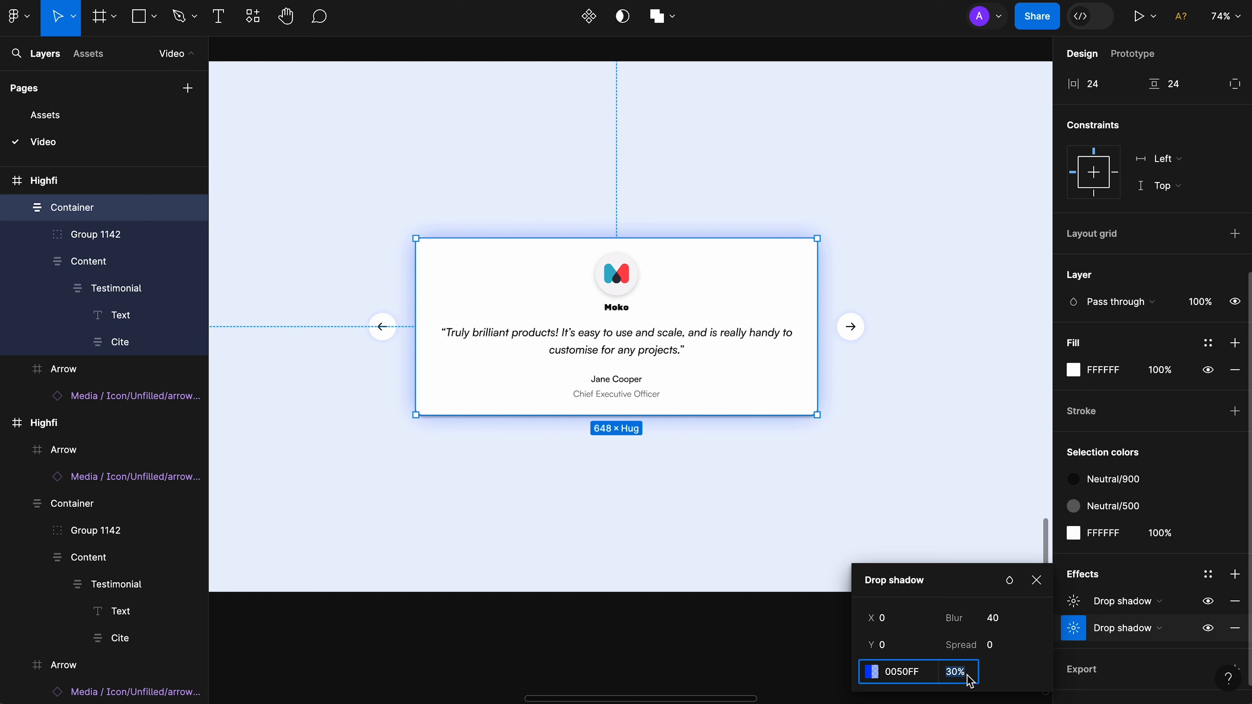
{"action": "left_click", "coordinate": [995, 619]}
{"action": "type", "text": "2"}
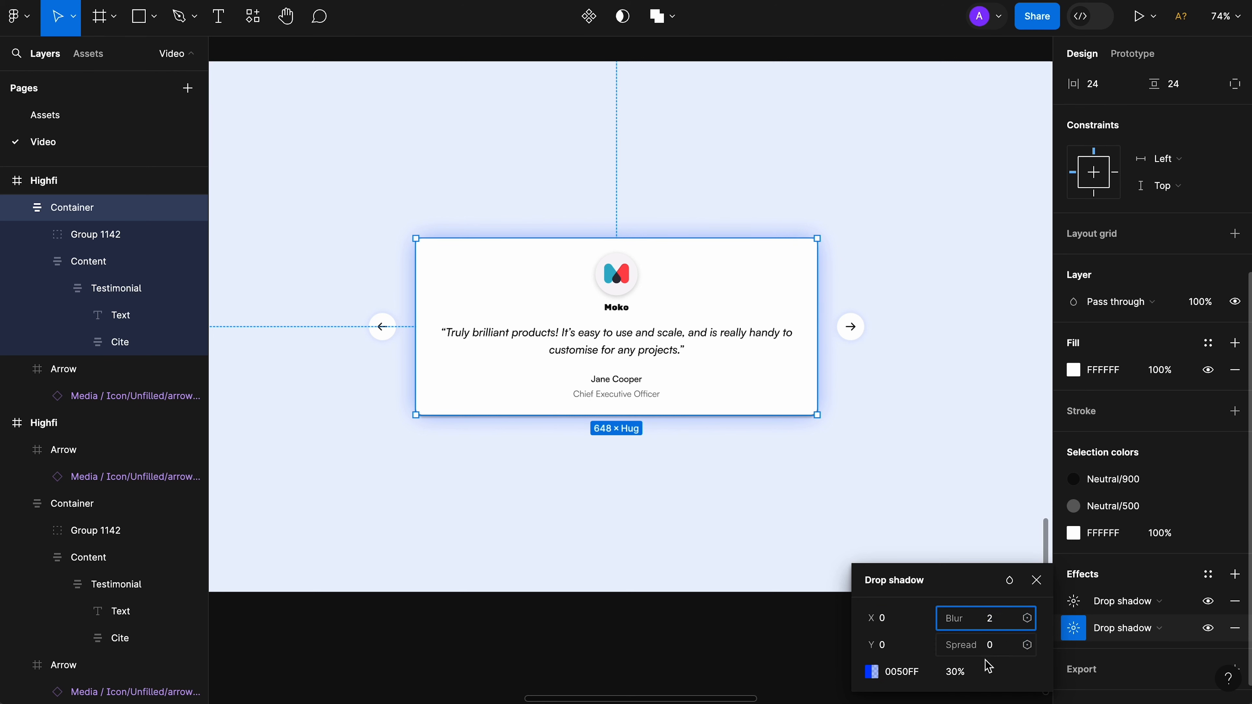
{"action": "left_click", "coordinate": [979, 673]}
{"action": "type", "text": "10"}
{"action": "key", "text": "Tab"}
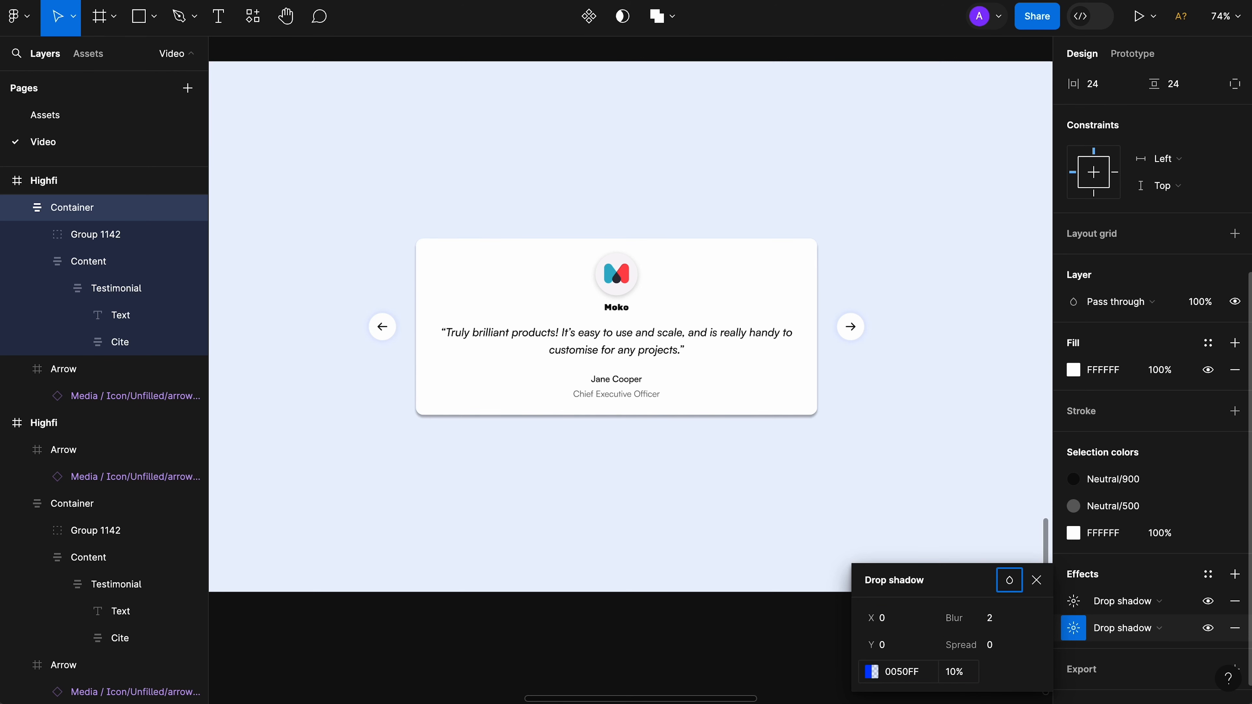
Step: Change the first drop shadow listed on the copied testimonial card to an inner shadow
{"action": "left_click", "coordinate": [926, 679]}
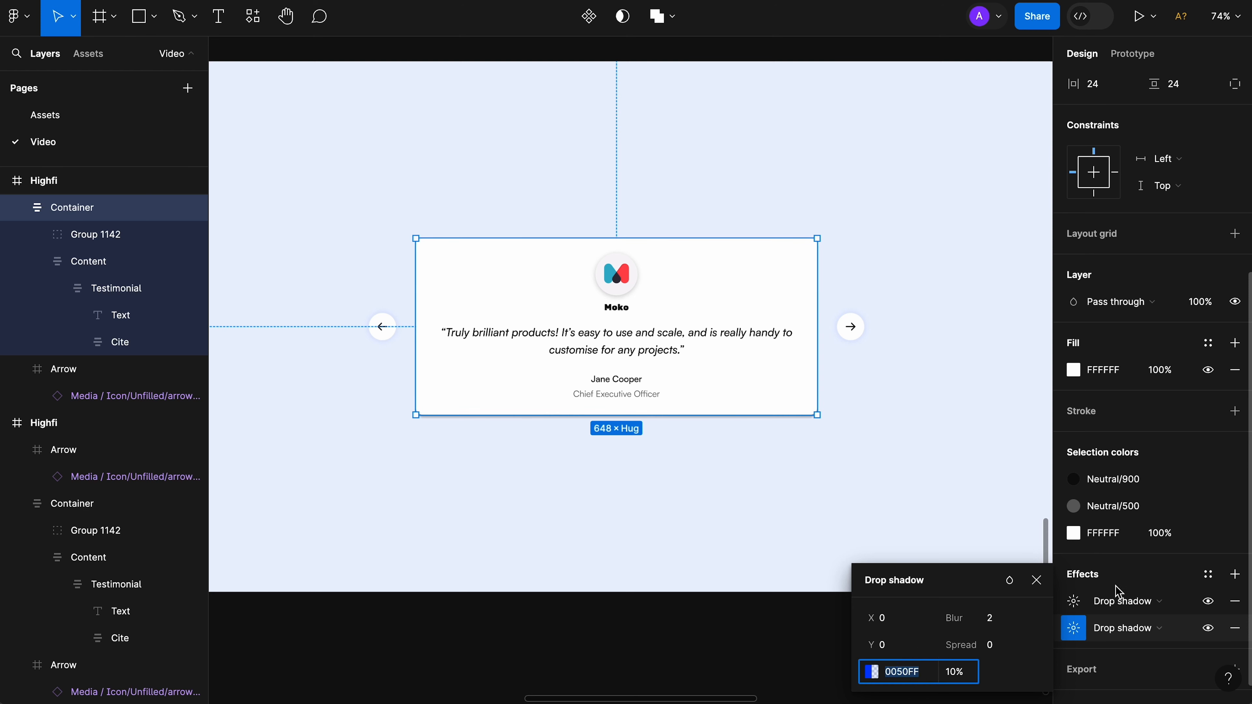
{"action": "left_click", "coordinate": [1076, 622]}
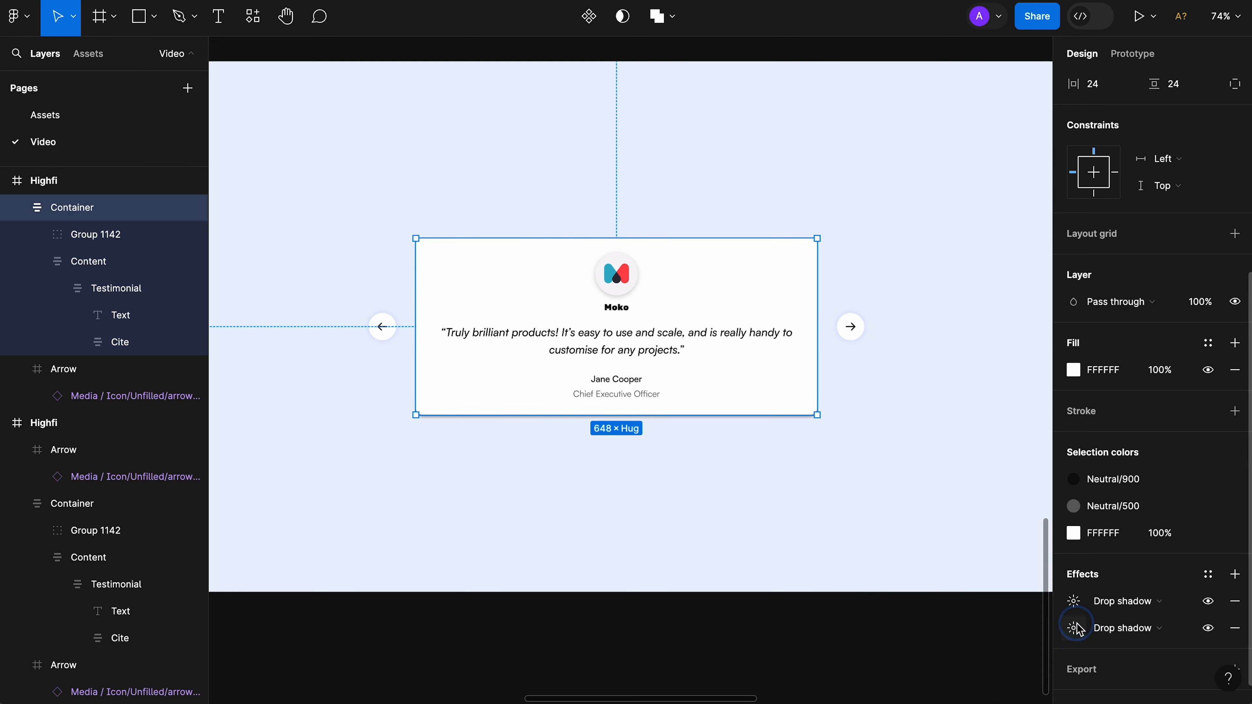
{"action": "left_click", "coordinate": [1169, 610]}
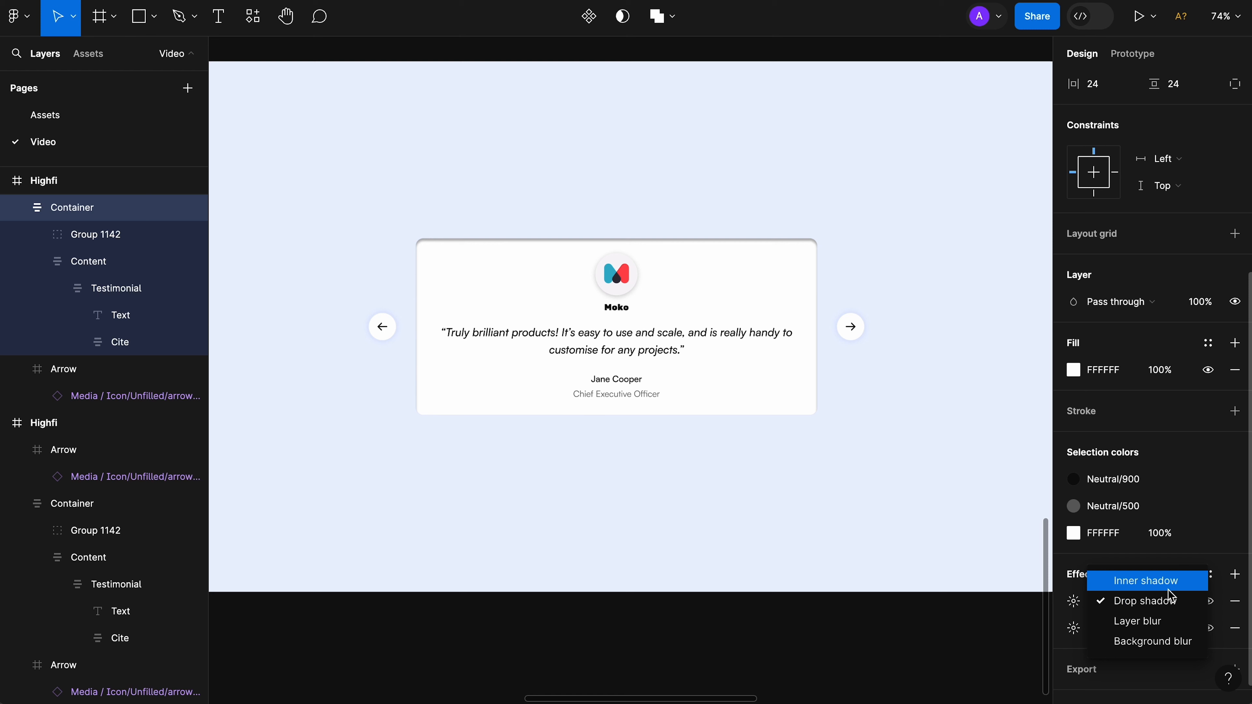
{"action": "left_click", "coordinate": [1171, 587]}
{"action": "scroll", "coordinate": [509, 262], "scroll_direction": "up", "scroll_amount": 5}
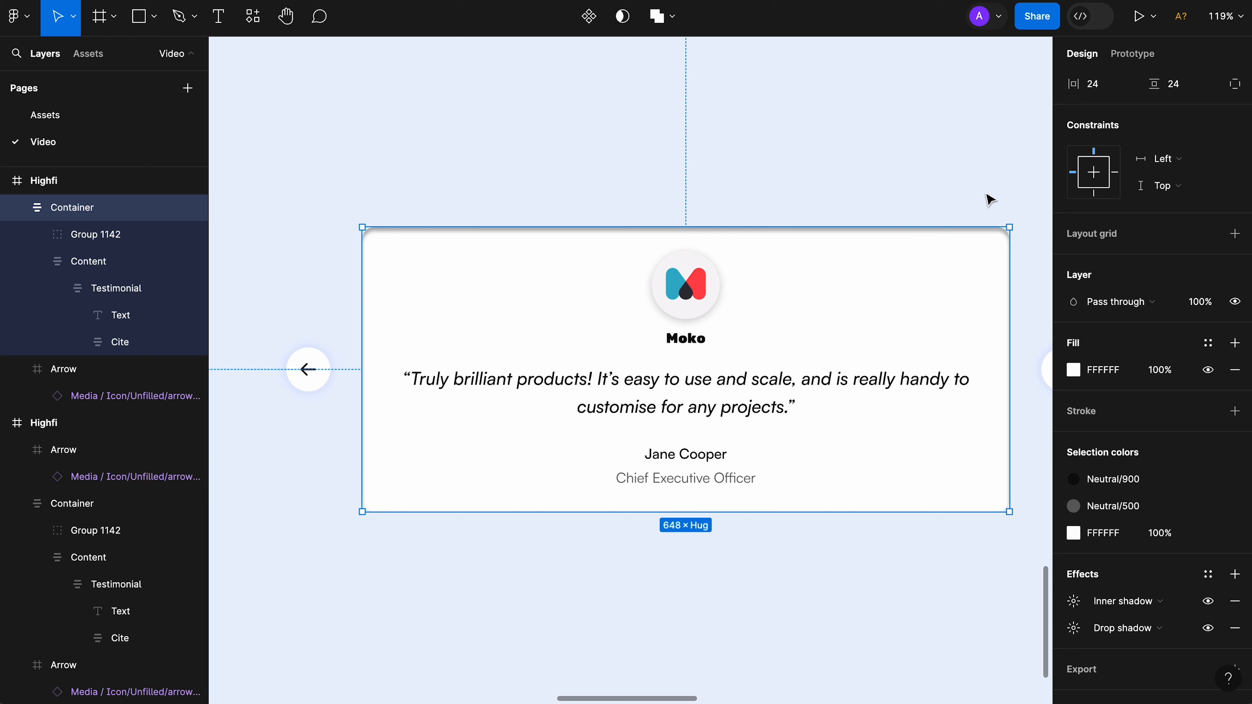
Step: Colour the testimonial card's inner shadow 0050FF with 30% opacity and a blur of 20
{"action": "left_click", "coordinate": [1073, 601]}
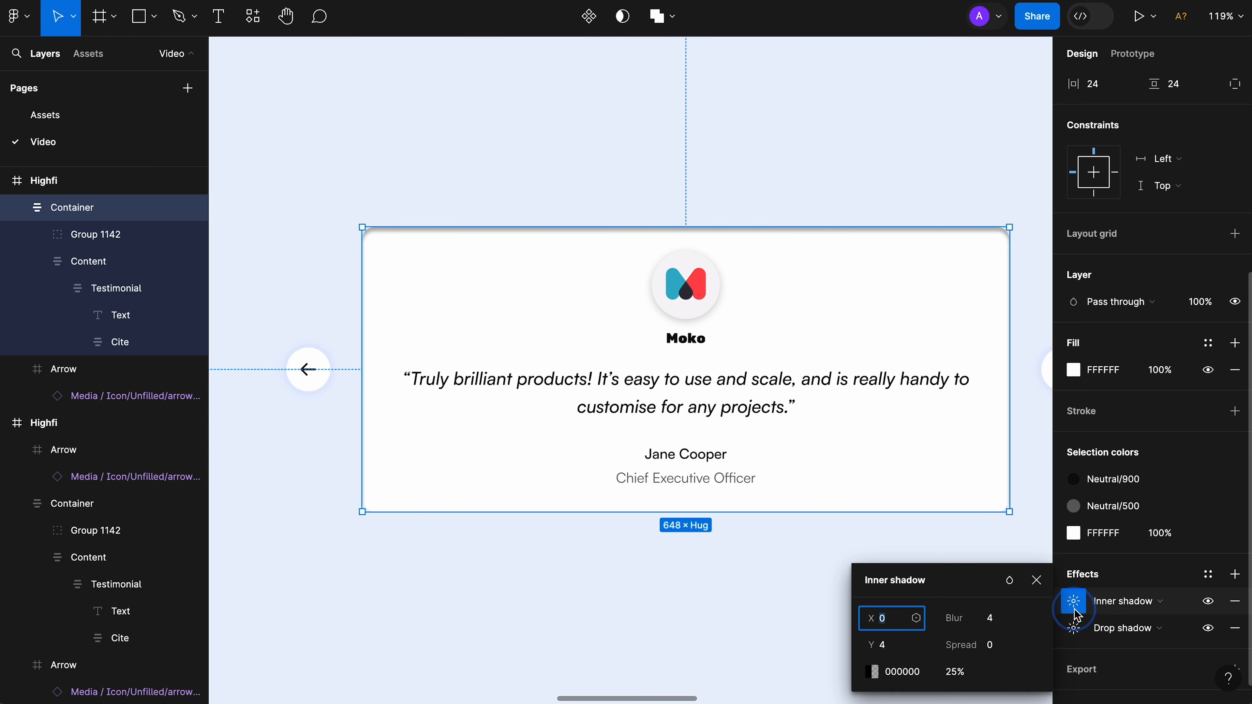
{"action": "left_click", "coordinate": [920, 676]}
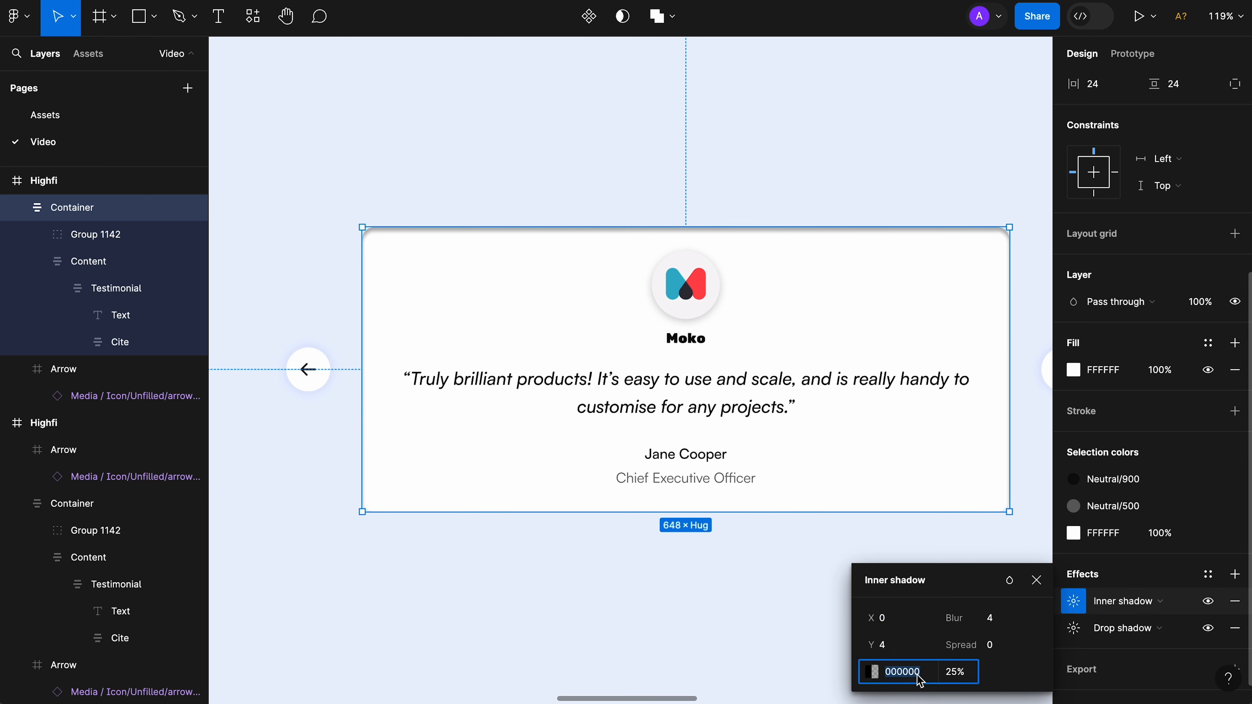
{"action": "type", "text": "0050FF"}
{"action": "left_click", "coordinate": [961, 679]}
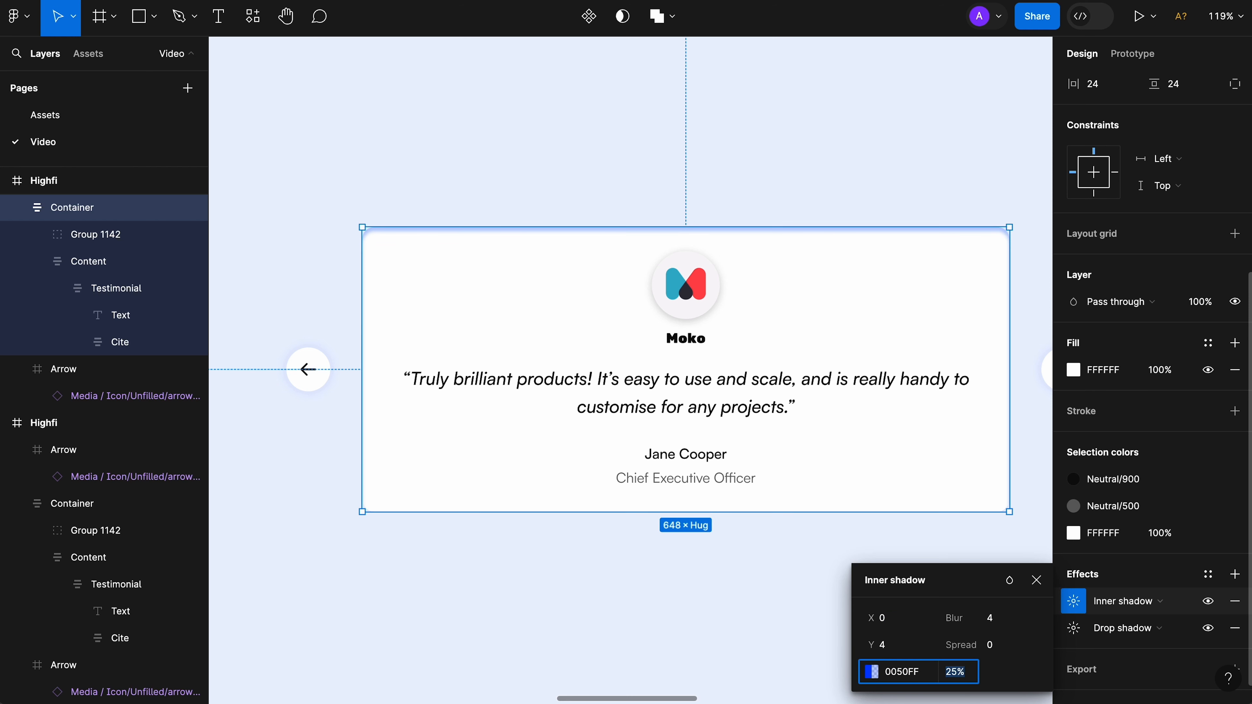
{"action": "type", "text": "30"}
{"action": "left_click", "coordinate": [988, 618]}
{"action": "type", "text": "20"}
{"action": "key", "text": "Tab"}
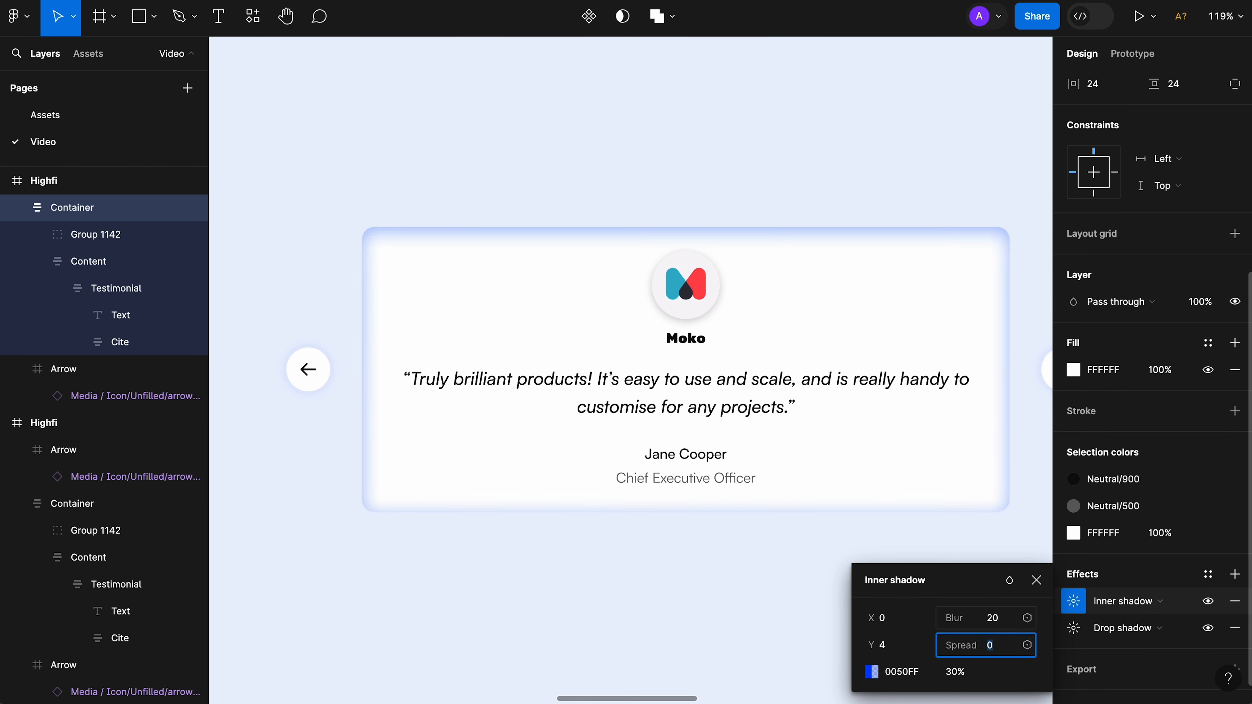
Step: Set the card's inner shadow to a Y offset of 0 and 20% opacity
{"action": "left_click", "coordinate": [896, 652]}
{"action": "type", "text": "0"}
{"action": "key", "text": "Tab"}
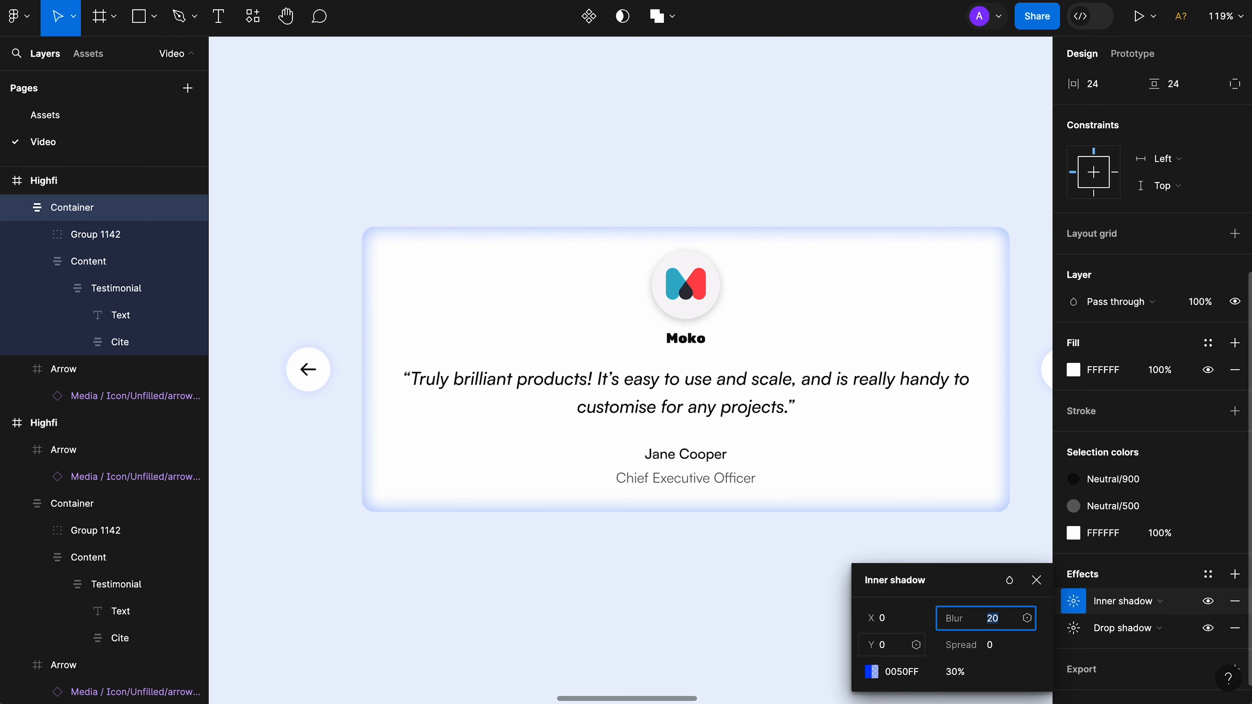
{"action": "left_click", "coordinate": [956, 671]}
{"action": "type", "text": "20"}
{"action": "key", "text": "Return"}
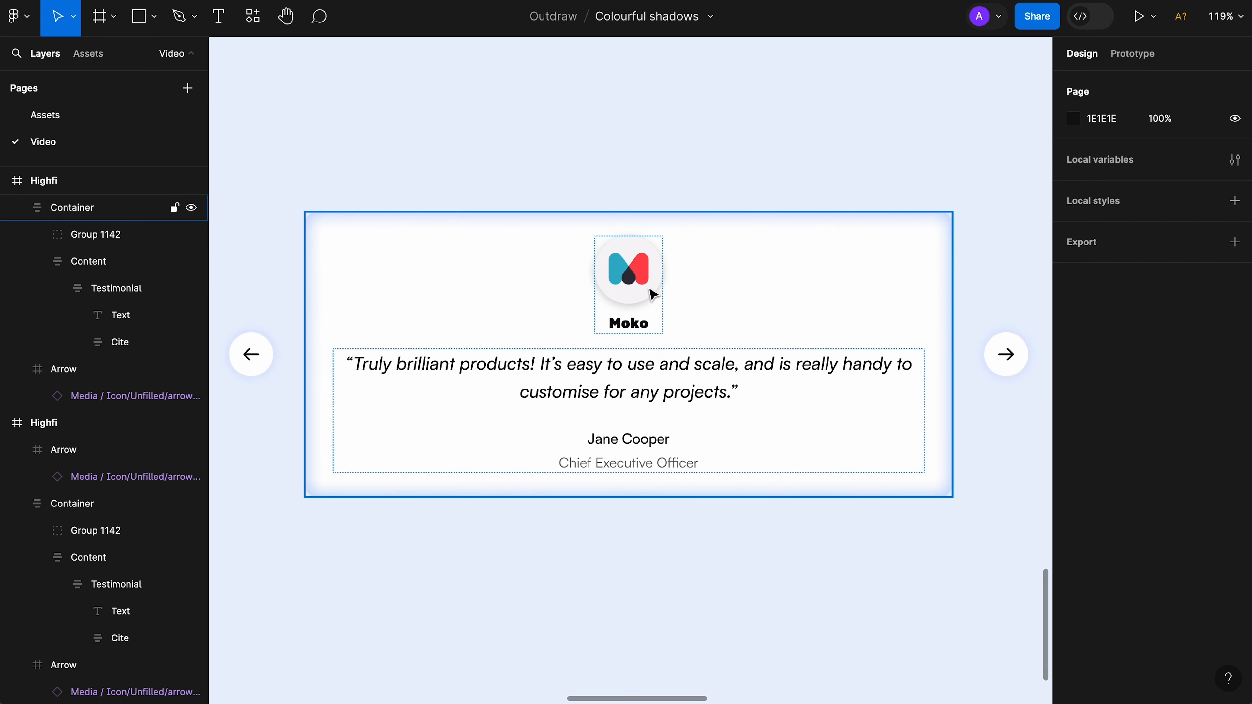
Step: Change the drop shadow on the round Moko logo image to an inner shadow
{"action": "double_click", "coordinate": [649, 287]}
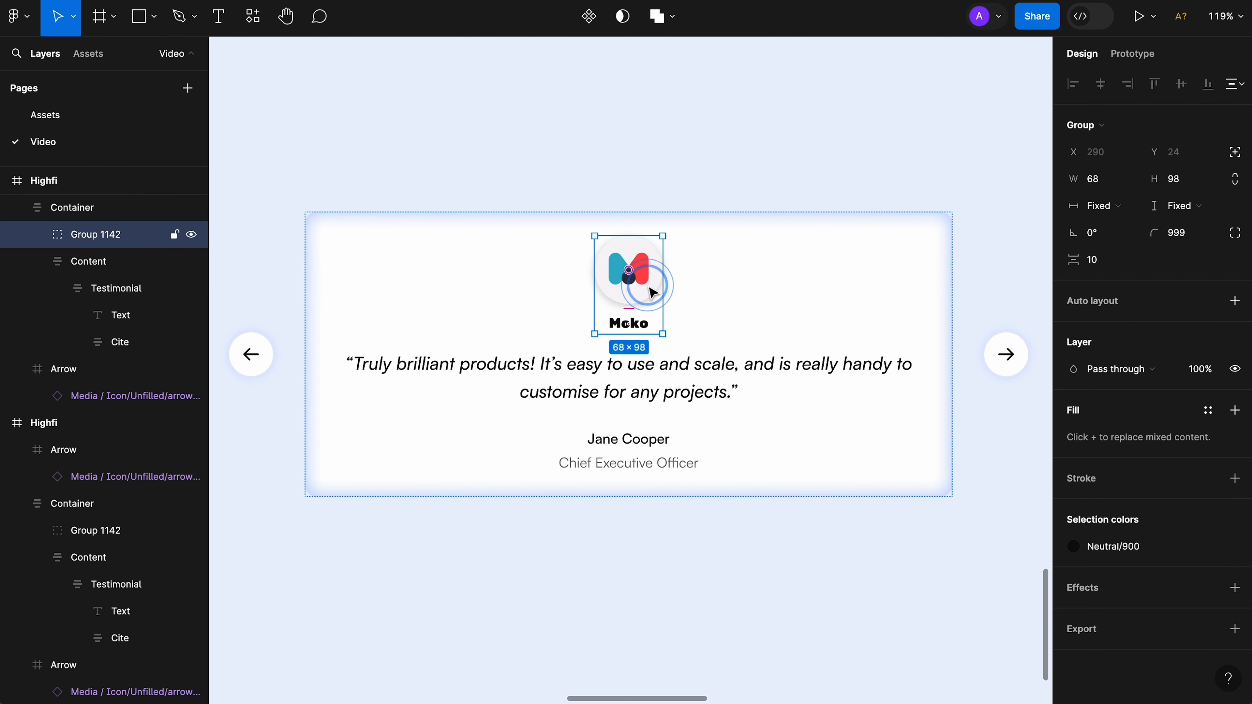
{"action": "double_click", "coordinate": [652, 293]}
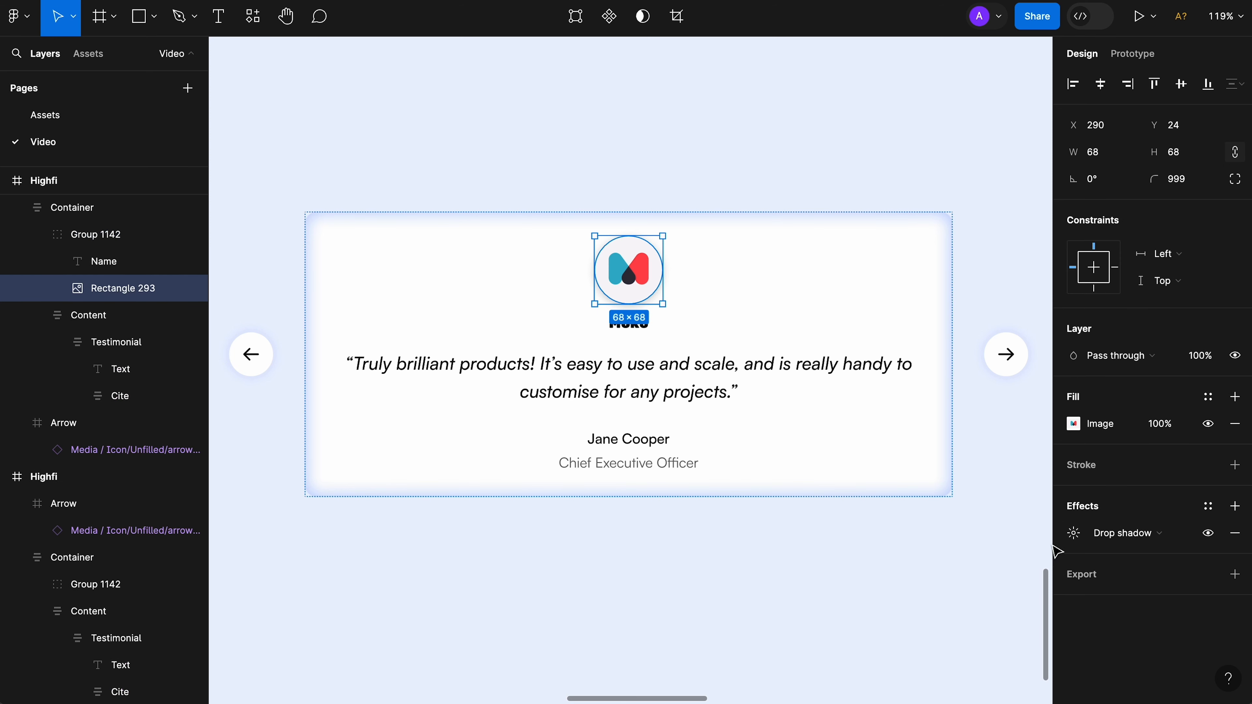
{"action": "left_click", "coordinate": [1142, 538]}
{"action": "left_click", "coordinate": [1146, 512]}
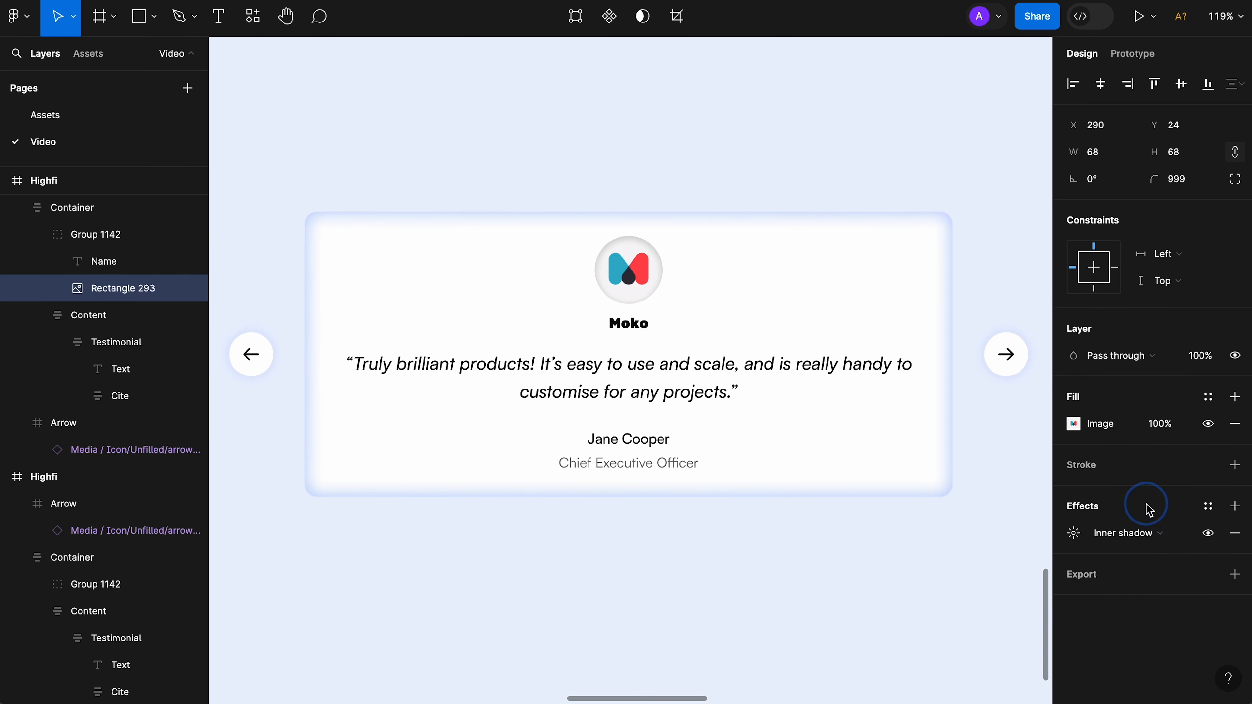
Step: Colour the Moko logo's inner shadow 0050FF with 20% opacity
{"action": "left_click", "coordinate": [1074, 534]}
{"action": "left_click", "coordinate": [931, 623]}
{"action": "type", "text": "0050FF"}
{"action": "key", "text": "Tab"}
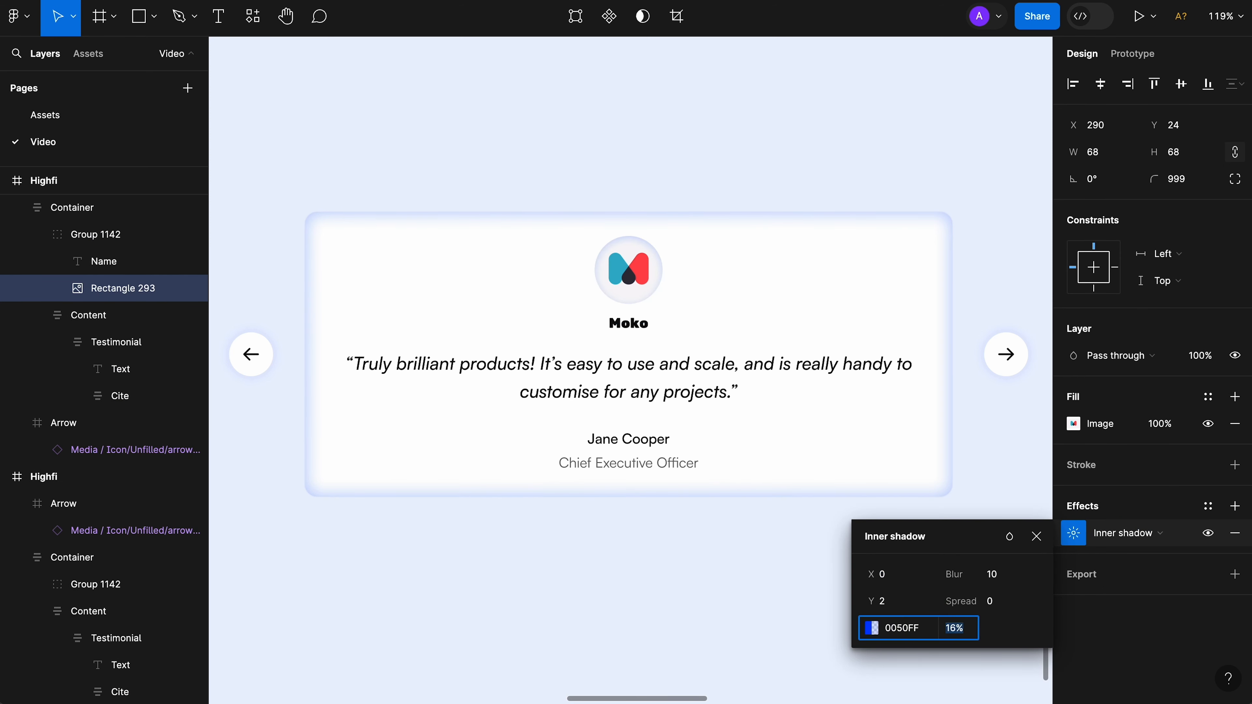
{"action": "type", "text": "20"}
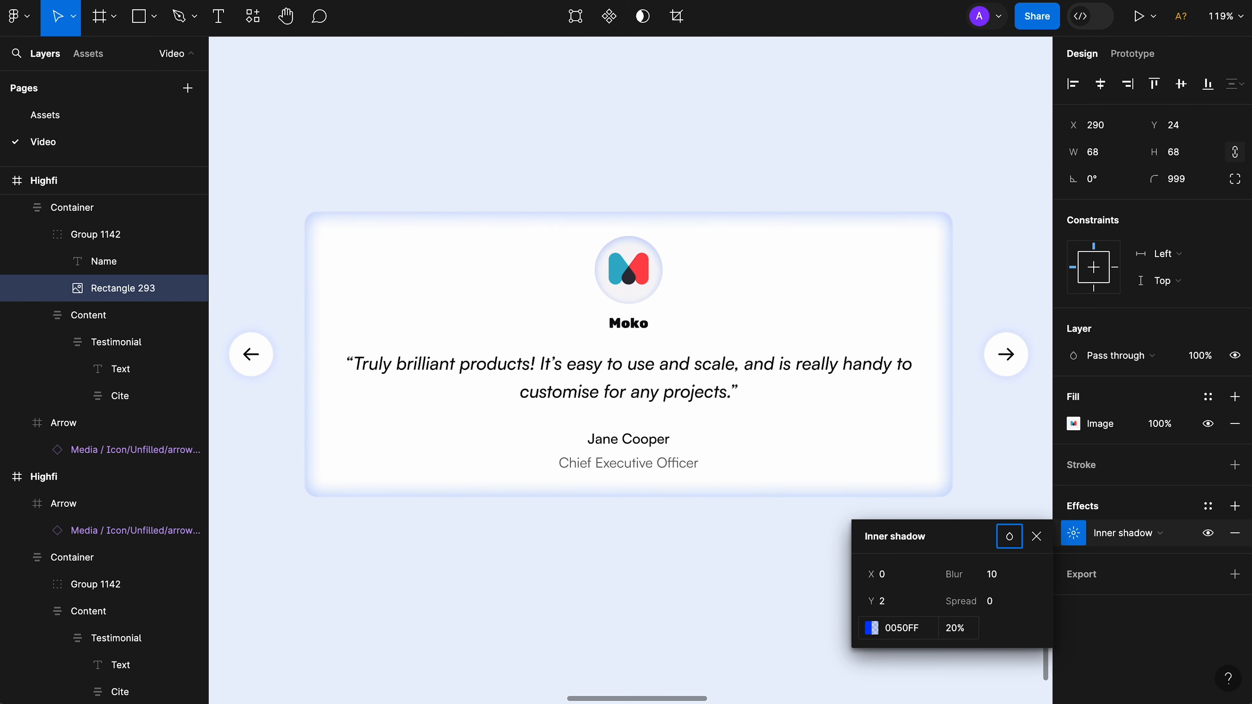
Step: Set the Moko logo's inner shadow to a blur of 20, 10% opacity and a Y offset of 0
{"action": "left_click", "coordinate": [1000, 582]}
{"action": "type", "text": "20"}
{"action": "key", "text": "Tab"}
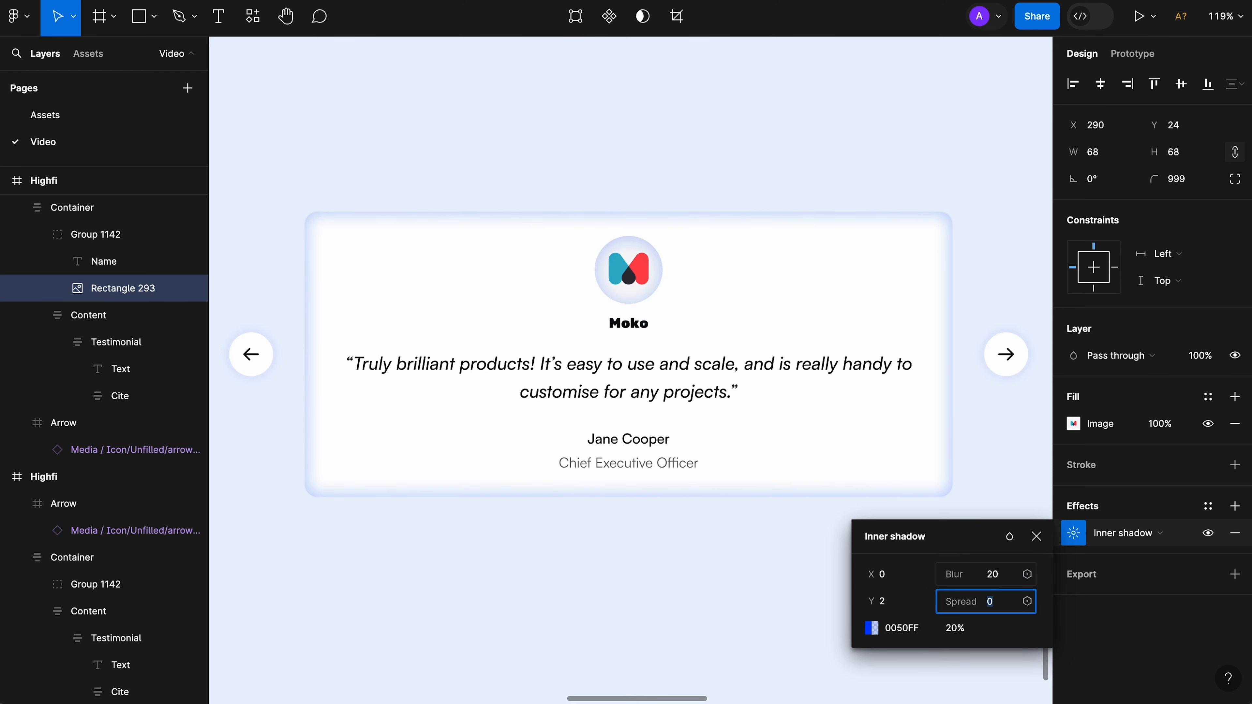
{"action": "left_click", "coordinate": [983, 625]}
{"action": "type", "text": "10"}
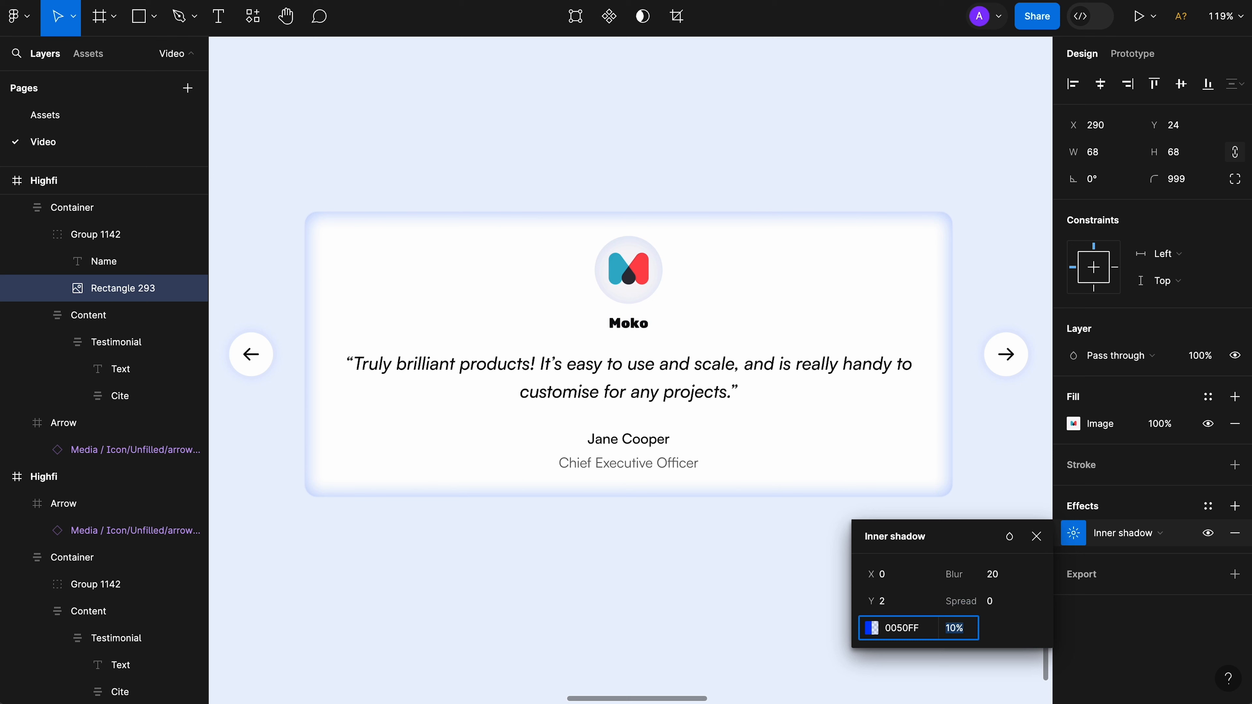
{"action": "left_click", "coordinate": [886, 600]}
{"action": "type", "text": "0"}
{"action": "key", "text": "Tab"}
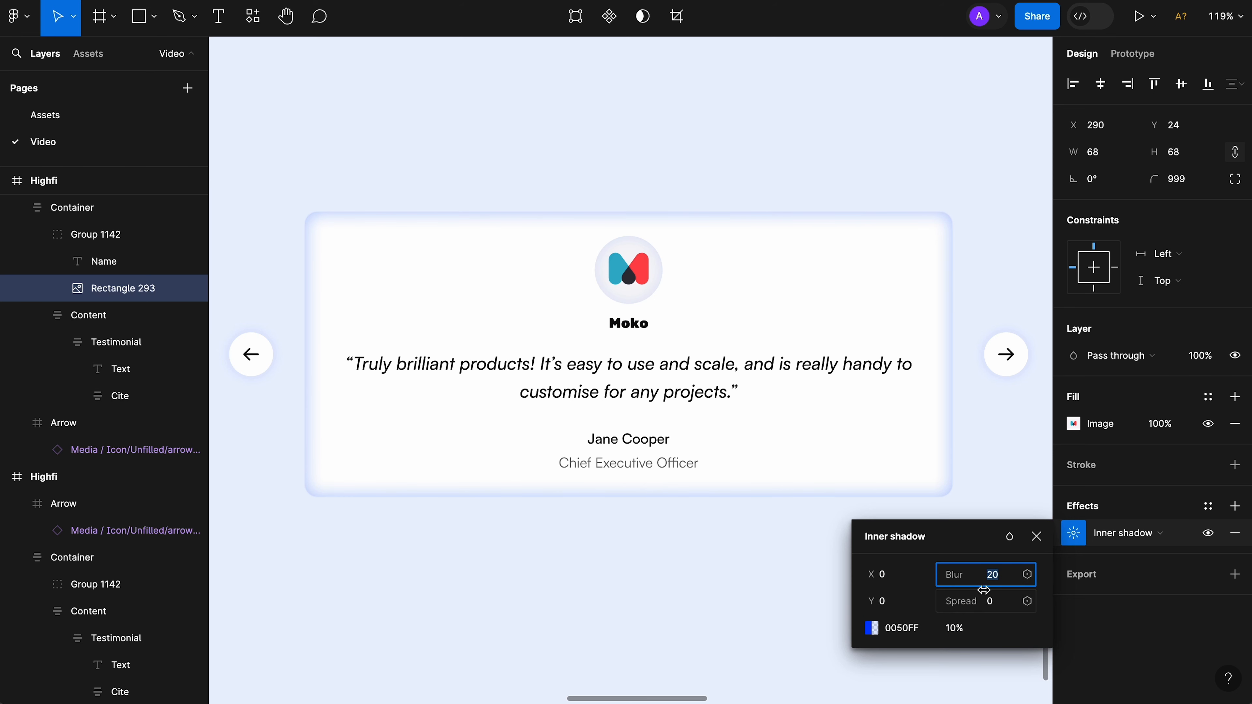
Step: Change the drop shadow on both testimonial arrow buttons to an inner shadow
{"action": "left_click", "coordinate": [1006, 355]}
{"action": "left_click", "coordinate": [256, 377], "text": "shift"}
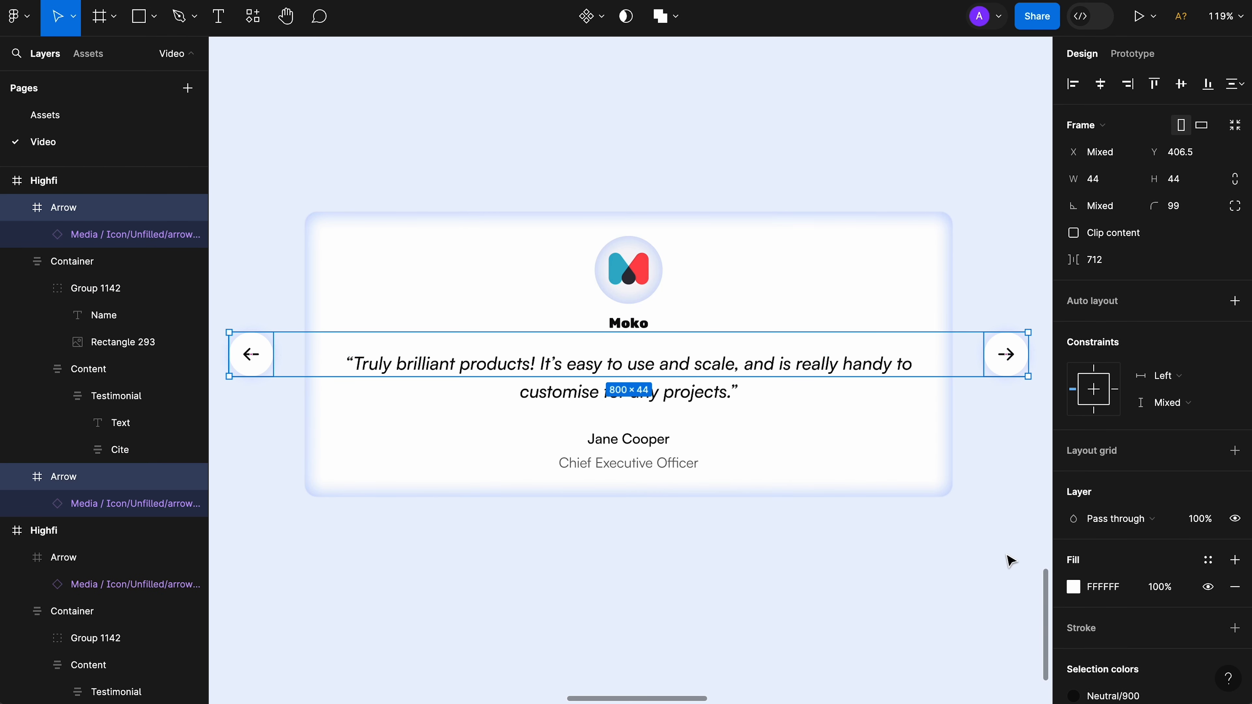
{"action": "scroll", "coordinate": [1138, 612], "scroll_direction": "down", "scroll_amount": 3}
{"action": "left_click", "coordinate": [1075, 602]}
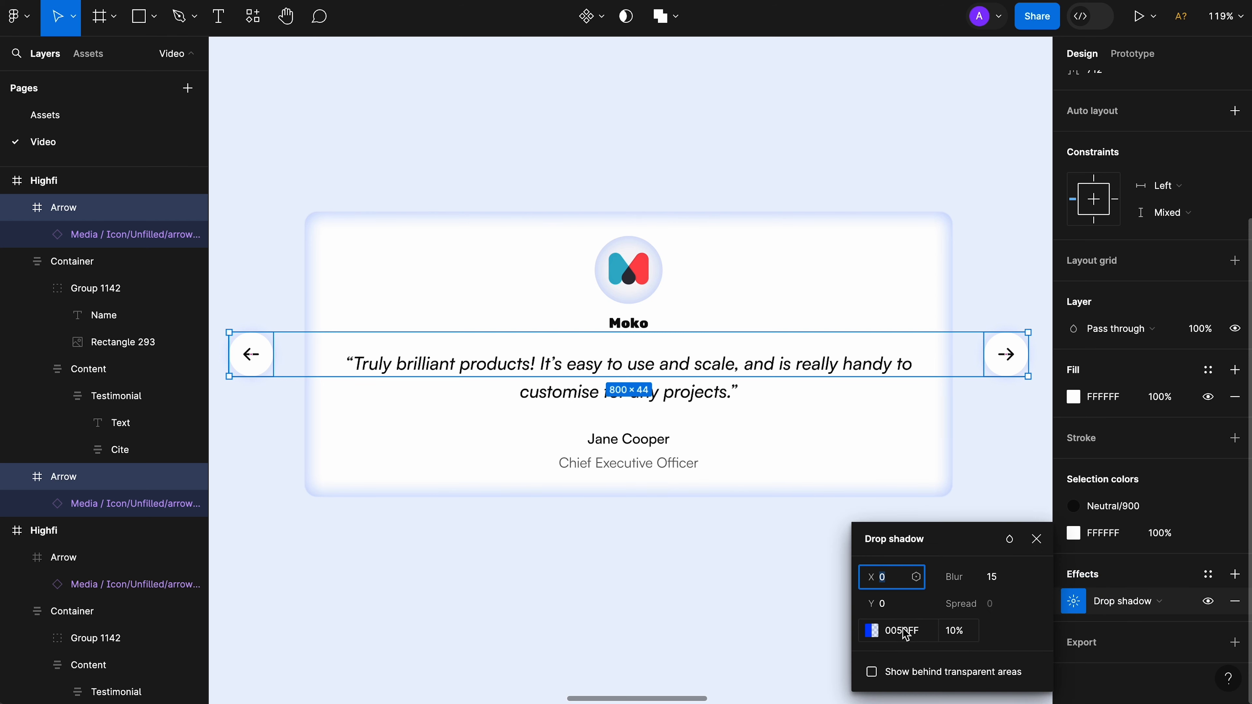
{"action": "left_click", "coordinate": [1134, 603]}
{"action": "left_click", "coordinate": [1144, 585]}
Step: Set the arrow buttons' inner shadow to 20% opacity and a blur of 5
{"action": "left_click", "coordinate": [1074, 601]}
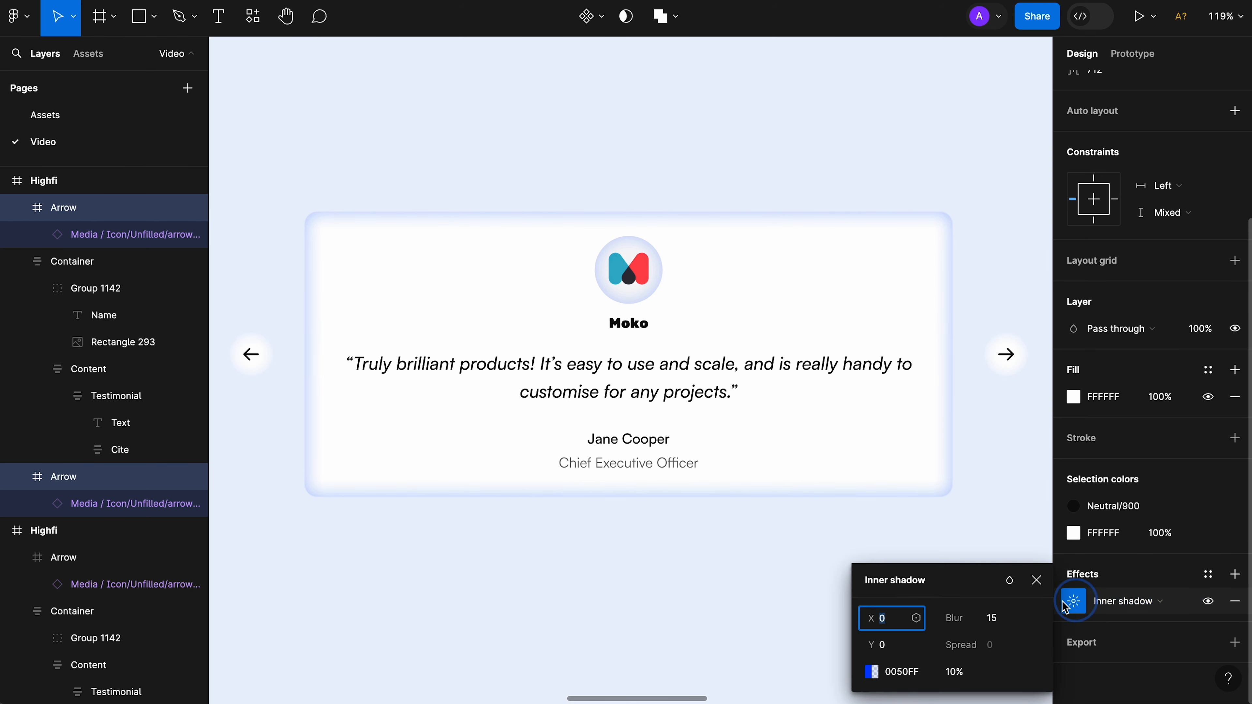
{"action": "left_click", "coordinate": [962, 670]}
{"action": "key", "text": "shift+Up"}
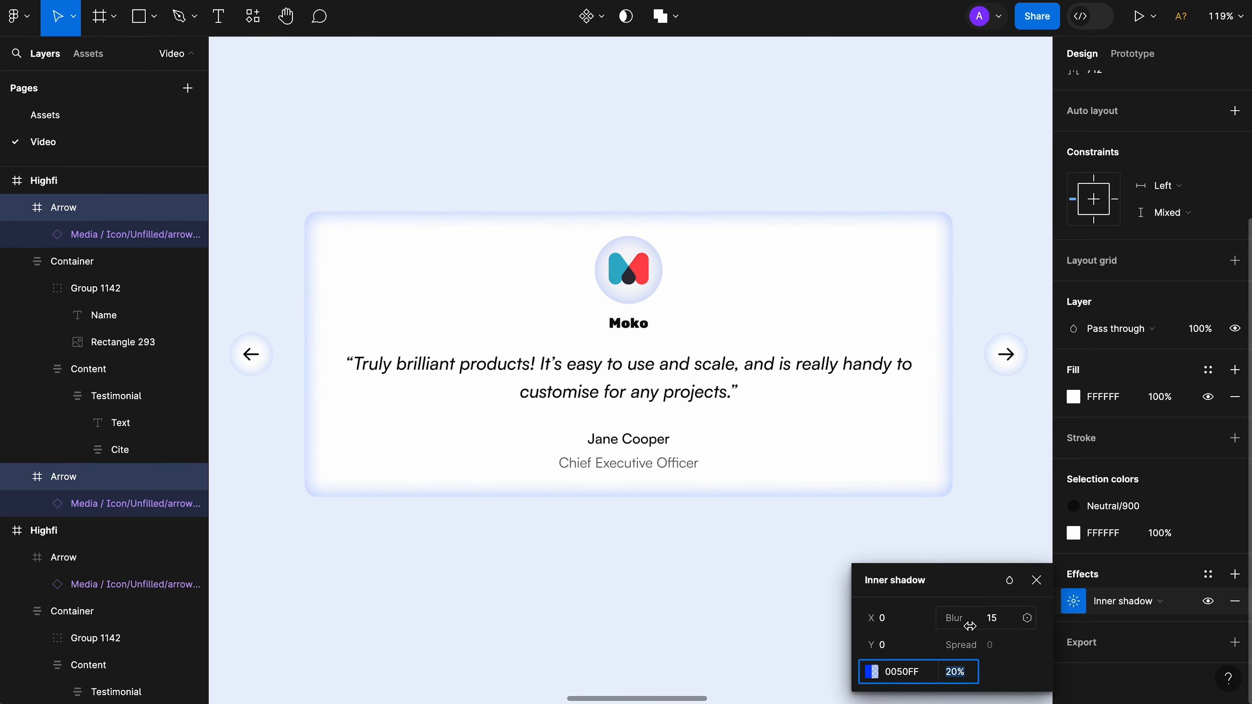
{"action": "left_click", "coordinate": [981, 619]}
{"action": "key", "text": "shift+Down"}
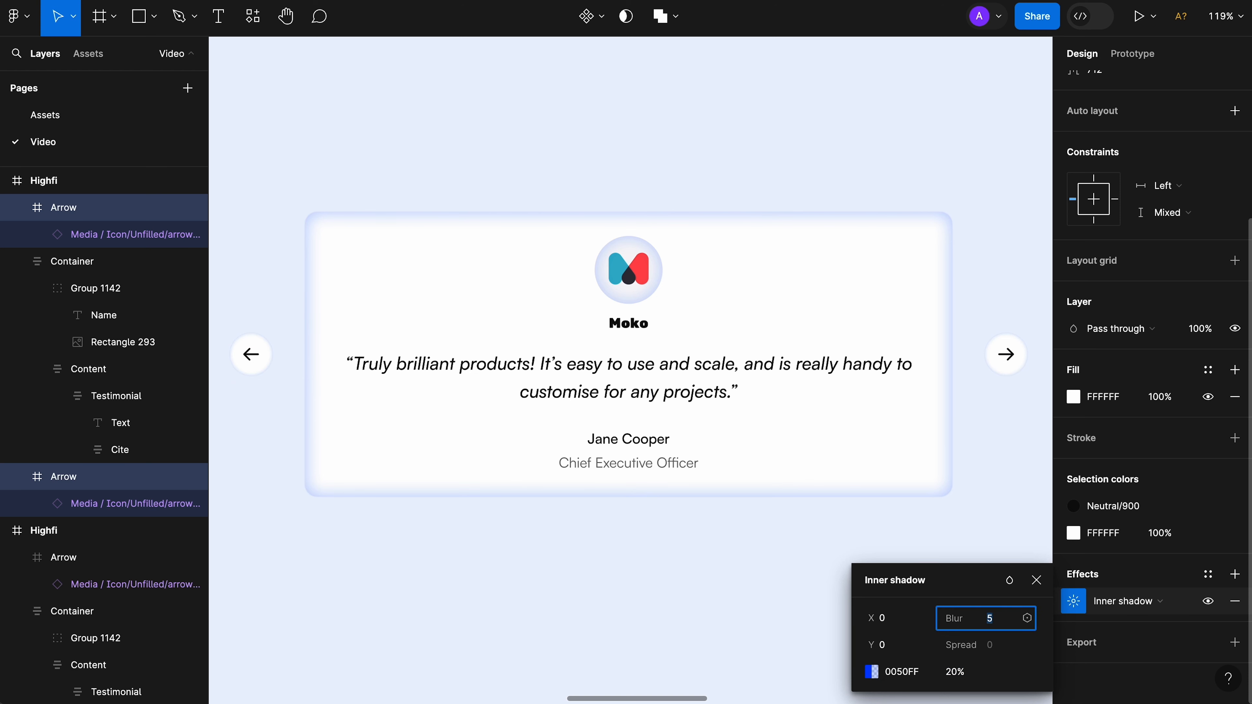
{"action": "left_click", "coordinate": [1037, 580]}
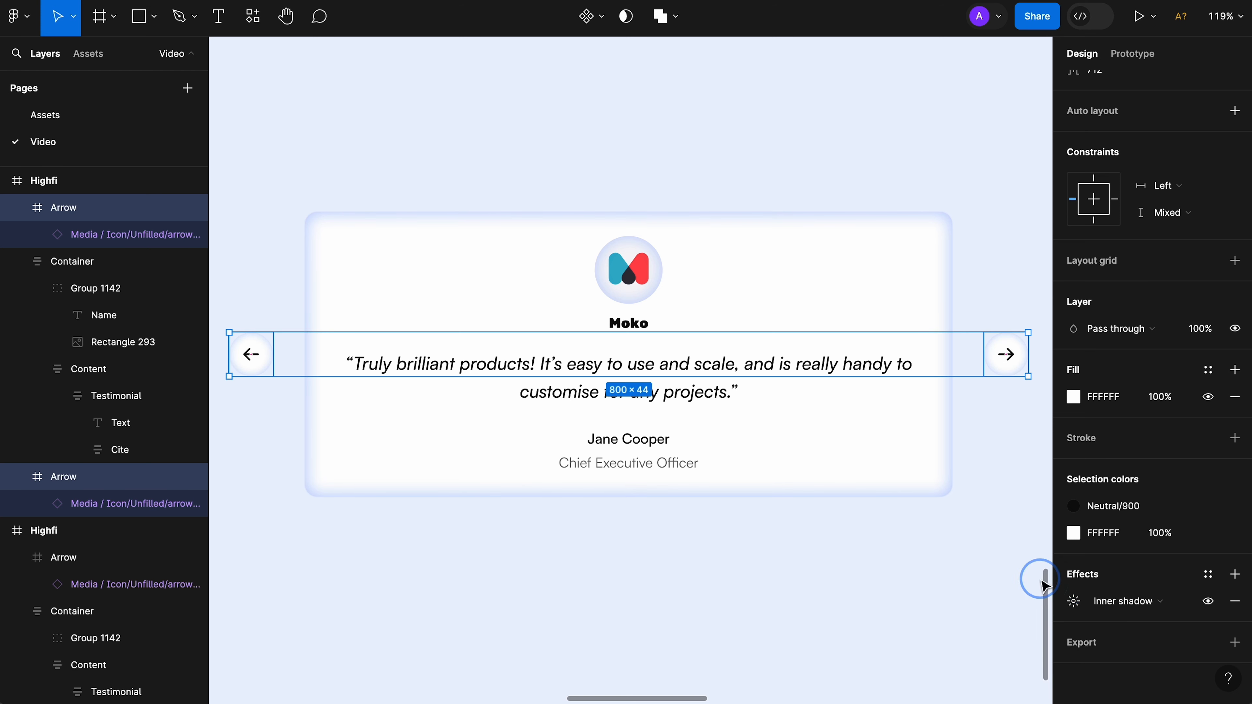
Step: Preview the testimonial design with nothing selected and the interface hidden, and restore the interface
{"action": "left_click", "coordinate": [604, 145]}
{"action": "key", "text": "super+backslash"}
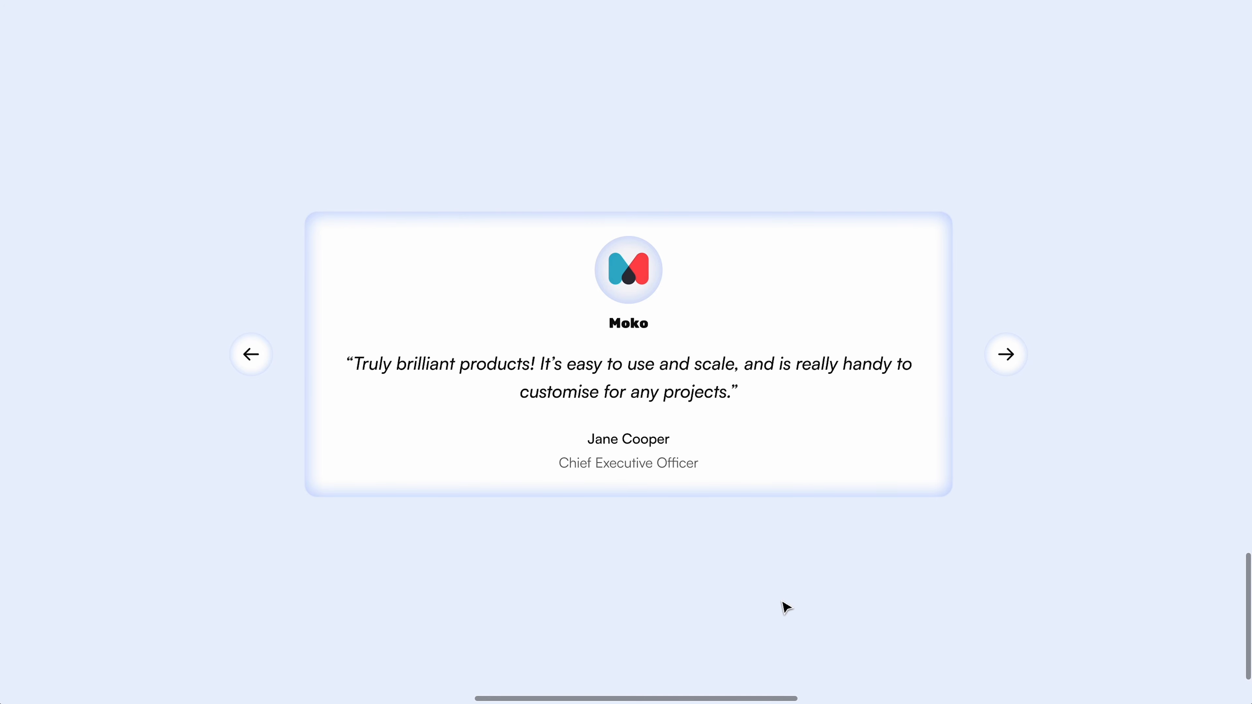
{"action": "key", "text": "ctrl+backslash"}
Step: Compare the testimonial card's edge with its remaining drop shadow hidden and shown, leaving the shadow enabled
{"action": "left_click", "coordinate": [819, 478]}
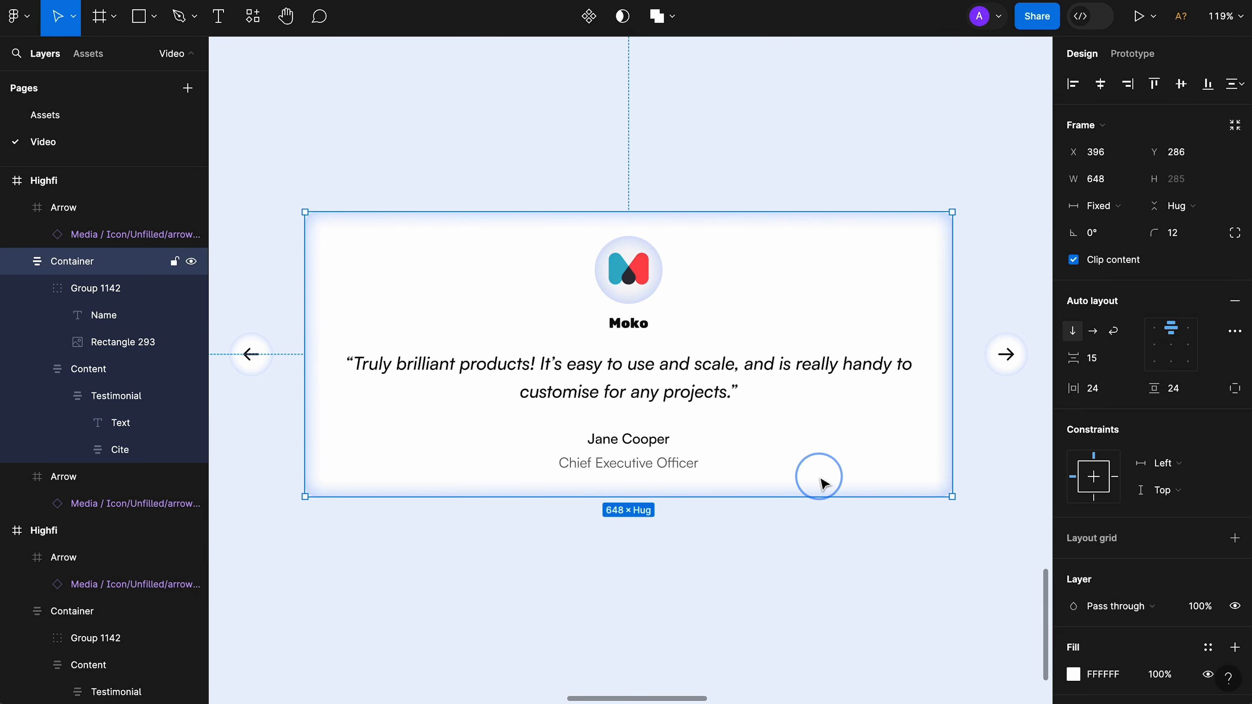
{"action": "scroll", "coordinate": [1195, 659], "scroll_direction": "down", "scroll_amount": 7}
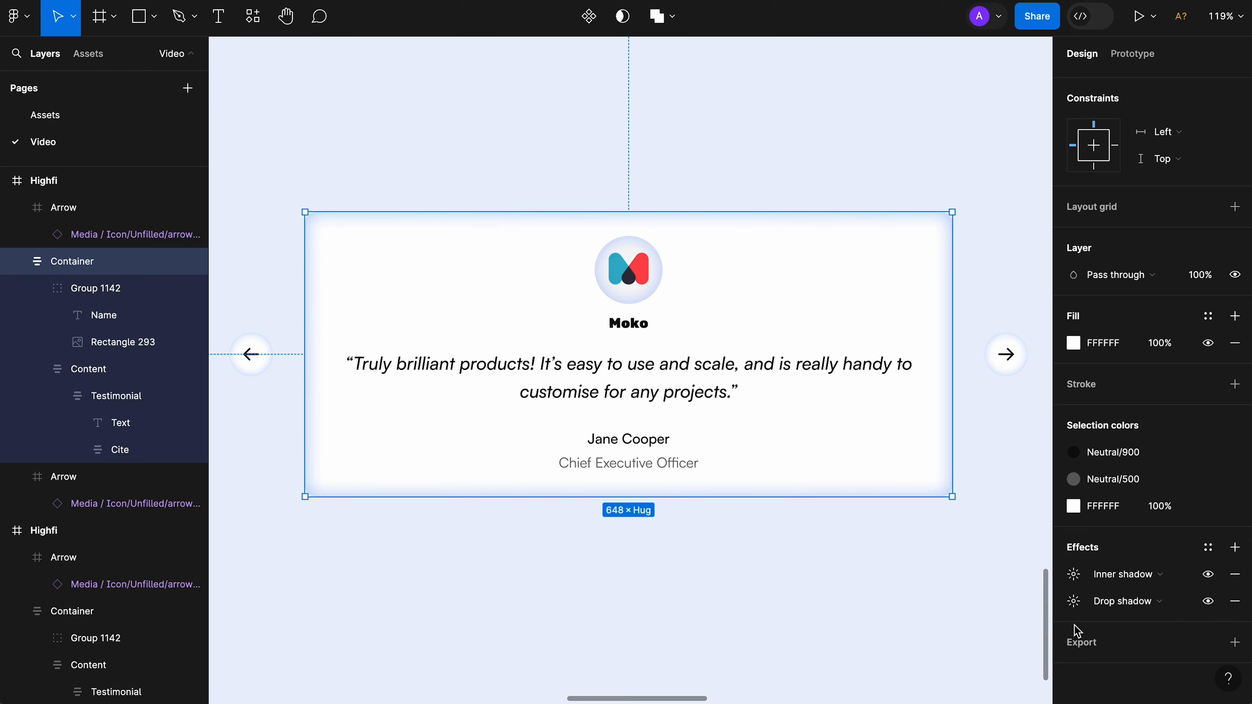
{"action": "scroll", "coordinate": [987, 511], "scroll_direction": "up", "scroll_amount": 5}
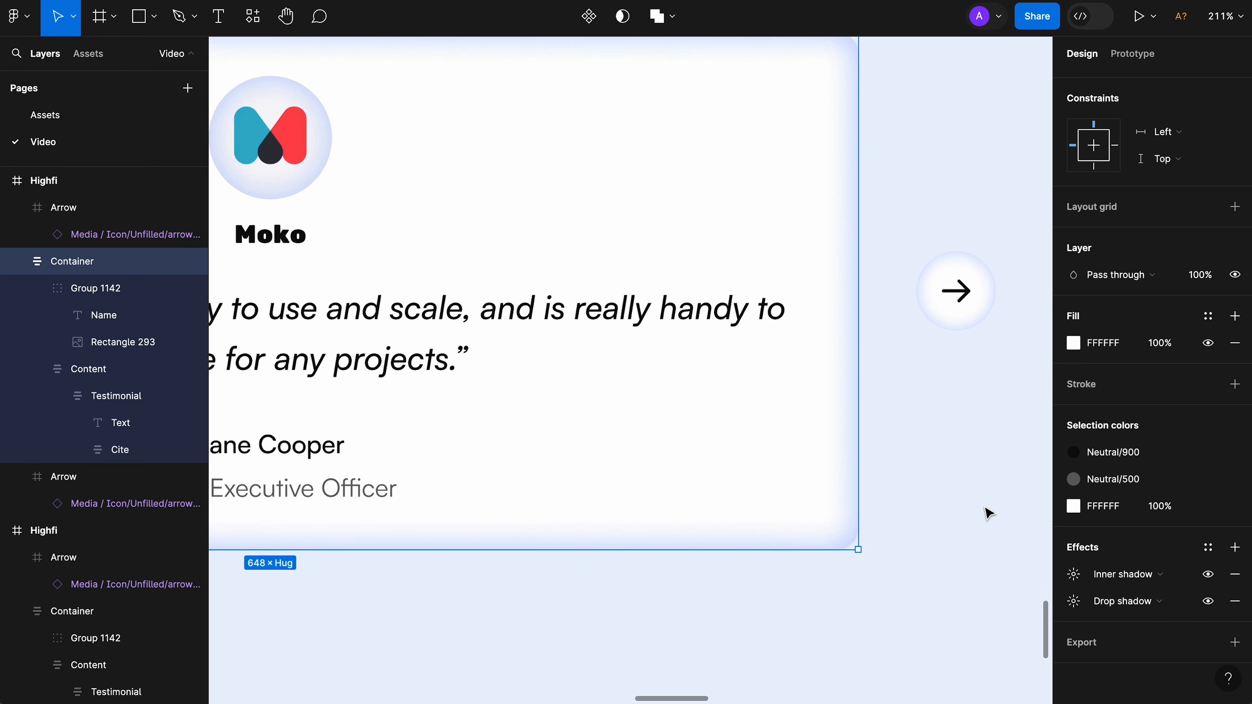
{"action": "left_click", "coordinate": [1213, 604]}
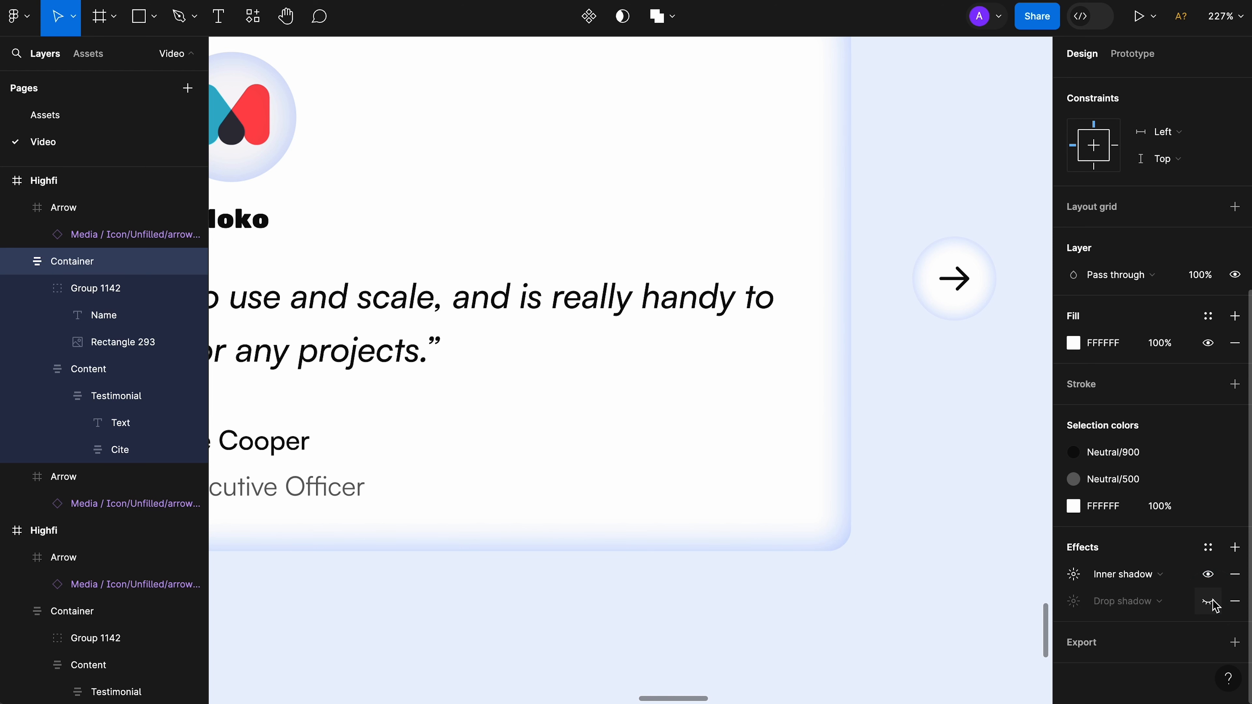
{"action": "left_click", "coordinate": [1213, 604]}
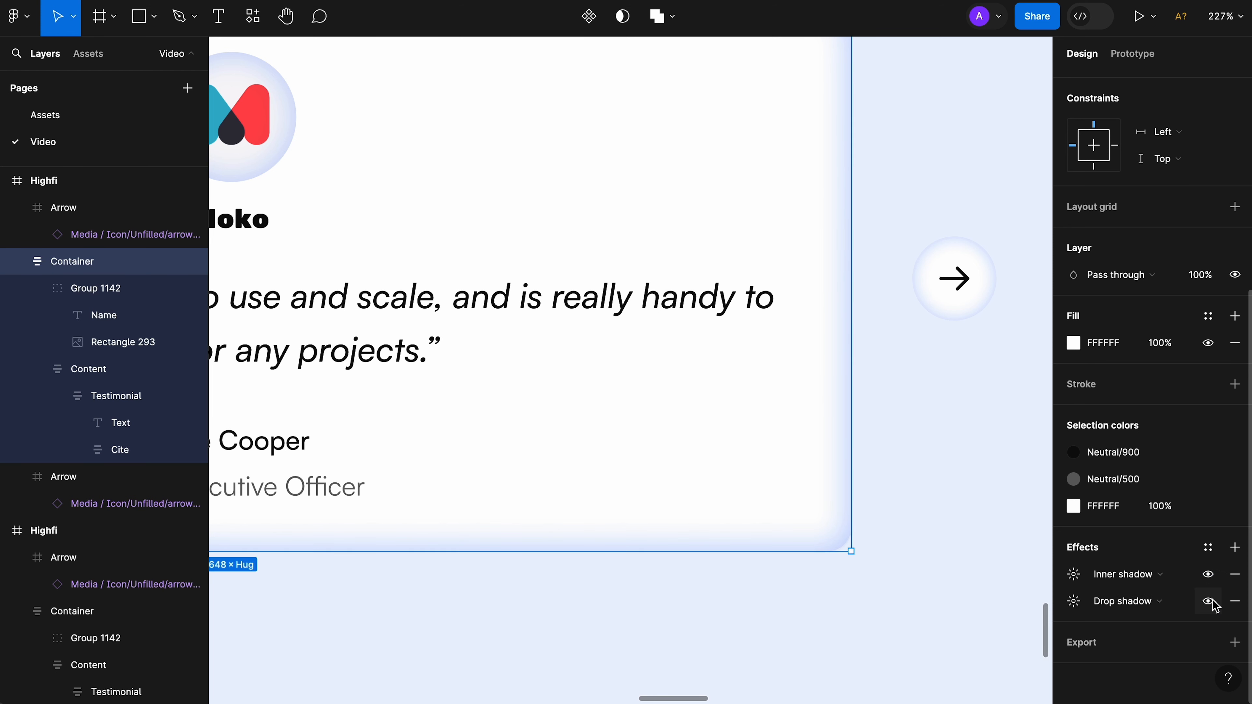
{"action": "left_click", "coordinate": [1210, 603]}
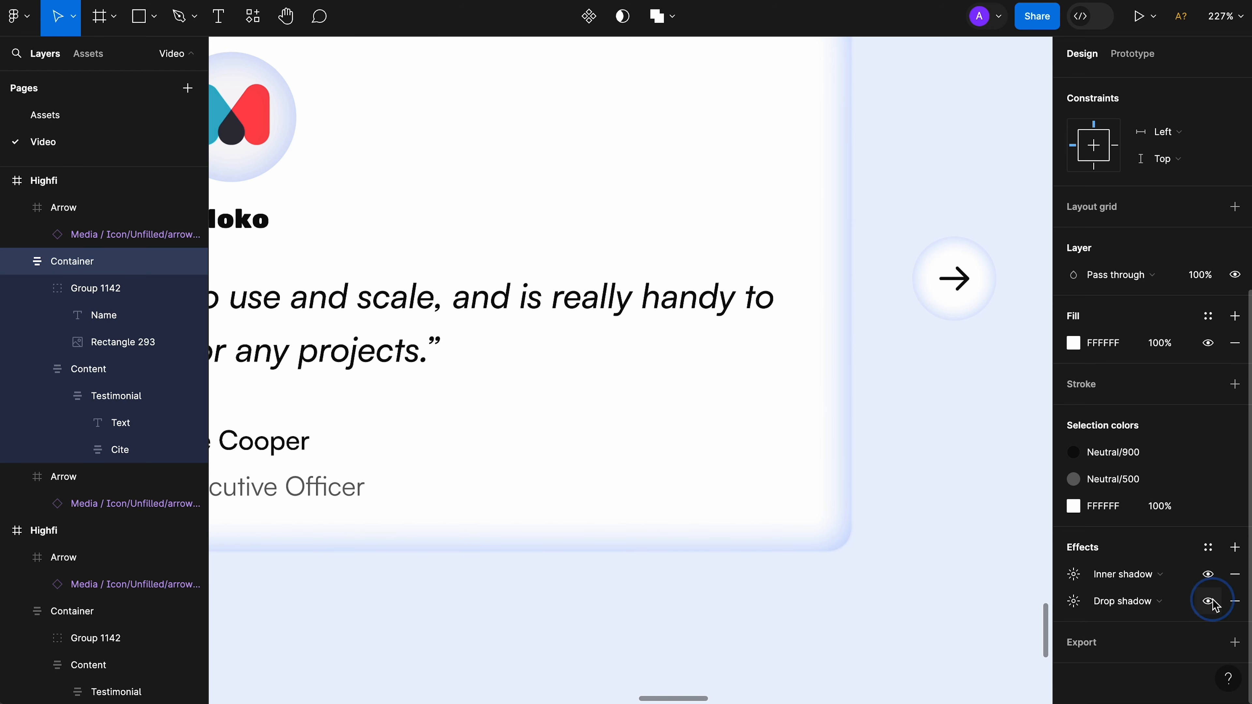
{"action": "left_click", "coordinate": [1212, 604]}
{"action": "scroll", "coordinate": [783, 524], "scroll_direction": "down", "scroll_amount": 5}
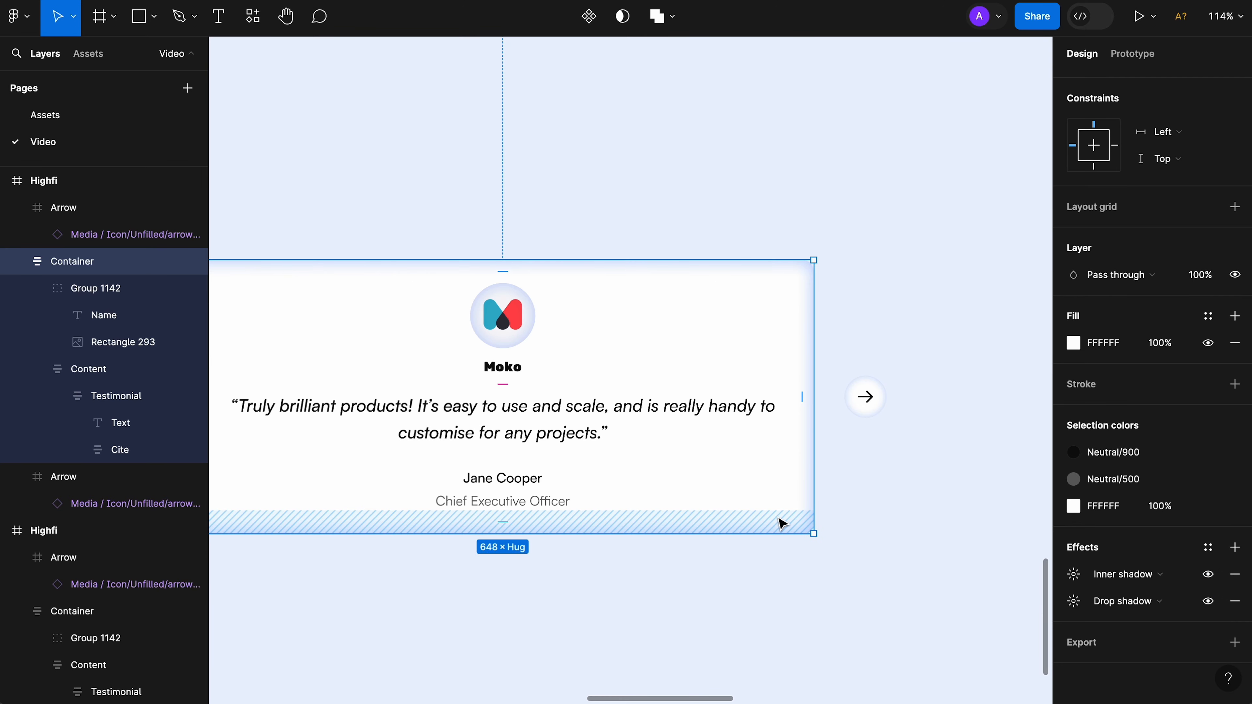
{"action": "scroll", "coordinate": [780, 520], "scroll_direction": "left", "scroll_amount": 3}
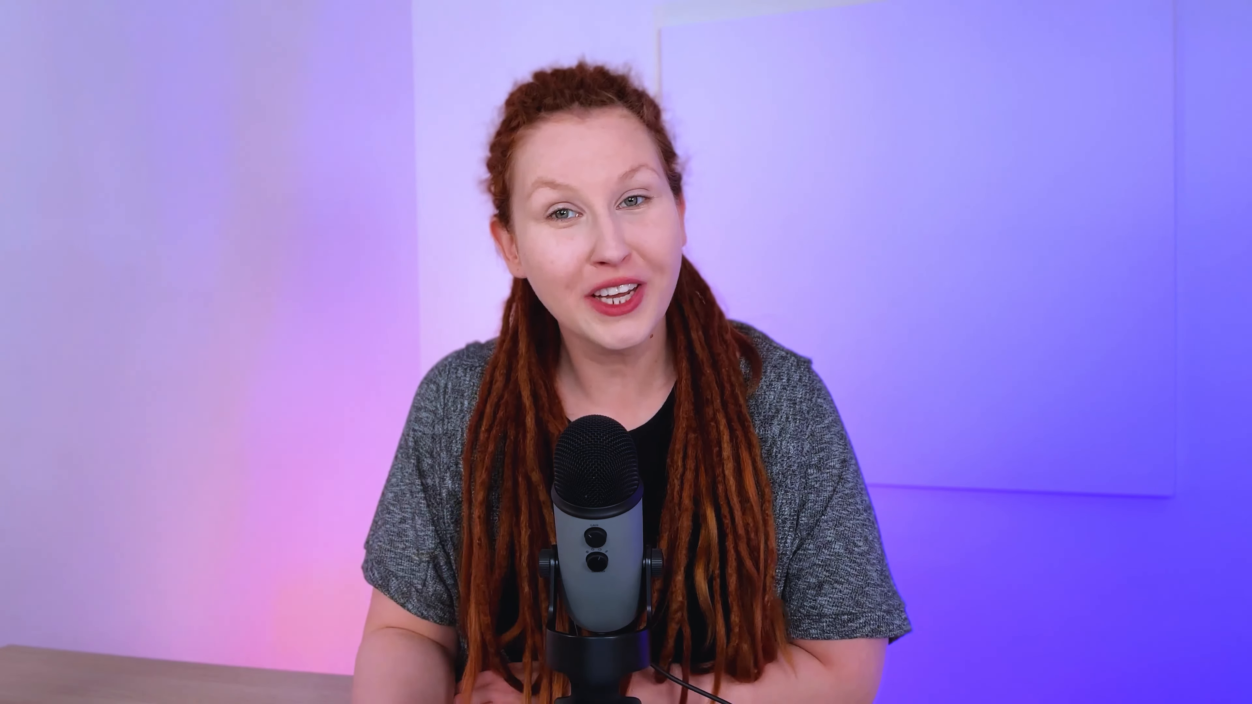
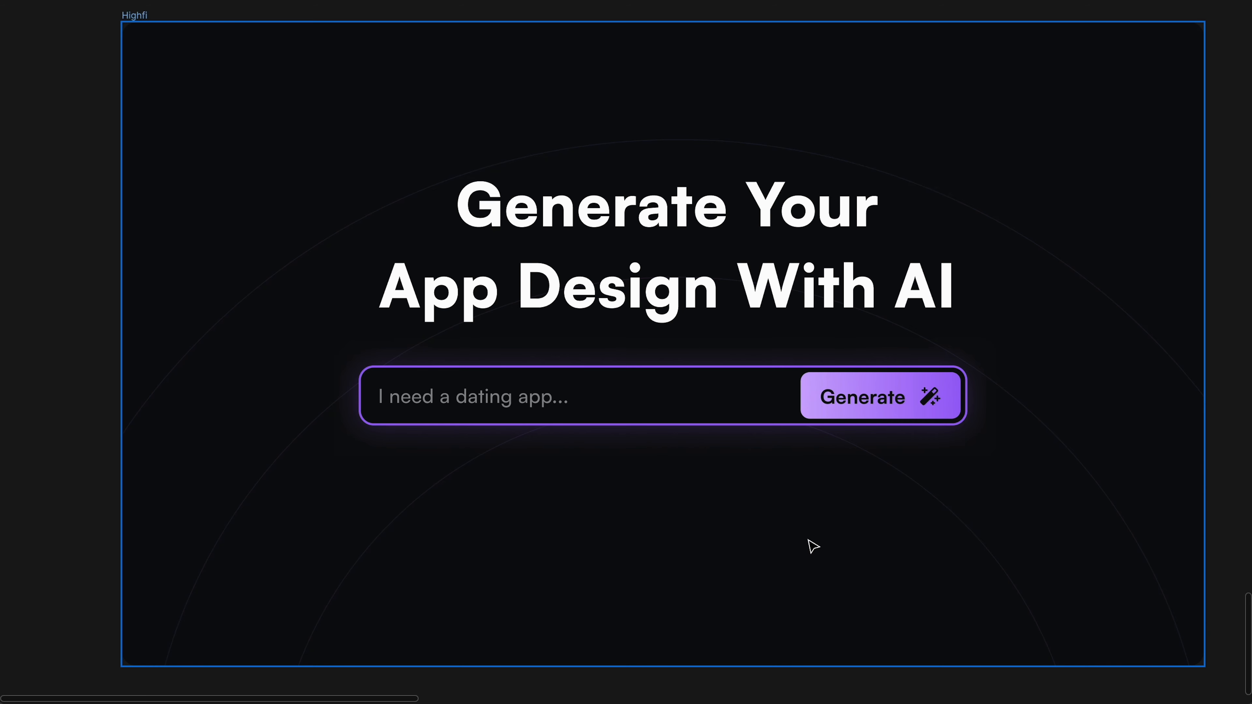
Step: Add a drop shadow to all three background circle outlines in the AI hero and open the shadow's settings
{"action": "left_click", "coordinate": [982, 548]}
{"action": "left_click", "coordinate": [1065, 447], "text": "shift"}
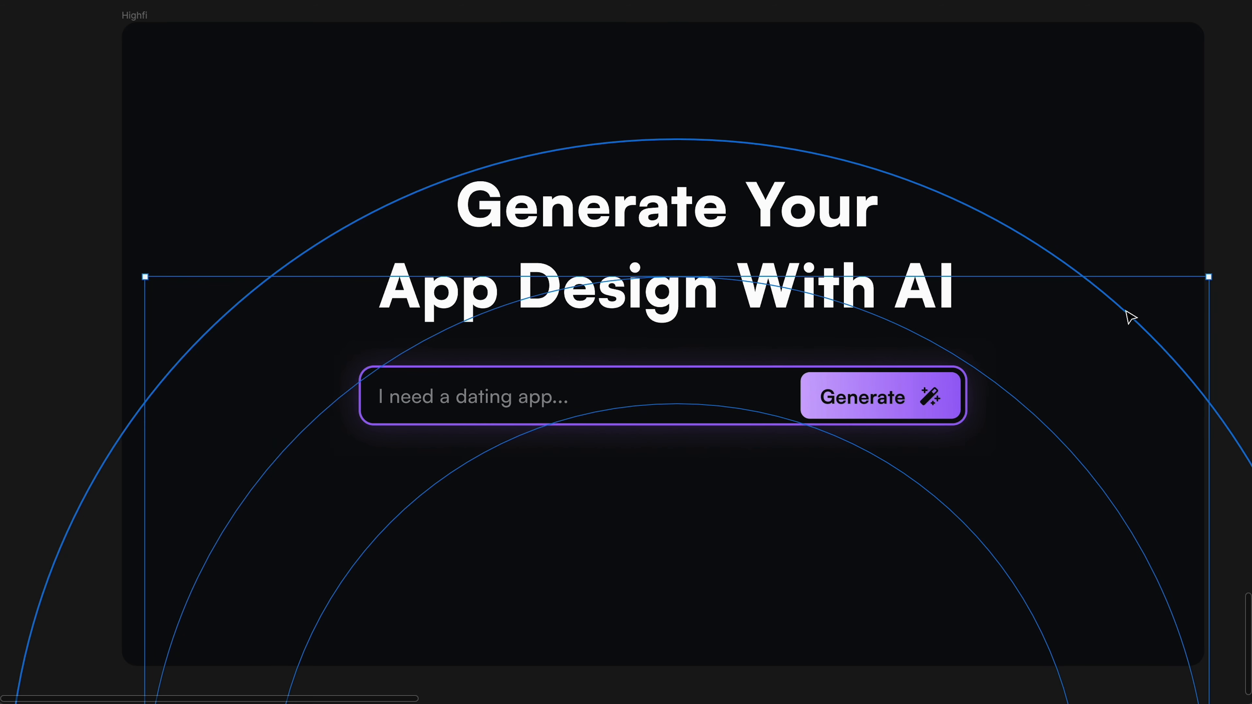
{"action": "left_click", "coordinate": [1128, 318], "text": "shift"}
{"action": "key", "text": "ctrl+backslash"}
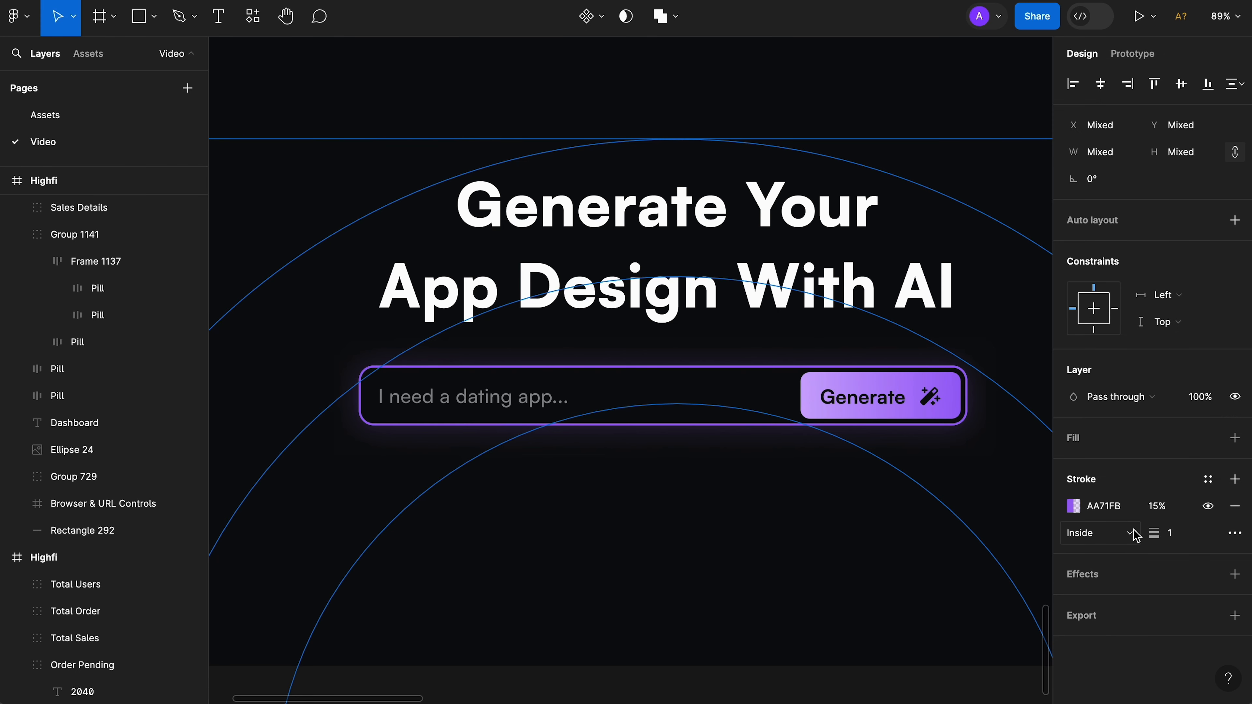
{"action": "left_click", "coordinate": [1104, 576]}
{"action": "left_click", "coordinate": [1073, 601]}
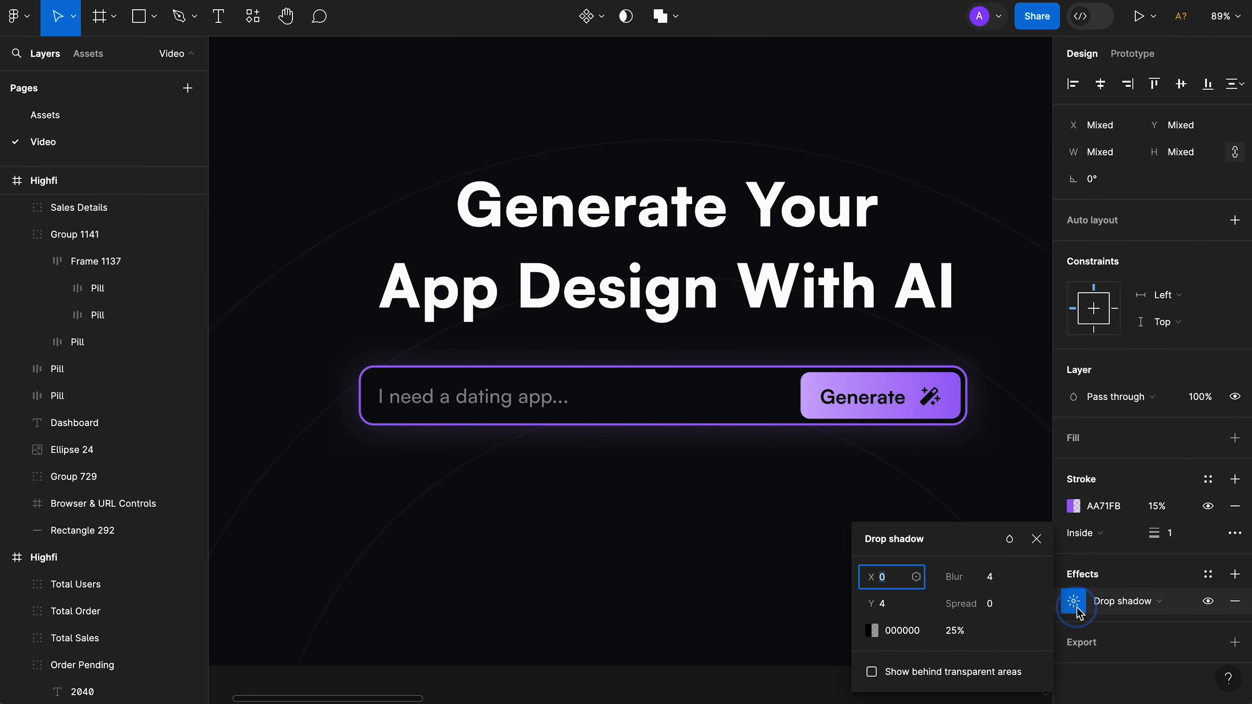
Step: Set the circles' drop shadow to colour AA71FB with 60% opacity and a blur of 40
{"action": "left_click", "coordinate": [908, 633]}
{"action": "type", "text": "AA71FB"}
{"action": "key", "text": "Tab"}
{"action": "type", "text": "5"}
{"action": "key", "text": "BackSpace"}
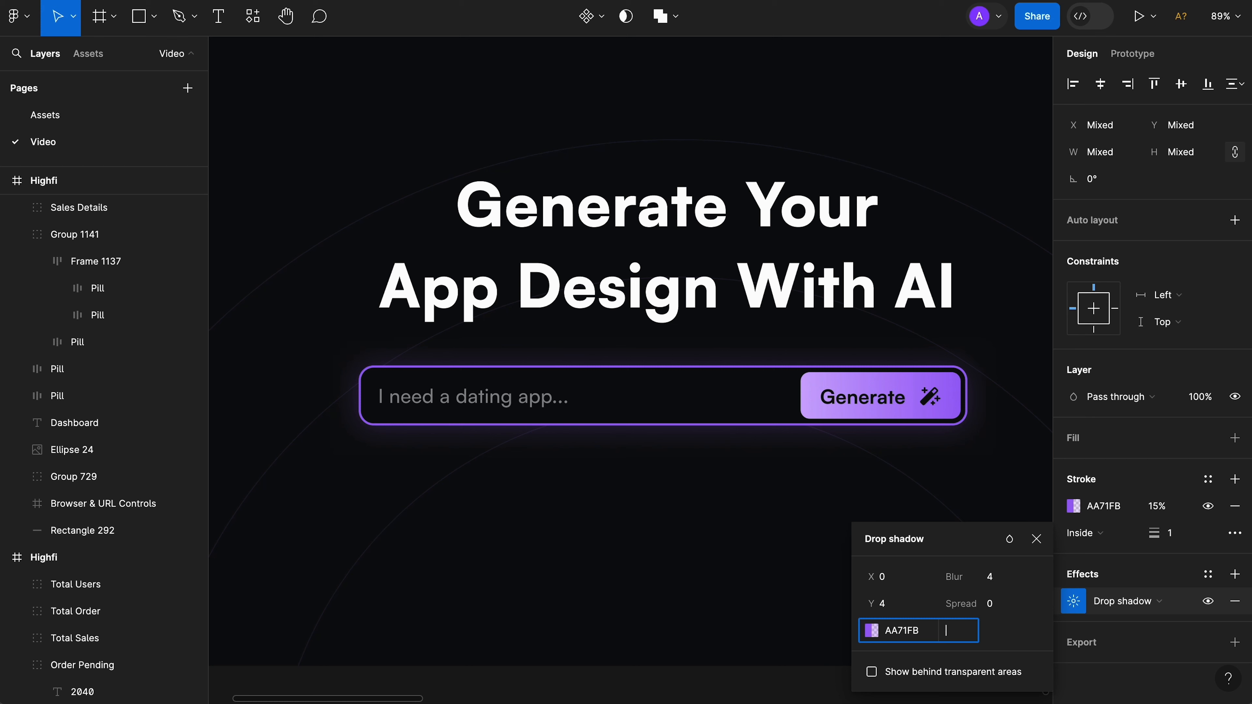
{"action": "type", "text": "60"}
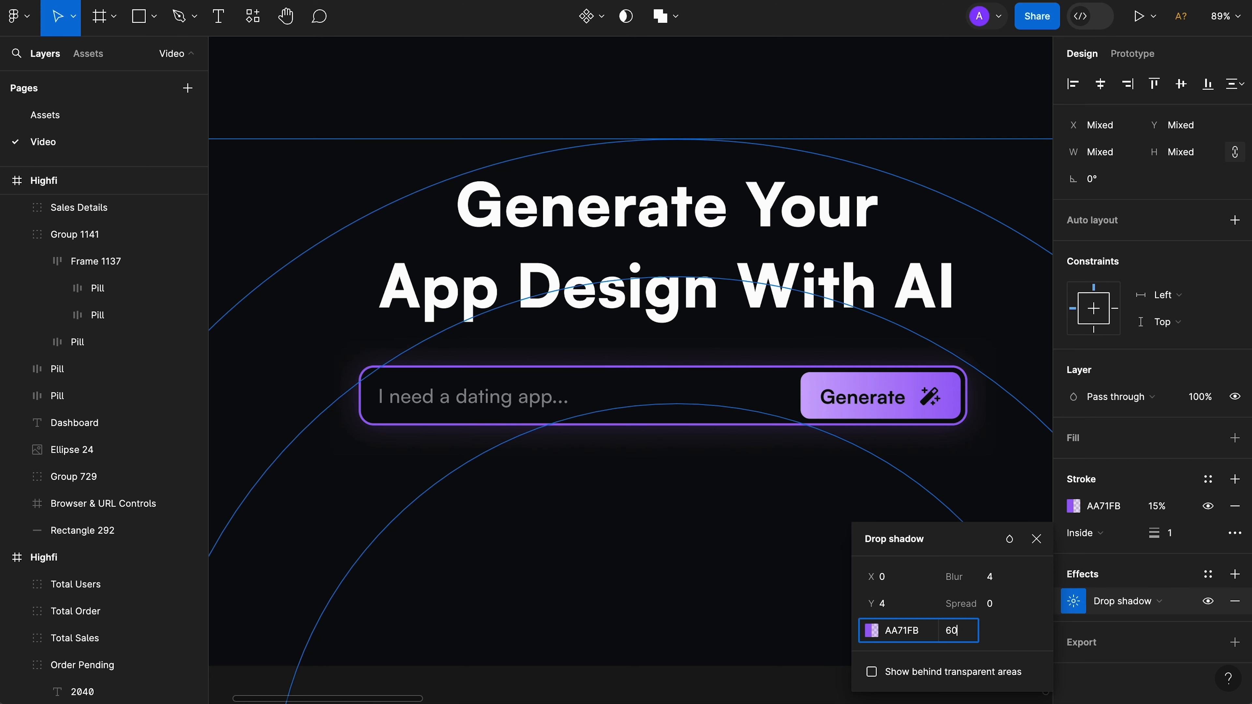
{"action": "key", "text": "Return"}
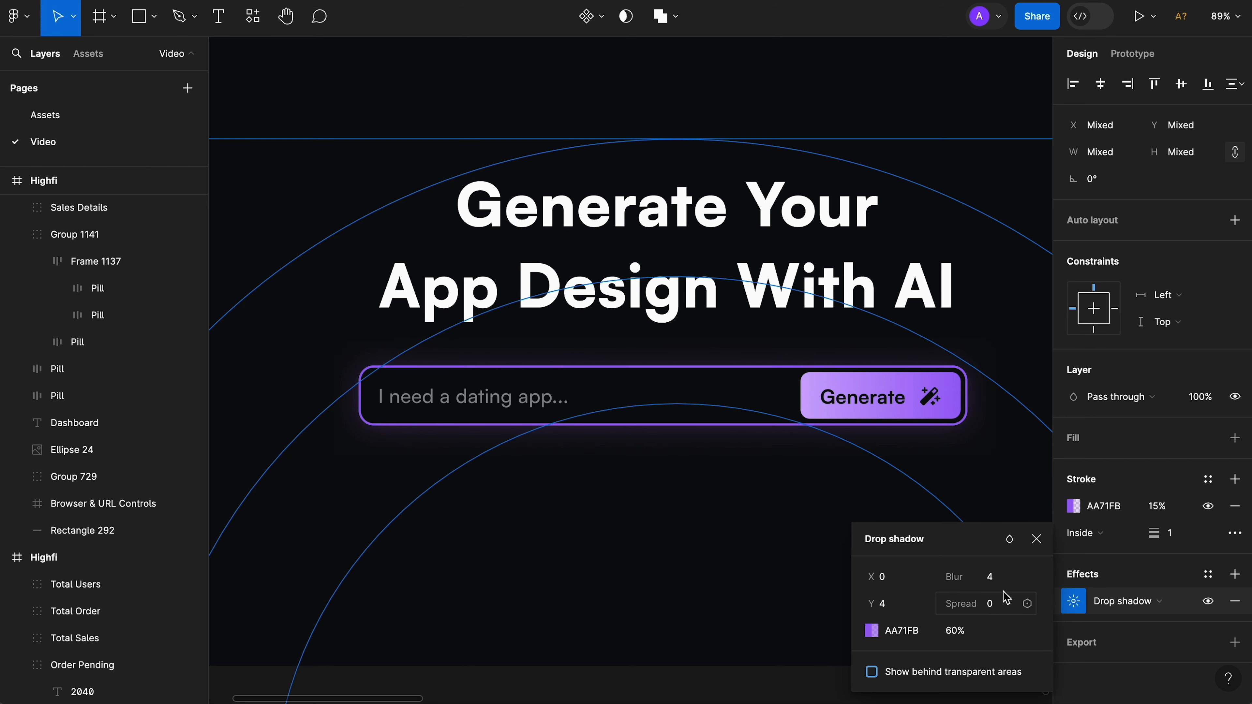
{"action": "left_click", "coordinate": [1009, 579]}
{"action": "type", "text": "40"}
{"action": "key", "text": "Tab"}
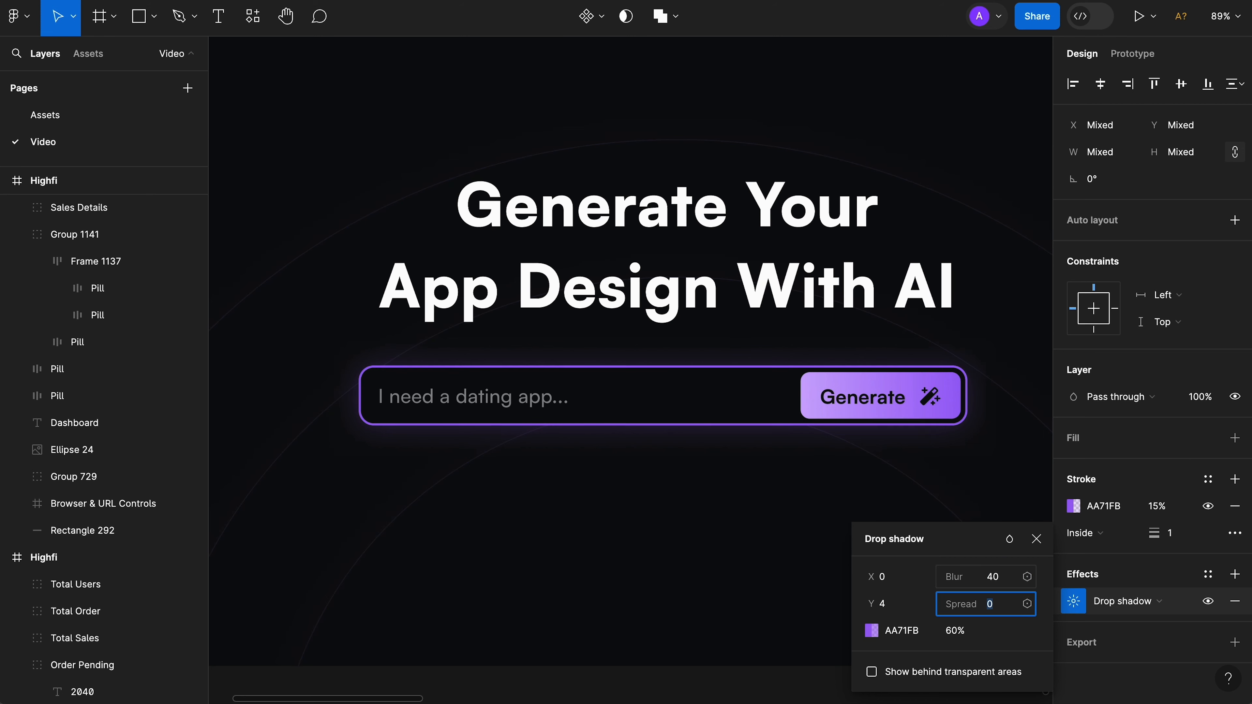
Step: Hide the interface and examine the glow around the AI hero's background circles close up and at full view
{"action": "key", "text": "ctrl+backslash"}
{"action": "scroll", "coordinate": [1208, 587], "scroll_direction": "up", "scroll_amount": 5}
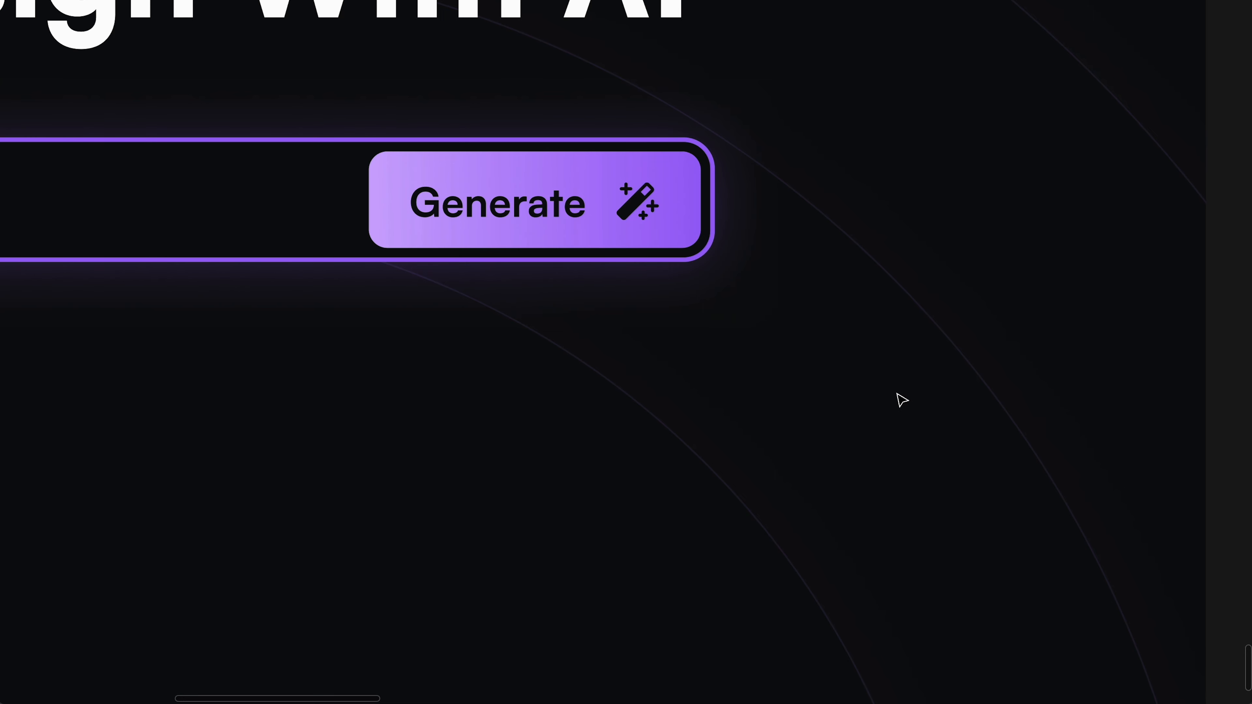
{"action": "key", "text": "shift+1"}
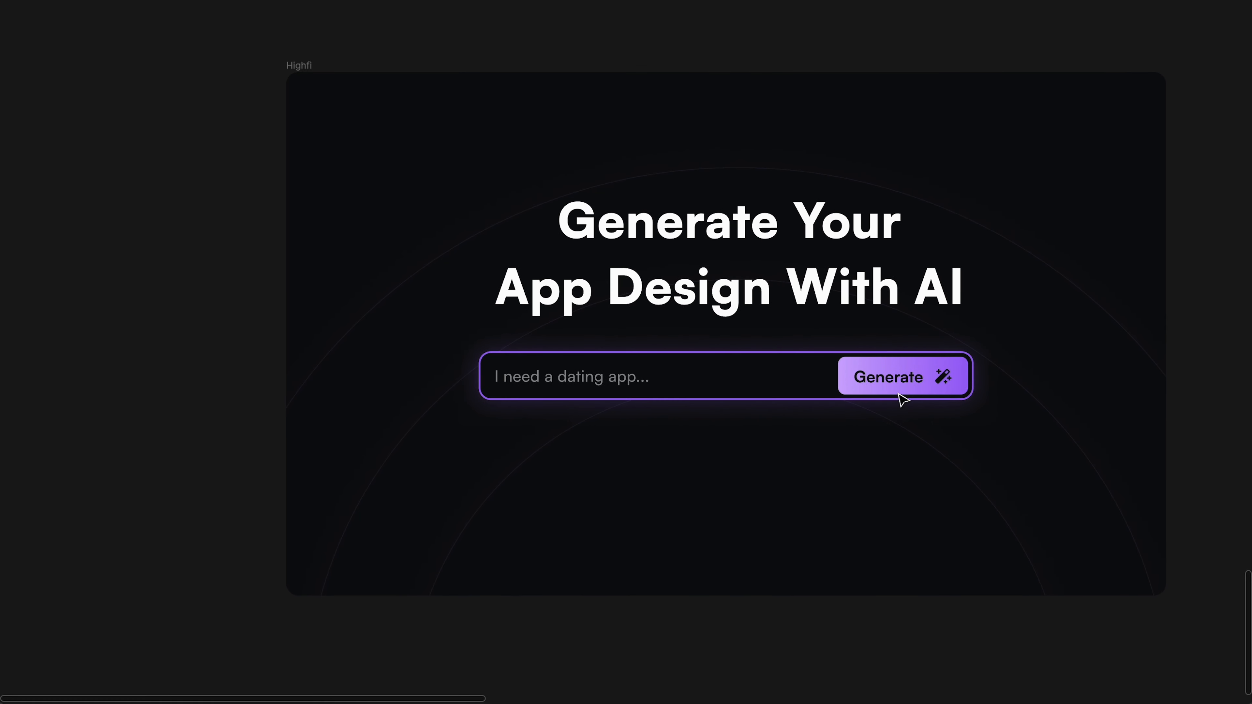
{"action": "scroll", "coordinate": [898, 393], "scroll_direction": "up", "scroll_amount": 2}
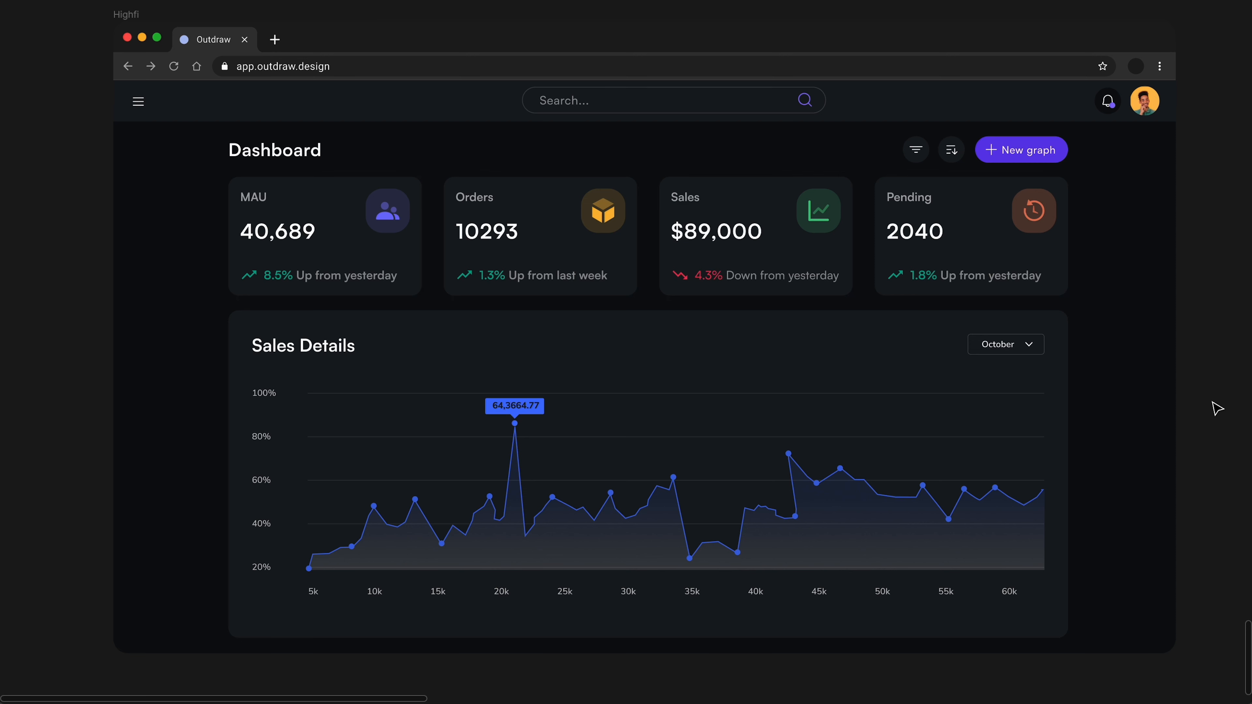
Step: Add a drop shadow to the dark dashboard's four stat cards and the Sales Details panel, and open its settings
{"action": "scroll", "coordinate": [819, 685], "scroll_direction": "down", "scroll_amount": 3}
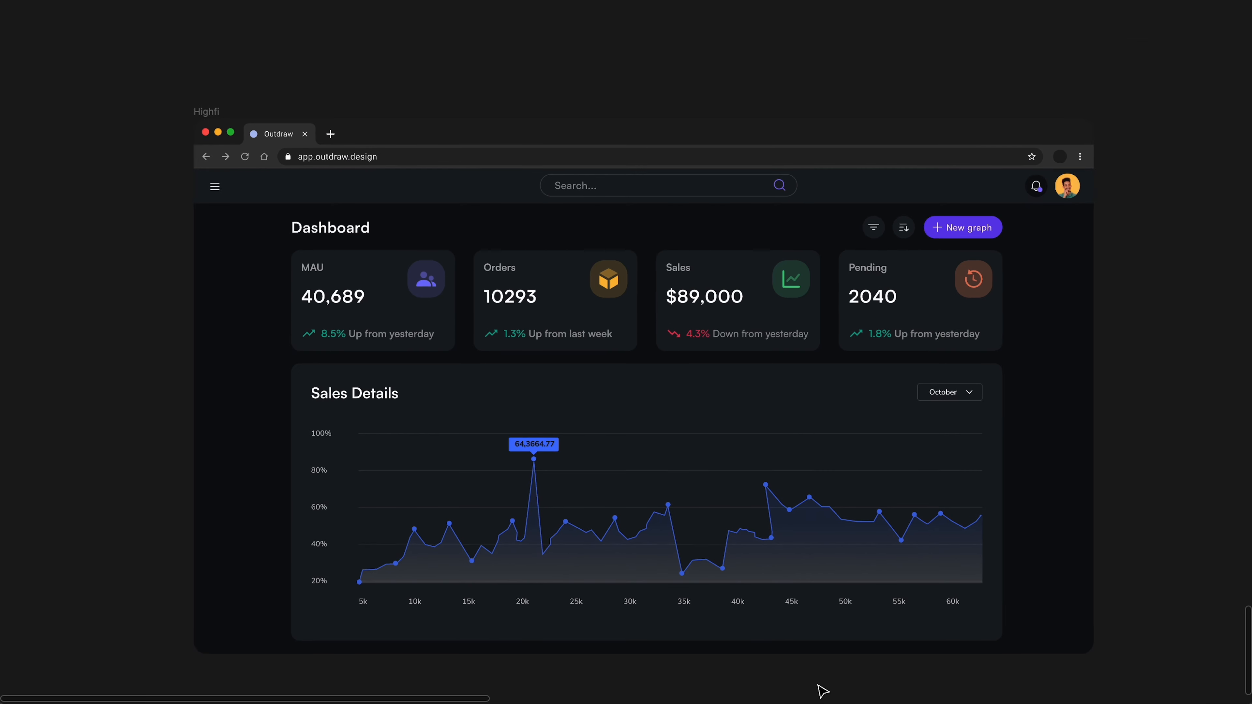
{"action": "key", "text": "super+backslash"}
{"action": "left_click", "coordinate": [403, 340]}
{"action": "left_click", "coordinate": [509, 341], "text": "shift"}
{"action": "left_click", "coordinate": [721, 325], "text": "shift"}
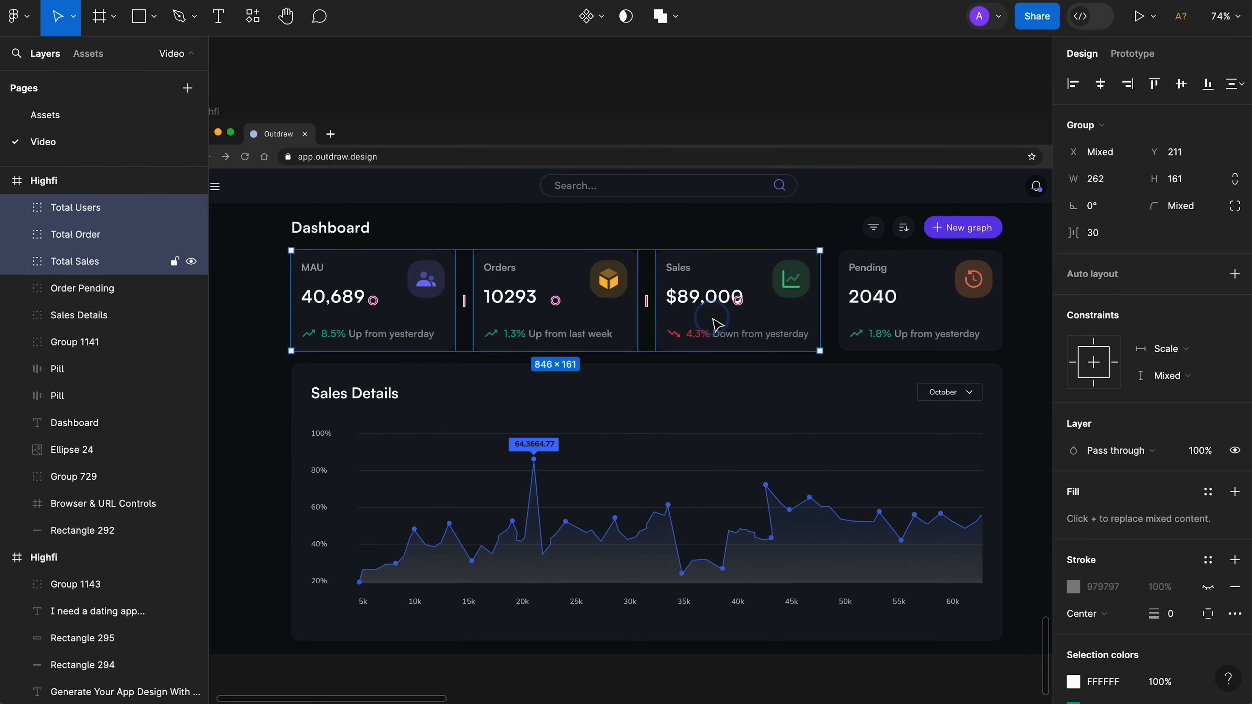
{"action": "left_click", "coordinate": [883, 324], "text": "shift"}
{"action": "left_click", "coordinate": [844, 430], "text": "shift"}
{"action": "scroll", "coordinate": [1134, 494], "scroll_direction": "down", "scroll_amount": 5}
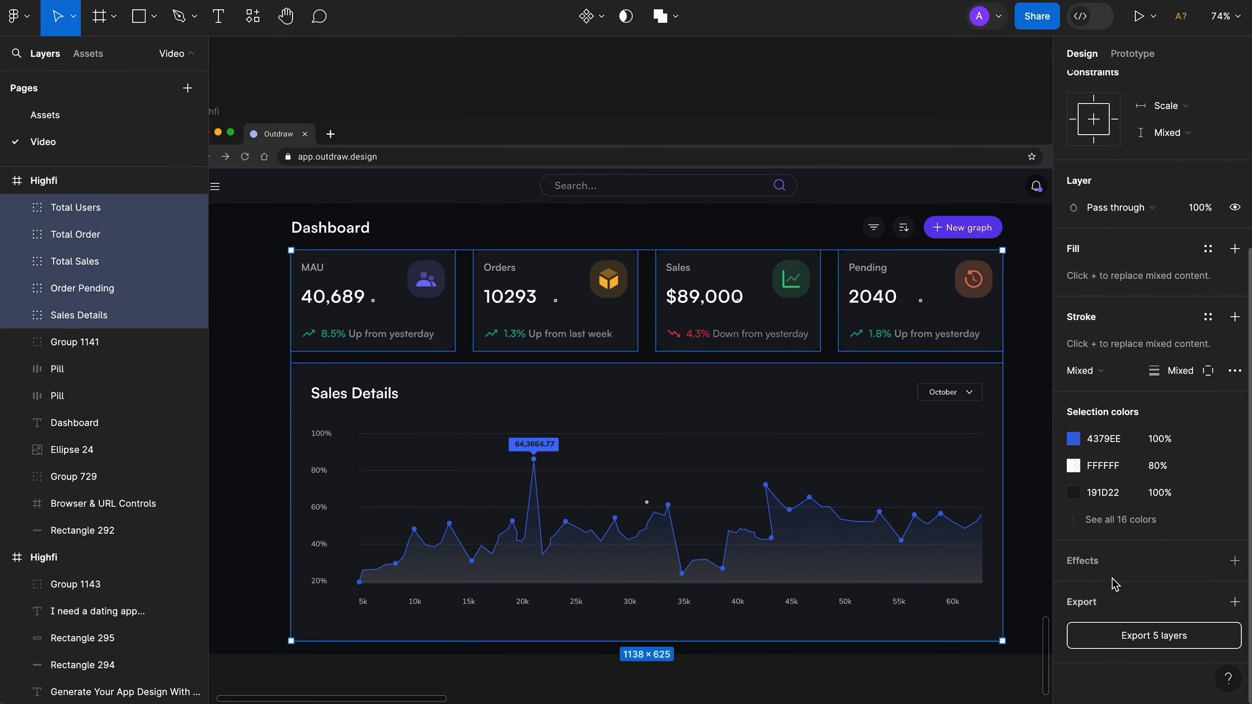
{"action": "left_click", "coordinate": [1099, 561]}
{"action": "left_click", "coordinate": [1075, 588]}
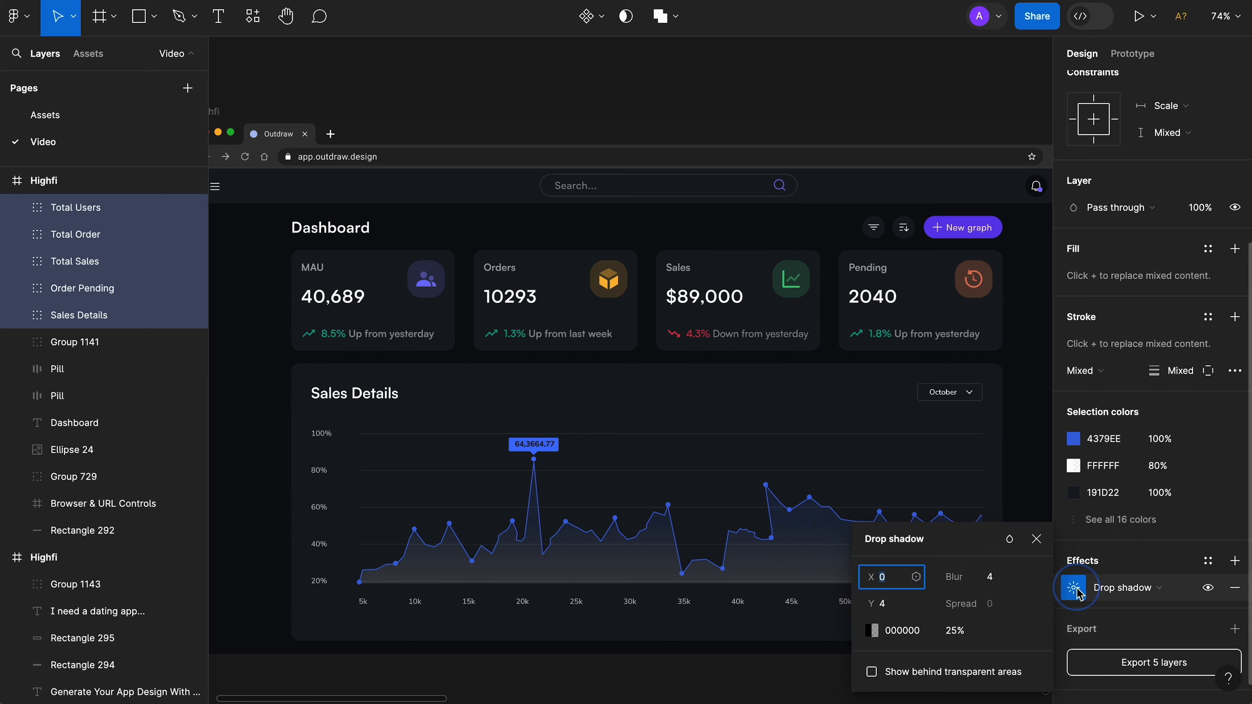
Step: Set the dashboard cards' black drop shadow to 100% opacity, a blur of 20 and a Y offset of 0
{"action": "left_click", "coordinate": [958, 631]}
{"action": "type", "text": "100"}
{"action": "key", "text": "Return"}
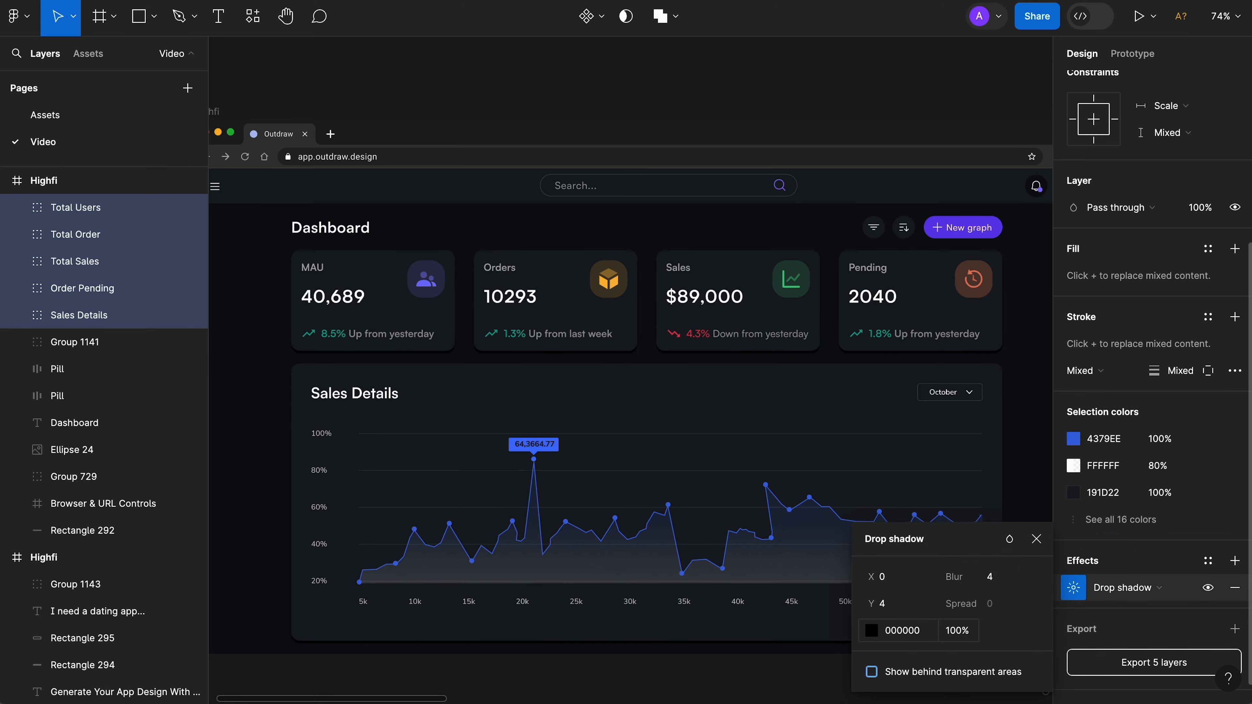
{"action": "left_click", "coordinate": [994, 582]}
{"action": "type", "text": "20"}
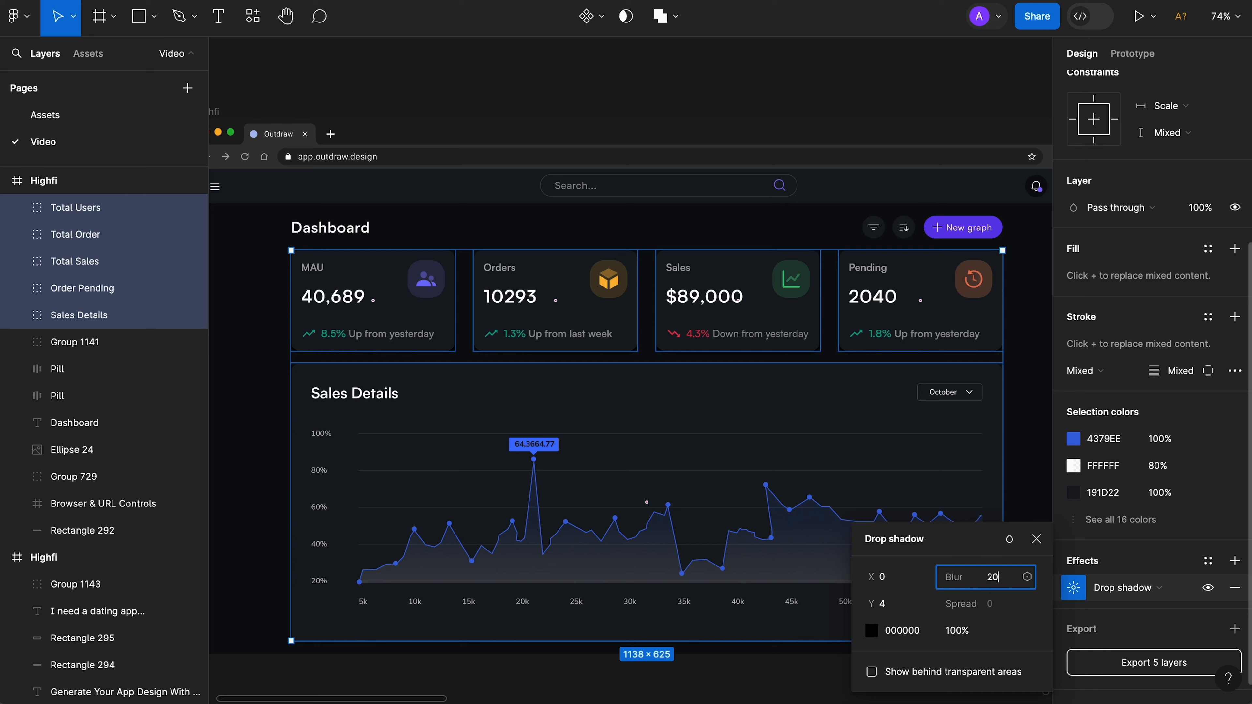
{"action": "key", "text": "Return"}
{"action": "left_click", "coordinate": [885, 608]}
{"action": "type", "text": "0"}
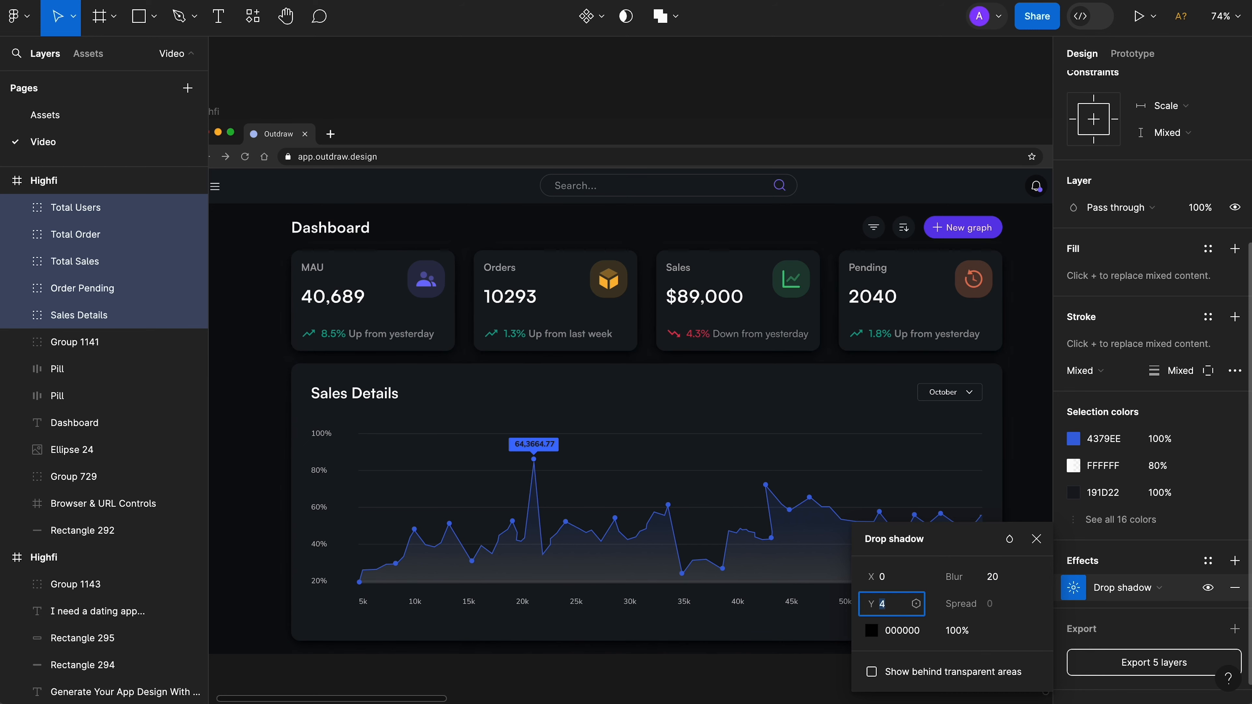
{"action": "key", "text": "Tab"}
Step: Examine the black shadows around the dashboard cards with the interface hidden, and restore the interface
{"action": "key", "text": "ctrl+backslash"}
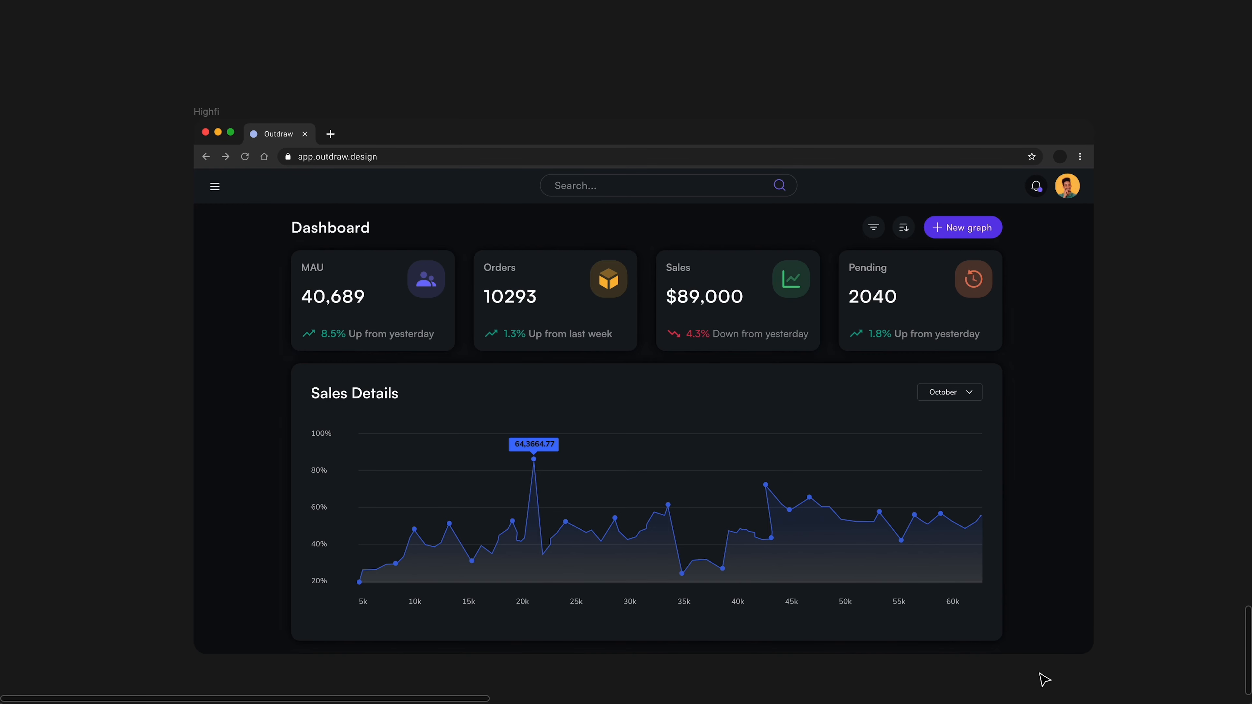
{"action": "scroll", "coordinate": [884, 667], "scroll_direction": "up", "scroll_amount": 2}
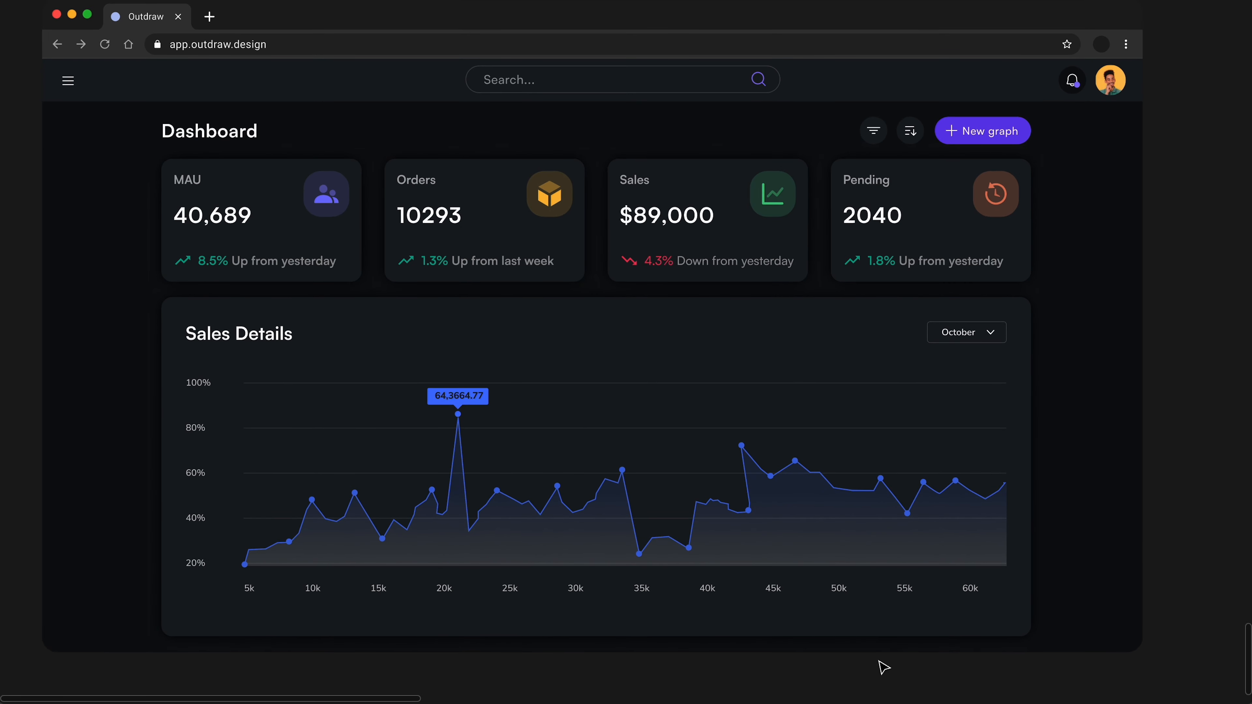
{"action": "key", "text": "ctrl+backslash"}
{"action": "scroll", "coordinate": [721, 232], "scroll_direction": "down", "scroll_amount": 2}
Step: Change the drop shadow colour on the four stat cards and the Sales Details panel to white (FFFFFF)
{"action": "left_click", "coordinate": [417, 231]}
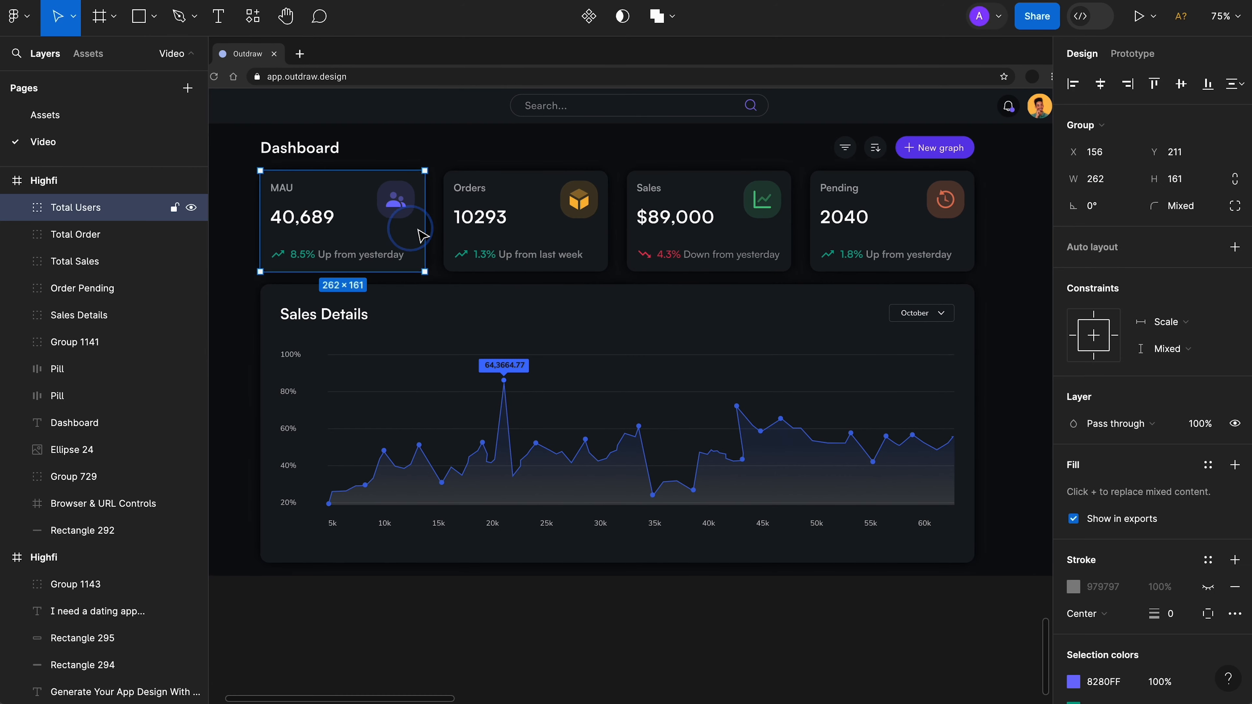
{"action": "left_click", "coordinate": [526, 220], "text": "shift"}
{"action": "left_click", "coordinate": [709, 220], "text": "shift"}
{"action": "left_click", "coordinate": [892, 220], "text": "shift"}
{"action": "left_click", "coordinate": [618, 423], "text": "shift"}
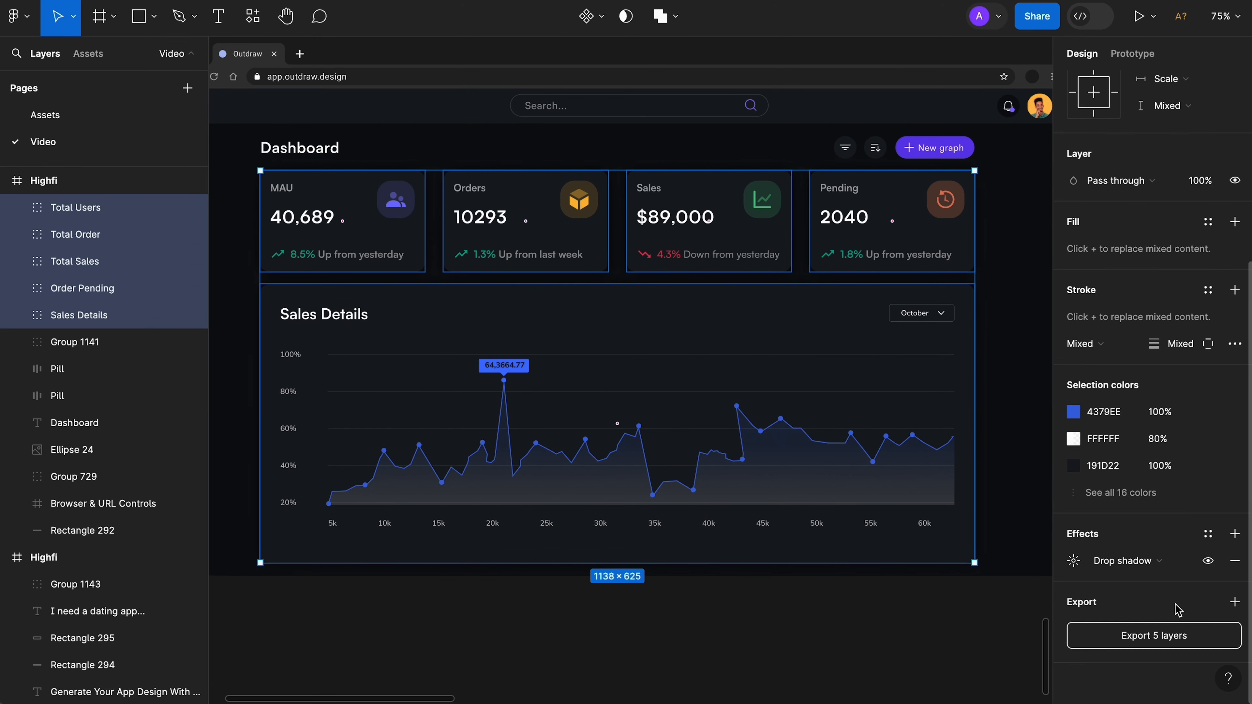
{"action": "left_click", "coordinate": [1073, 561]}
{"action": "left_click", "coordinate": [899, 630]}
{"action": "type", "text": "ff"}
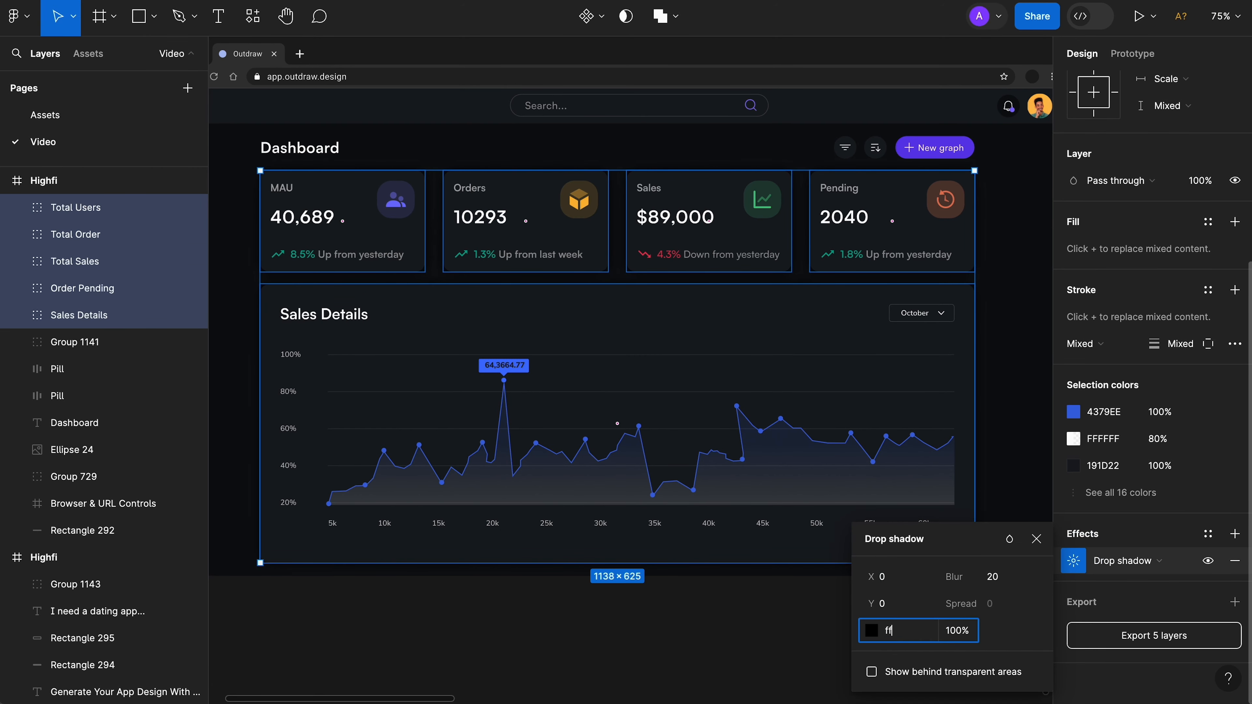
{"action": "key", "text": "Tab"}
Step: Try the cards' white drop shadow at 10% opacity and settle on 7%
{"action": "type", "text": "10"}
{"action": "key", "text": "Return"}
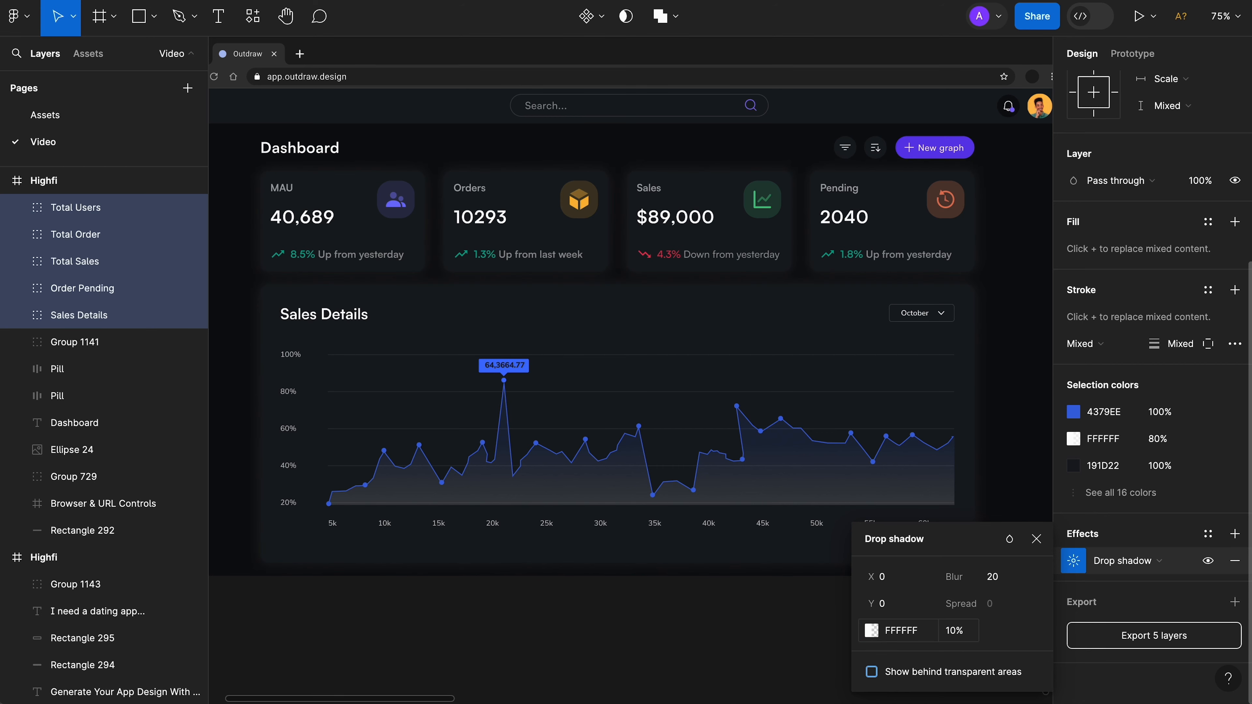
{"action": "left_click", "coordinate": [967, 637]}
{"action": "type", "text": "7"}
{"action": "key", "text": "Return"}
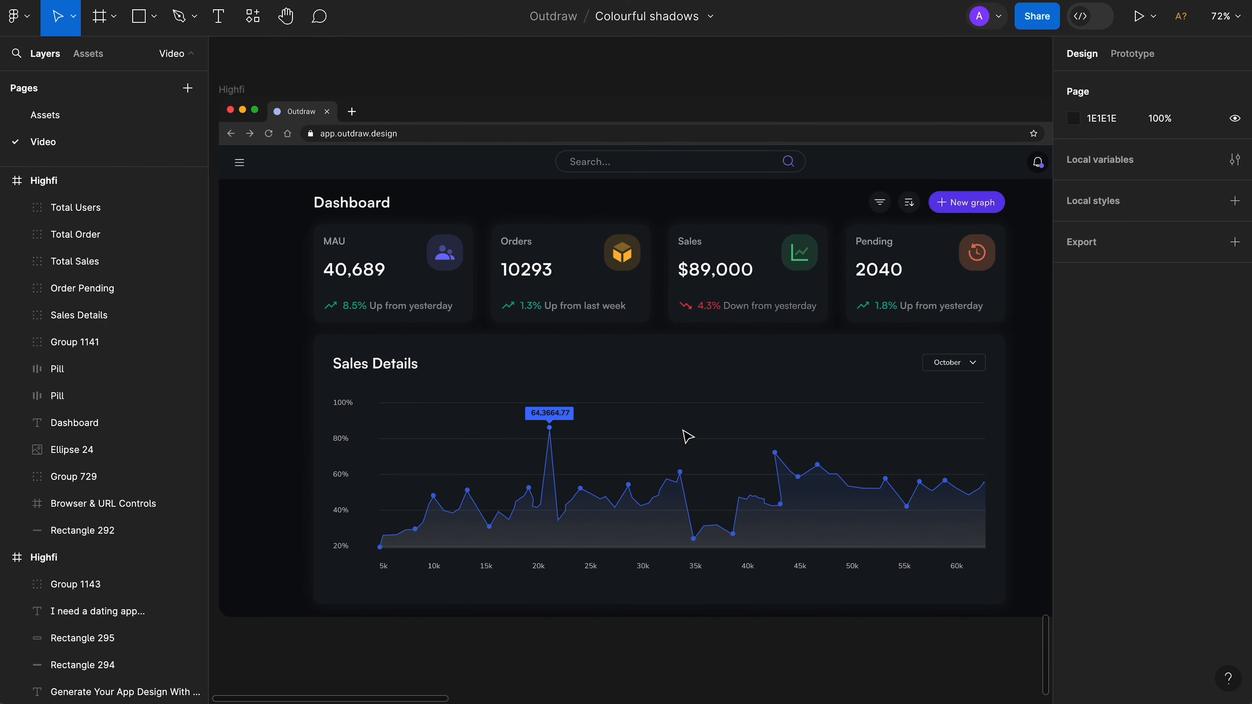
Step: Change the drop shadow on the four stat cards and the Sales Details panel to an inner shadow
{"action": "left_click", "coordinate": [654, 479]}
{"action": "left_click", "coordinate": [543, 234], "text": "shift"}
{"action": "left_click", "coordinate": [393, 273], "text": "shift"}
{"action": "left_click", "coordinate": [747, 272], "text": "shift"}
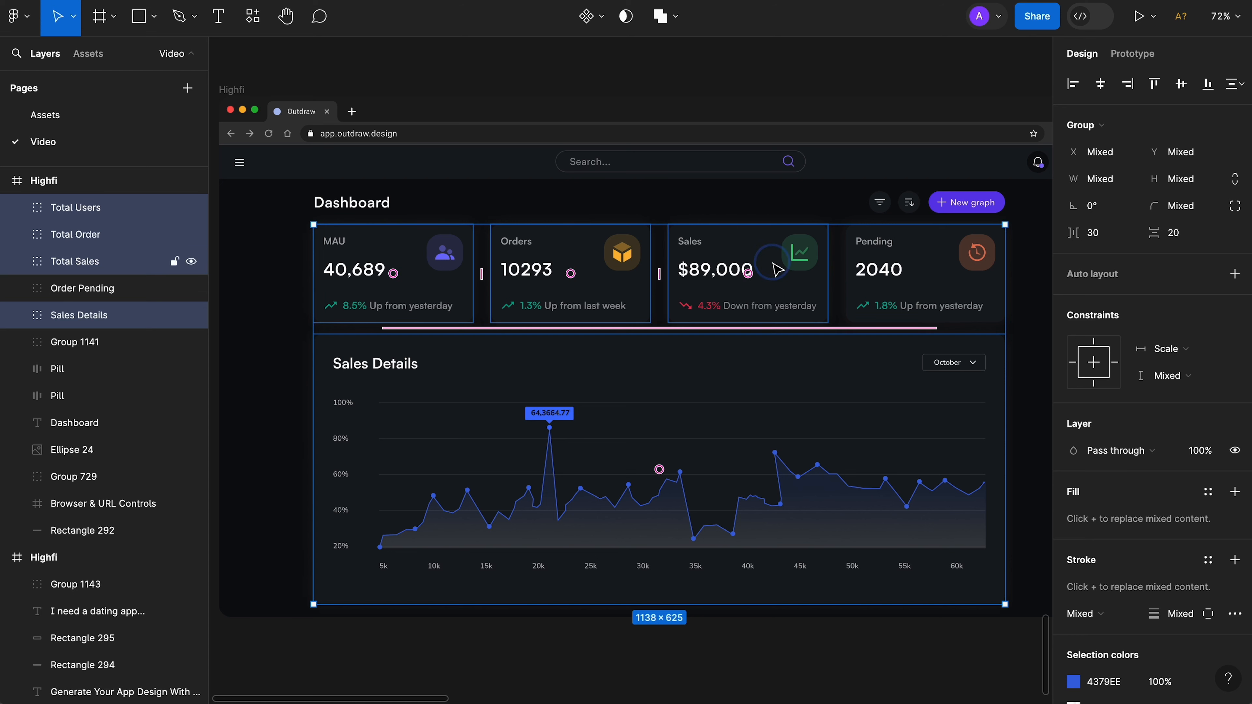
{"action": "left_click", "coordinate": [926, 272], "text": "shift"}
{"action": "scroll", "coordinate": [1092, 542], "scroll_direction": "down", "scroll_amount": 5}
{"action": "left_click", "coordinate": [1120, 563]}
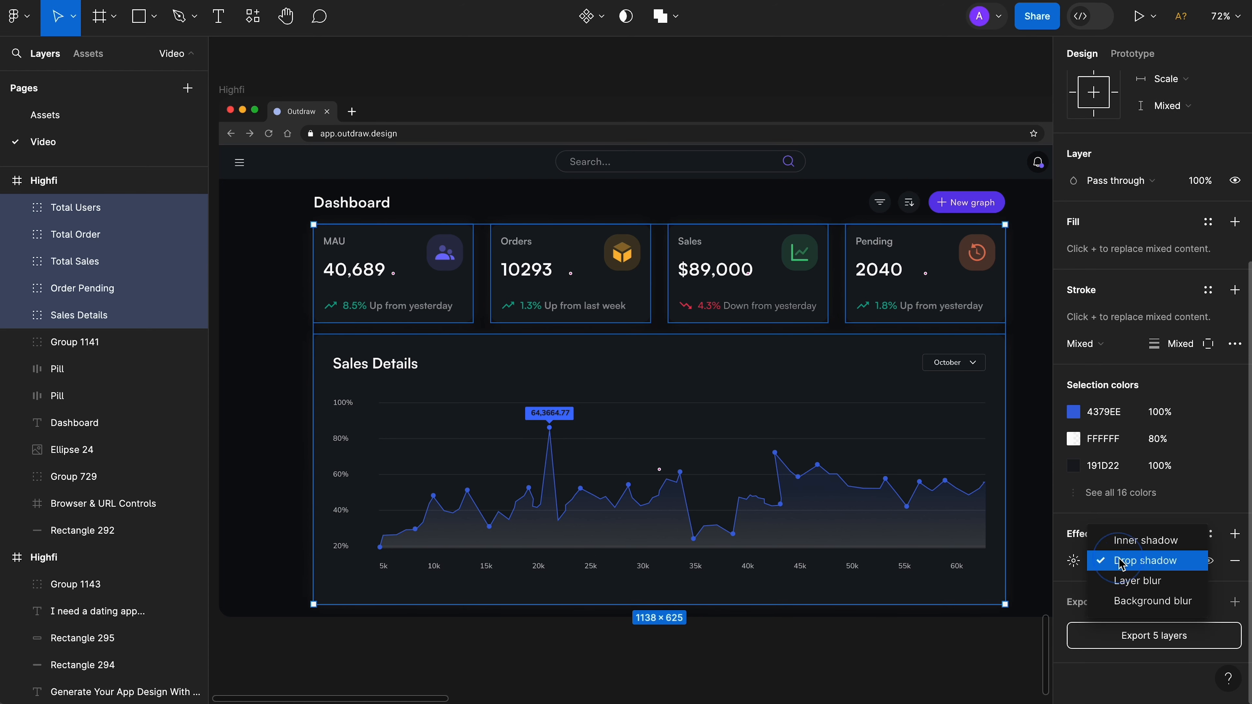
{"action": "left_click", "coordinate": [1142, 542]}
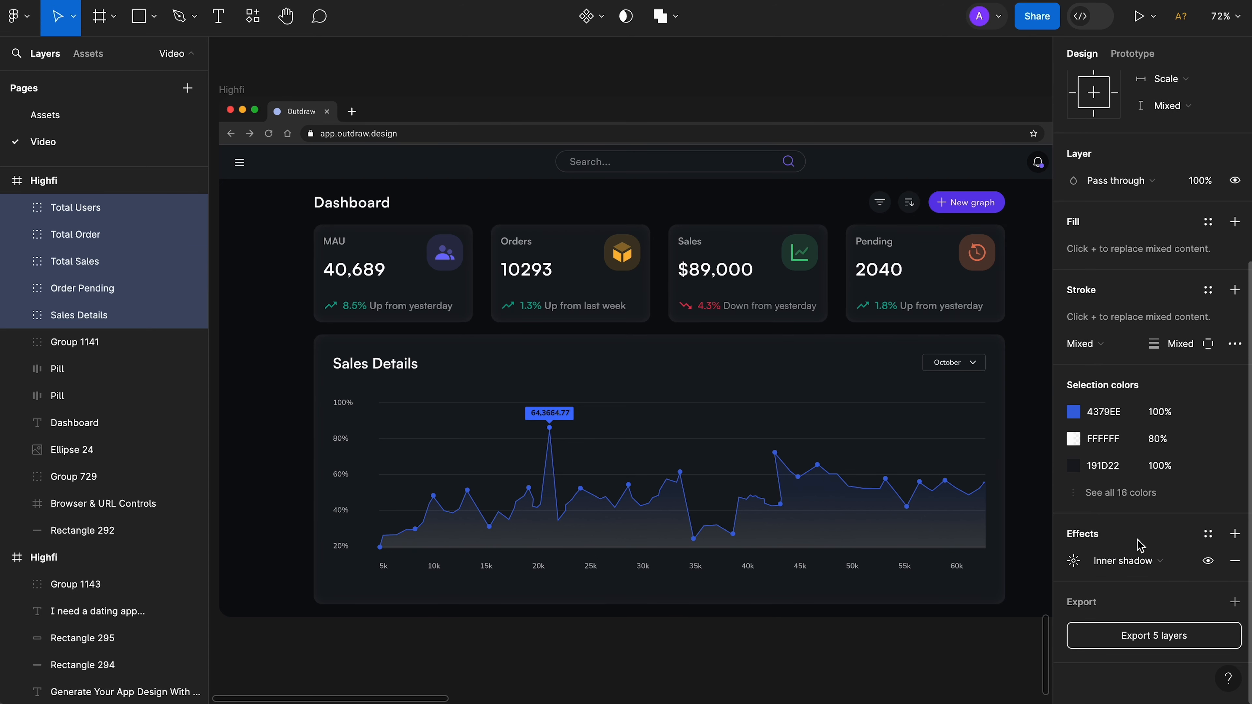
Step: Preview the dashboard's inner shadows with nothing selected and the interface hidden
{"action": "key", "text": "ctrl+backslash"}
{"action": "left_click", "coordinate": [1042, 647]}
{"action": "scroll", "coordinate": [885, 651], "scroll_direction": "up", "scroll_amount": 5}
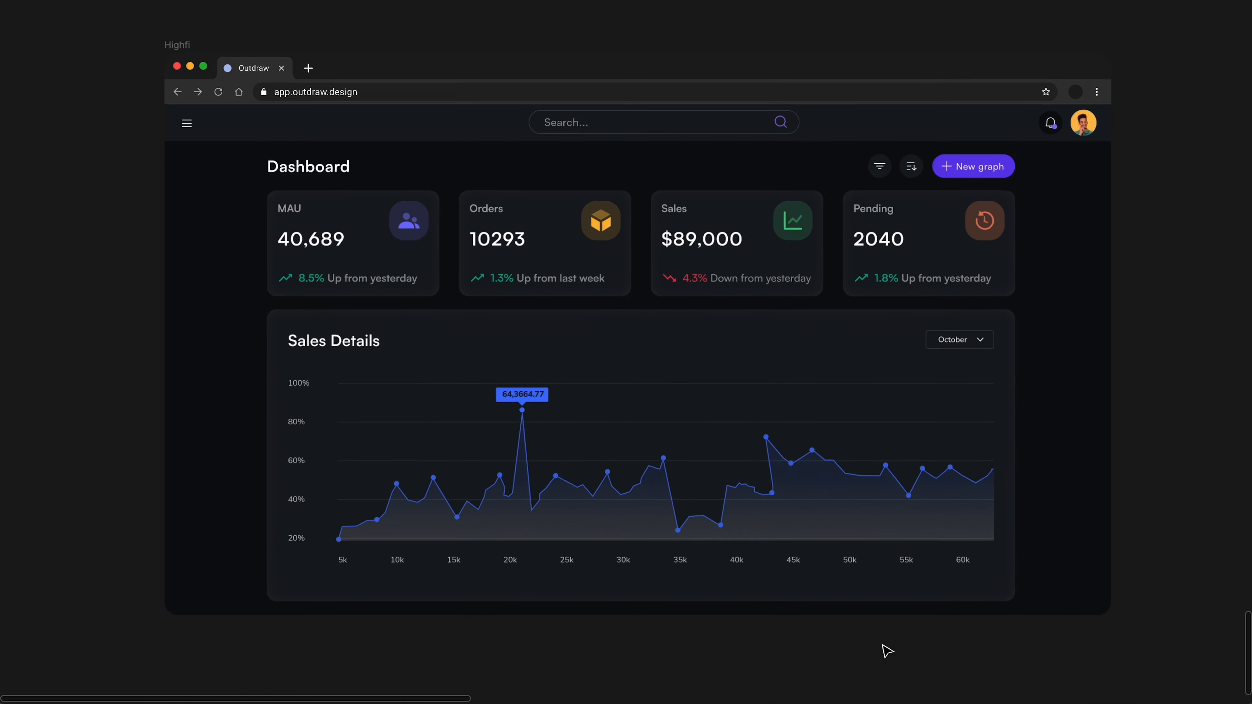
{"action": "scroll", "coordinate": [888, 651], "scroll_direction": "up", "scroll_amount": 1}
{"action": "scroll", "coordinate": [887, 651], "scroll_direction": "left", "scroll_amount": 1}
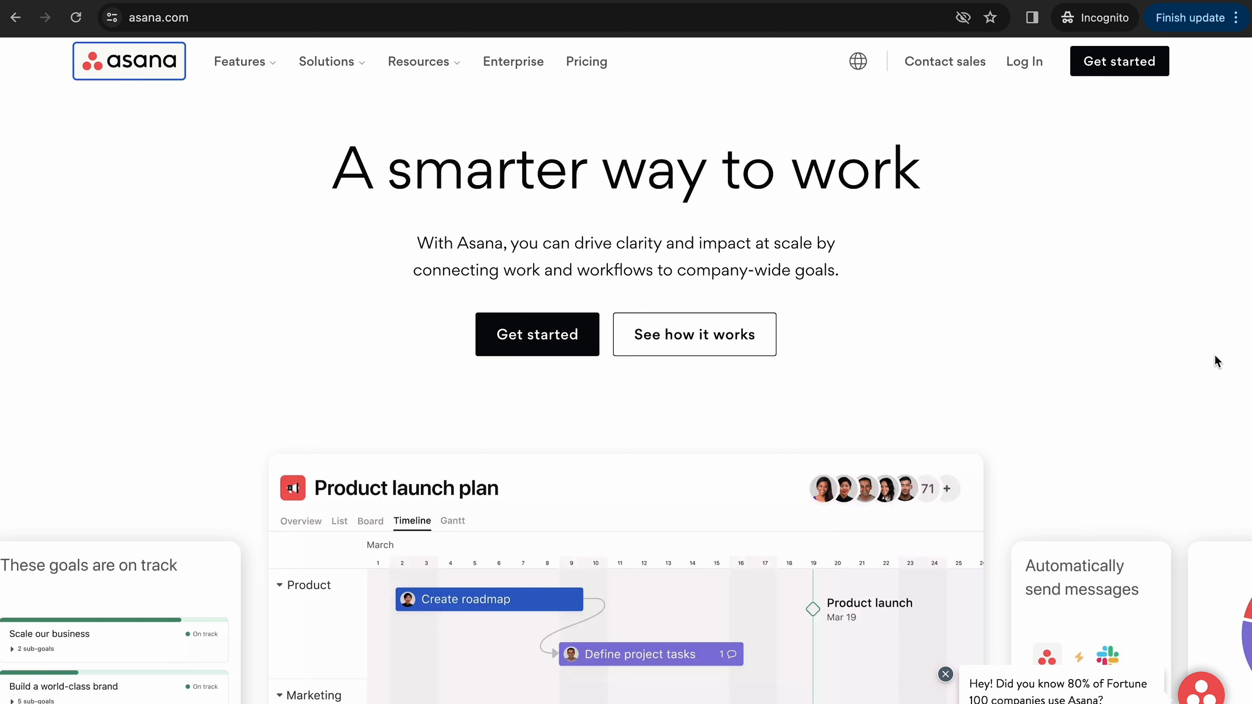
Step: On the Asana website, examine the keyboard focus outline from the logo to the Enterprise link and back to Solutions, and activate Solutions
{"action": "key", "text": "Tab"}
{"action": "key", "text": "Tab"}
{"action": "key", "text": "Tab"}
{"action": "key", "text": "Tab"}
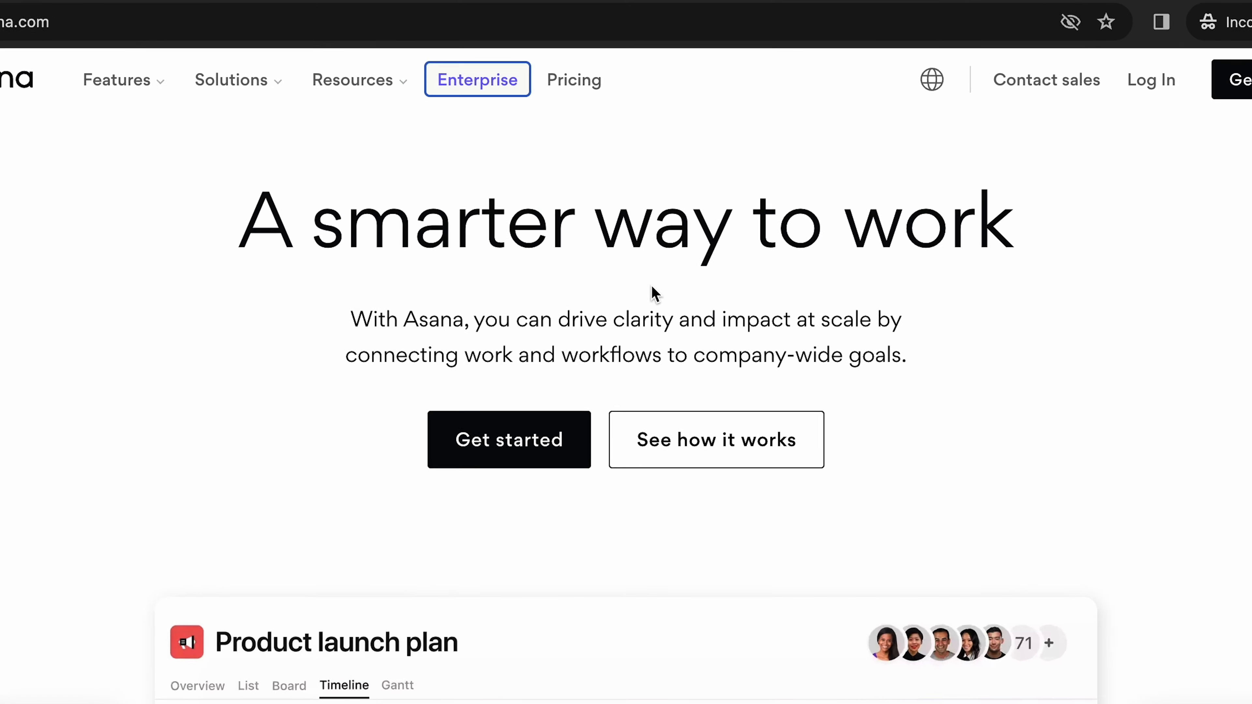
{"action": "key", "text": "shift+Tab"}
{"action": "key", "text": "shift+Tab"}
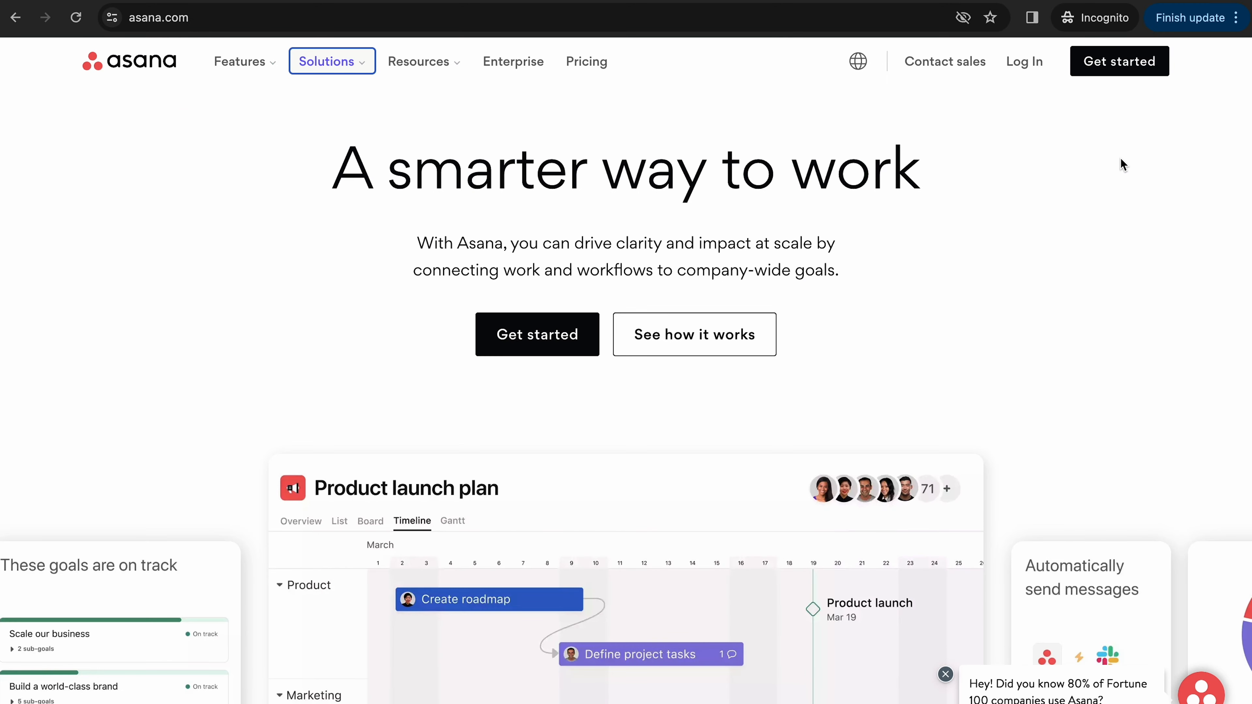
{"action": "key", "text": "Return"}
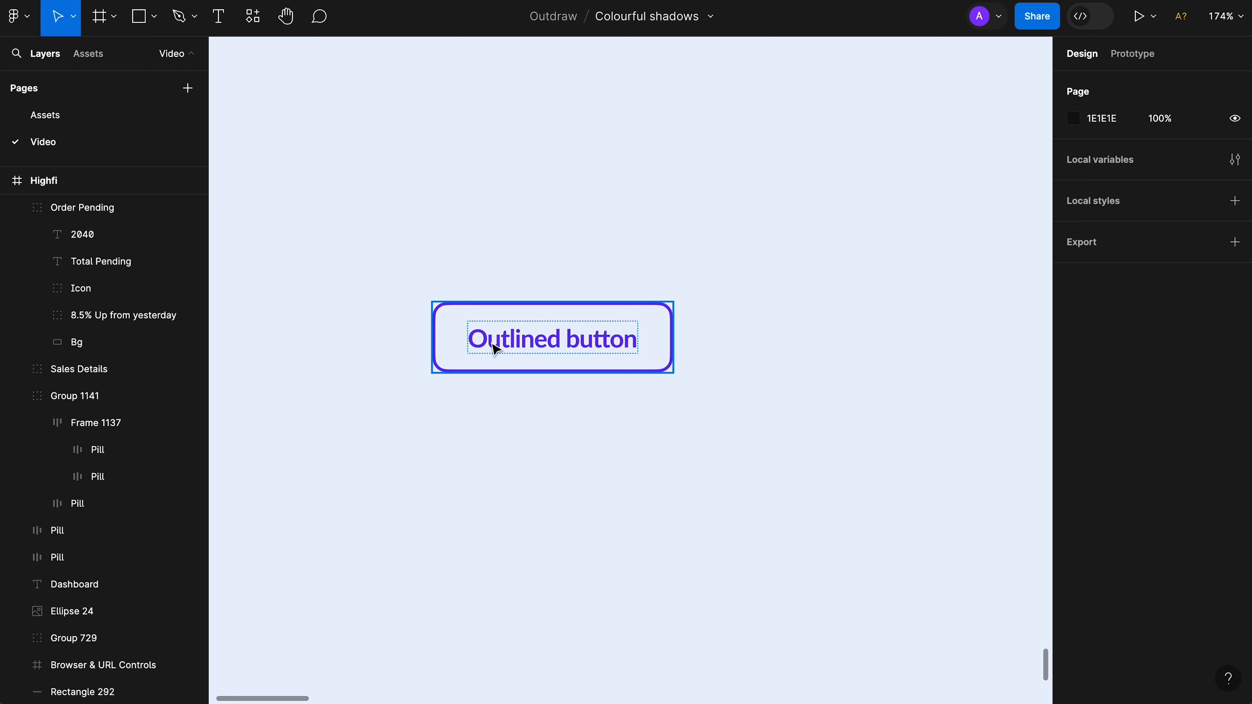
Step: In Figma, duplicate the outlined button beside the original at about X 469, Y 372, and add a drop shadow to the copy
{"action": "left_click_drag", "start_coordinate": [495, 346], "coordinate": [946, 367], "text": "alt"}
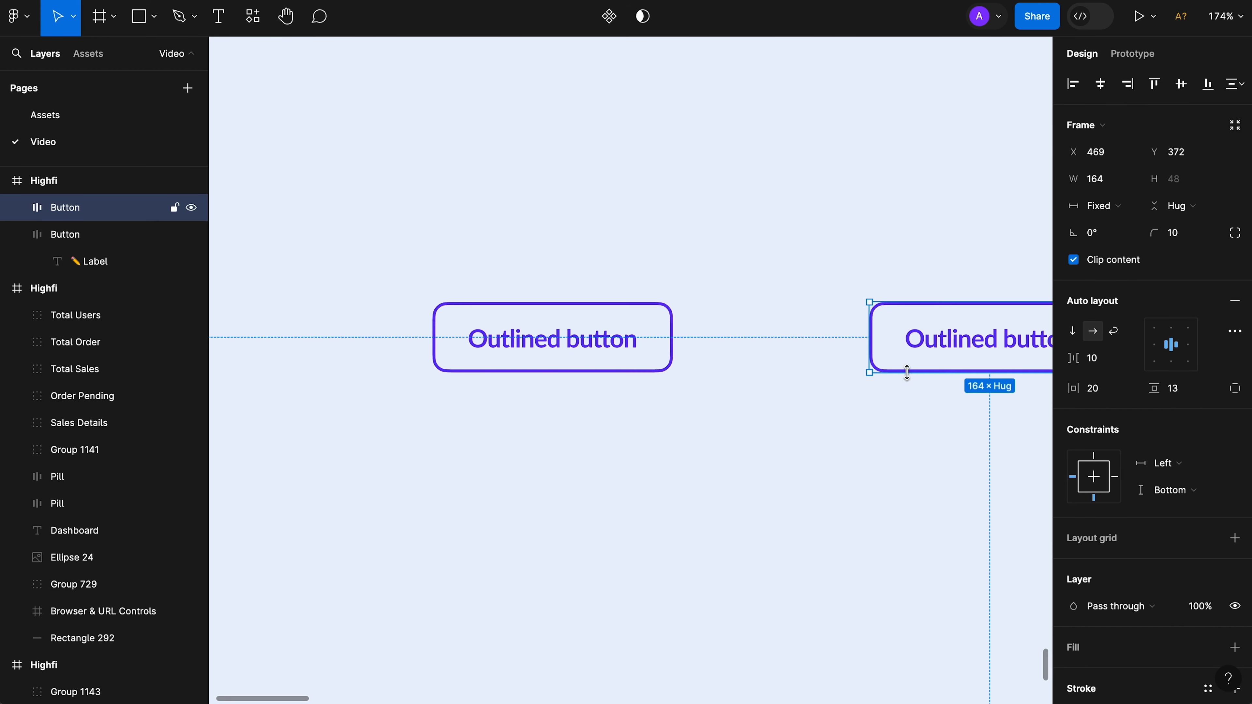
{"action": "scroll", "coordinate": [815, 485], "scroll_direction": "right", "scroll_amount": 3}
{"action": "scroll", "coordinate": [818, 489], "scroll_direction": "right", "scroll_amount": 3}
{"action": "scroll", "coordinate": [1197, 607], "scroll_direction": "down", "scroll_amount": 5}
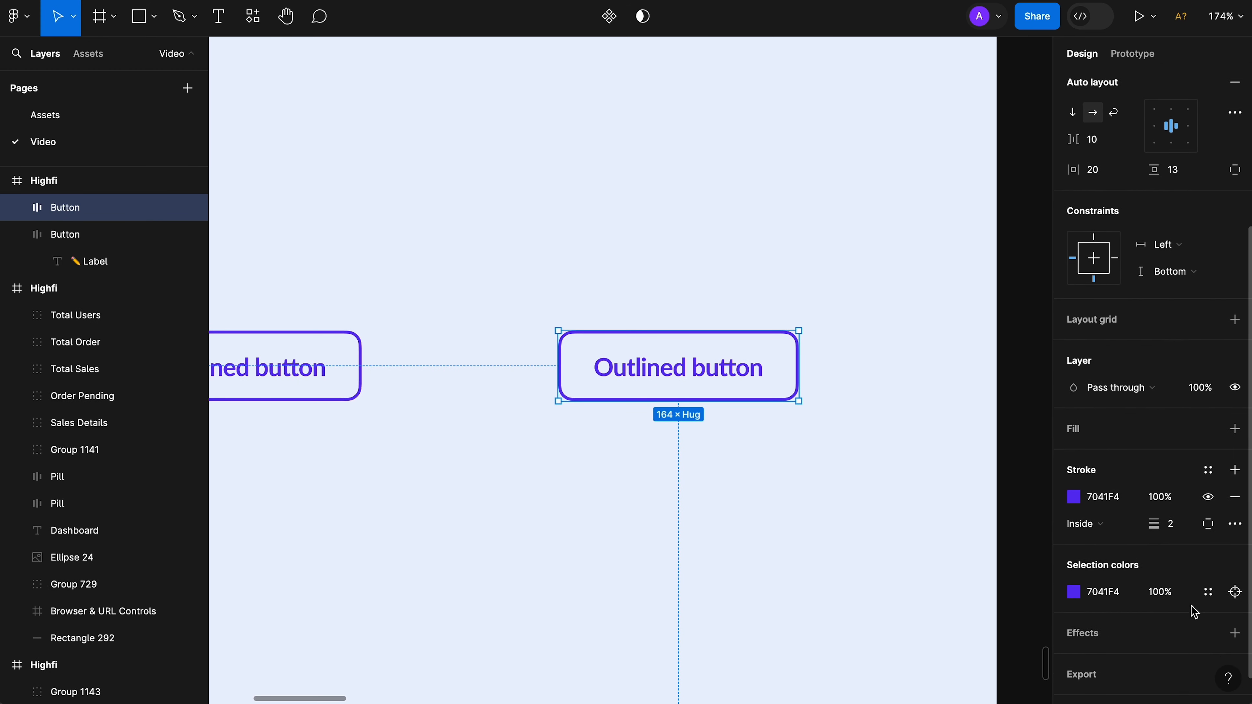
{"action": "left_click", "coordinate": [1094, 612]}
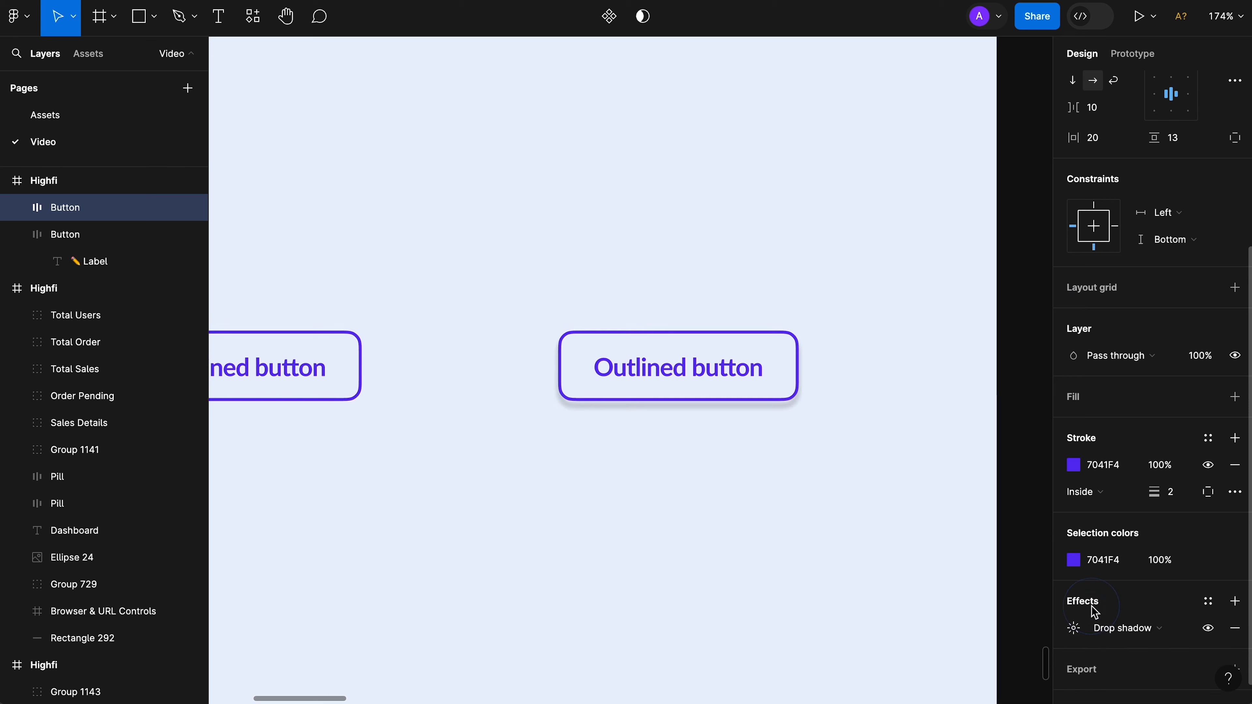
Step: Set the copied outlined button's drop shadow colour to 7544FF at 50% opacity
{"action": "left_click", "coordinate": [1075, 631]}
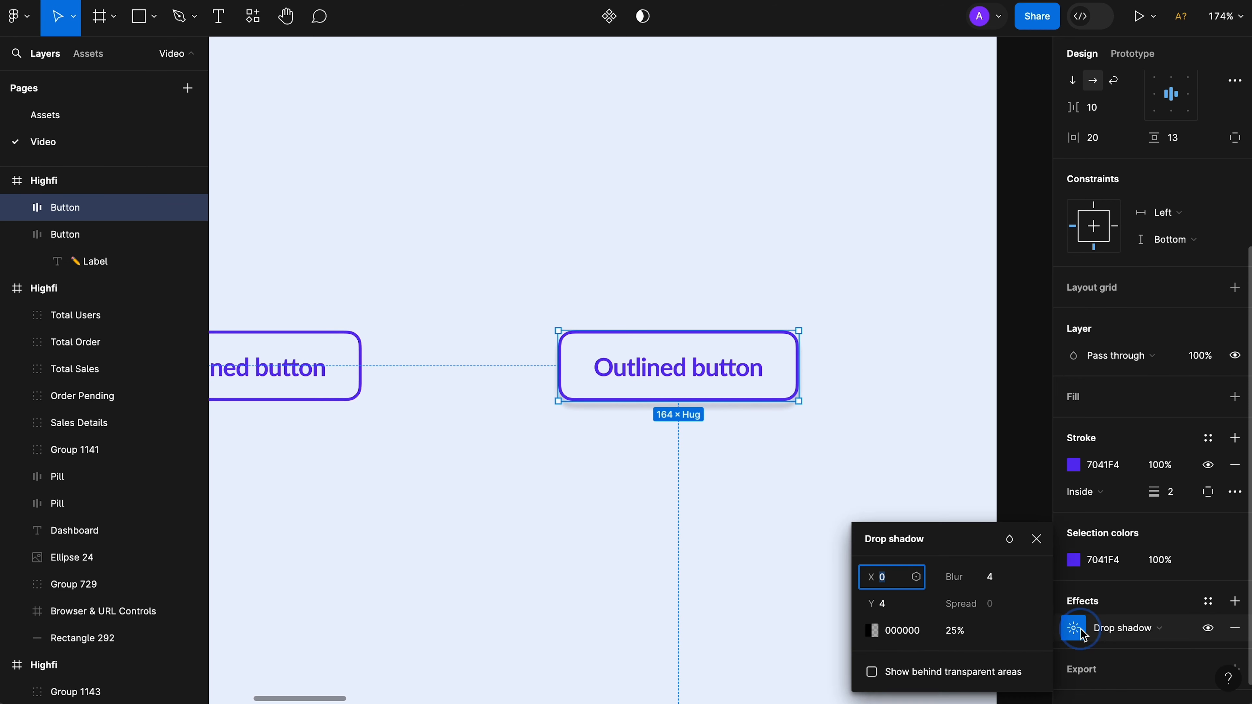
{"action": "left_click", "coordinate": [925, 637]}
{"action": "type", "text": "7544FF"}
{"action": "key", "text": "Tab"}
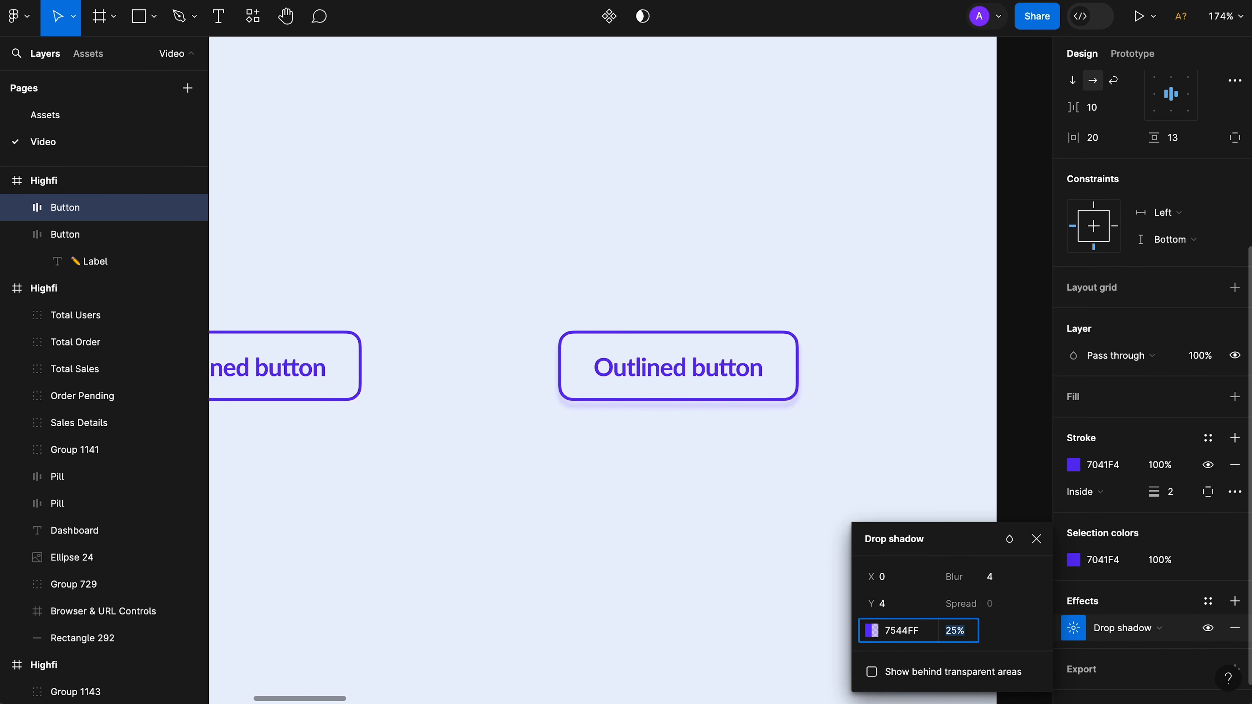
{"action": "type", "text": "50"}
{"action": "key", "text": "Return"}
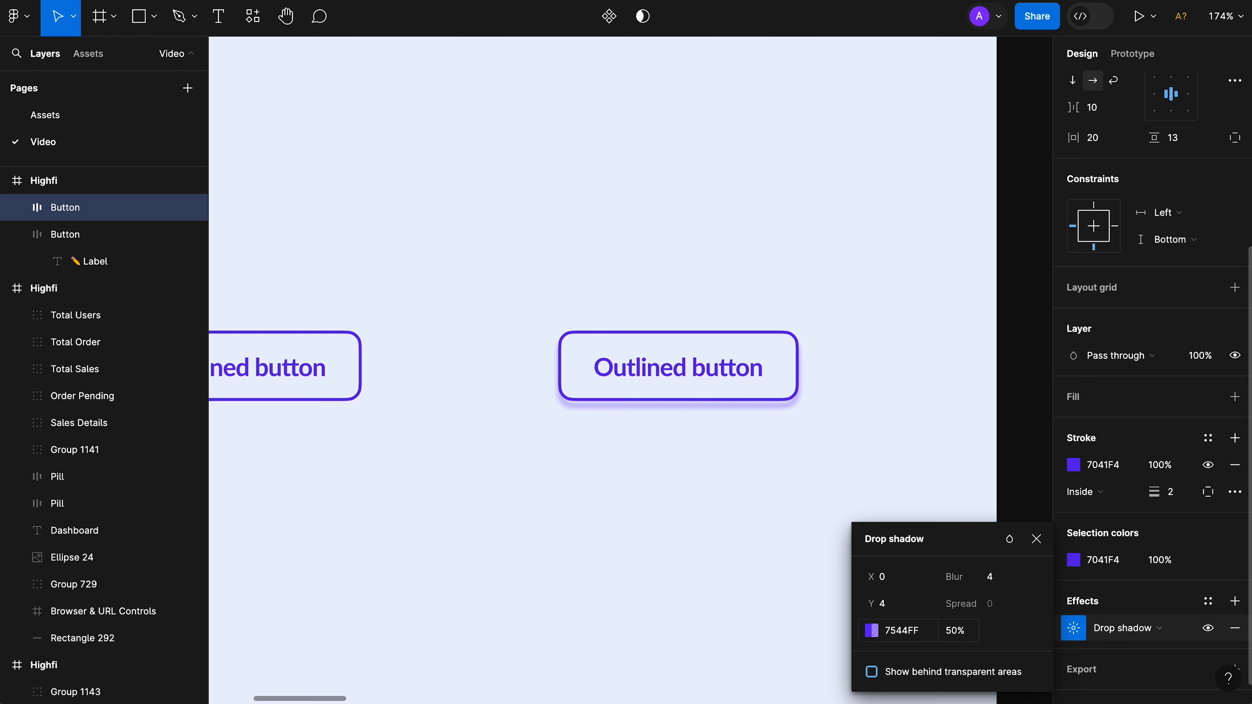
Step: Set the Y offset and blur of the copied button's drop shadow to 0
{"action": "left_click", "coordinate": [897, 612]}
{"action": "type", "text": "0"}
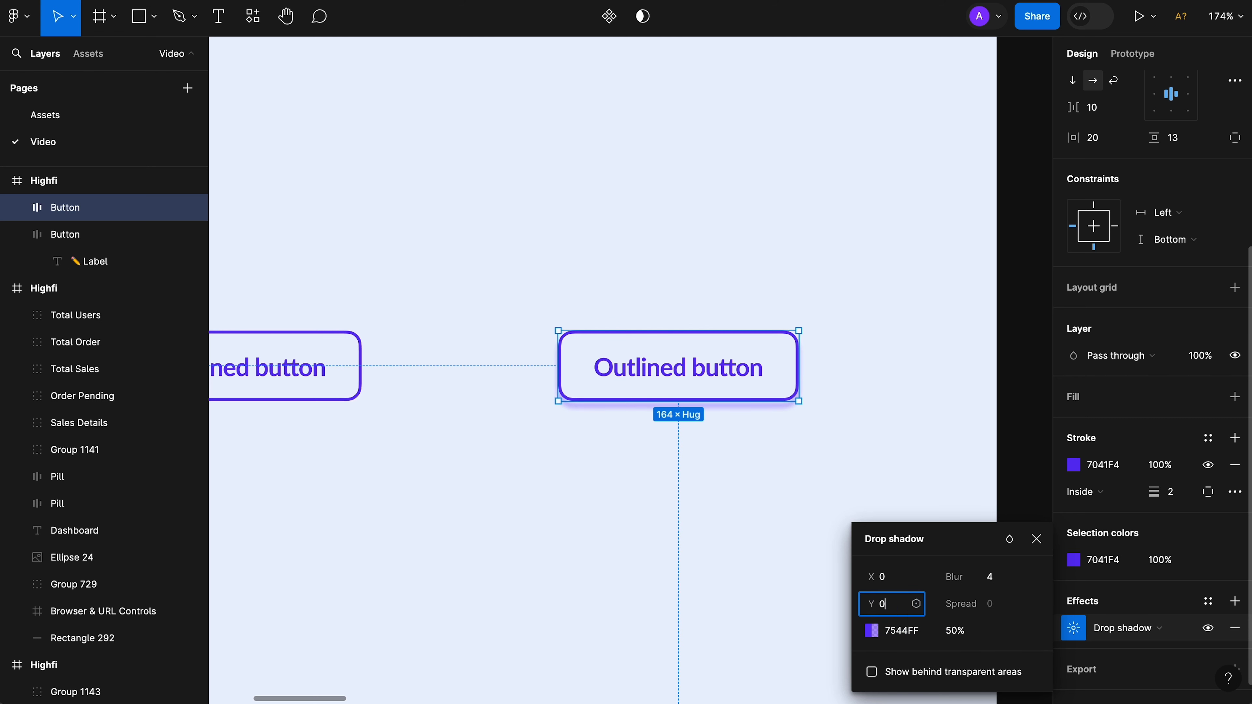
{"action": "key", "text": "Tab"}
{"action": "type", "text": "0"}
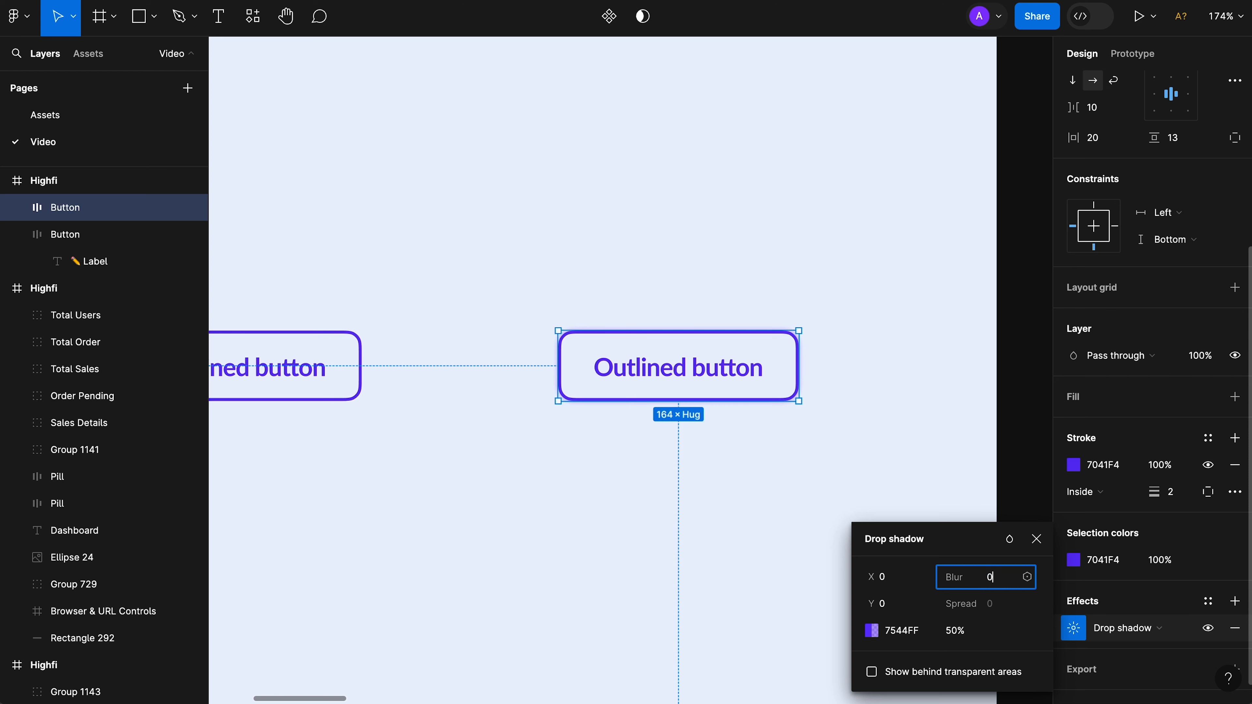
{"action": "key", "text": "Tab"}
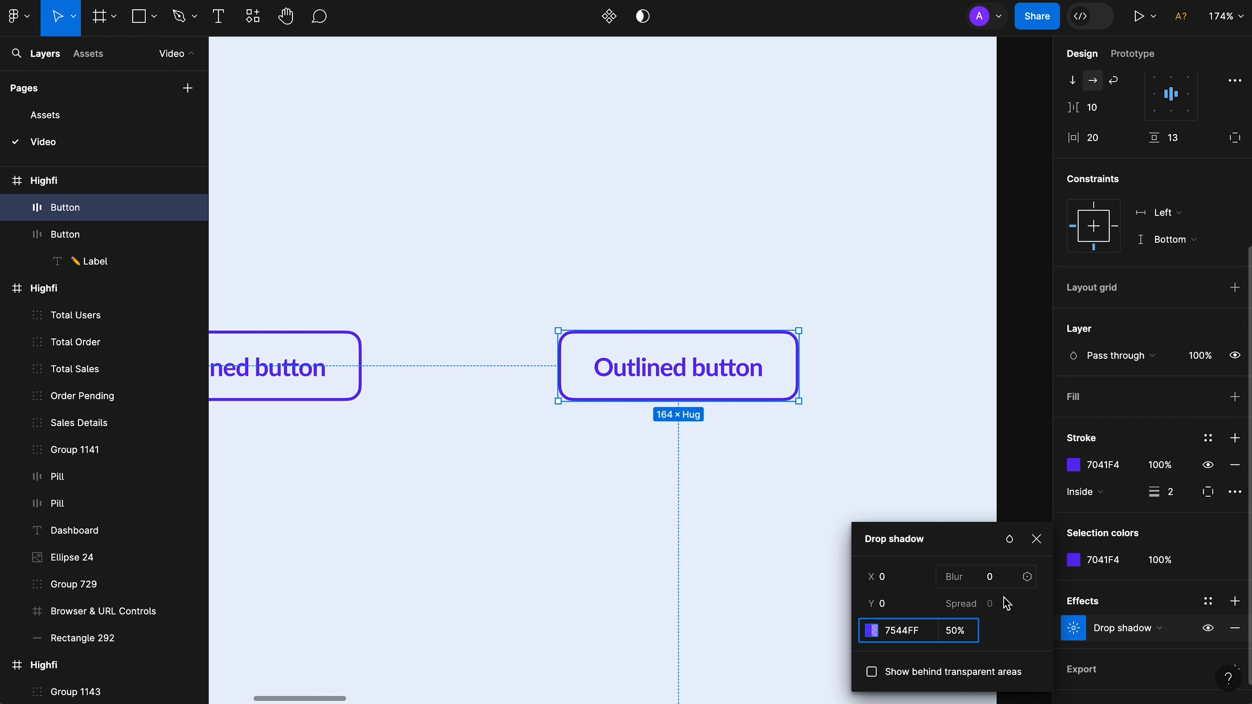
{"action": "left_click", "coordinate": [1037, 539]}
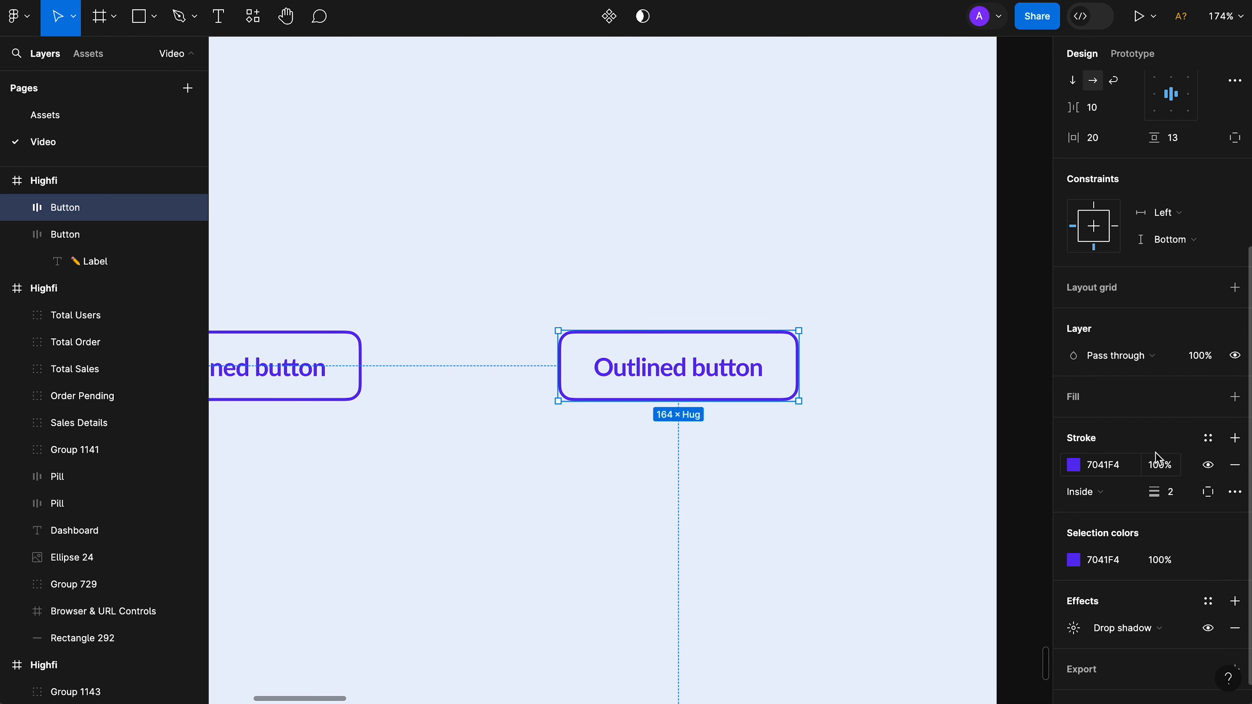
Step: Add a white FFFFFF fill to the copied button and set its drop shadow spread to 4
{"action": "left_click", "coordinate": [1234, 400]}
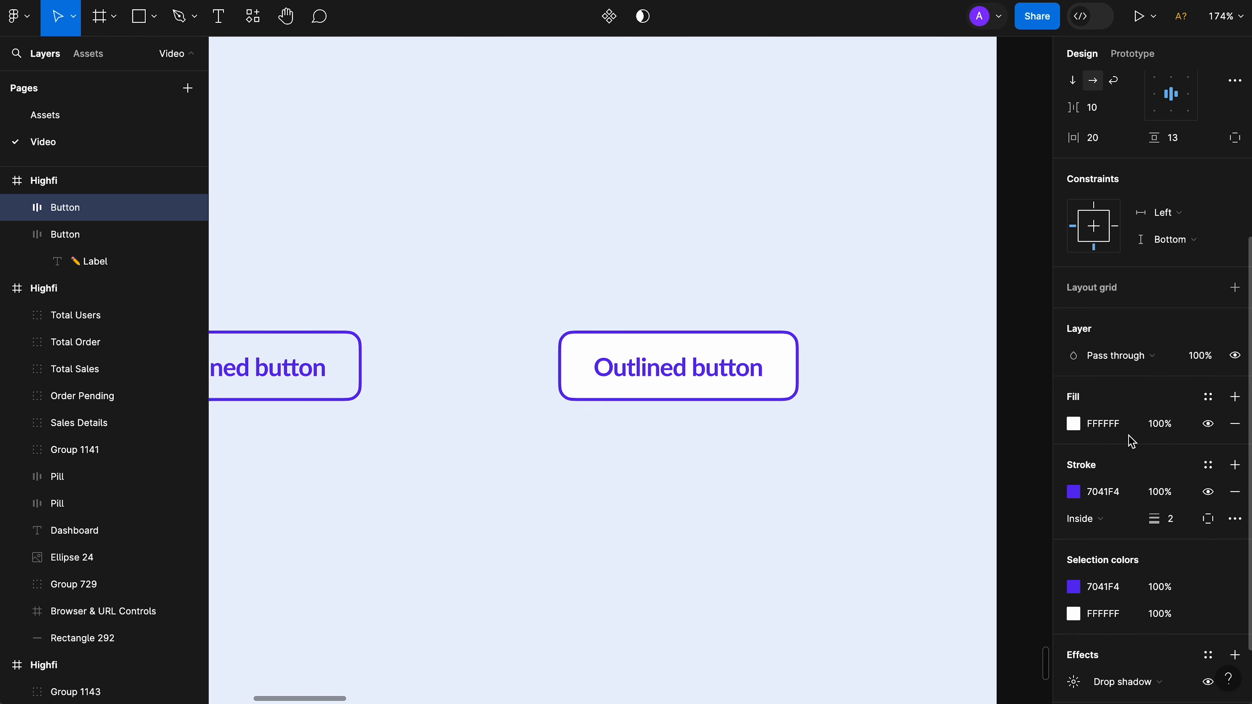
{"action": "scroll", "coordinate": [1084, 658], "scroll_direction": "down", "scroll_amount": 1}
{"action": "left_click", "coordinate": [1076, 656]}
{"action": "left_click", "coordinate": [990, 646]}
{"action": "type", "text": "4"}
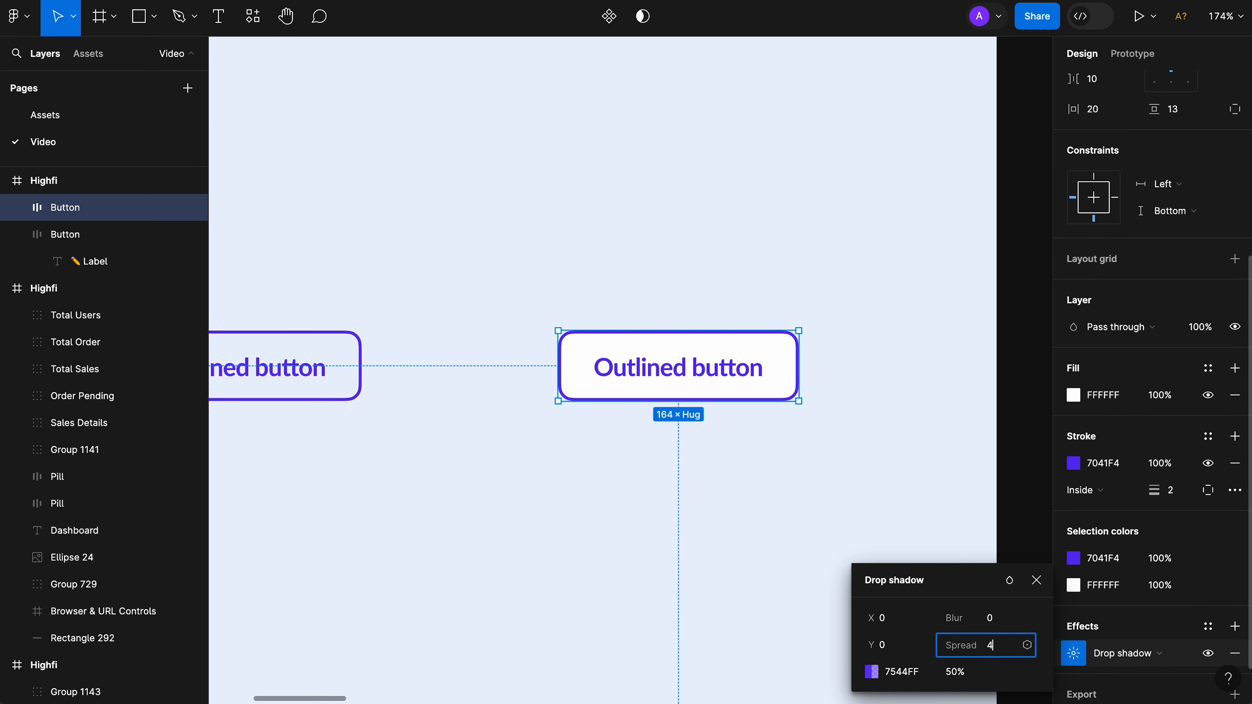
{"action": "key", "text": "Tab"}
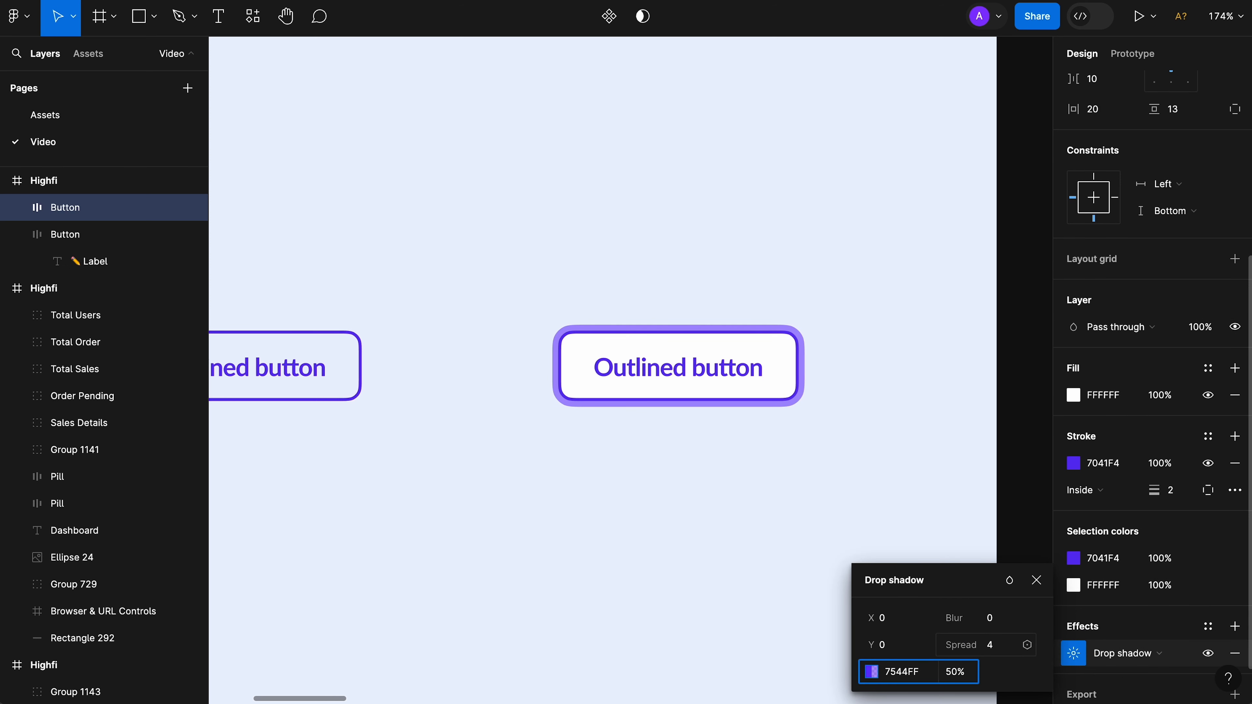
{"action": "left_click", "coordinate": [1036, 580]}
{"action": "left_click", "coordinate": [863, 490]}
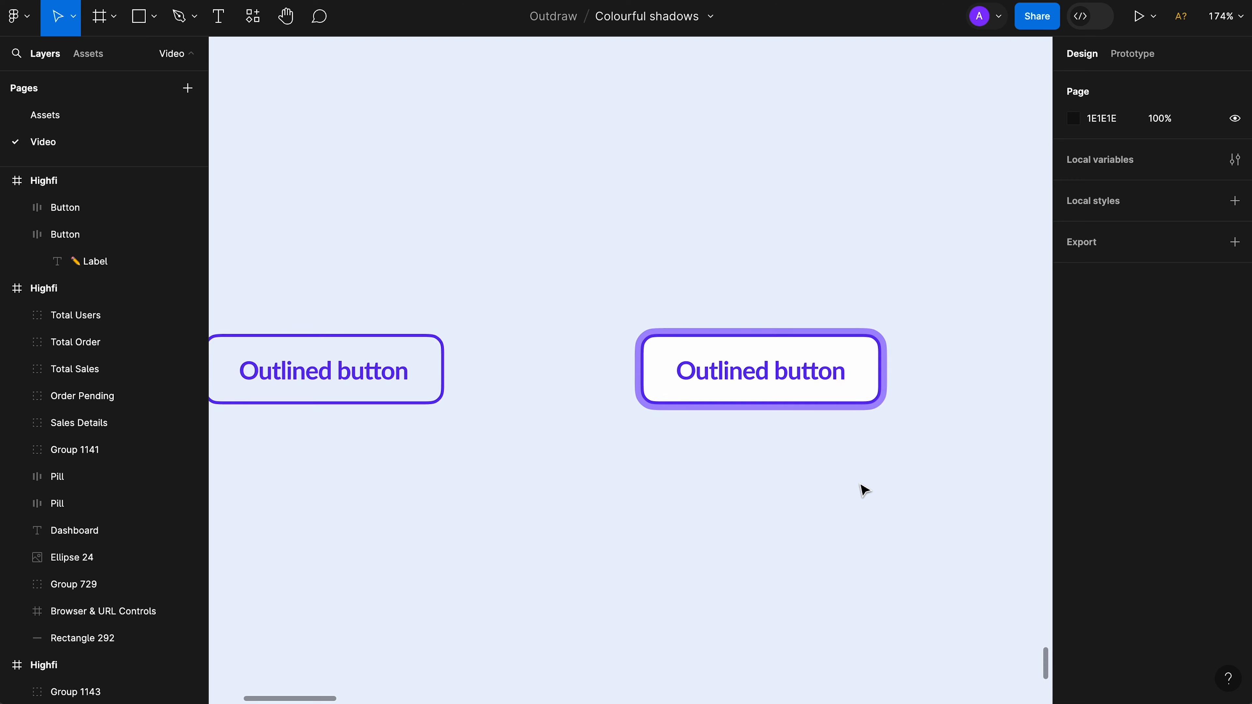
{"action": "scroll", "coordinate": [864, 489], "scroll_direction": "down", "scroll_amount": 2}
{"action": "scroll", "coordinate": [894, 493], "scroll_direction": "up", "scroll_amount": 3}
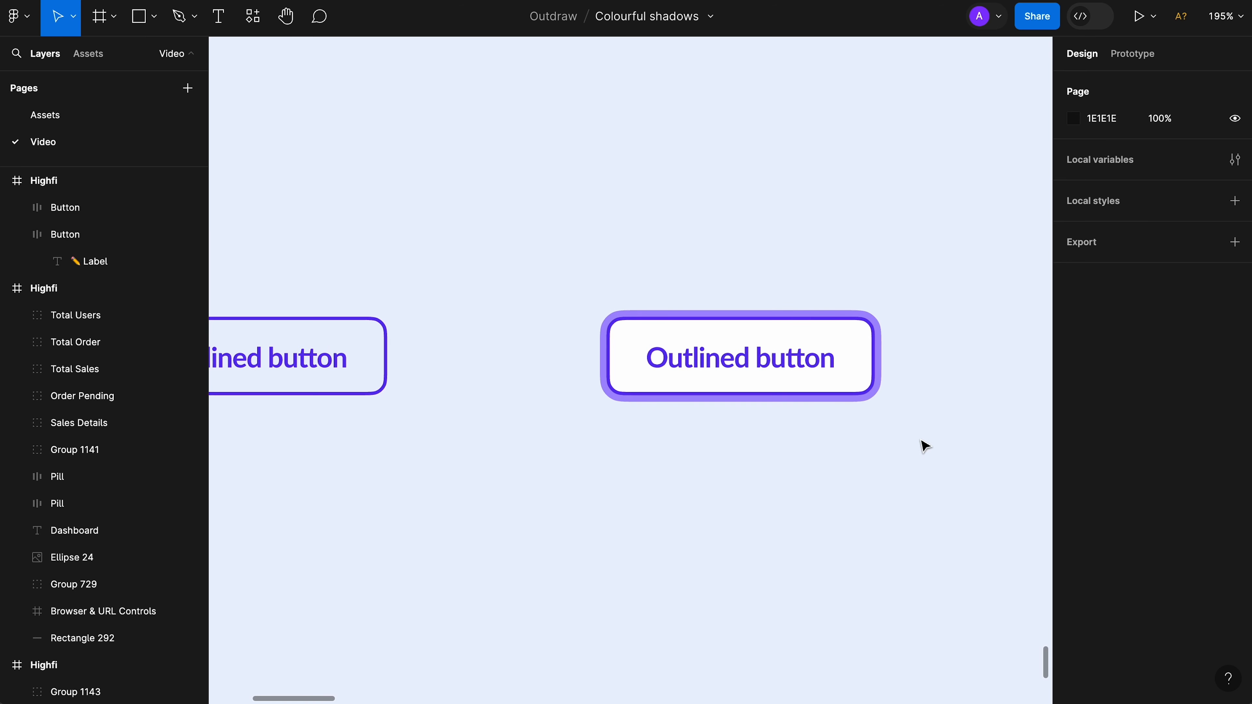
{"action": "left_click", "coordinate": [865, 393]}
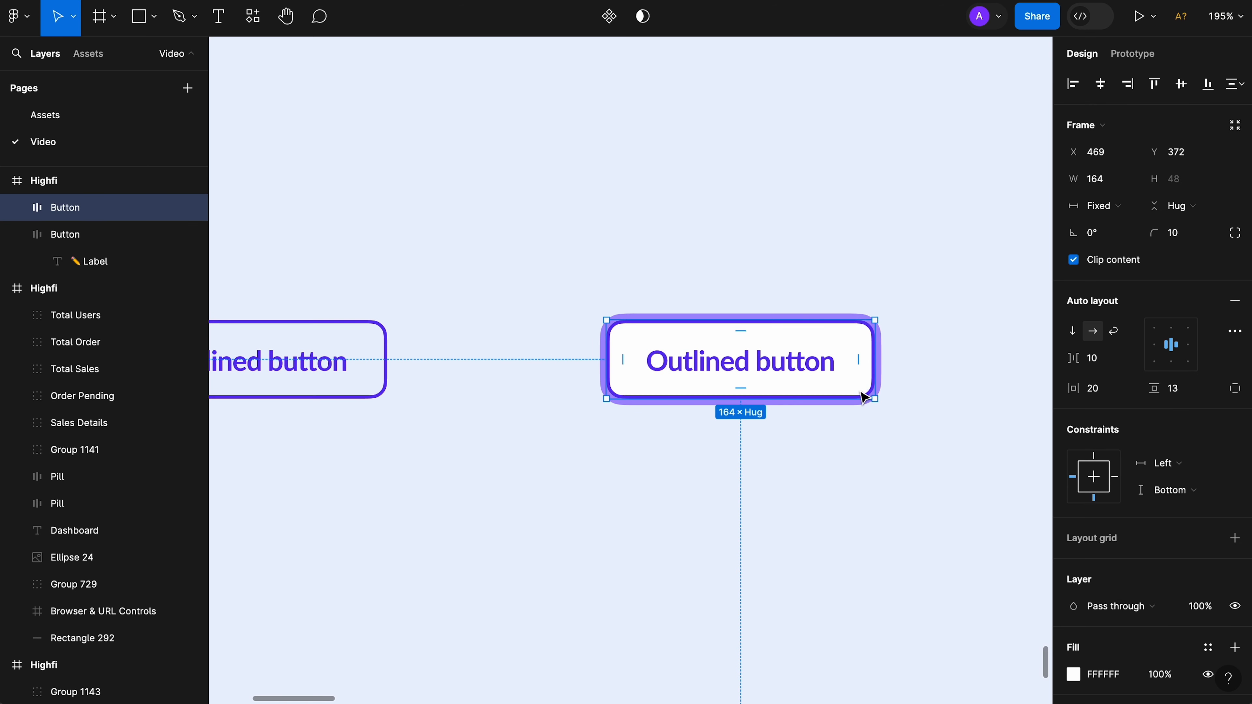
{"action": "left_click", "coordinate": [951, 510]}
{"action": "left_click", "coordinate": [856, 352]}
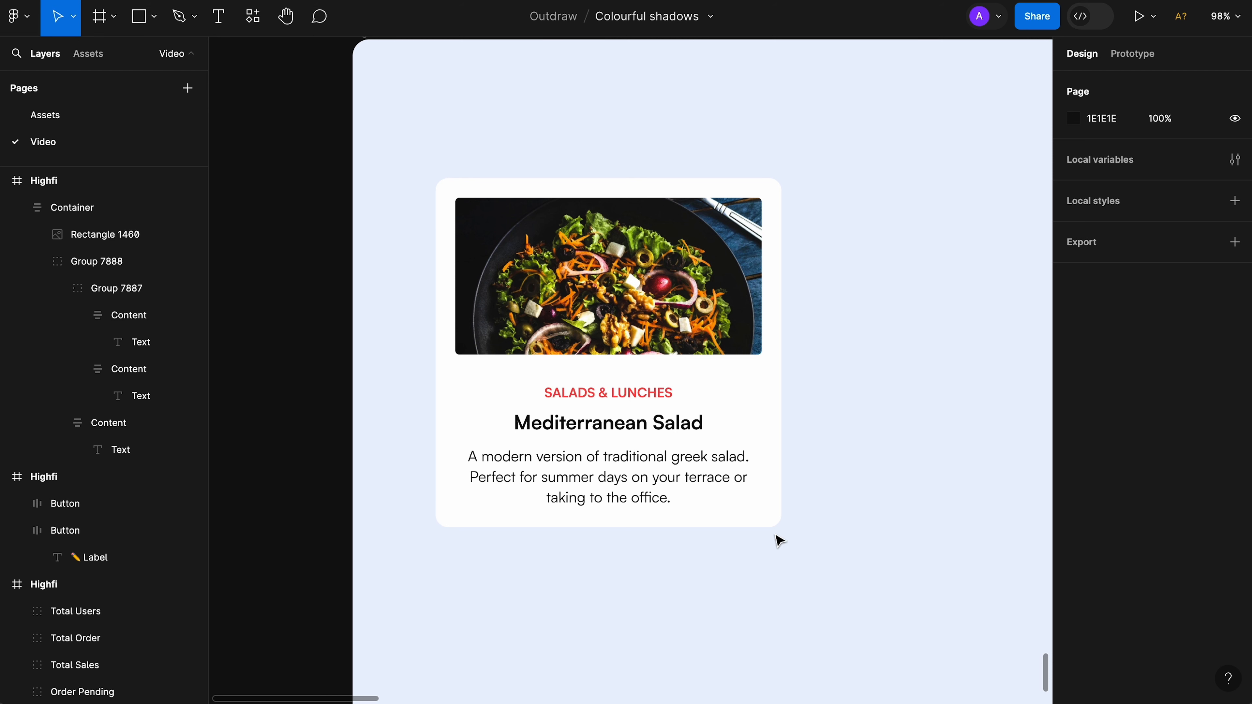
Step: Add a drop shadow to the Mediterranean Salad card with blur 0 and an X offset of 4
{"action": "left_click", "coordinate": [778, 477]}
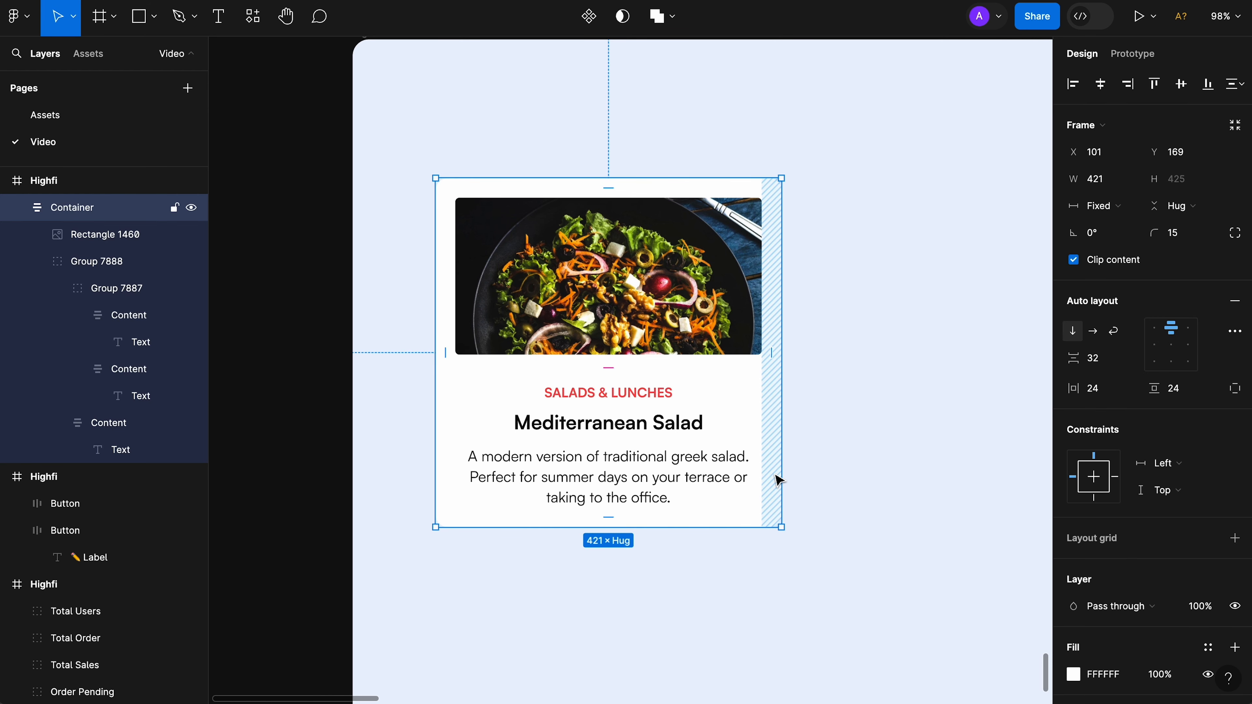
{"action": "scroll", "coordinate": [1090, 495], "scroll_direction": "down", "scroll_amount": 5}
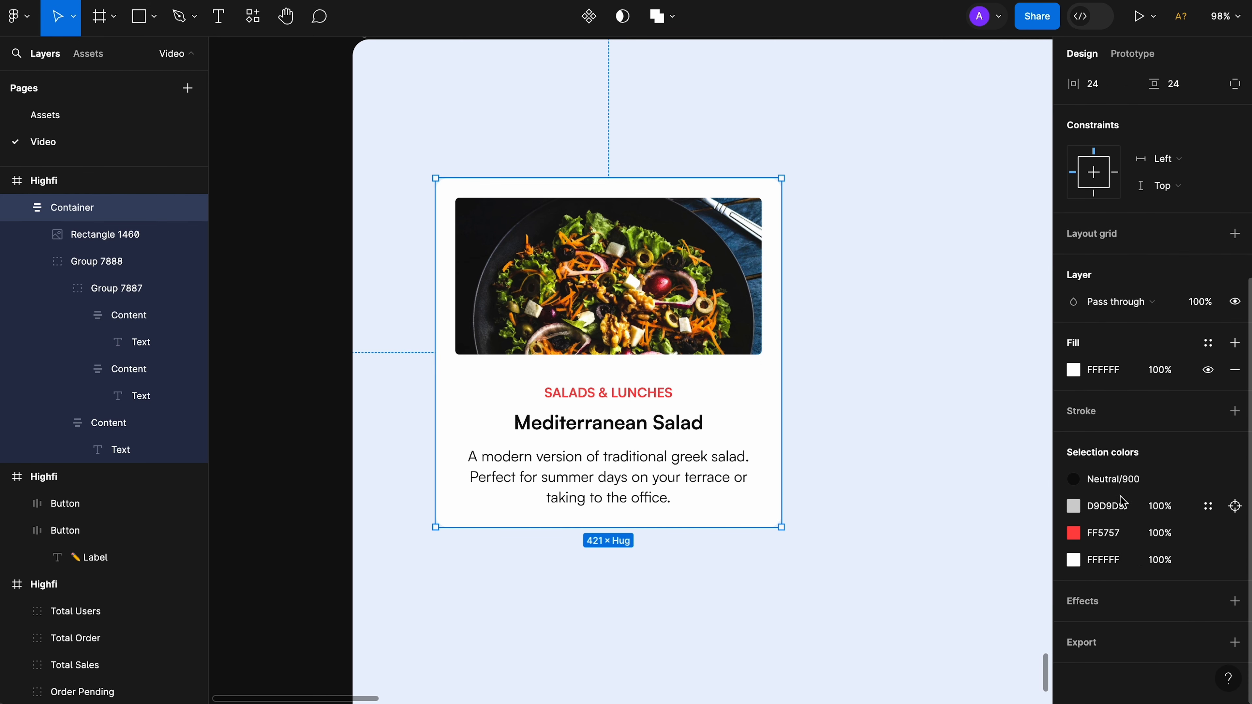
{"action": "left_click", "coordinate": [1092, 601]}
{"action": "left_click", "coordinate": [1074, 629]}
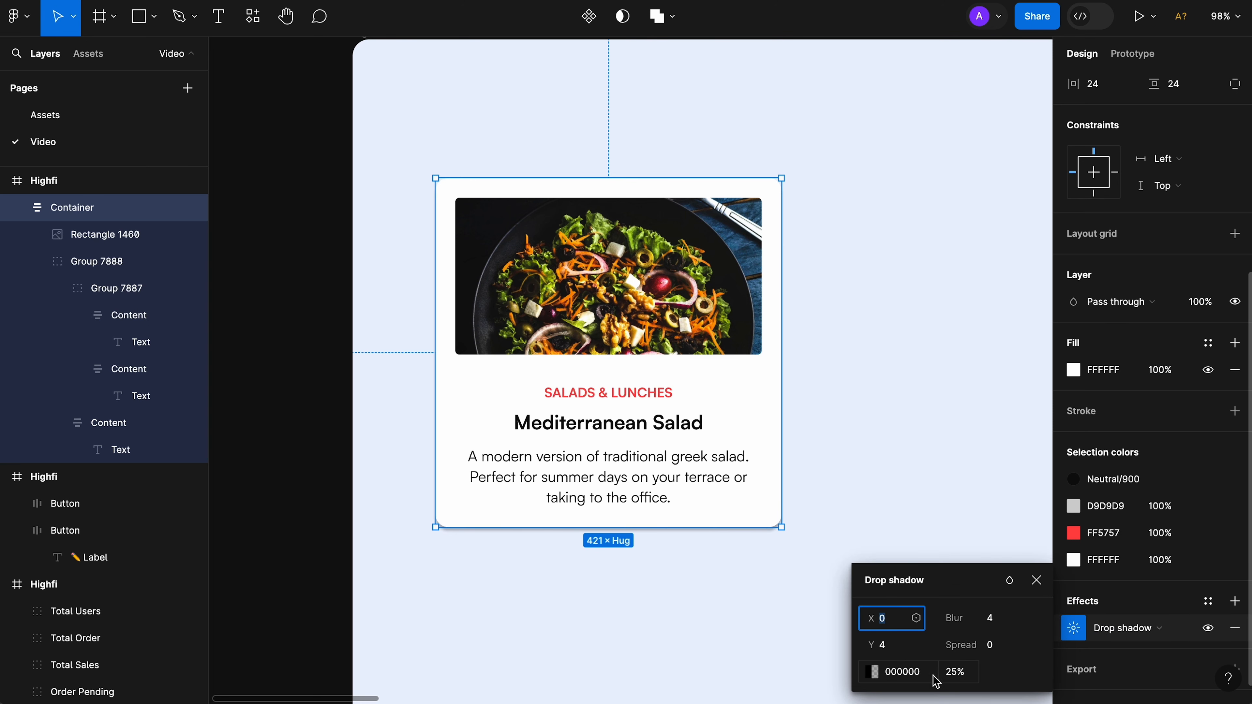
{"action": "left_click", "coordinate": [996, 620]}
{"action": "type", "text": "0"}
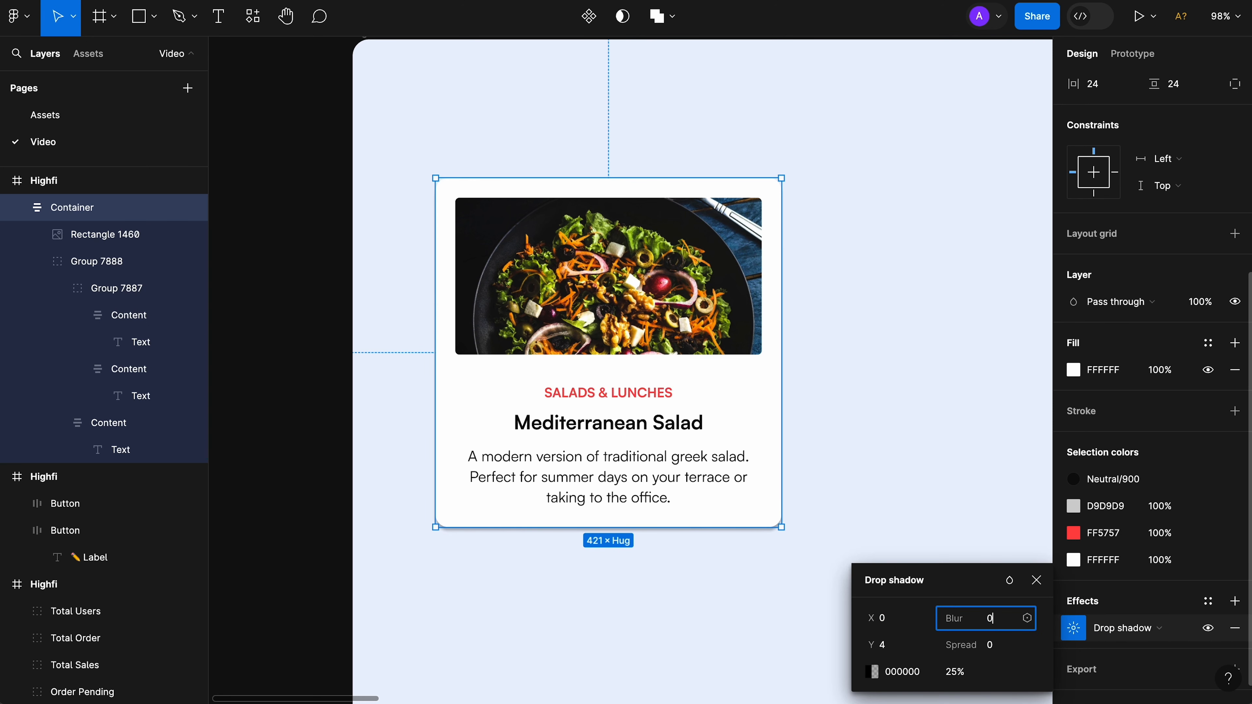
{"action": "key", "text": "Tab"}
{"action": "left_click", "coordinate": [892, 625]}
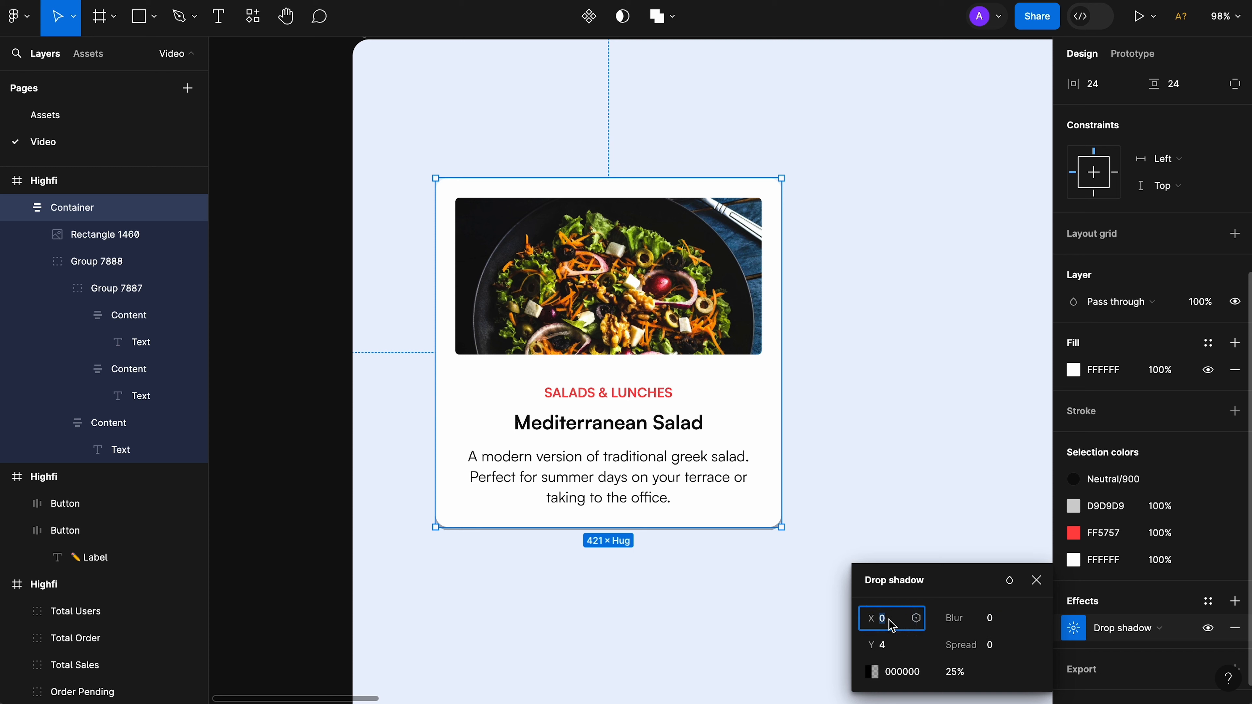
{"action": "key", "text": "Tab"}
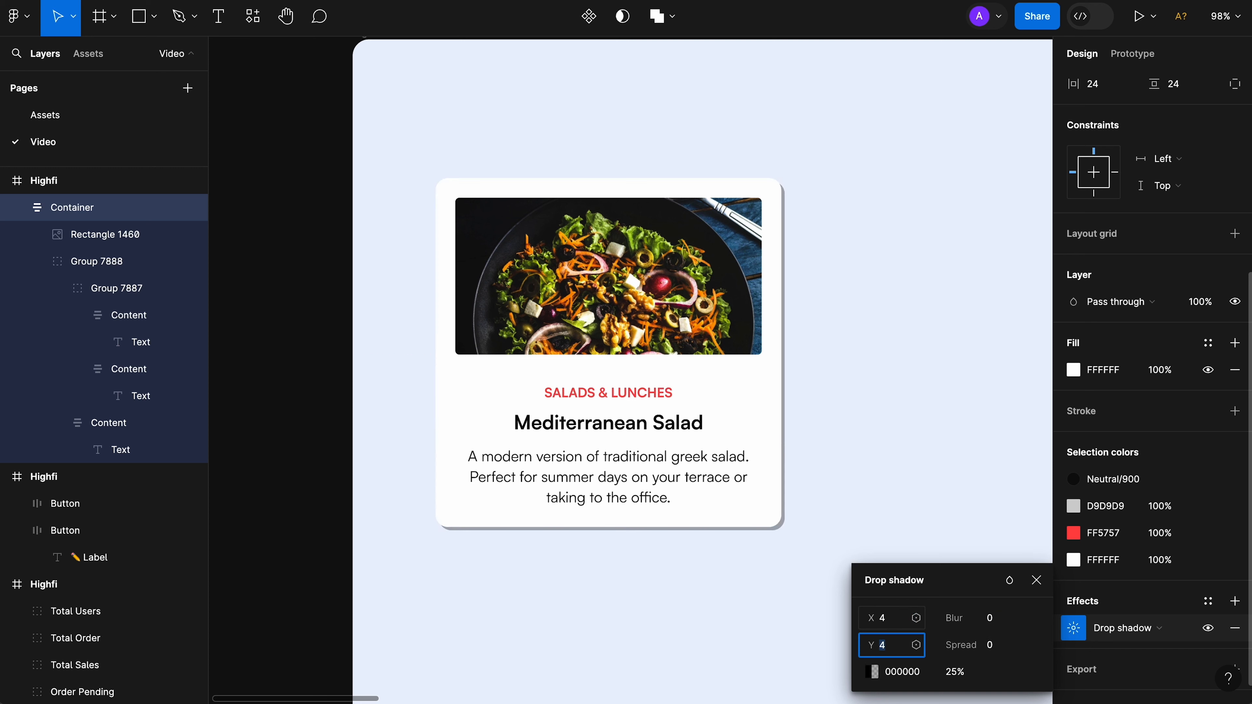
Step: Set the salad card's black shadow to 100% opacity and deselect the card
{"action": "left_click", "coordinate": [972, 678]}
{"action": "type", "text": "100"}
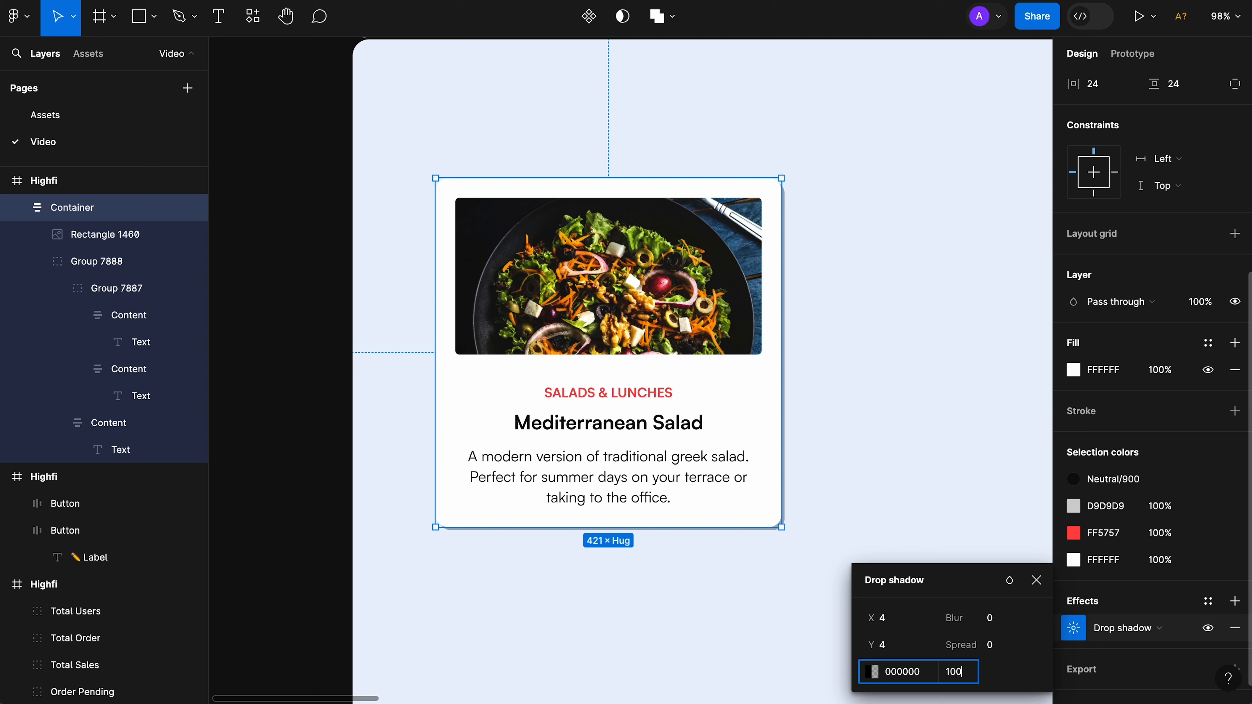
{"action": "key", "text": "Tab"}
{"action": "left_click", "coordinate": [890, 277]}
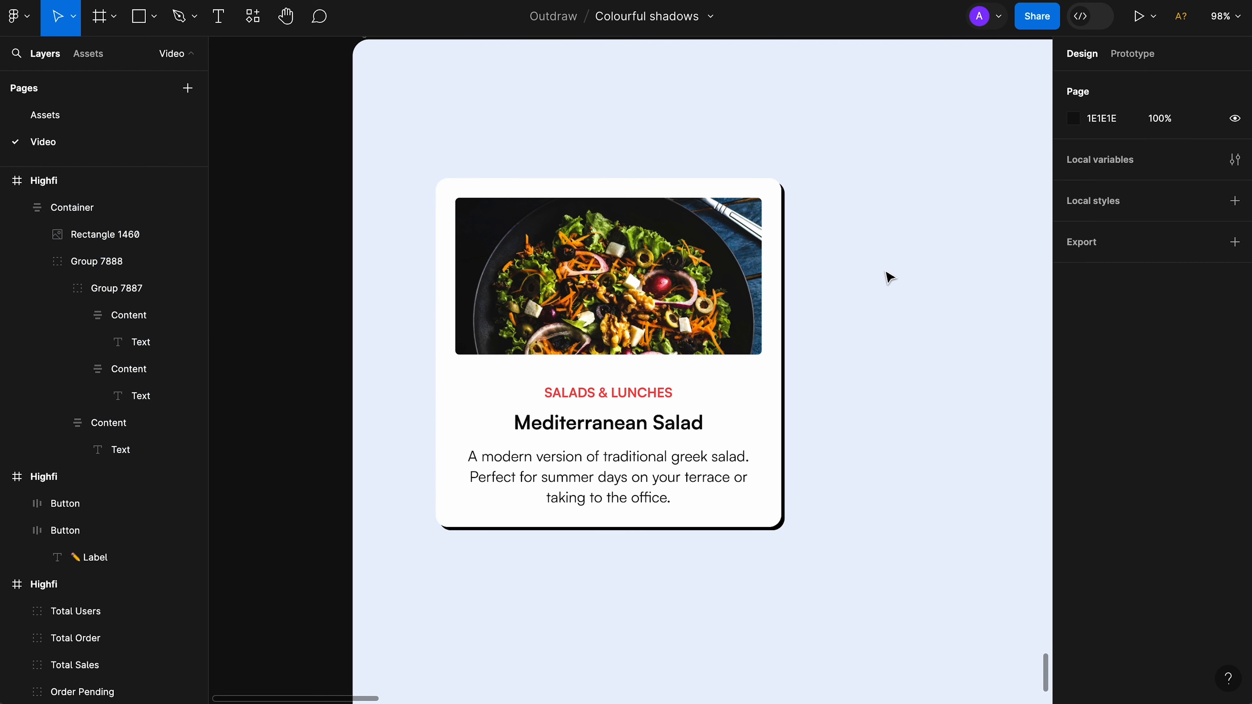
Step: Increase the salad card's drop shadow offset to 14 on both X and Y
{"action": "left_click", "coordinate": [780, 293]}
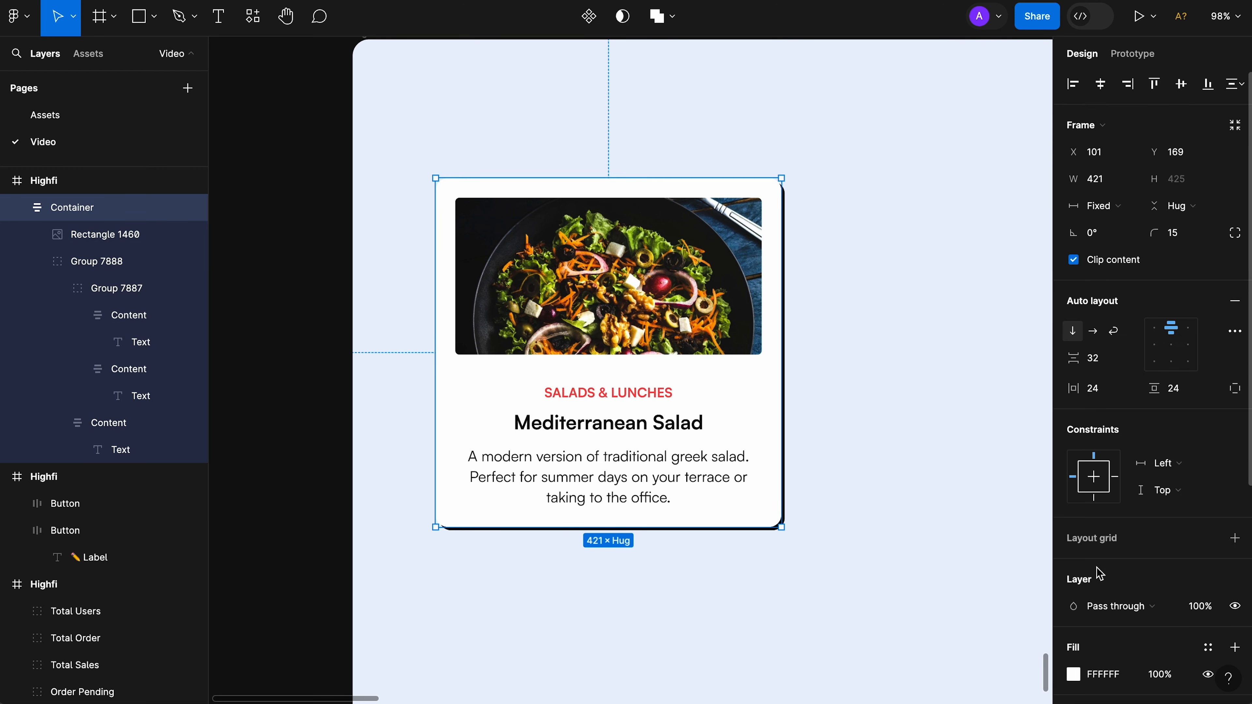
{"action": "scroll", "coordinate": [1086, 603], "scroll_direction": "down", "scroll_amount": 6}
{"action": "left_click", "coordinate": [1073, 600]}
{"action": "left_click", "coordinate": [900, 646]}
{"action": "type", "text": "14"}
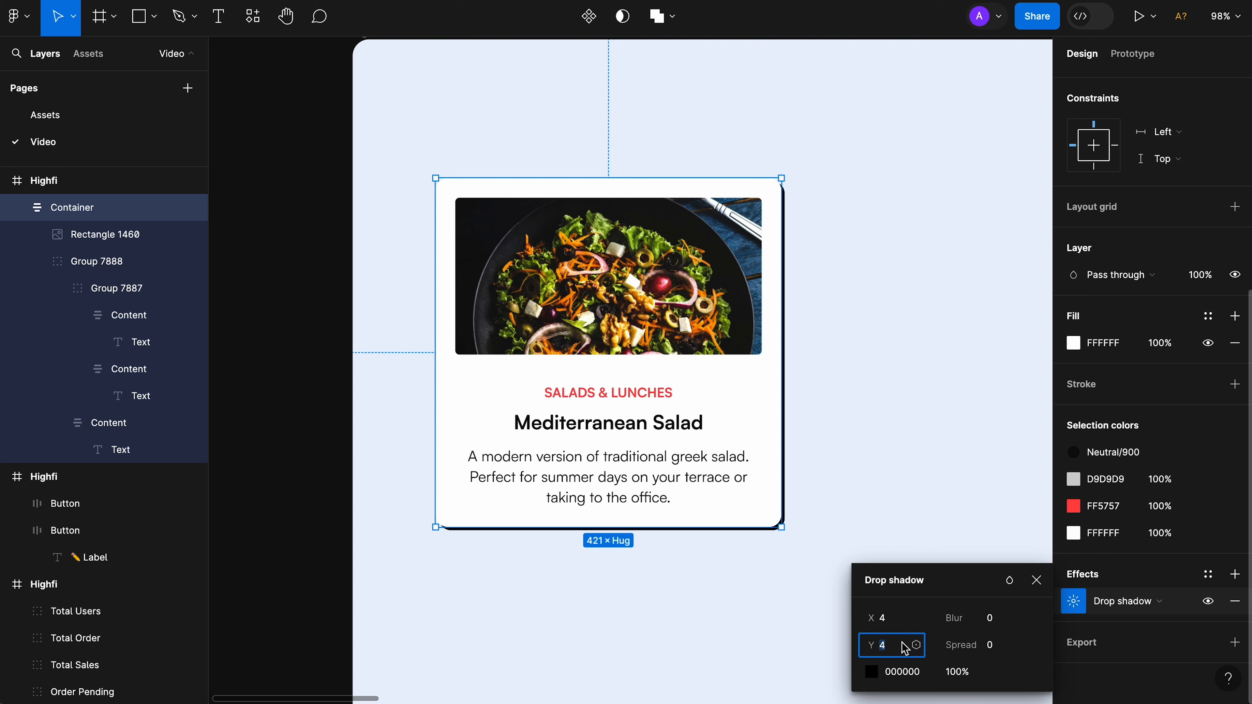
{"action": "key", "text": "Return"}
{"action": "left_click", "coordinate": [885, 618]}
{"action": "type", "text": "14"}
{"action": "key", "text": "Return"}
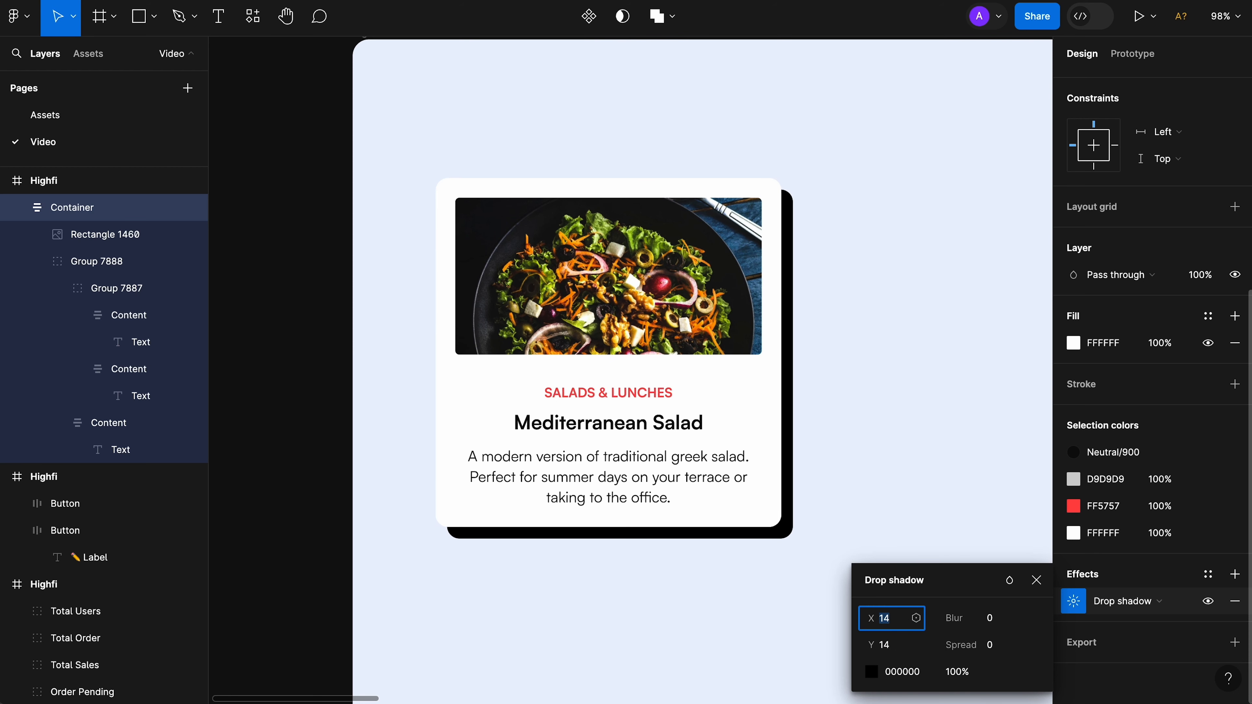
{"action": "left_click", "coordinate": [845, 423]}
Step: Add a black 000000 inside stroke with a thickness of 3 to the salad card
{"action": "left_click", "coordinate": [775, 425]}
{"action": "scroll", "coordinate": [1101, 524], "scroll_direction": "down", "scroll_amount": 3}
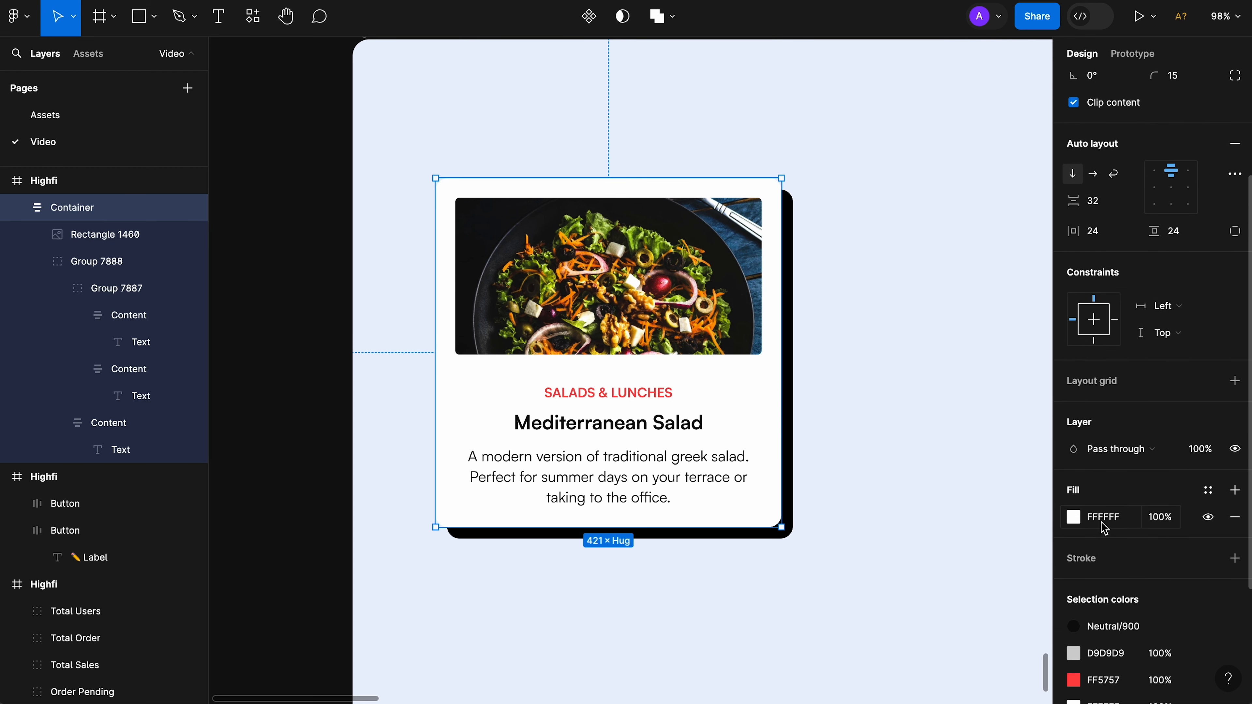
{"action": "left_click", "coordinate": [1097, 547]}
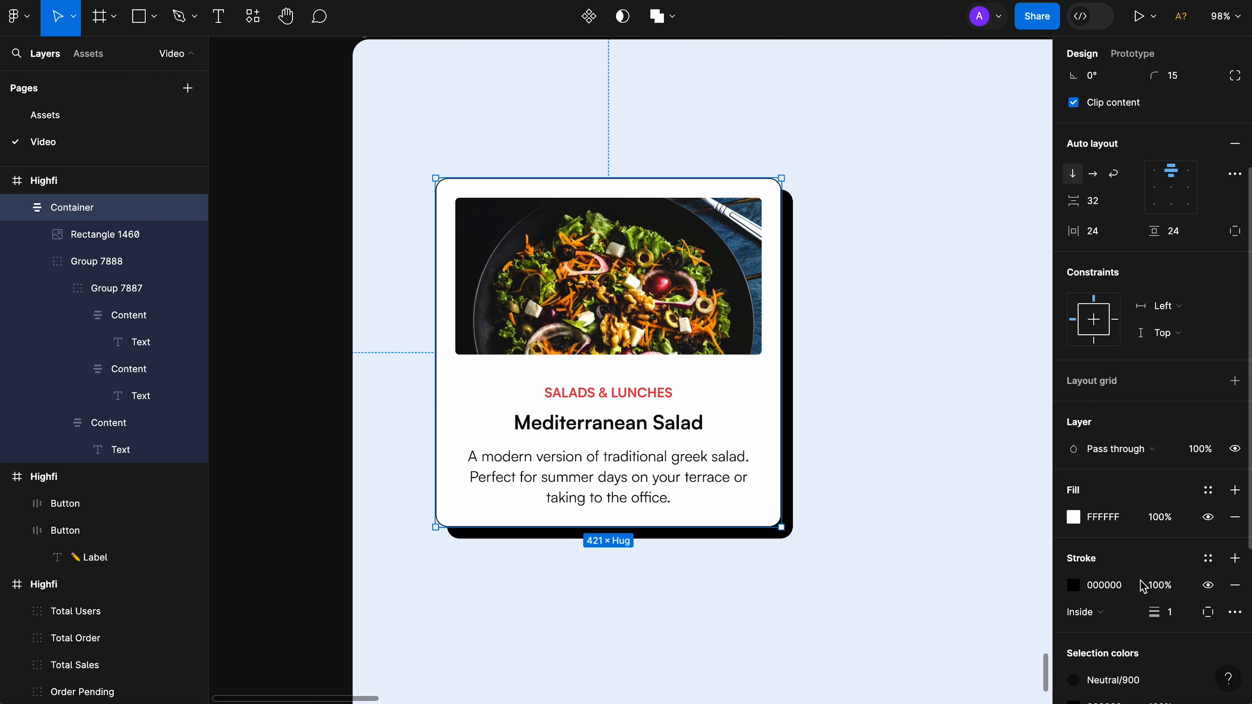
{"action": "left_click", "coordinate": [1182, 620]}
{"action": "type", "text": "3"}
{"action": "key", "text": "Return"}
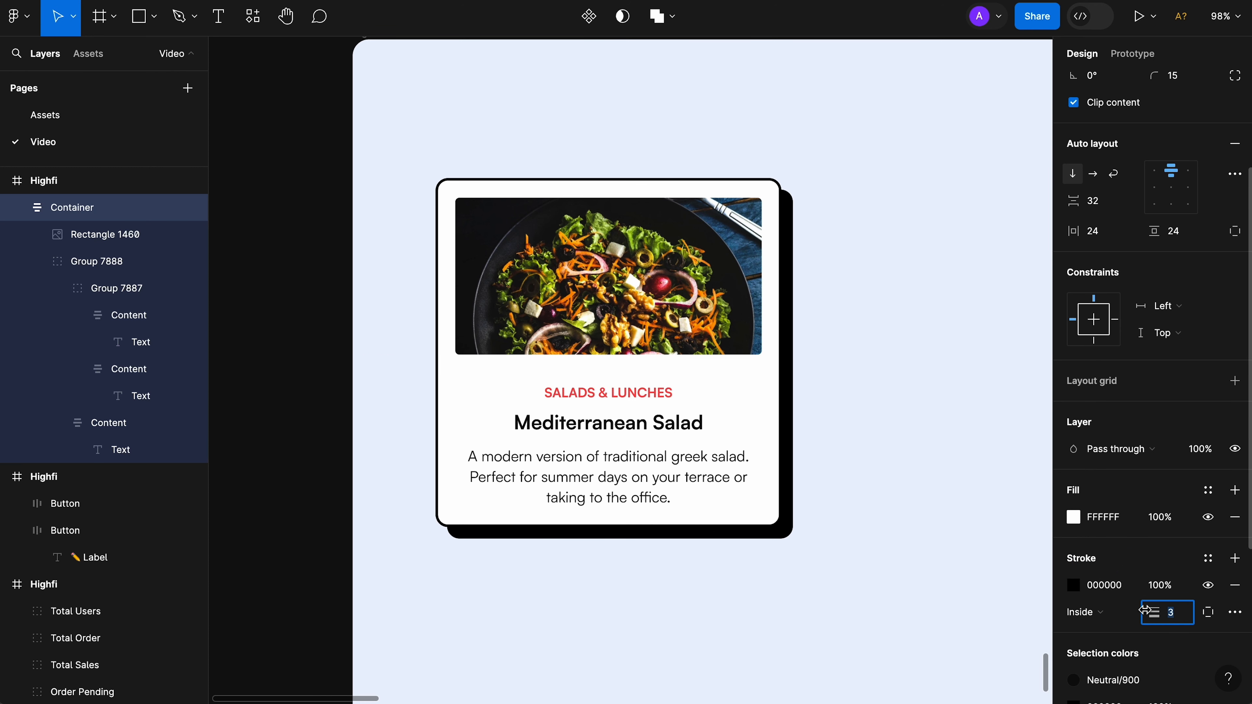
{"action": "left_click", "coordinate": [923, 470]}
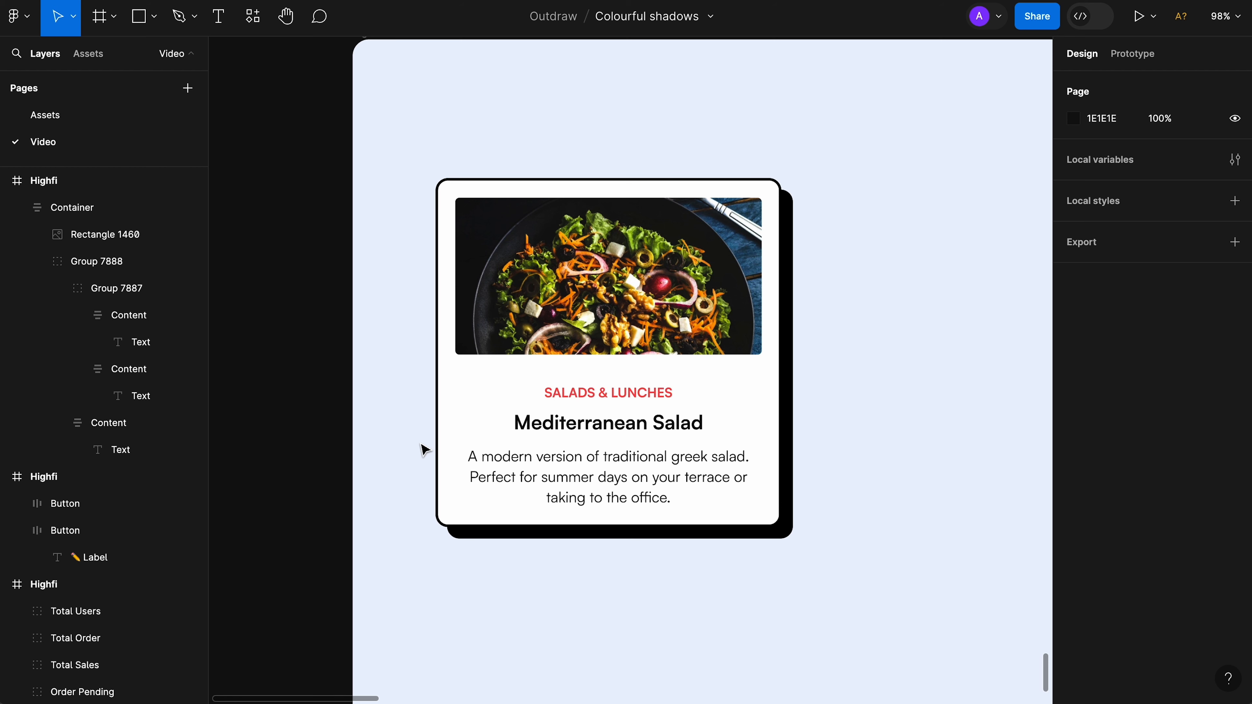
Step: Duplicate the salad card beside the original in the same frame at X 712, Y 169
{"action": "scroll", "coordinate": [422, 447], "scroll_direction": "down", "scroll_amount": 5}
{"action": "left_click_drag", "start_coordinate": [510, 421], "coordinate": [794, 421]}
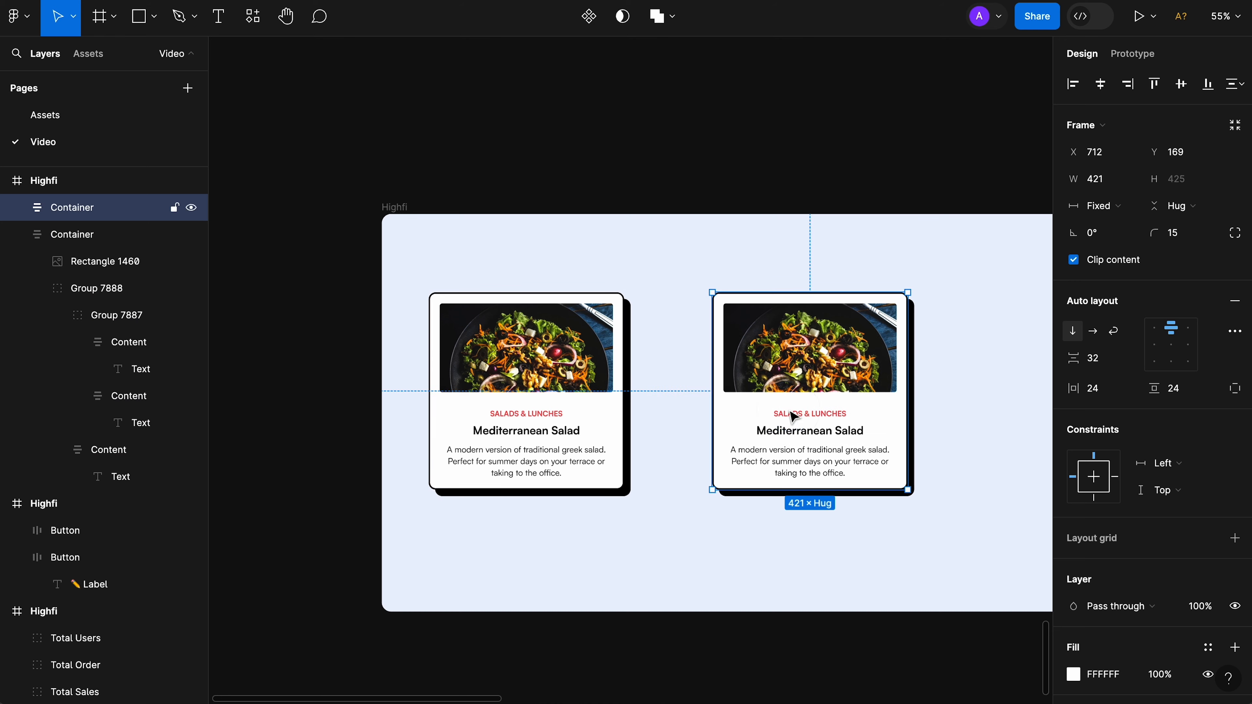
{"action": "left_click", "coordinate": [983, 483]}
Step: Remove the black stroke from the duplicated salad card
{"action": "scroll", "coordinate": [917, 476], "scroll_direction": "up", "scroll_amount": 5}
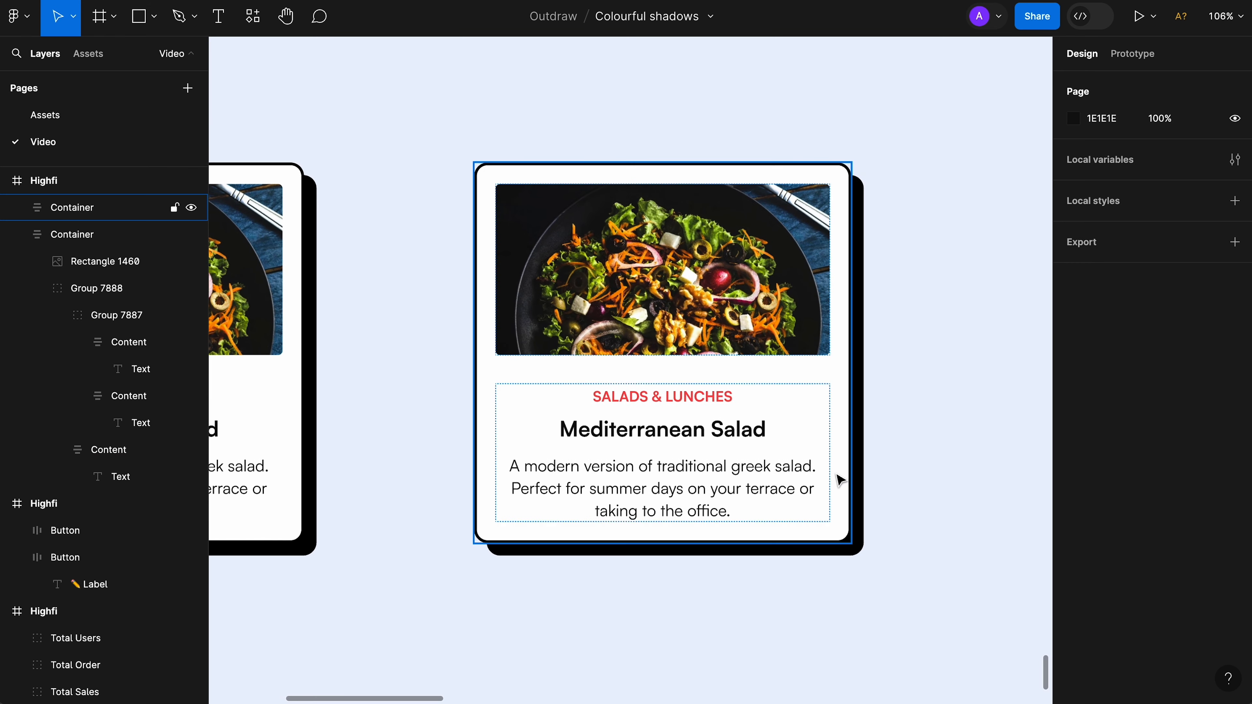
{"action": "left_click", "coordinate": [857, 464]}
{"action": "scroll", "coordinate": [1178, 594], "scroll_direction": "down", "scroll_amount": 5}
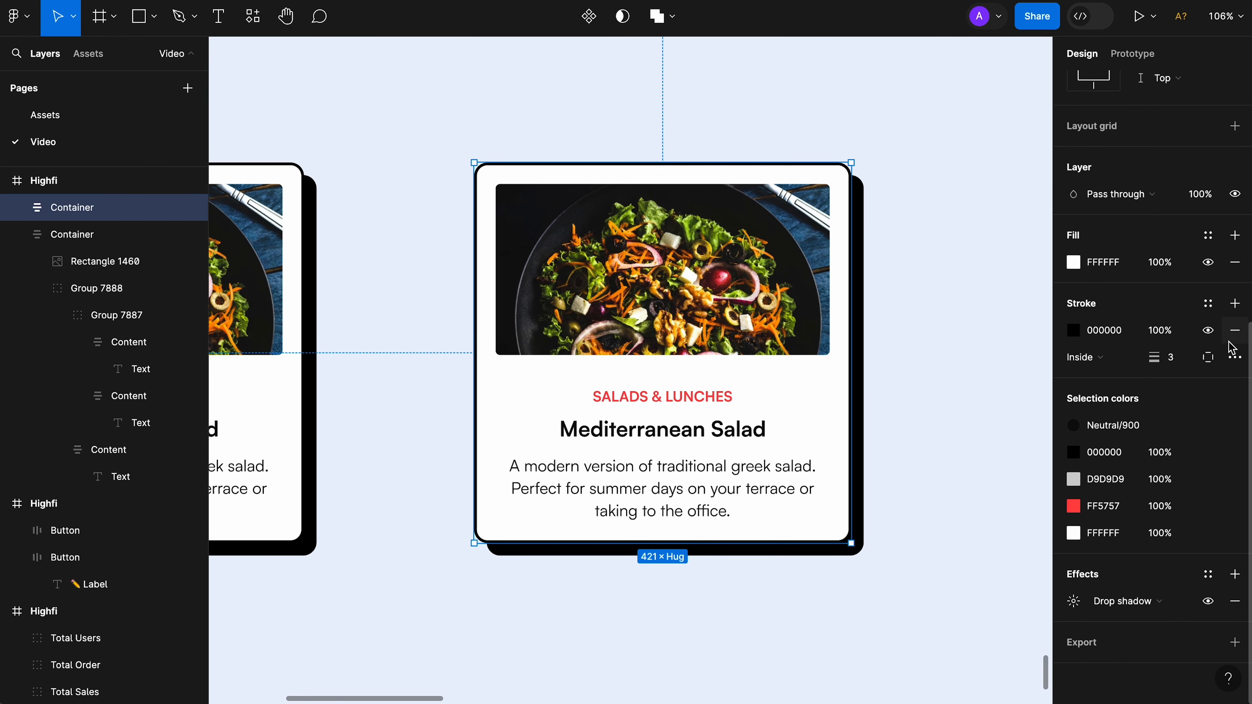
{"action": "left_click", "coordinate": [1235, 330]}
Step: Change the duplicated salad card's drop shadow colour to D2E0FF
{"action": "left_click", "coordinate": [1080, 521]}
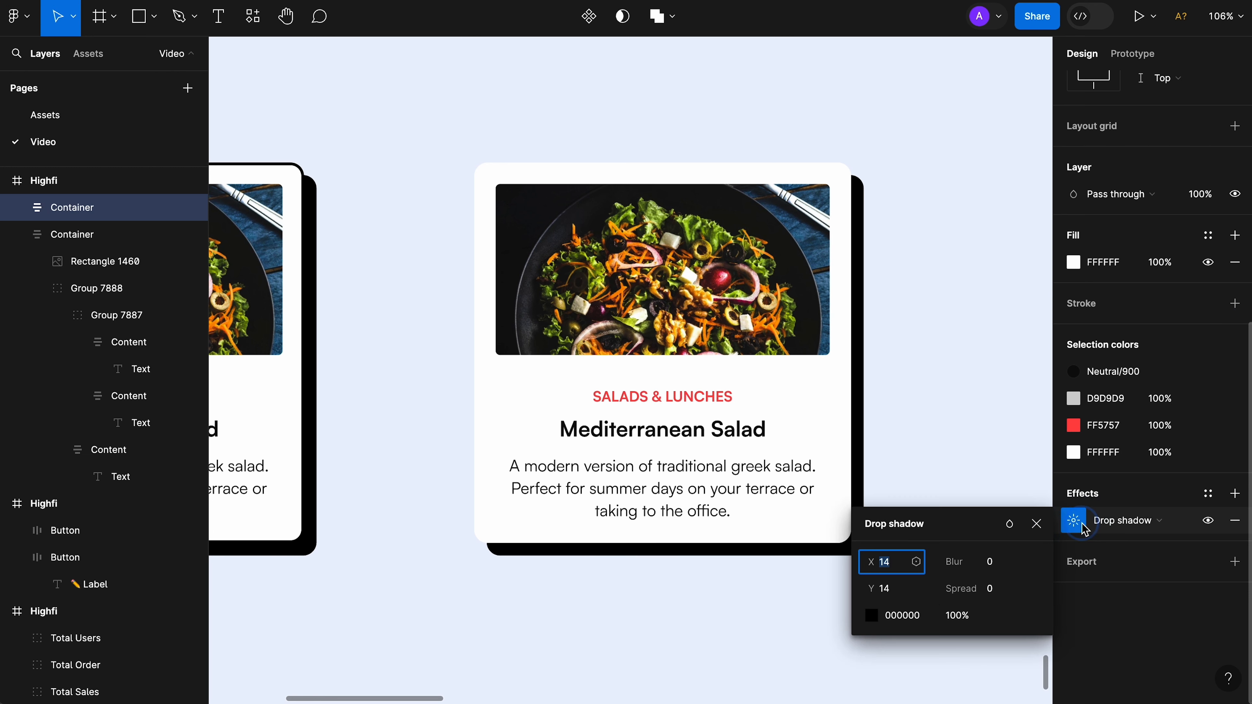
{"action": "left_click", "coordinate": [931, 623]}
{"action": "type", "text": "D2E0FF"}
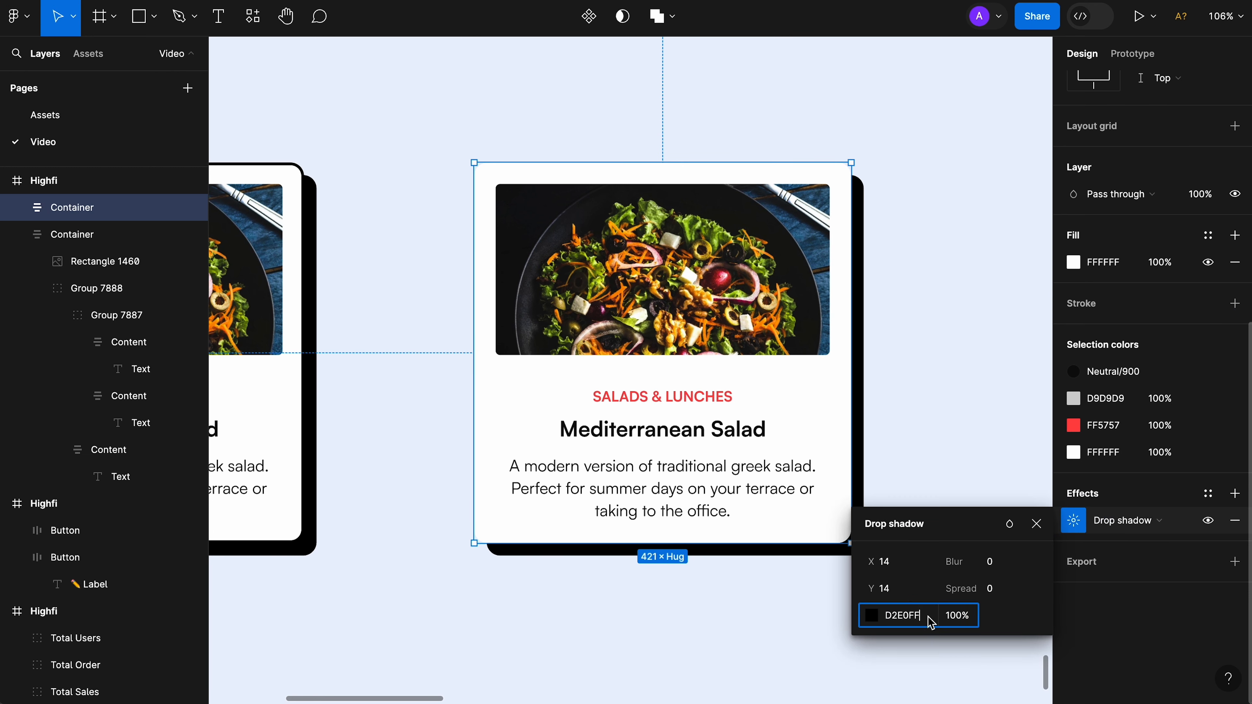
{"action": "key", "text": "Tab"}
Step: Set the duplicated salad card's drop shadow offset to 4 on both X and Y
{"action": "left_click", "coordinate": [906, 590]}
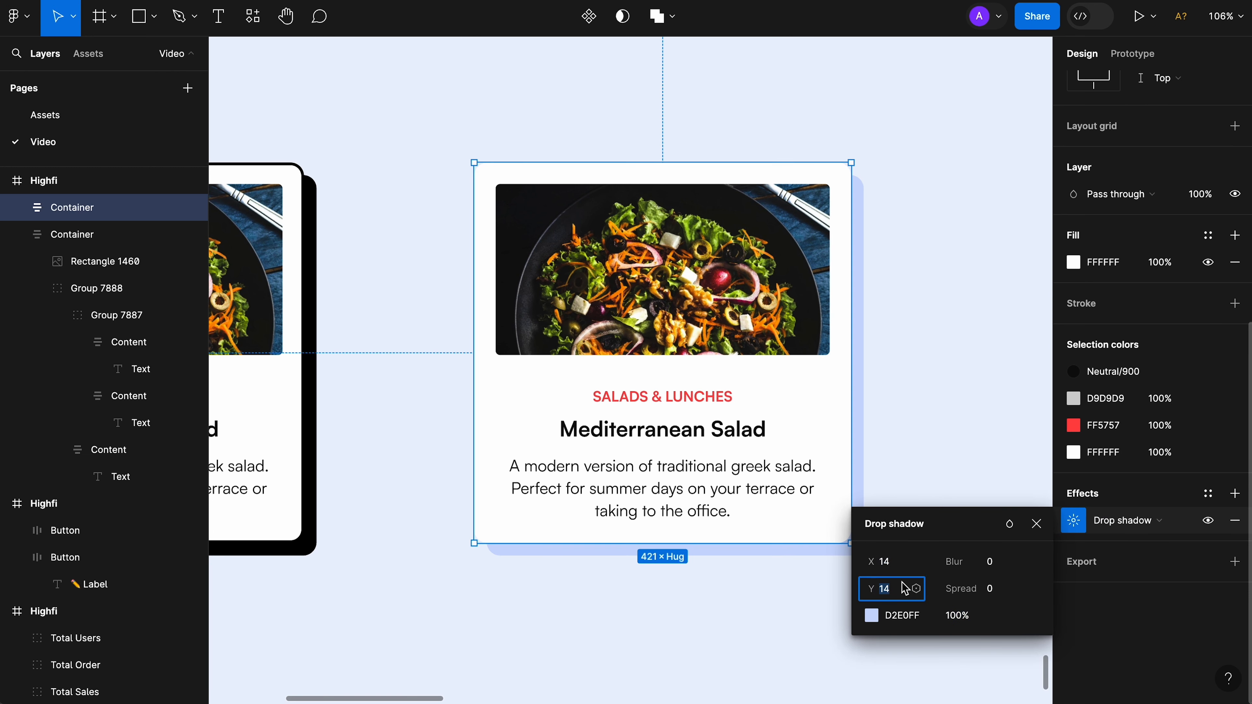
{"action": "type", "text": "4"}
{"action": "key", "text": "Tab"}
{"action": "left_click", "coordinate": [894, 563]}
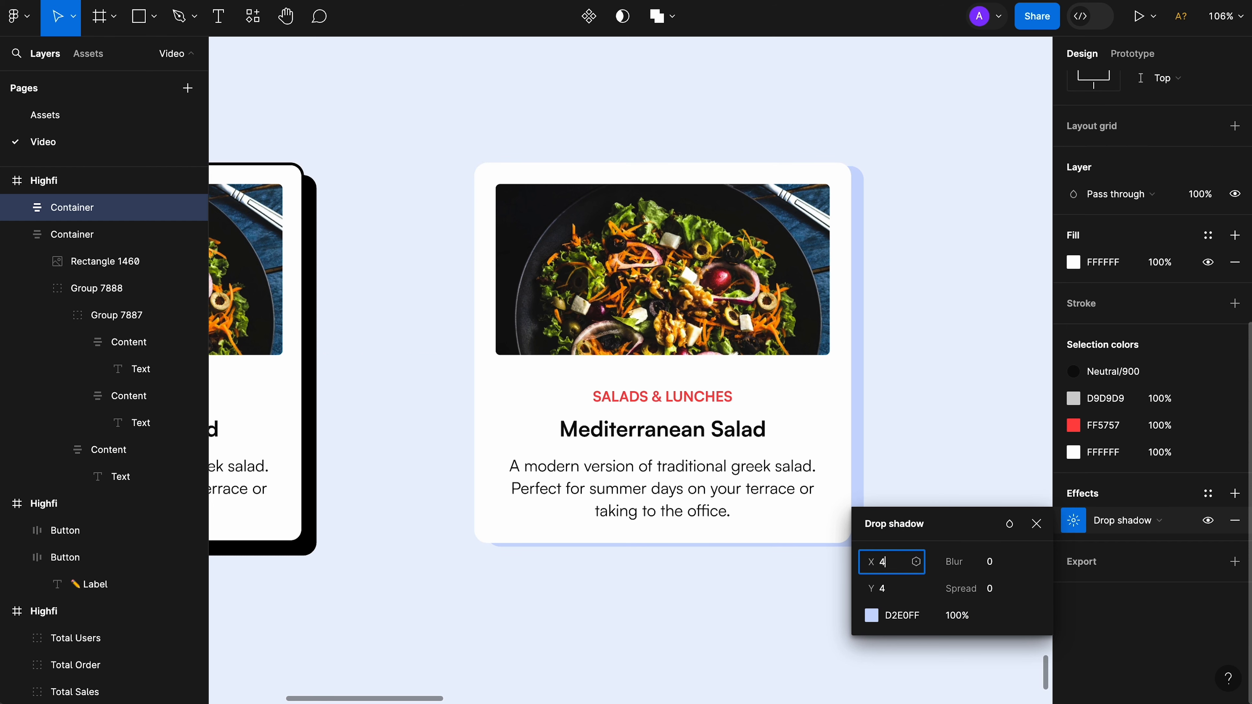
{"action": "key", "text": "Tab"}
{"action": "scroll", "coordinate": [913, 441], "scroll_direction": "right", "scroll_amount": 2}
{"action": "scroll", "coordinate": [914, 441], "scroll_direction": "down", "scroll_amount": 1}
{"action": "left_click", "coordinate": [912, 441]}
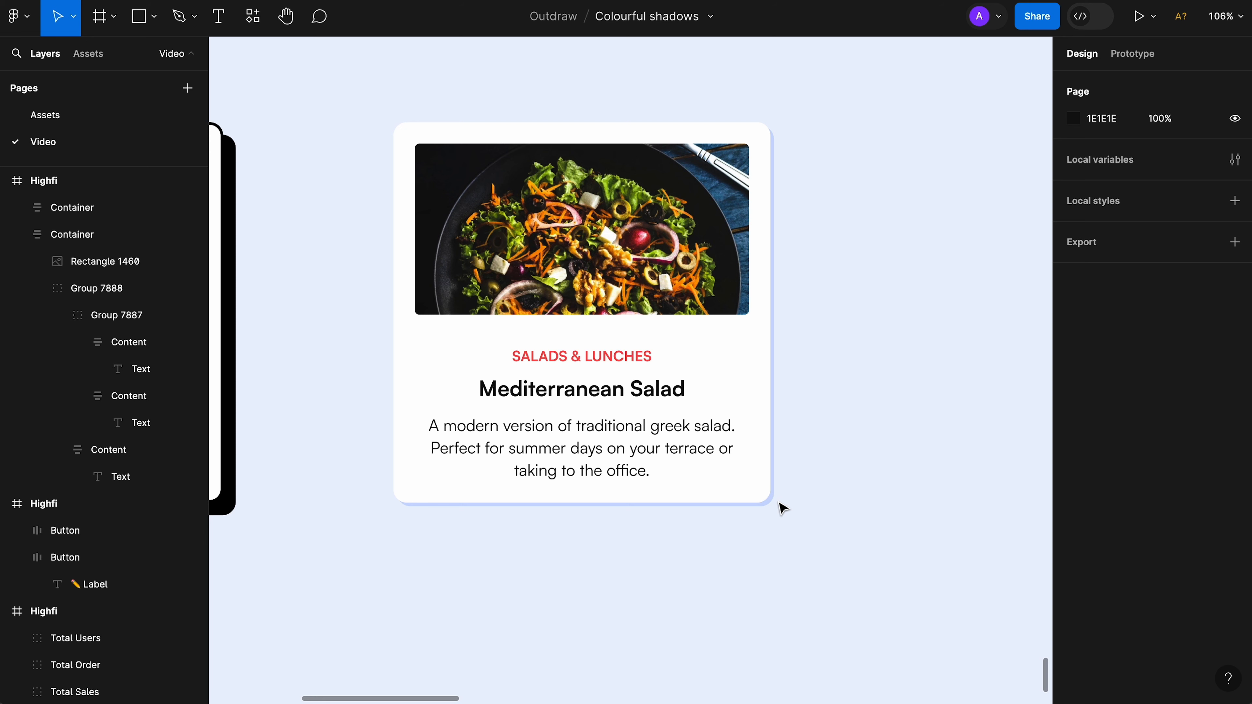
Step: Duplicate the blue-shadowed salad card into the free space beside it at X 1273, Y 169
{"action": "scroll", "coordinate": [783, 508], "scroll_direction": "down", "scroll_amount": 5}
{"action": "scroll", "coordinate": [783, 508], "scroll_direction": "left", "scroll_amount": 5}
{"action": "scroll", "coordinate": [782, 508], "scroll_direction": "up", "scroll_amount": 3}
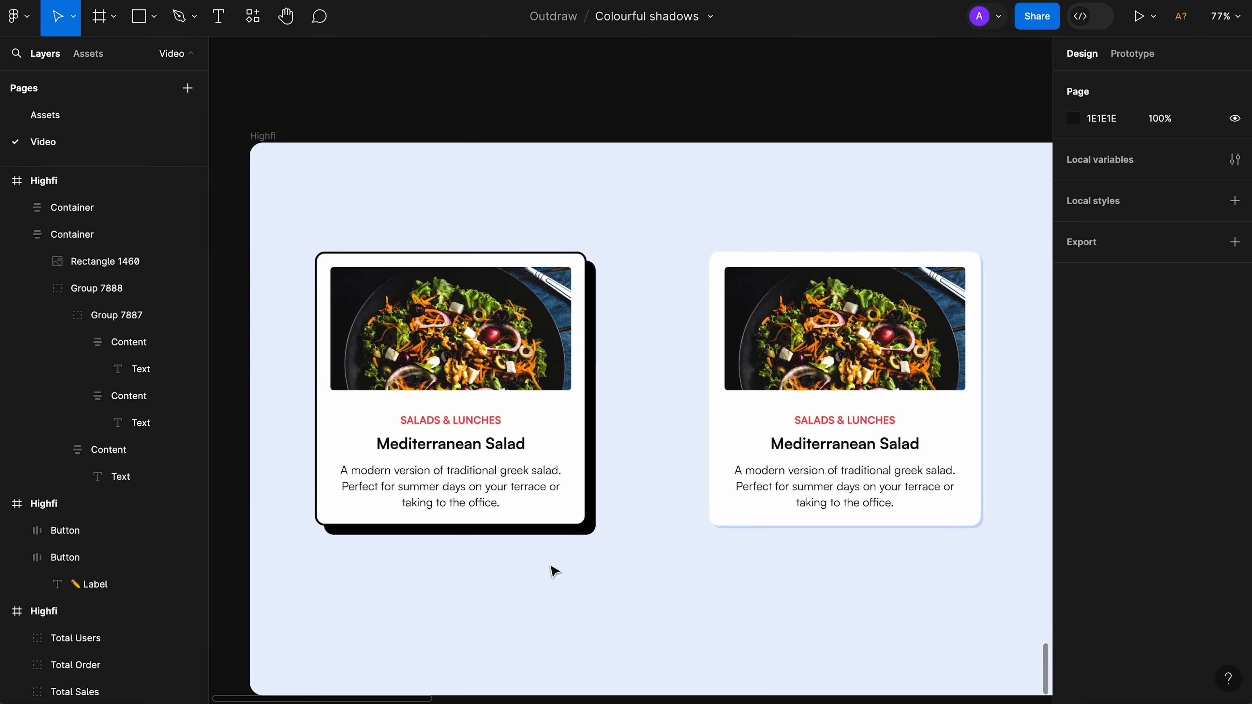
{"action": "scroll", "coordinate": [607, 539], "scroll_direction": "right", "scroll_amount": 6}
{"action": "scroll", "coordinate": [607, 539], "scroll_direction": "down", "scroll_amount": 2}
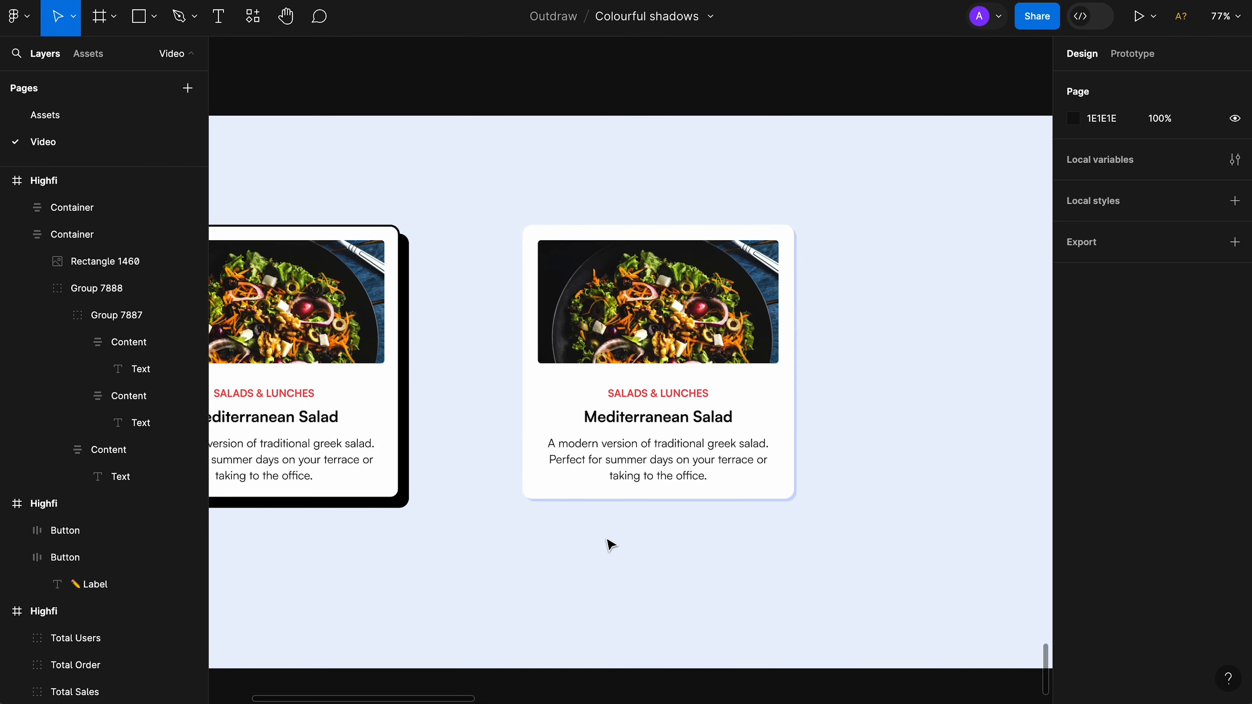
{"action": "left_click_drag", "start_coordinate": [527, 285], "coordinate": [895, 291]}
{"action": "scroll", "coordinate": [895, 291], "scroll_direction": "right", "scroll_amount": 4}
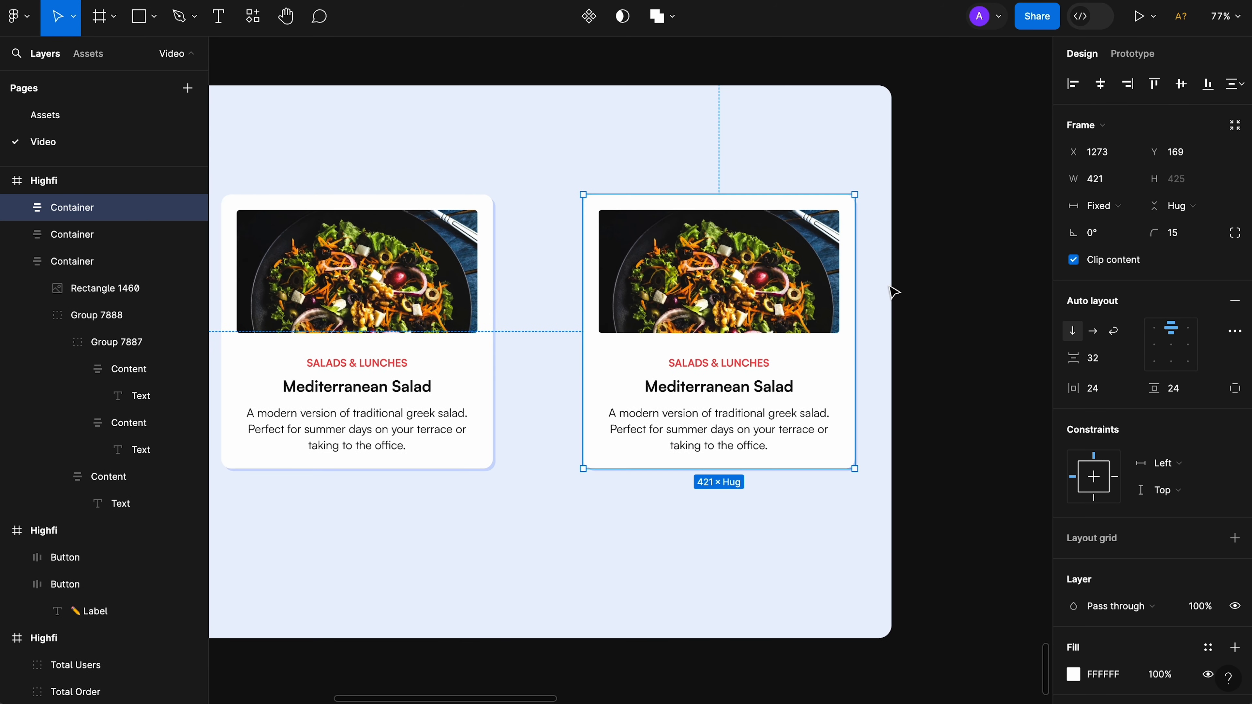
Step: Set the third salad card's drop shadow offset to 10 on both X and Y
{"action": "scroll", "coordinate": [1154, 543], "scroll_direction": "down", "scroll_amount": 7}
{"action": "left_click", "coordinate": [1074, 601]}
{"action": "type", "text": "10"}
{"action": "key", "text": "Tab"}
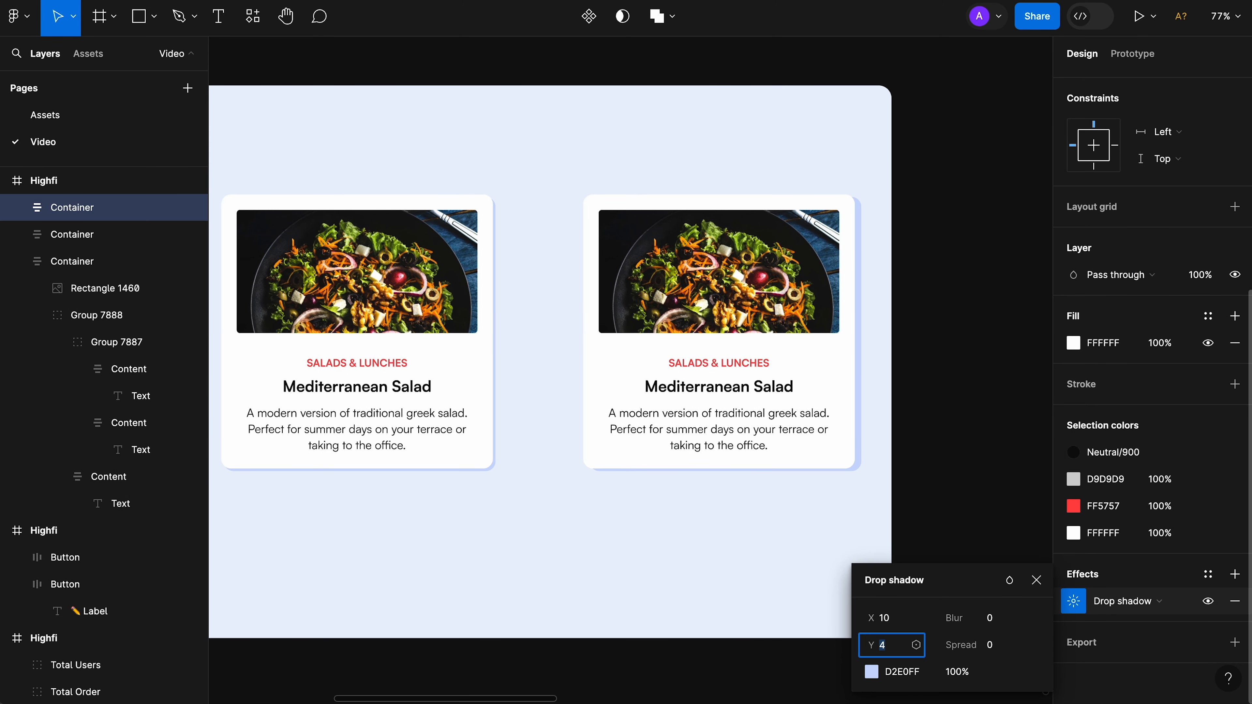
{"action": "type", "text": "10"}
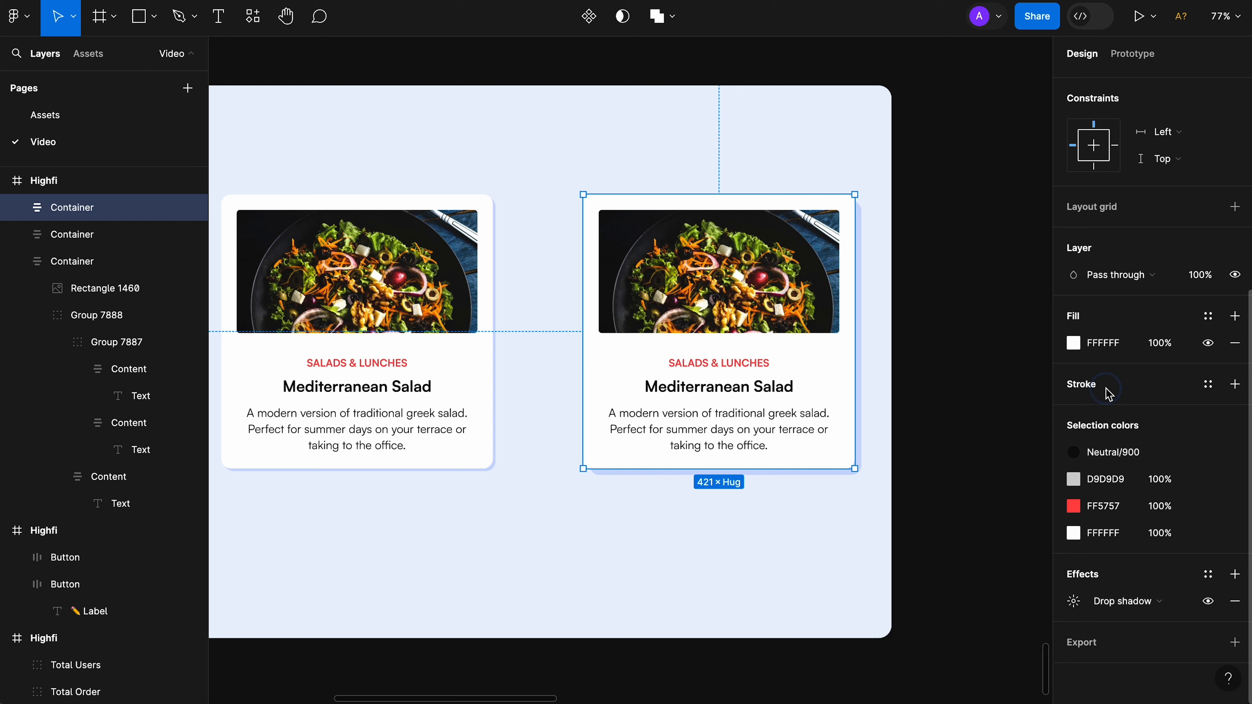
Step: Add a D2E0FF inside stroke with a thickness of 3 to the third salad card
{"action": "left_click", "coordinate": [1098, 390]}
{"action": "left_click", "coordinate": [1100, 391]}
{"action": "left_click", "coordinate": [1107, 414]}
{"action": "type", "text": "D2E0FF"}
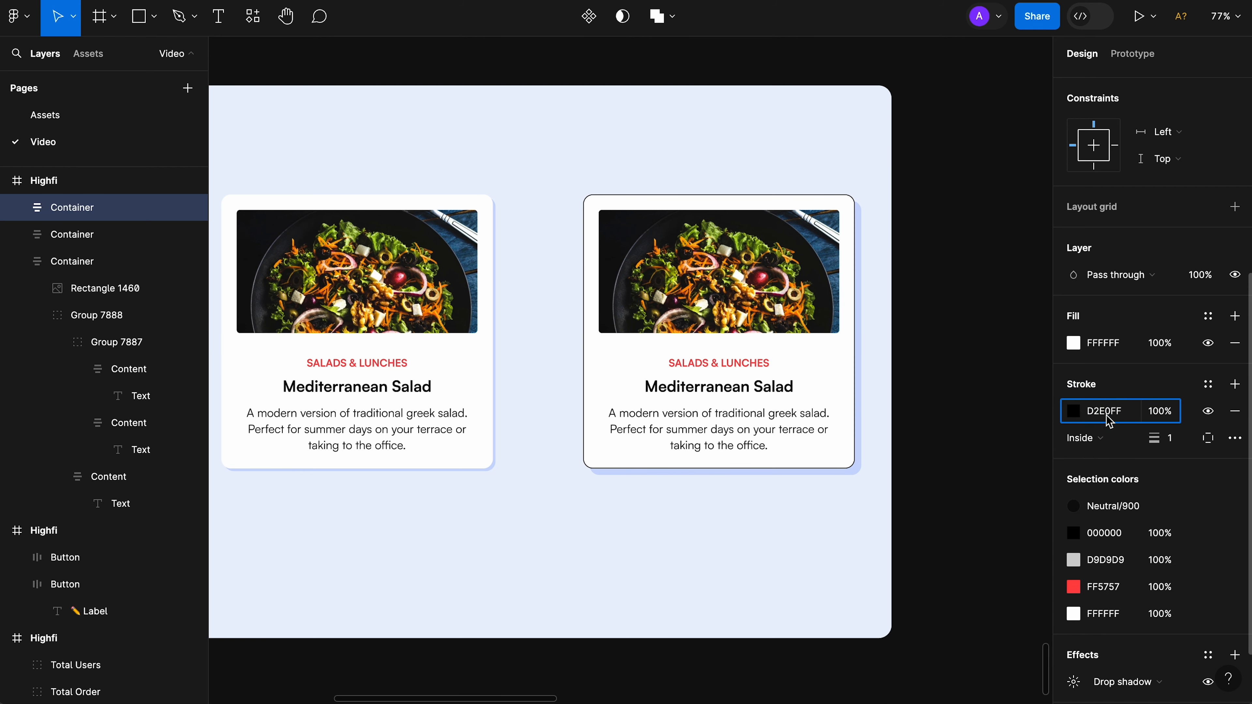
{"action": "key", "text": "Return"}
{"action": "left_click", "coordinate": [1169, 438]}
{"action": "type", "text": "3"}
{"action": "key", "text": "Return"}
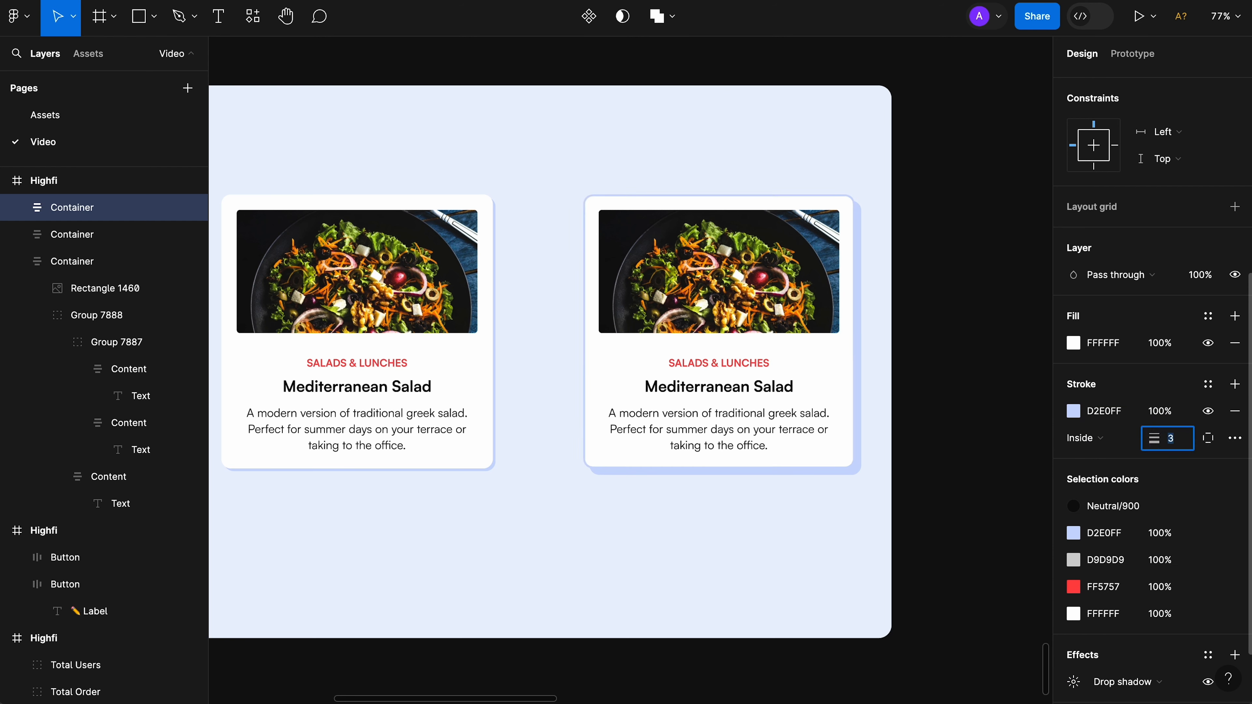
{"action": "left_click", "coordinate": [976, 389]}
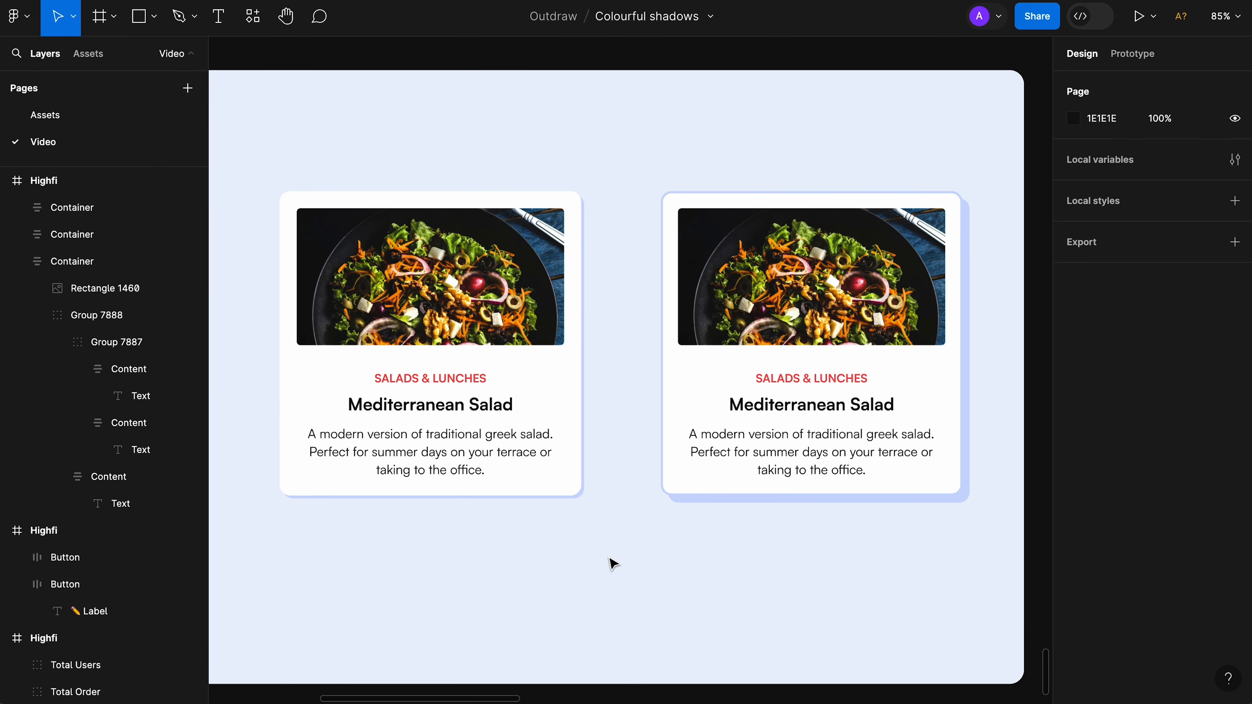
Step: Compare the black and light blue hard offset shadows across the three salad cards
{"action": "scroll", "coordinate": [609, 560], "scroll_direction": "down", "scroll_amount": 3}
{"action": "scroll", "coordinate": [610, 560], "scroll_direction": "left", "scroll_amount": 3}
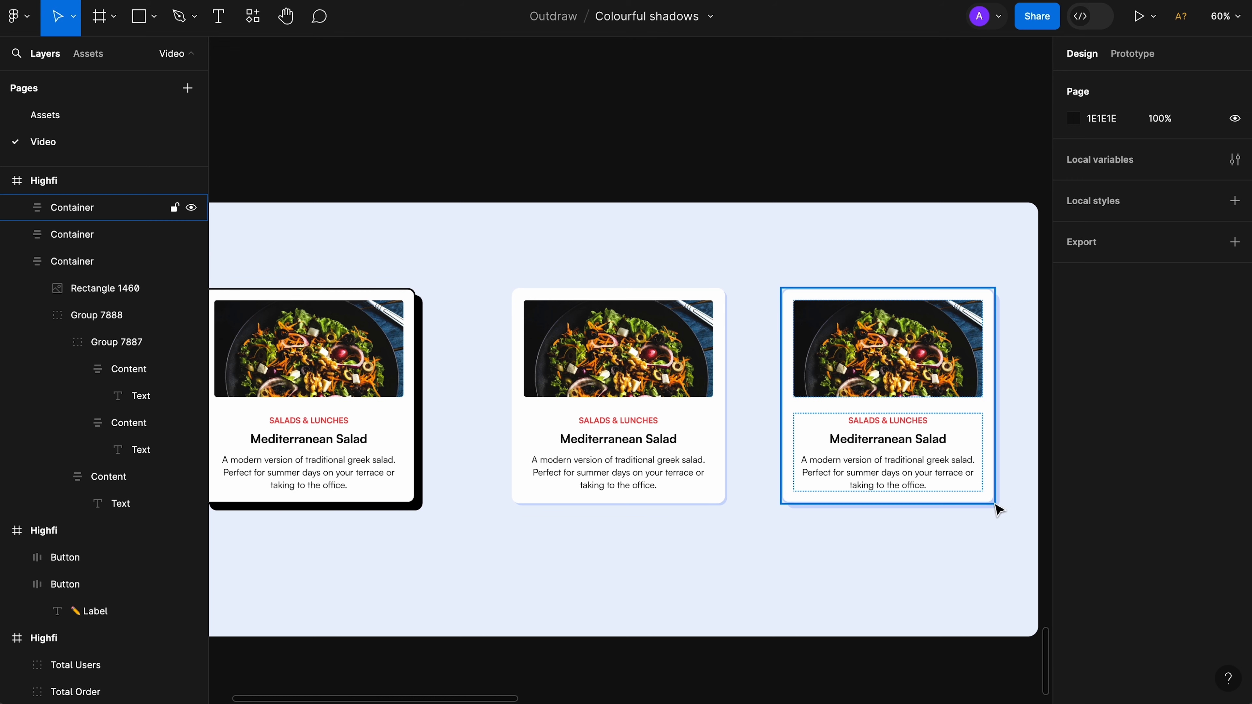
{"action": "scroll", "coordinate": [1026, 447], "scroll_direction": "up", "scroll_amount": 3}
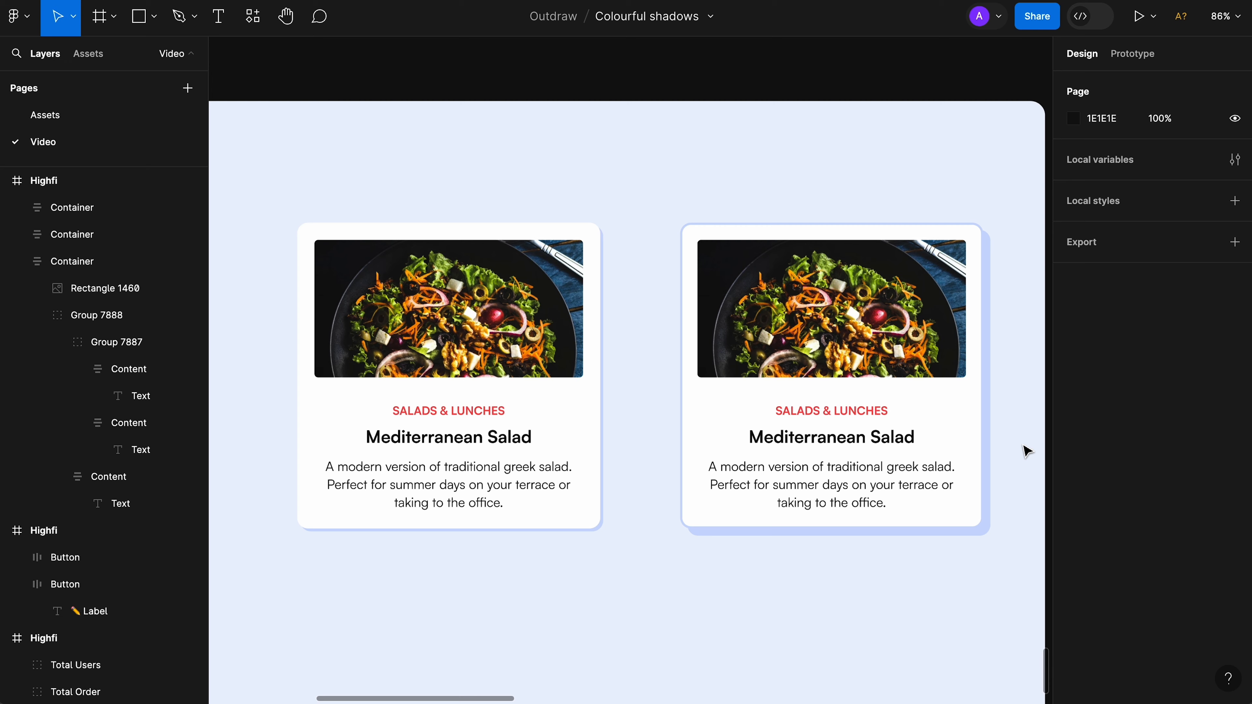
{"action": "scroll", "coordinate": [1024, 445], "scroll_direction": "down", "scroll_amount": 1}
{"action": "scroll", "coordinate": [701, 597], "scroll_direction": "left", "scroll_amount": 5}
{"action": "scroll", "coordinate": [701, 596], "scroll_direction": "up", "scroll_amount": 1}
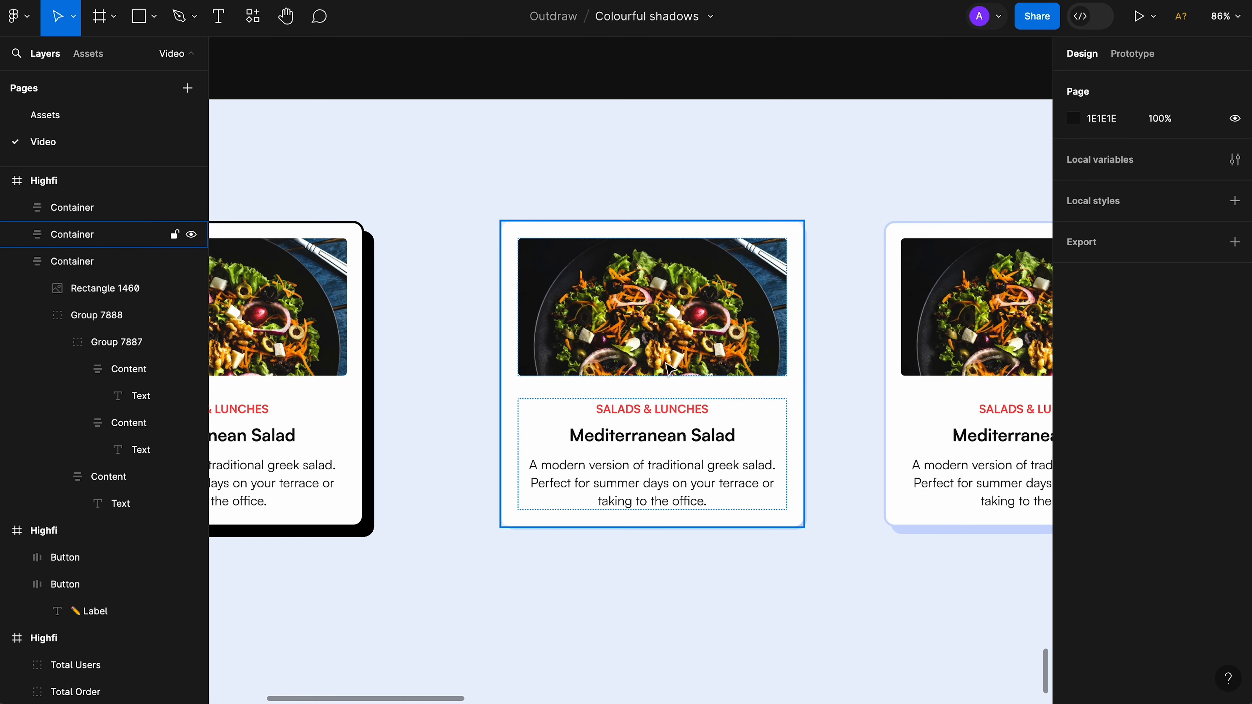
{"action": "scroll", "coordinate": [668, 368], "scroll_direction": "up", "scroll_amount": 3}
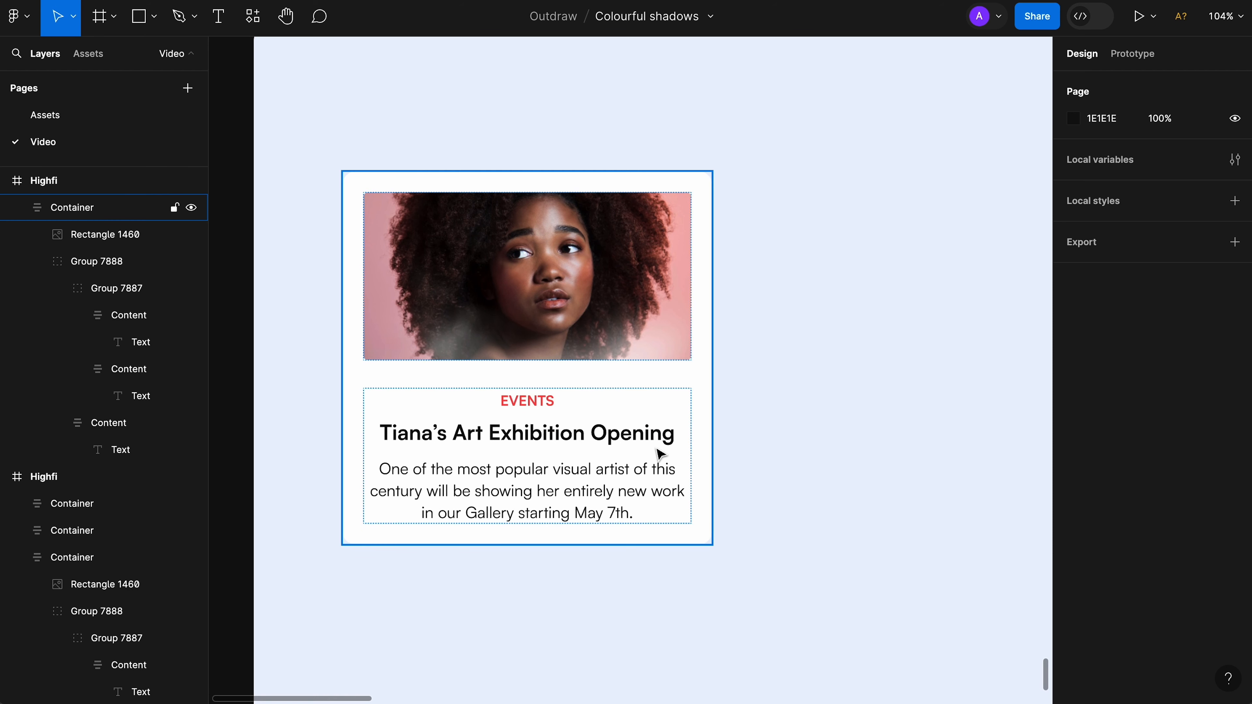
Step: Try adding a drop shadow to the art exhibition card and inspect the shadow's colour options
{"action": "left_click", "coordinate": [710, 410]}
{"action": "scroll", "coordinate": [1108, 433], "scroll_direction": "down", "scroll_amount": 6}
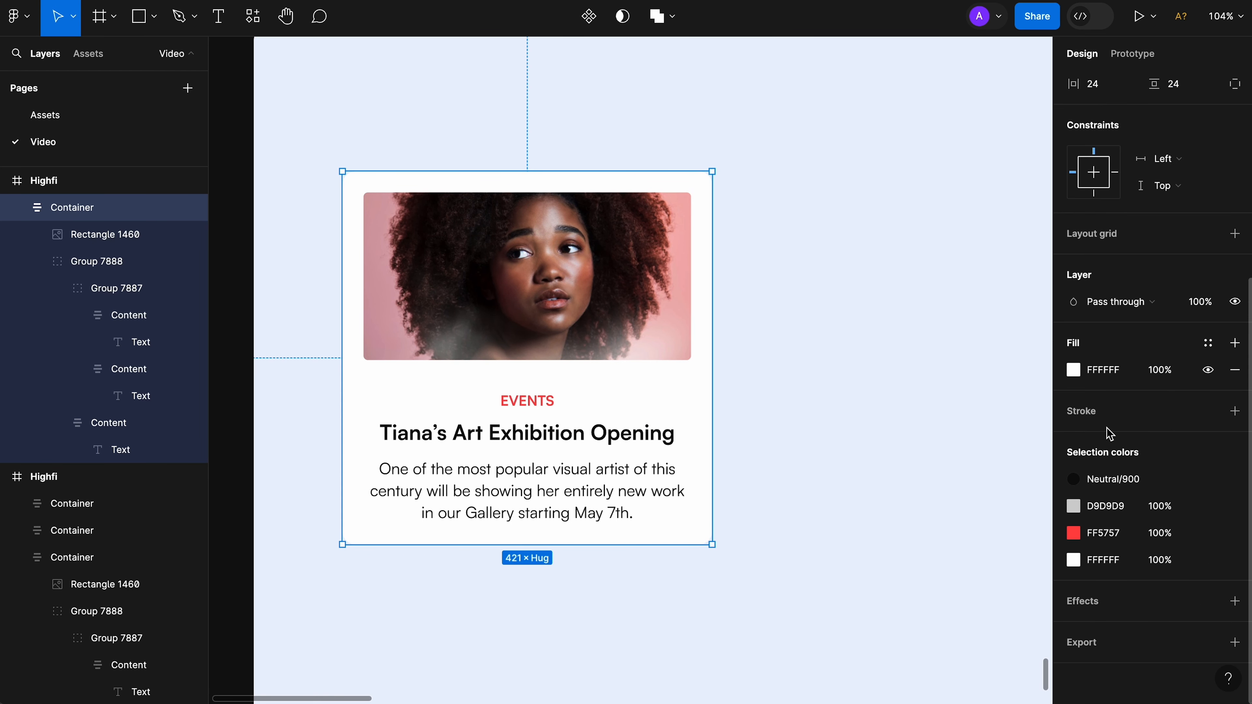
{"action": "left_click", "coordinate": [1100, 608]}
{"action": "left_click", "coordinate": [1074, 628]}
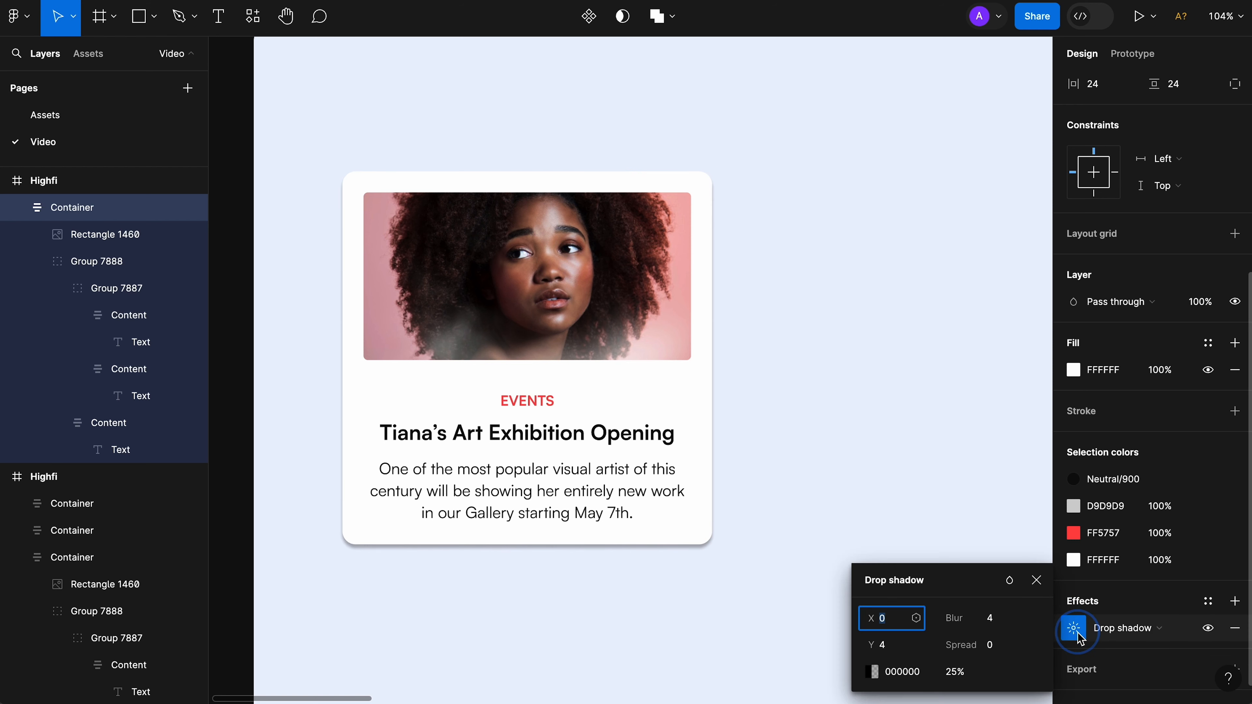
{"action": "left_click", "coordinate": [872, 672]}
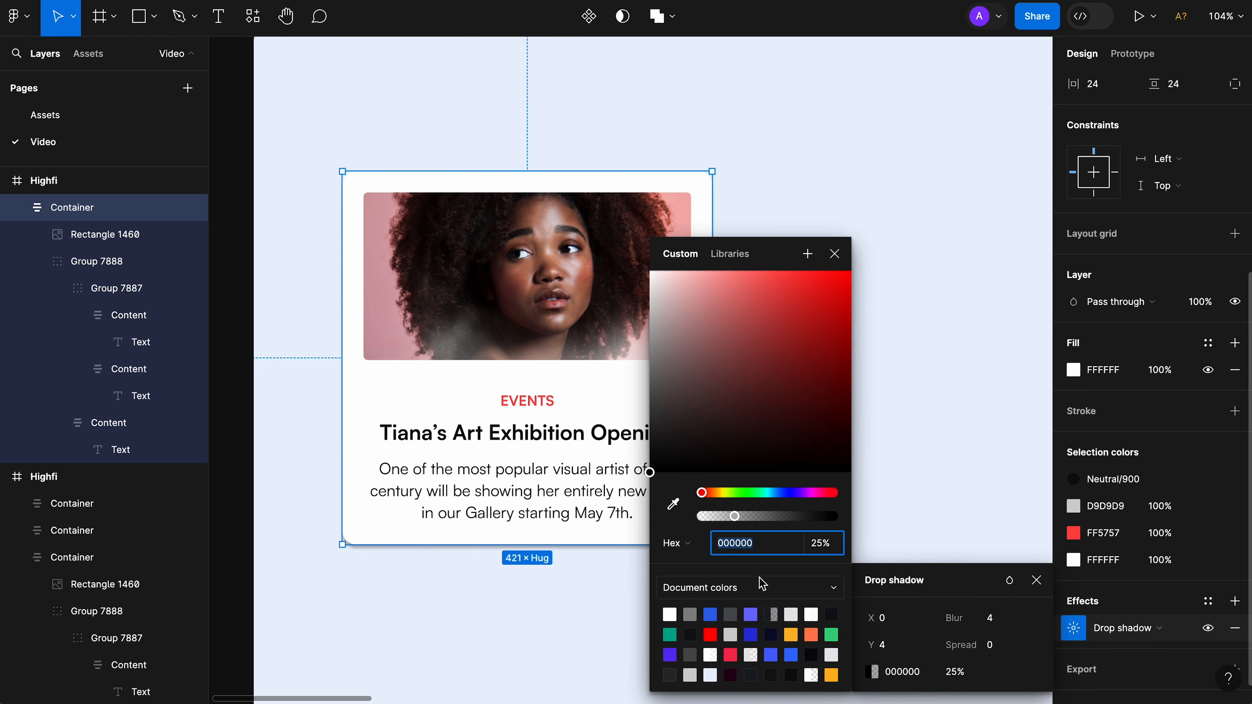
{"action": "left_click", "coordinate": [834, 255]}
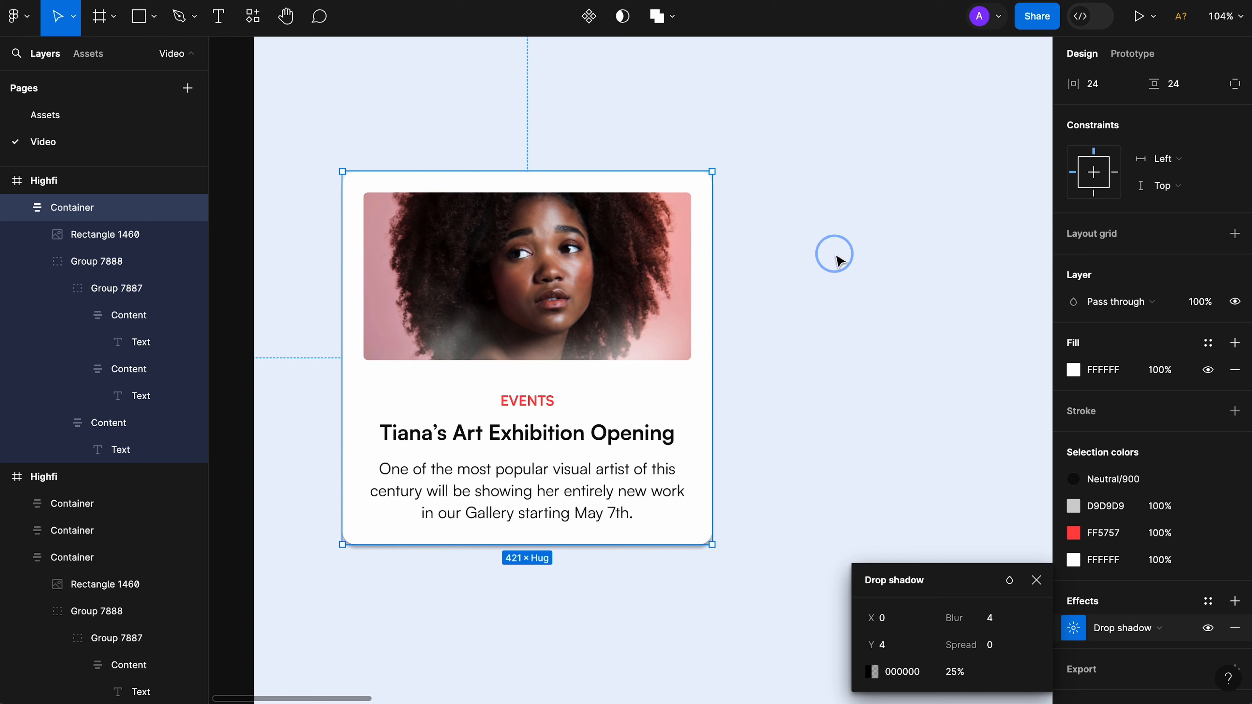
Step: Remove the drop shadow from the art exhibition card
{"action": "left_click", "coordinate": [886, 376]}
{"action": "left_click", "coordinate": [690, 471]}
{"action": "scroll", "coordinate": [1177, 581], "scroll_direction": "down", "scroll_amount": 6}
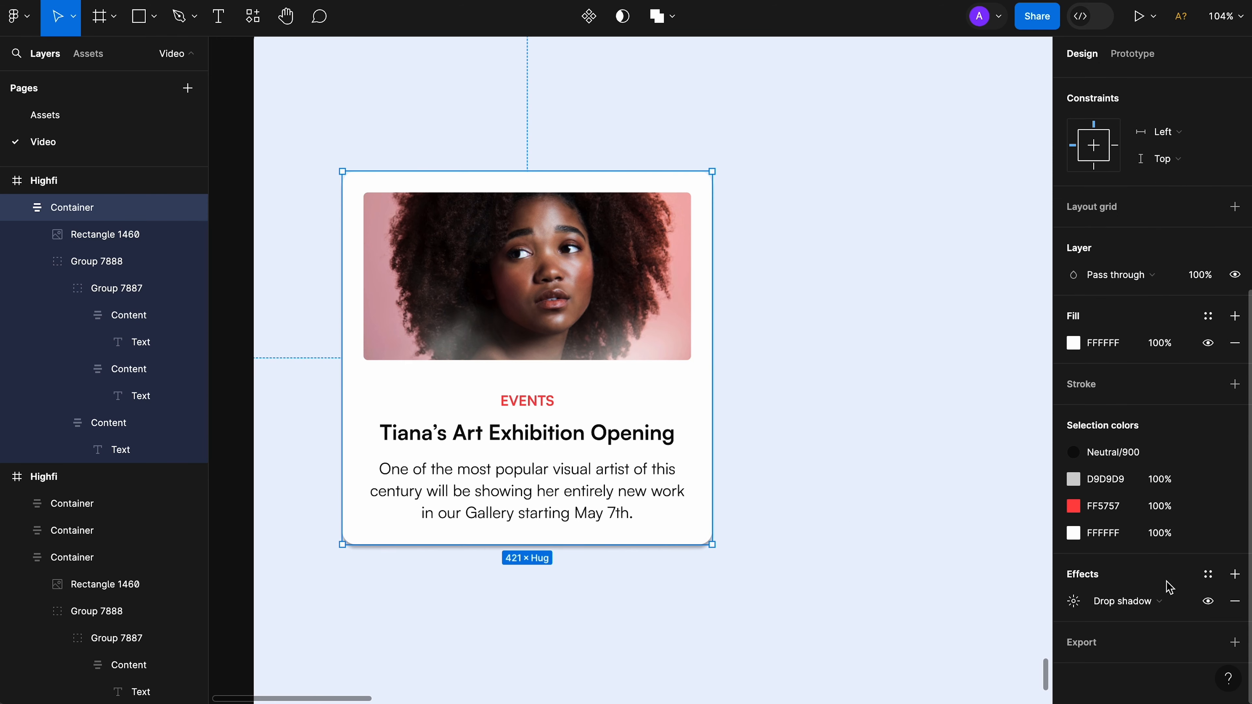
{"action": "left_click", "coordinate": [807, 574]}
Step: Duplicate the art exhibition card beside the original in the same frame at X 743, Y 169
{"action": "scroll", "coordinate": [808, 575], "scroll_direction": "down", "scroll_amount": 3}
{"action": "scroll", "coordinate": [808, 575], "scroll_direction": "right", "scroll_amount": 5}
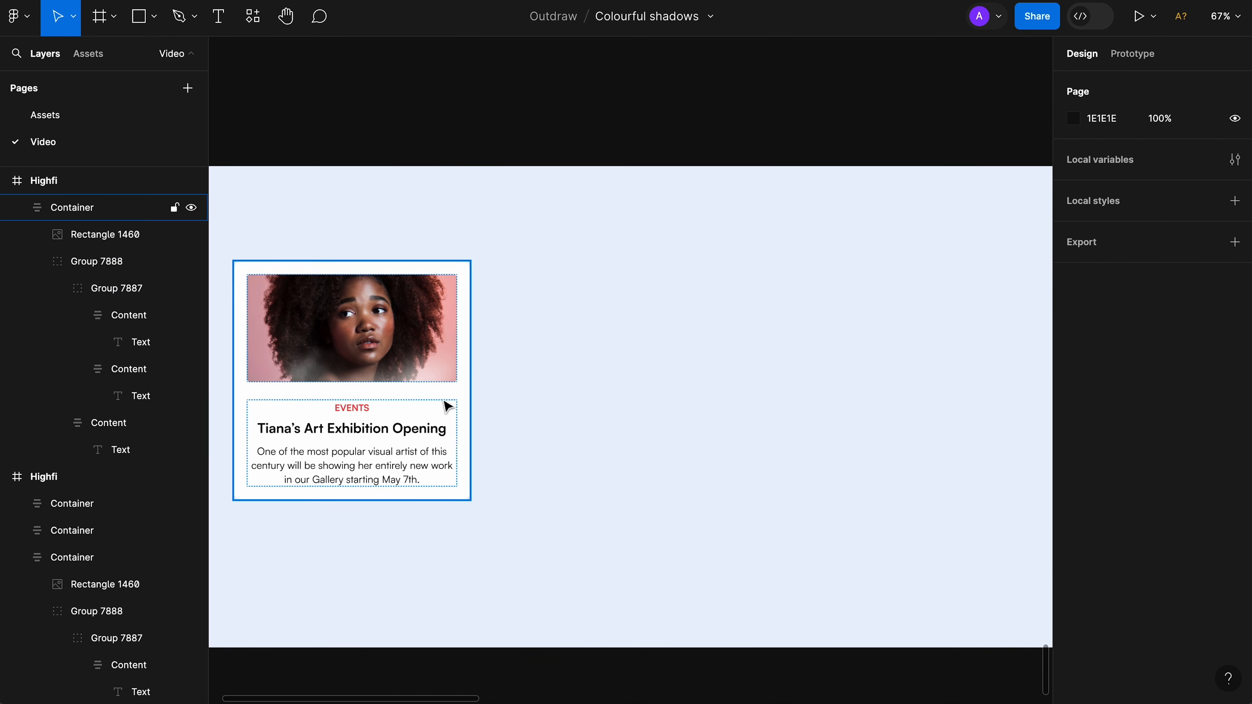
{"action": "left_click_drag", "start_coordinate": [447, 405], "coordinate": [809, 405]}
{"action": "left_click", "coordinate": [910, 422]}
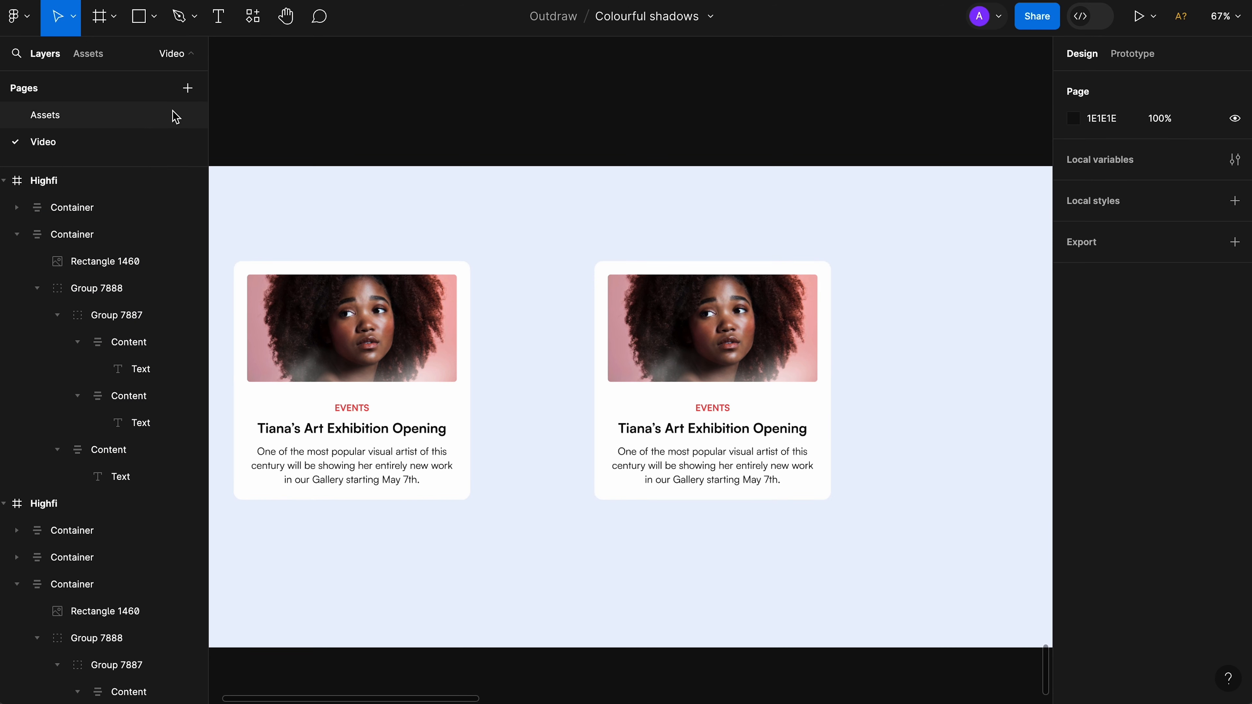
Step: Draw a rectangle over the duplicated art exhibition card, roughly the size of the card
{"action": "left_click", "coordinate": [154, 16]}
{"action": "left_click", "coordinate": [154, 49]}
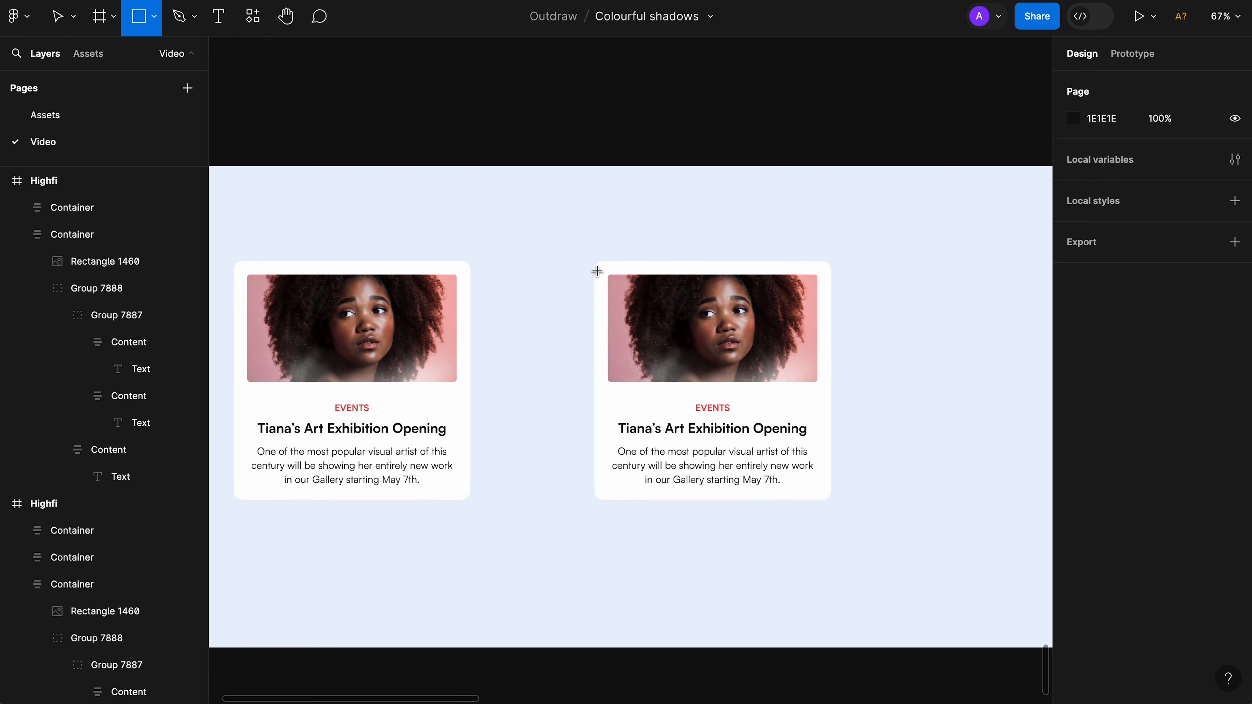
{"action": "mouse_move", "coordinate": [563, 255]}
{"action": "left_mouse_down"}
{"action": "mouse_move", "coordinate": [741, 498]}
{"action": "mouse_move", "coordinate": [805, 532]}
{"action": "left_mouse_up"}
Step: Match the rectangle to the card's size at 421 by 425 and move it beside the card at X 1263, Y 159
{"action": "left_click", "coordinate": [828, 450]}
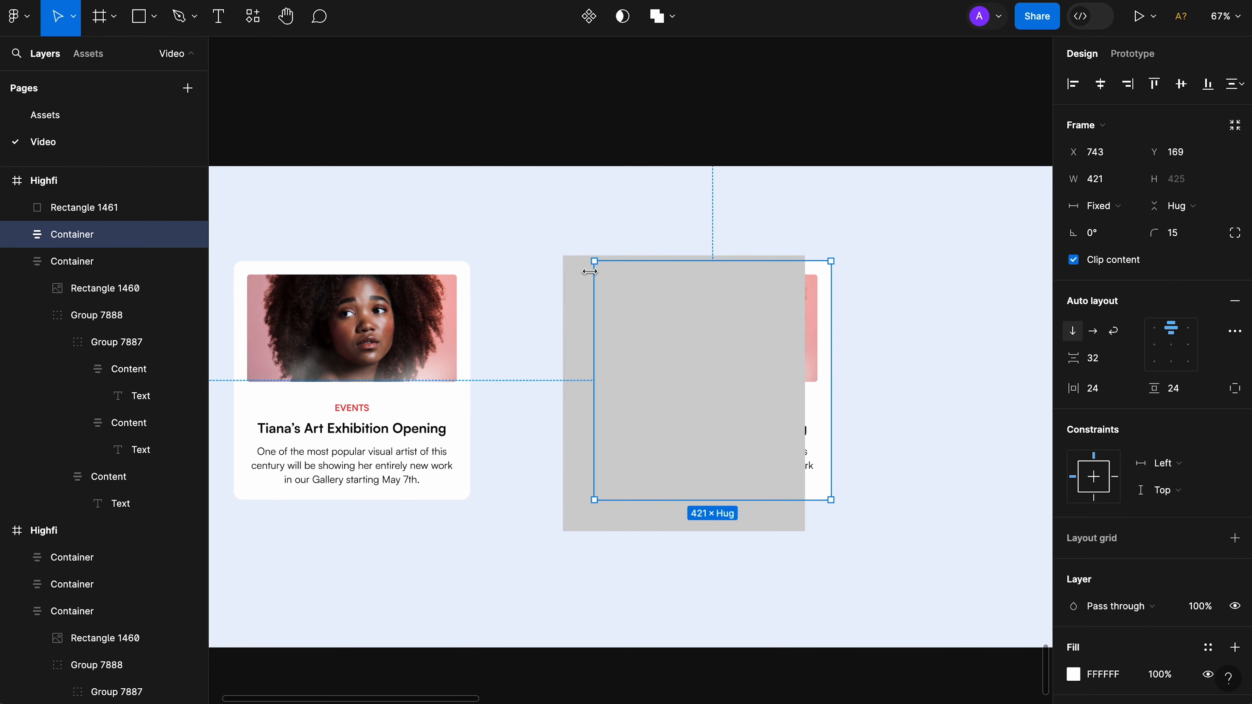
{"action": "left_click", "coordinate": [572, 280]}
{"action": "left_click", "coordinate": [1096, 155]}
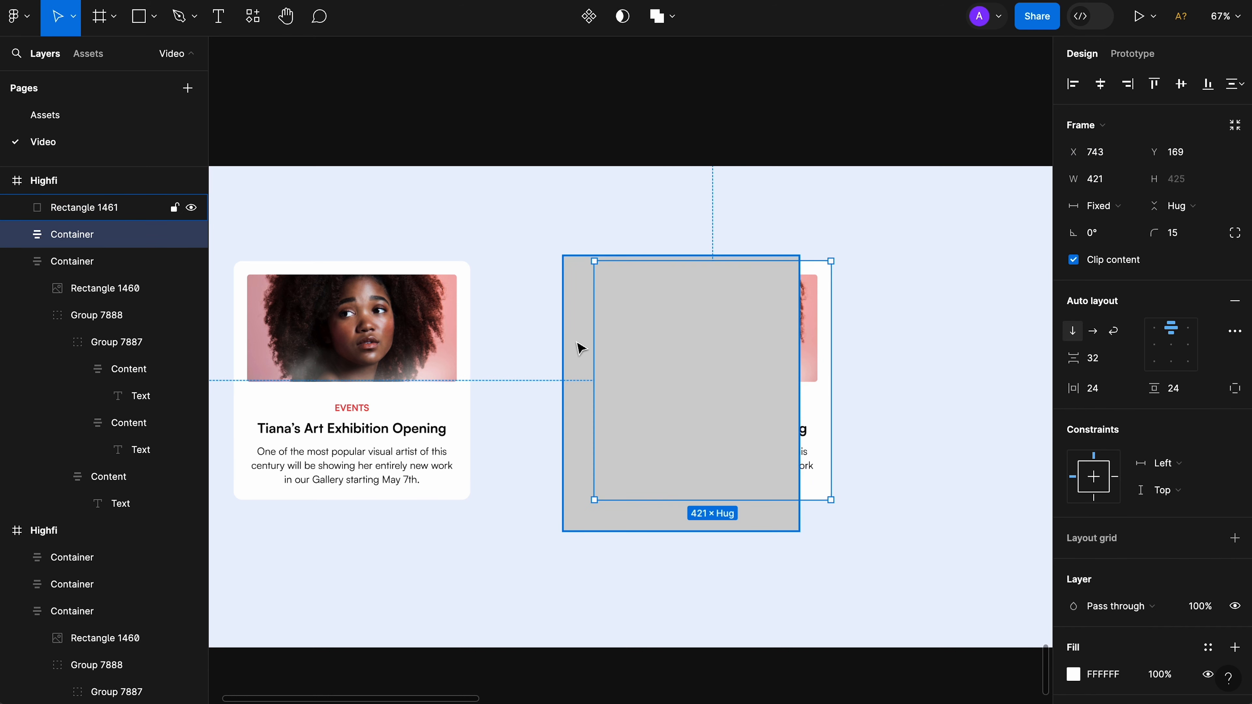
{"action": "left_click", "coordinate": [581, 347]}
{"action": "left_click", "coordinate": [1181, 152]}
{"action": "type", "text": "425"}
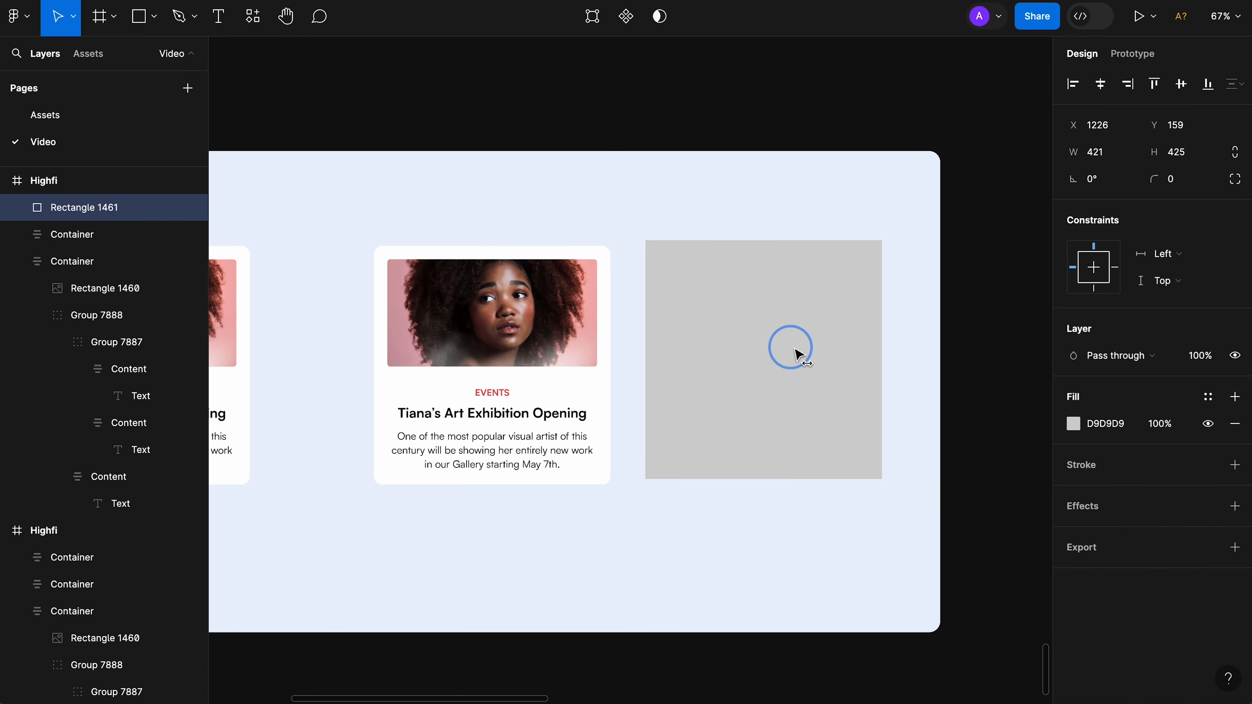
{"action": "left_click_drag", "start_coordinate": [788, 346], "coordinate": [802, 358]}
Step: Give the rectangle a linear gradient fill running diagonally from its top-left corner to its bottom-right corner
{"action": "left_click", "coordinate": [1075, 424]}
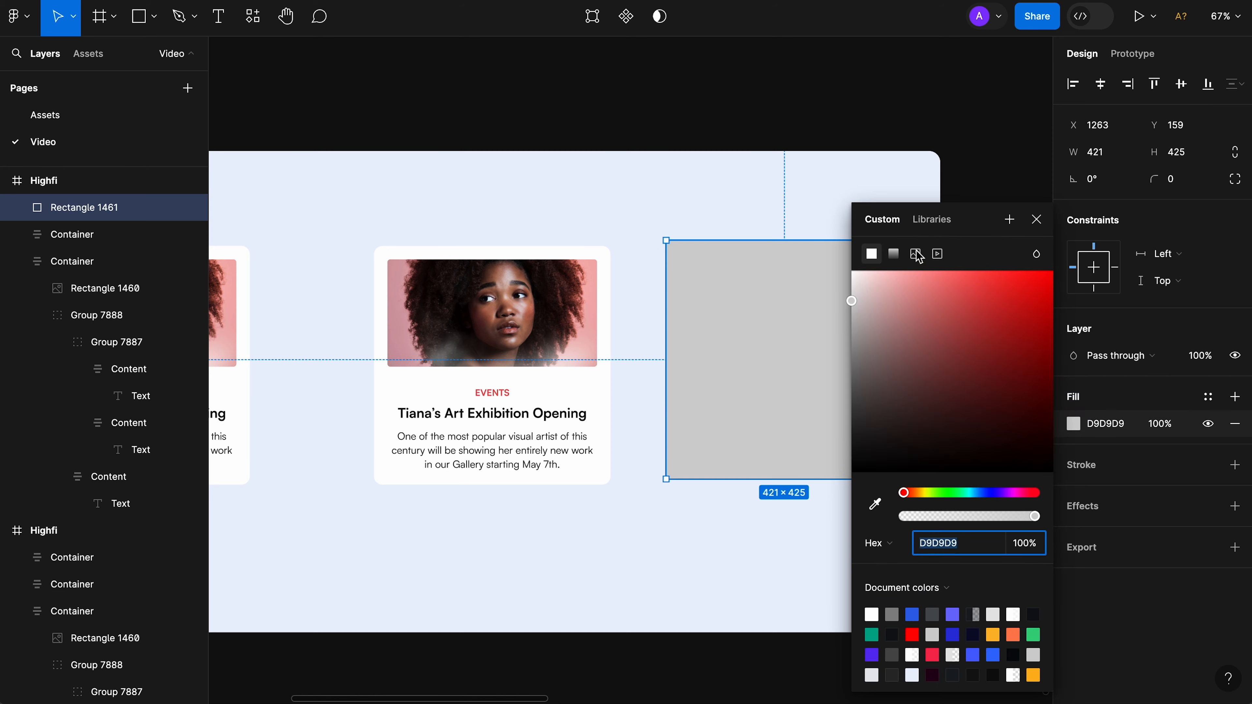
{"action": "left_click", "coordinate": [893, 159]}
{"action": "left_click_drag", "start_coordinate": [743, 243], "coordinate": [668, 241]}
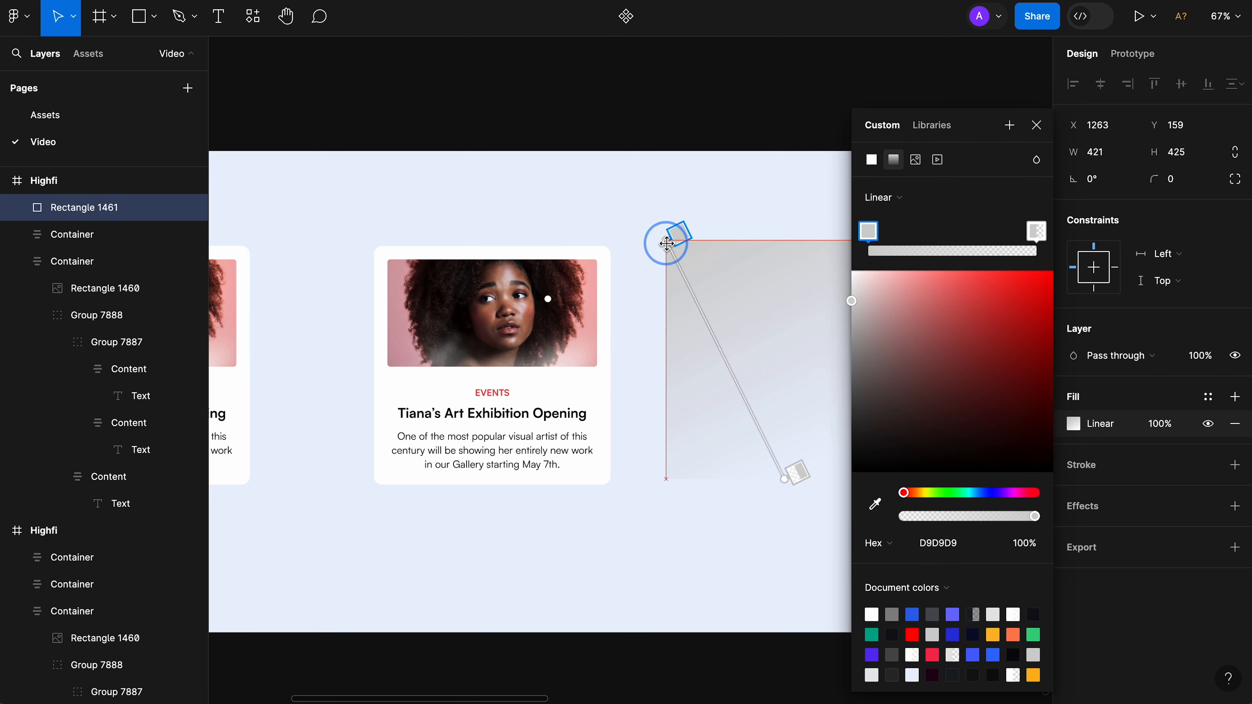
{"action": "scroll", "coordinate": [668, 247], "scroll_direction": "right", "scroll_amount": 5}
{"action": "left_click", "coordinate": [589, 430]}
{"action": "left_click_drag", "start_coordinate": [675, 433], "coordinate": [700, 438]}
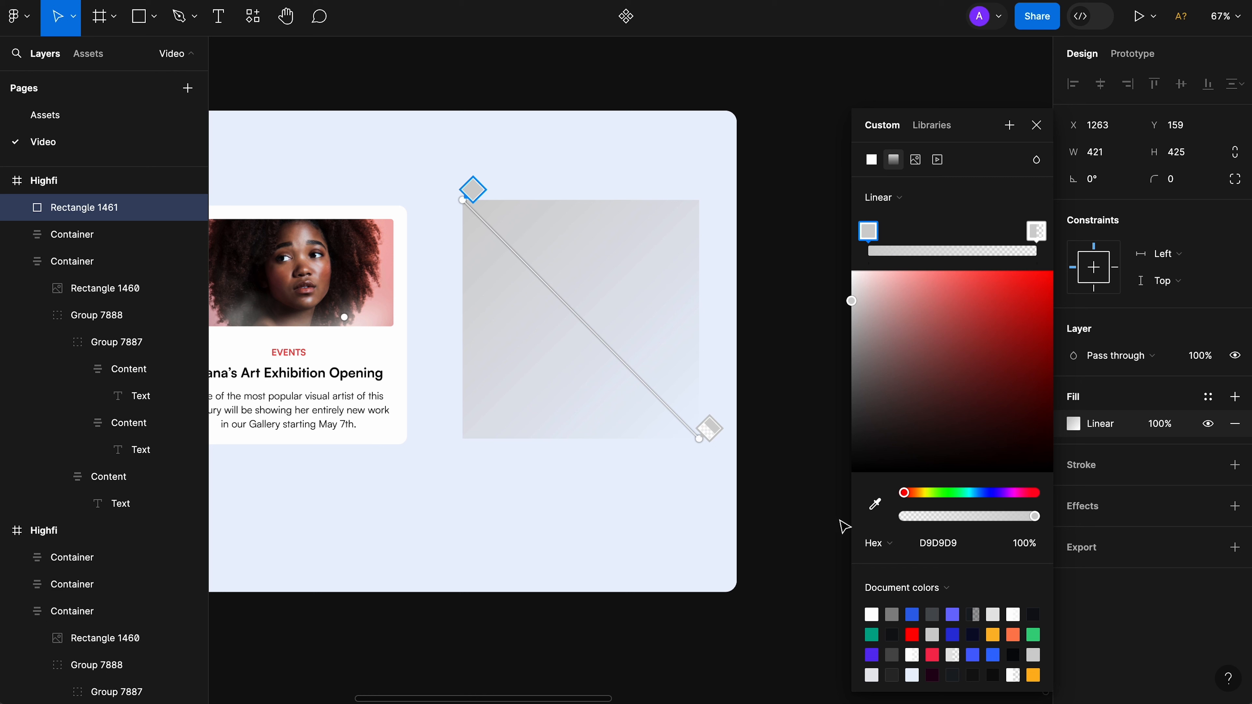
Step: Set the gradient's start colour to the pink sampled from the card photo's background and its end colour to FEC53D at 100% opacity
{"action": "left_click", "coordinate": [875, 505]}
{"action": "left_click", "coordinate": [394, 288]}
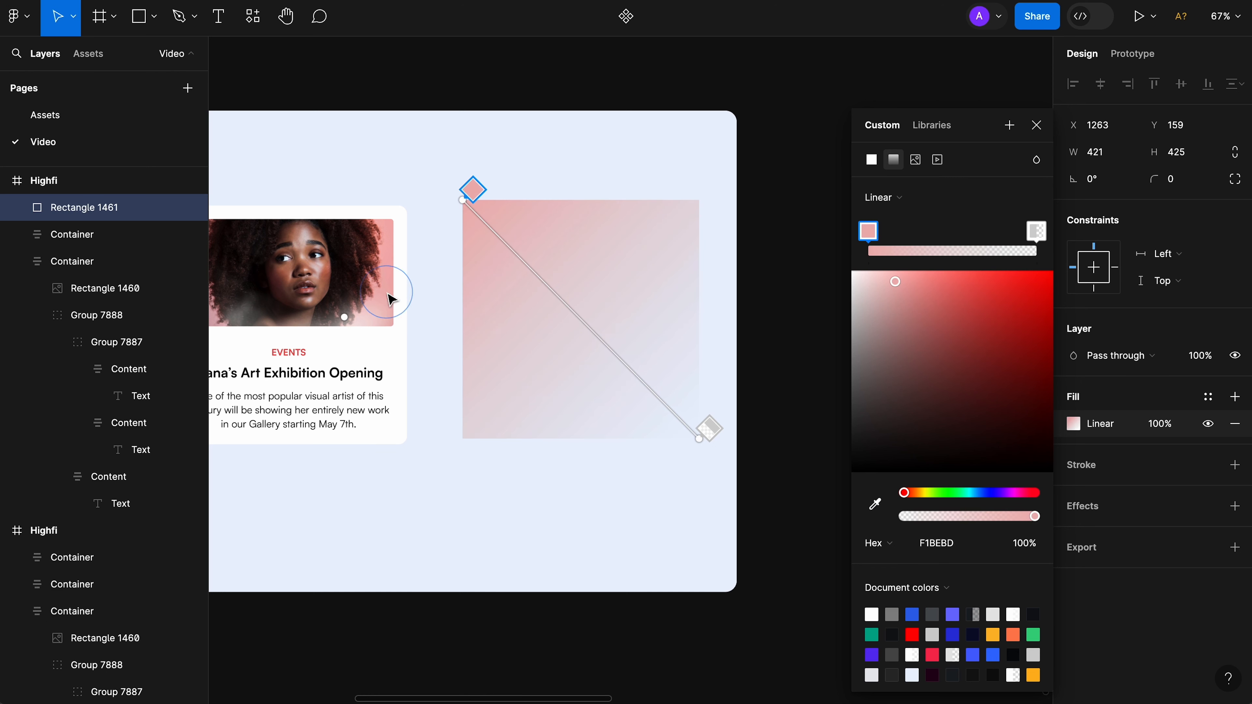
{"action": "left_click", "coordinate": [709, 428]}
{"action": "left_click", "coordinate": [966, 544]}
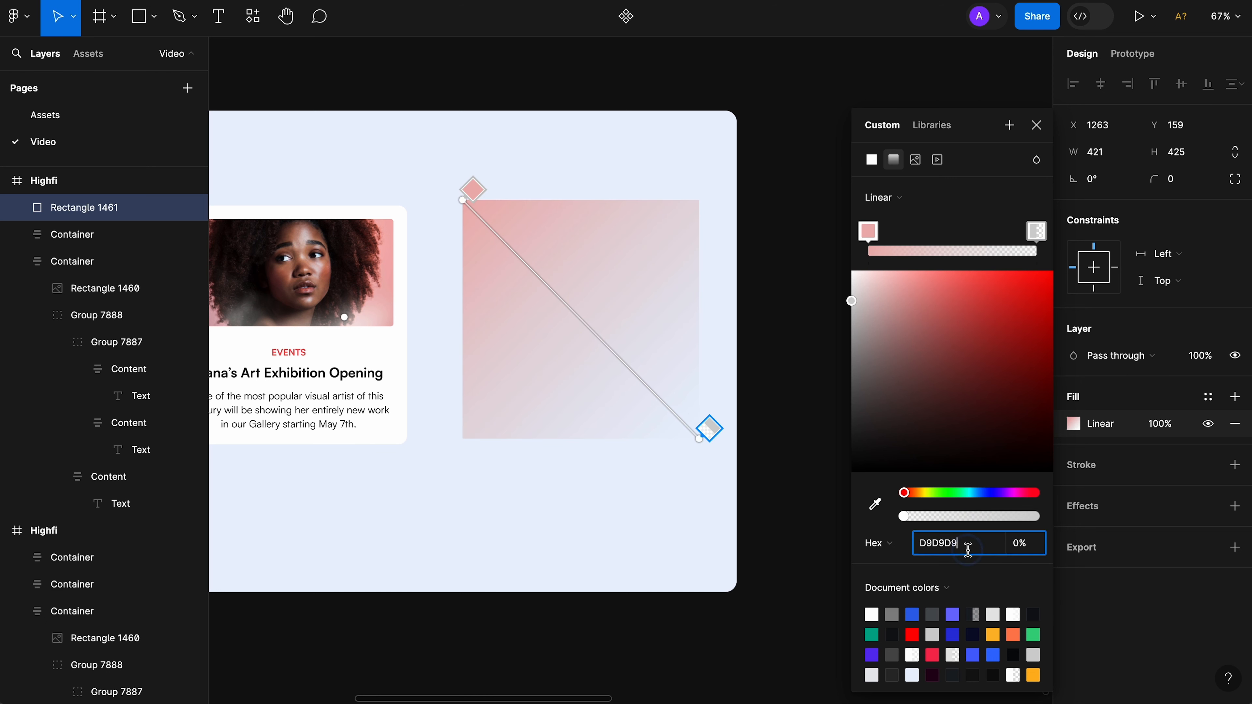
{"action": "type", "text": "FEC53D"}
{"action": "key", "text": "Tab"}
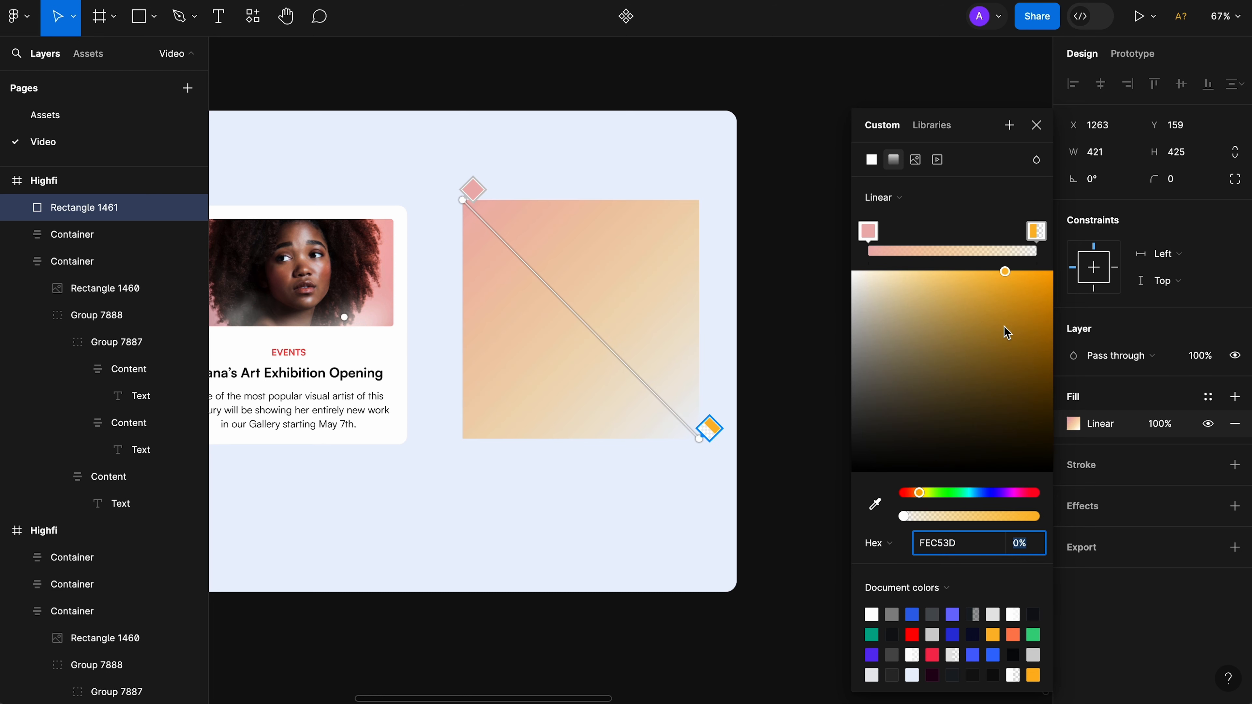
{"action": "key", "text": "Return"}
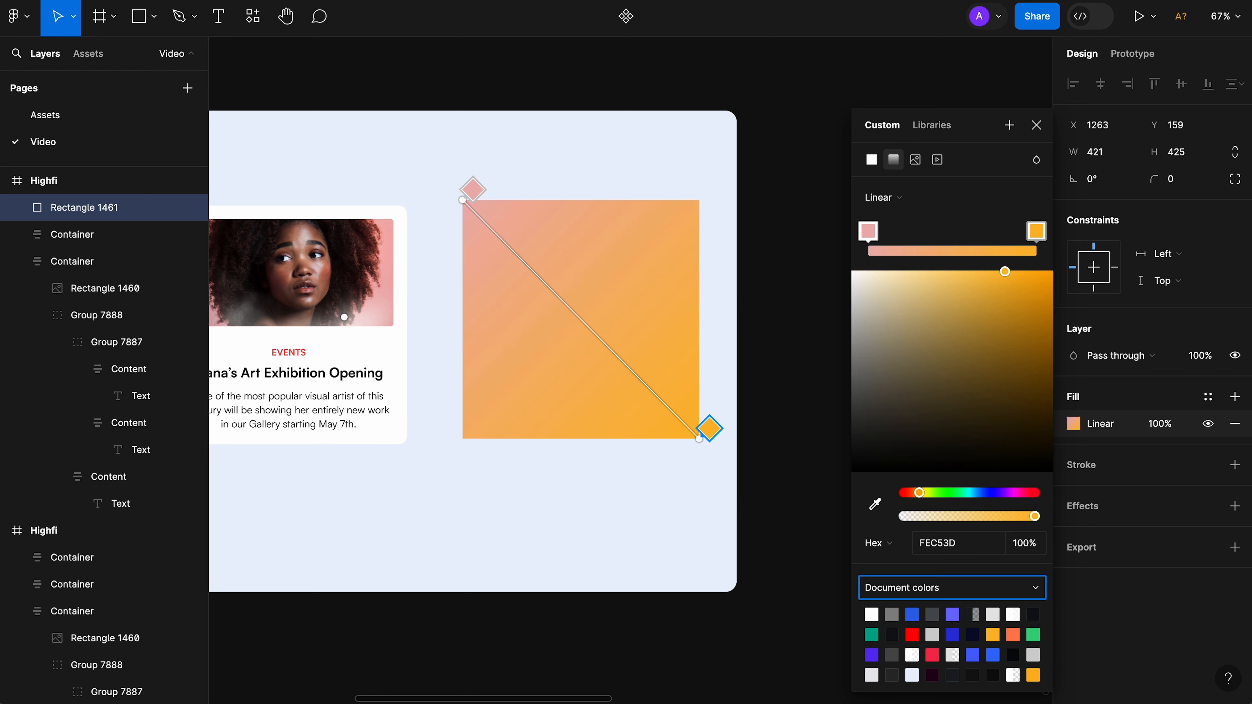
Step: Add a middle stop coloured F79782 to the rectangle's gradient and shift it slightly past the midpoint towards the yellow end
{"action": "left_click", "coordinate": [937, 252]}
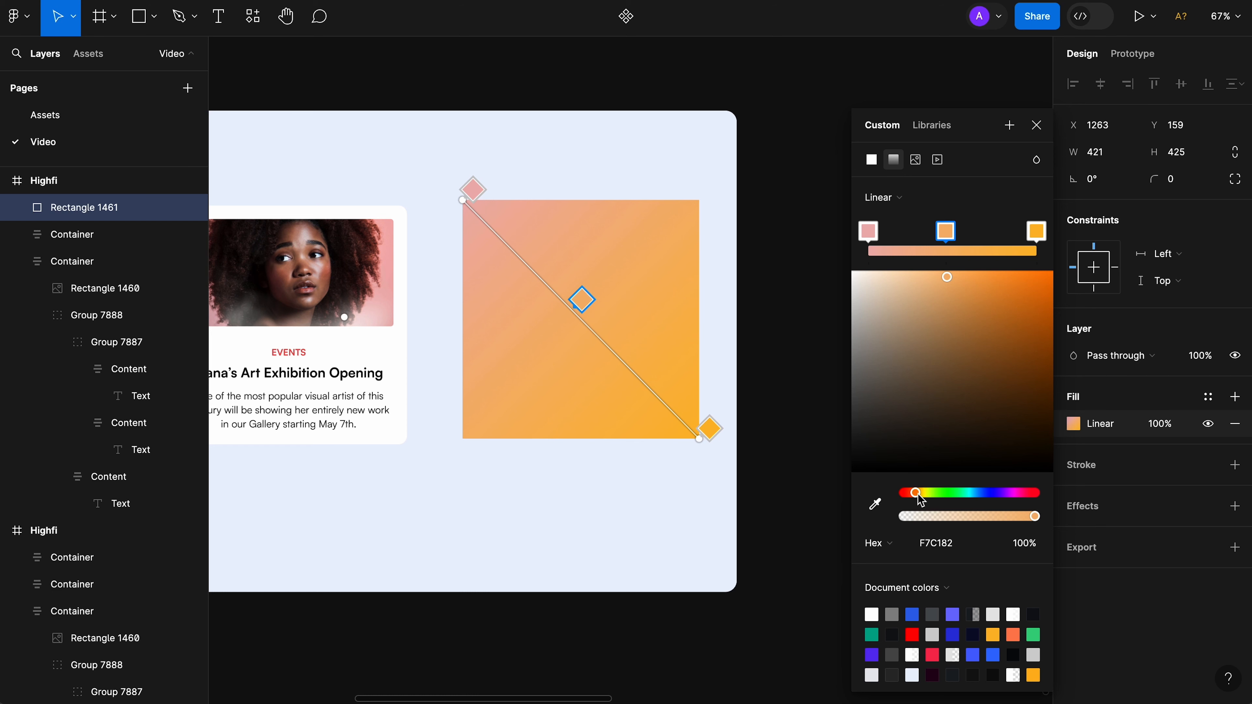
{"action": "left_click_drag", "start_coordinate": [919, 500], "coordinate": [911, 501]}
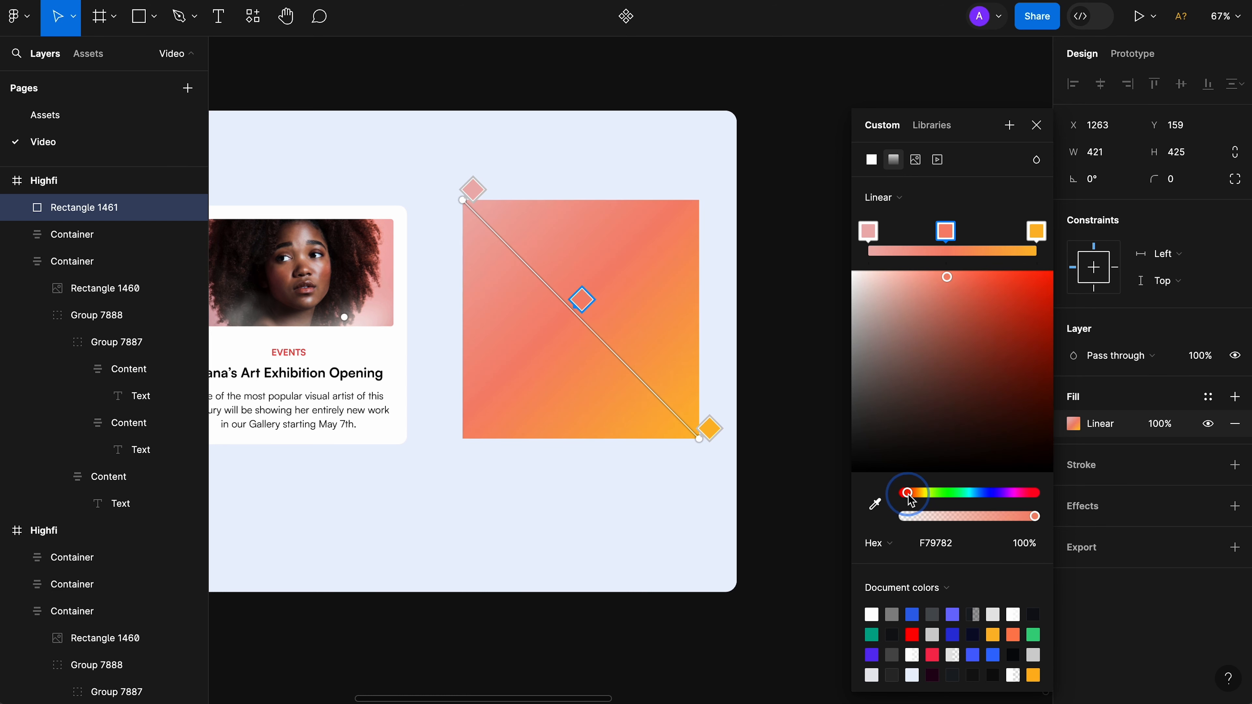
{"action": "left_click_drag", "start_coordinate": [582, 300], "coordinate": [599, 311]}
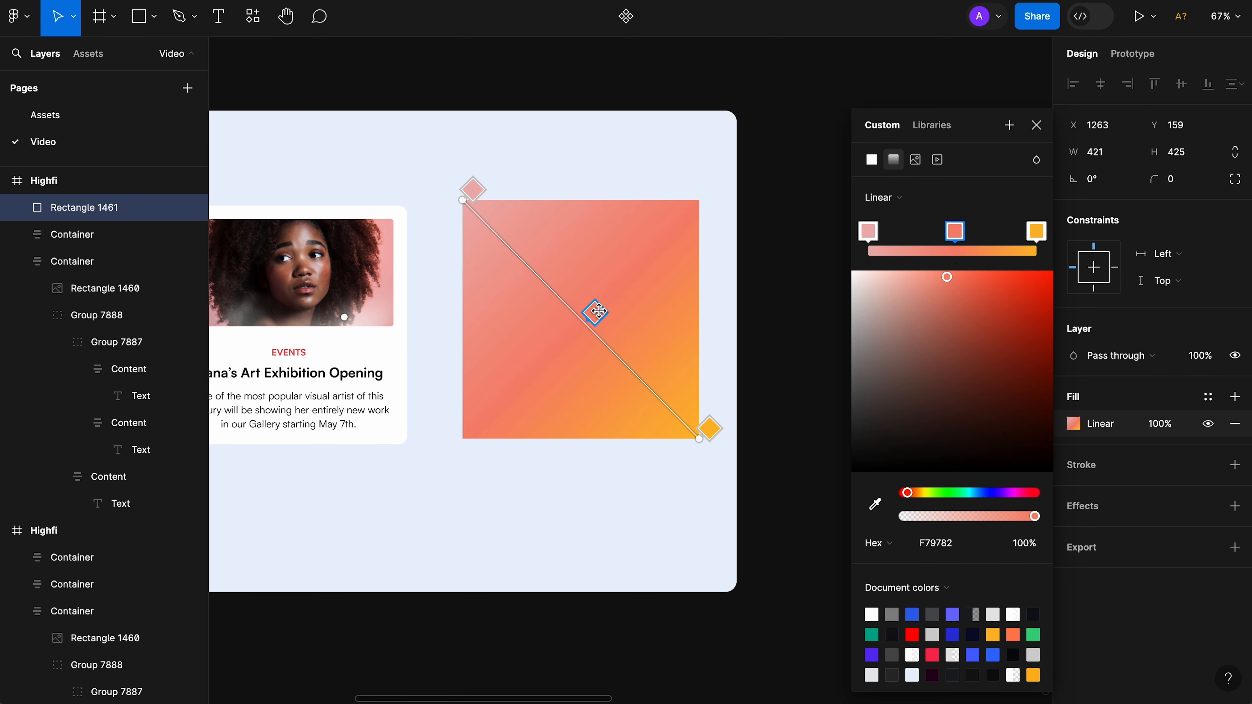
{"action": "left_click", "coordinate": [794, 274]}
Step: Move the gradient rectangle over the art exhibition card at X 743, Y 171 and send it behind the card
{"action": "scroll", "coordinate": [648, 353], "scroll_direction": "down", "scroll_amount": 3}
{"action": "left_click_drag", "start_coordinate": [649, 353], "coordinate": [626, 331]}
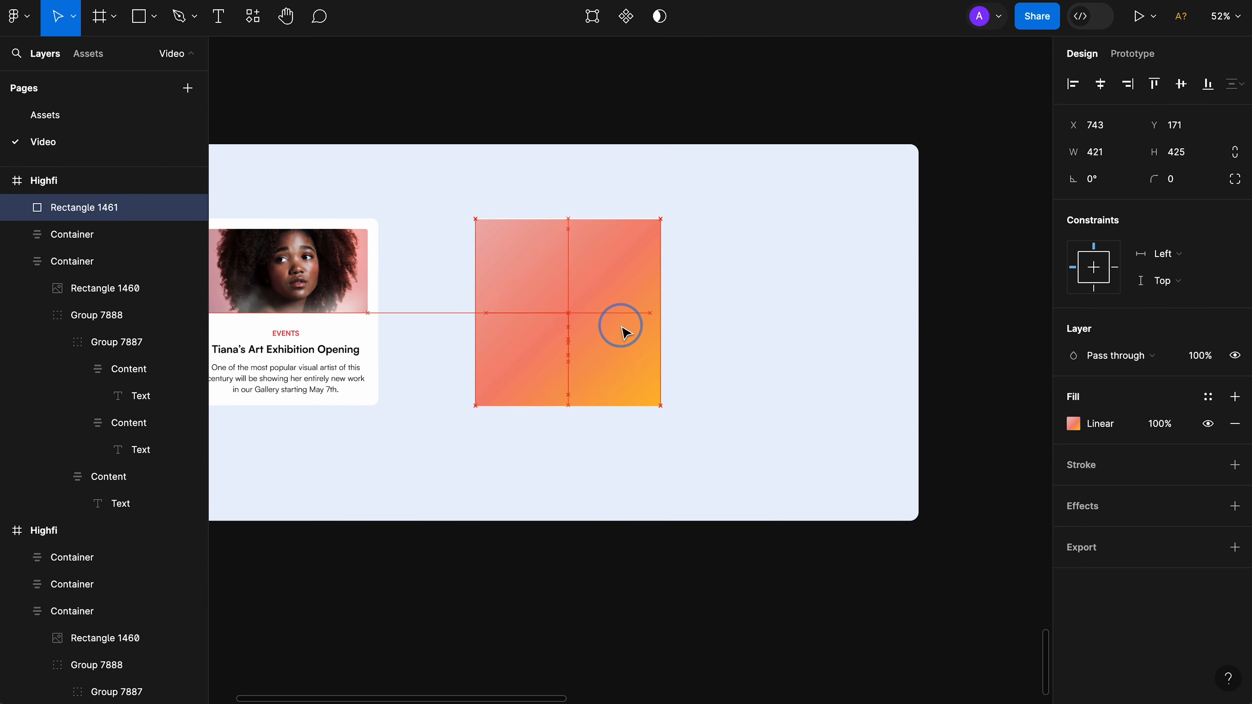
{"action": "right_click", "coordinate": [626, 331]}
{"action": "left_click", "coordinate": [742, 365]}
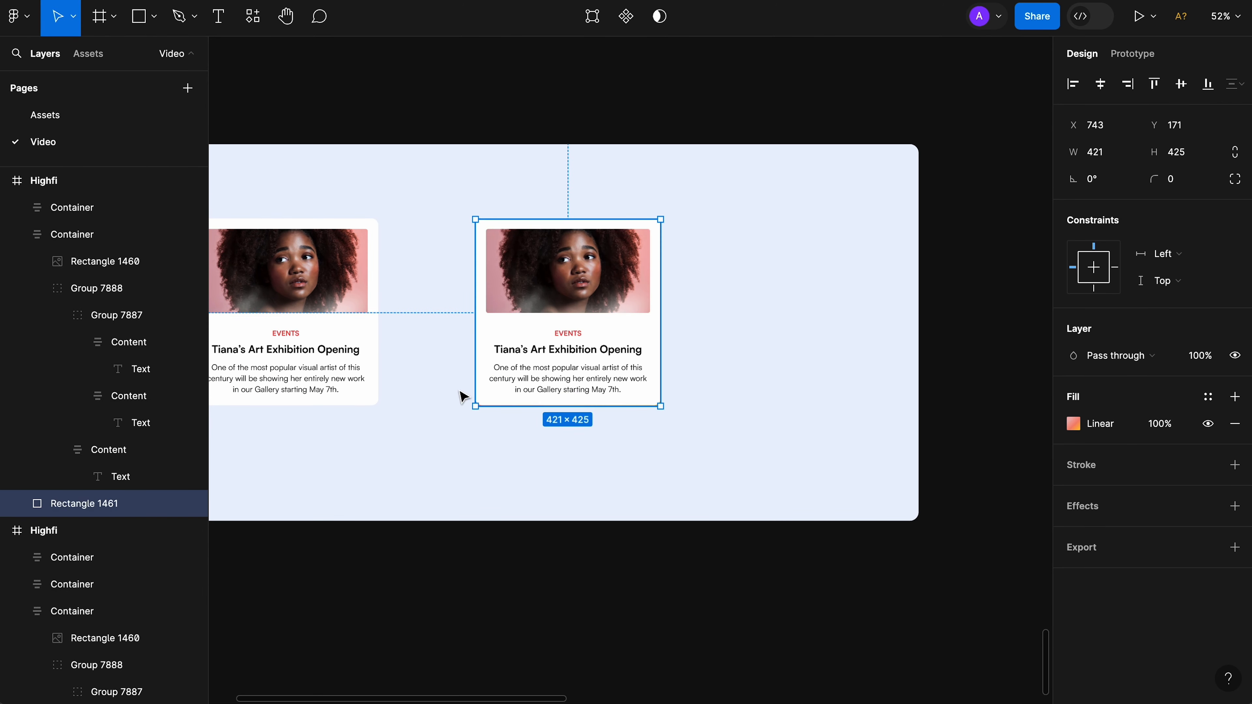
Step: Apply a layer blur of 100 to the gradient rectangle behind the card
{"action": "scroll", "coordinate": [539, 316], "scroll_direction": "up", "scroll_amount": 4}
{"action": "scroll", "coordinate": [539, 316], "scroll_direction": "left", "scroll_amount": 2}
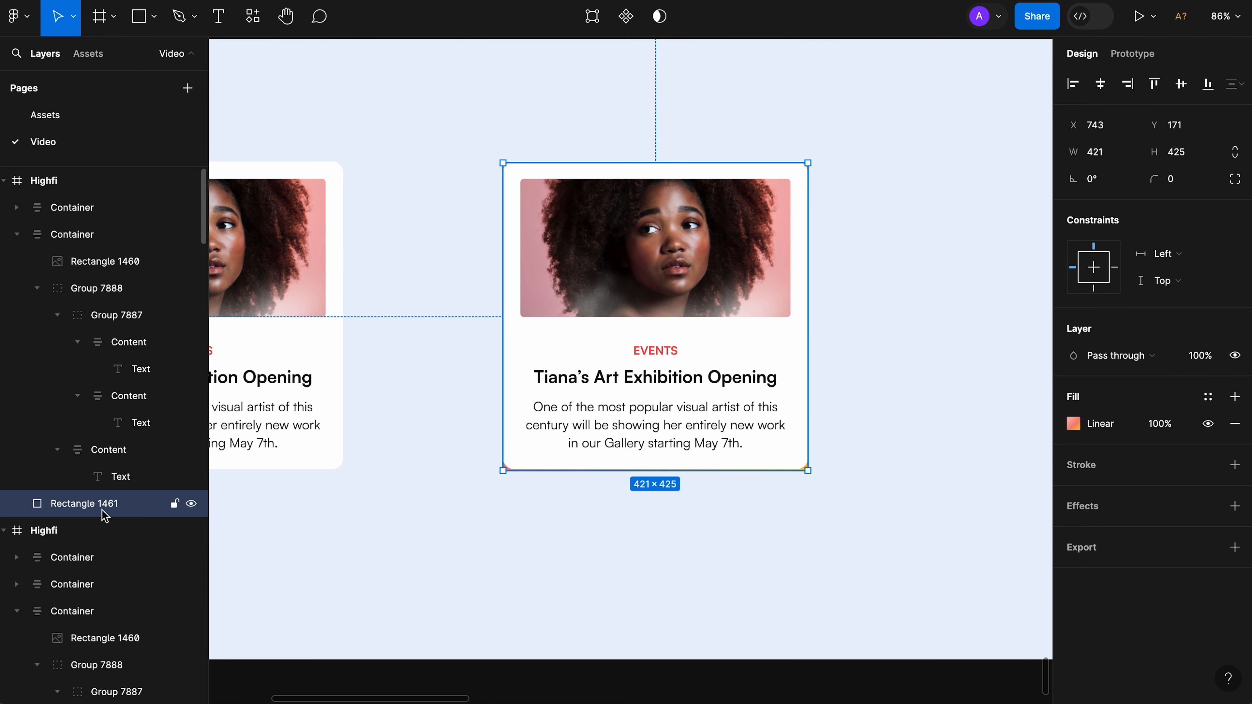
{"action": "left_click", "coordinate": [1089, 512]}
{"action": "left_click", "coordinate": [1134, 533]}
{"action": "left_click", "coordinate": [1134, 553]}
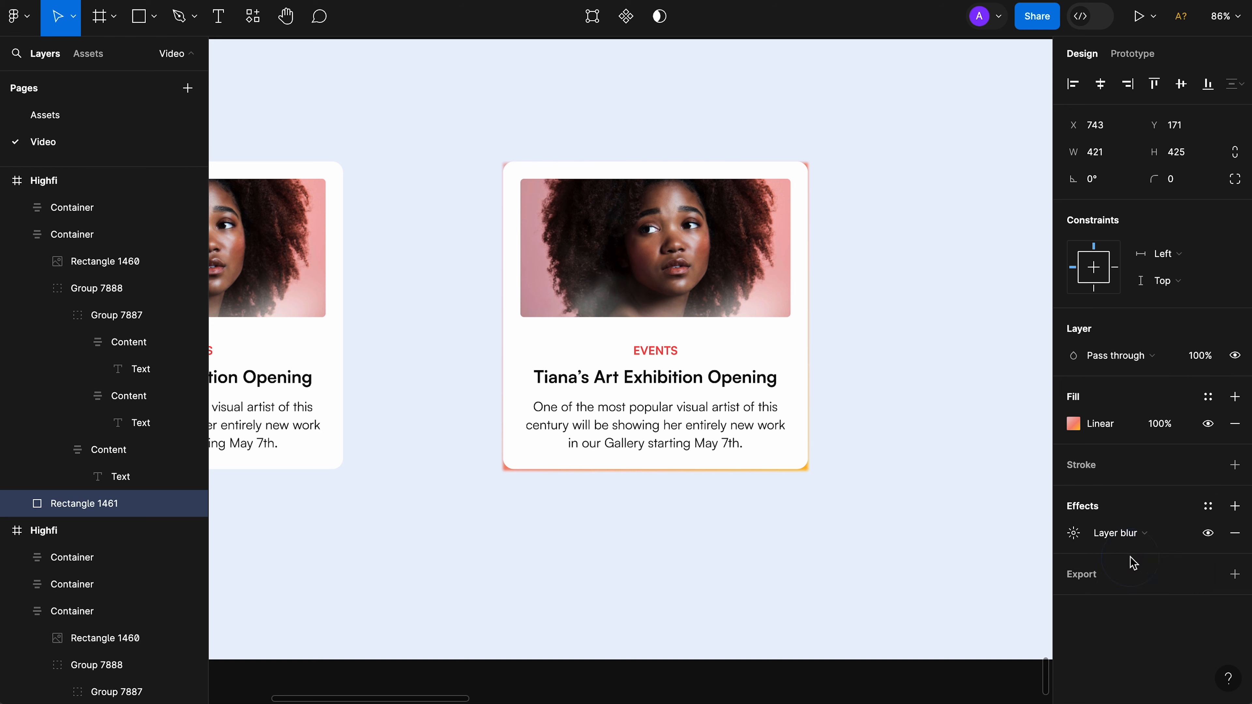
{"action": "left_click", "coordinate": [1074, 538]}
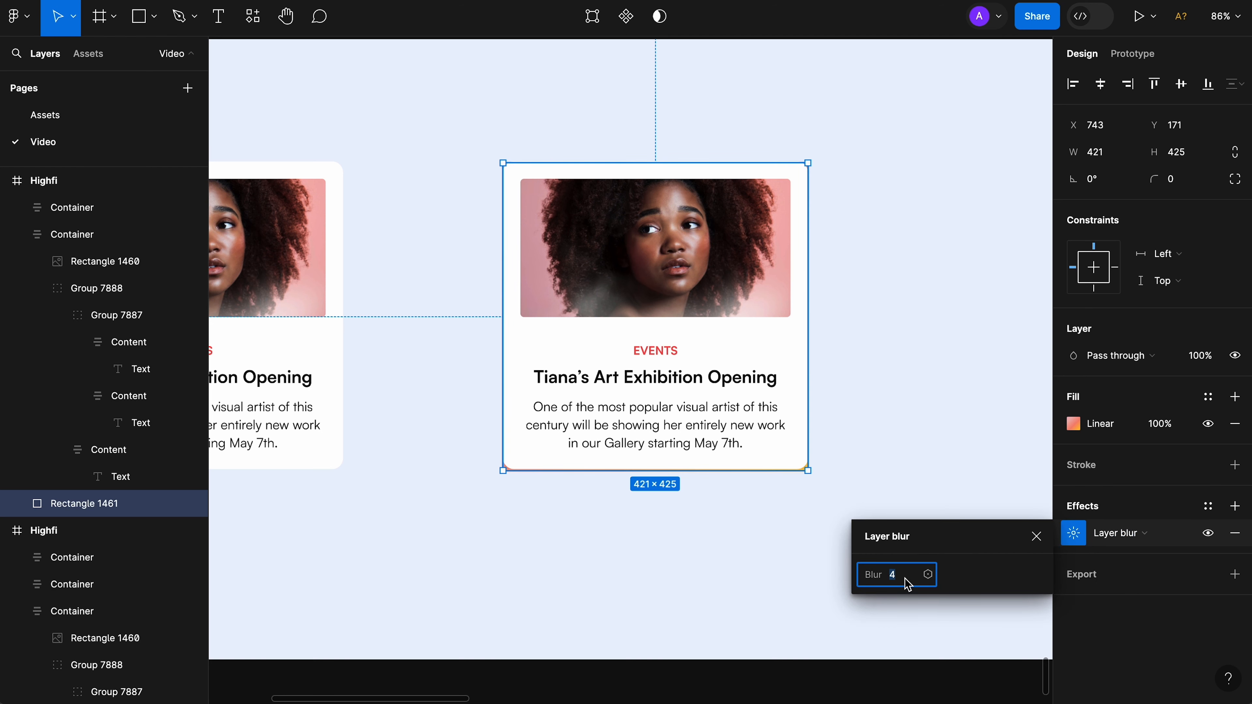
{"action": "type", "text": "100"}
{"action": "key", "text": "Tab"}
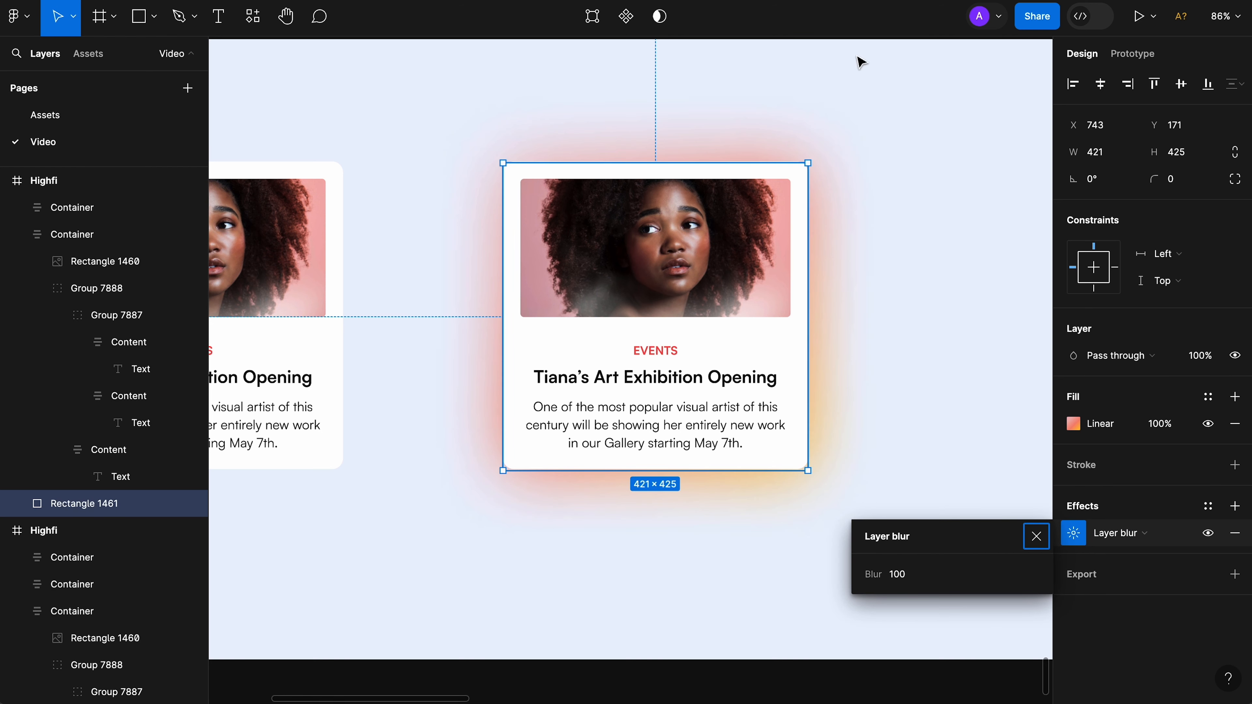
{"action": "left_click", "coordinate": [873, 348]}
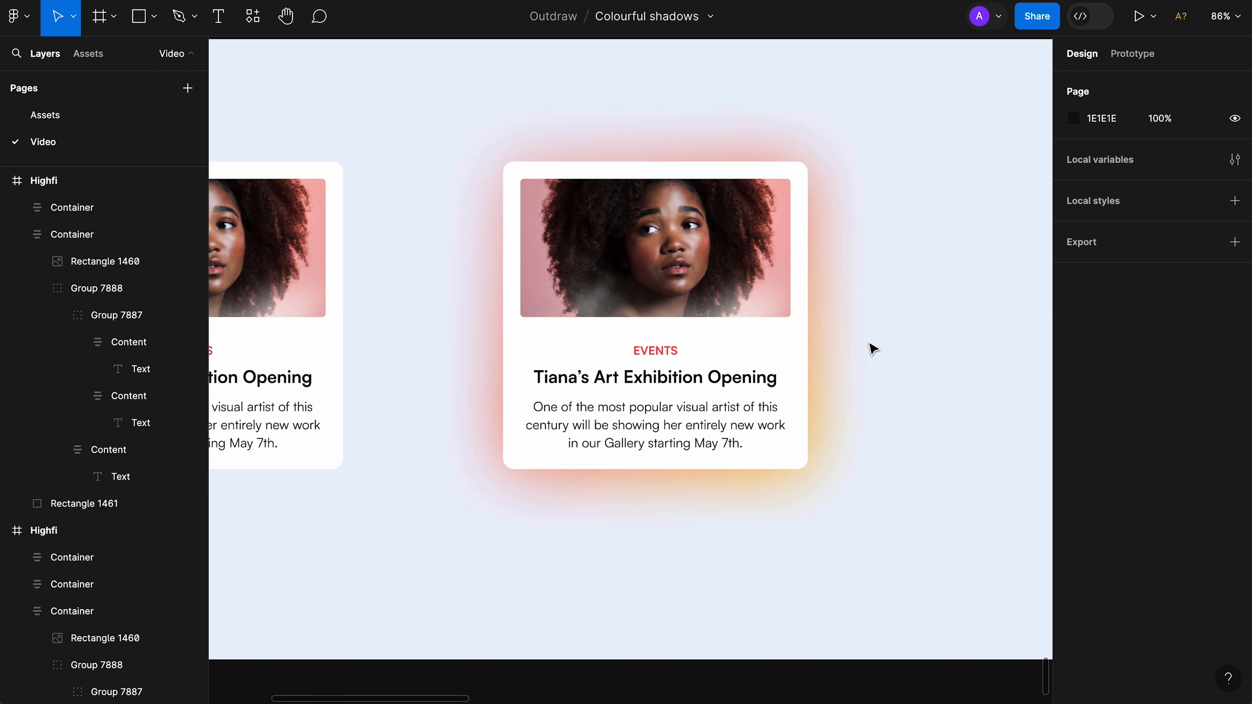
Step: Try adjusting the blurred rectangle's gradient stops and darkening its start colour, and undo the colour change
{"action": "left_click", "coordinate": [104, 503]}
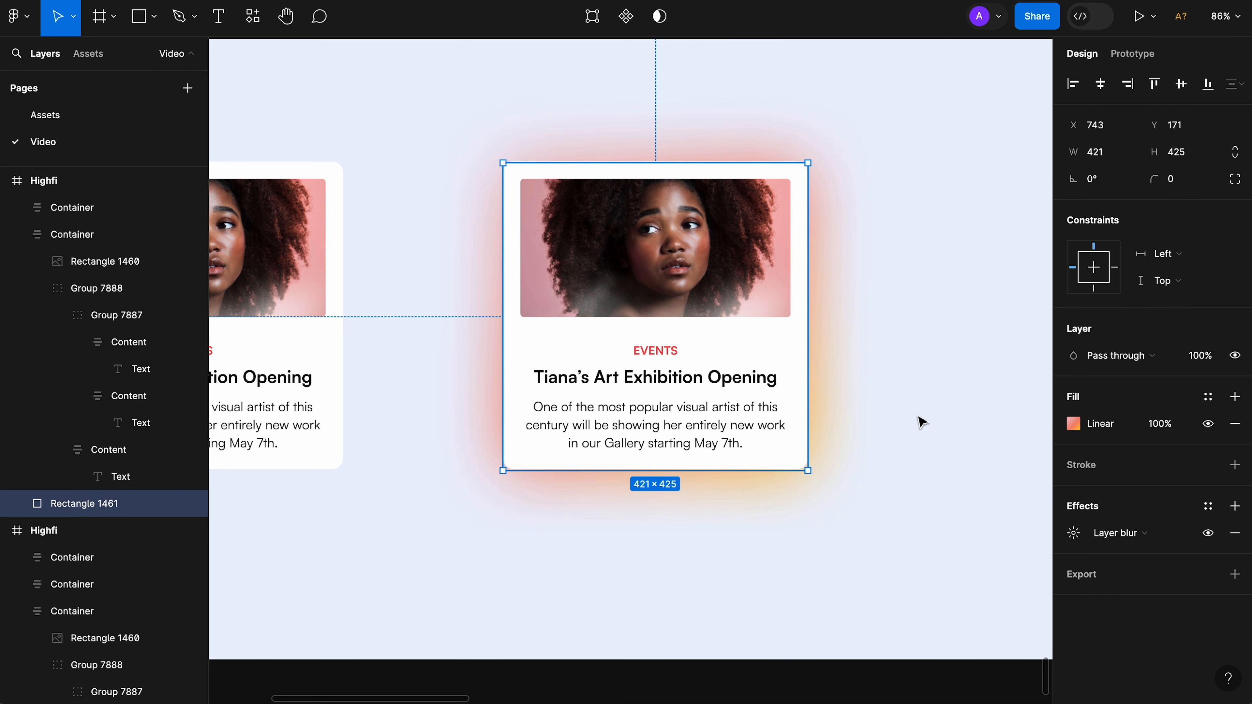
{"action": "left_click", "coordinate": [1074, 424]}
{"action": "left_click", "coordinate": [671, 311]}
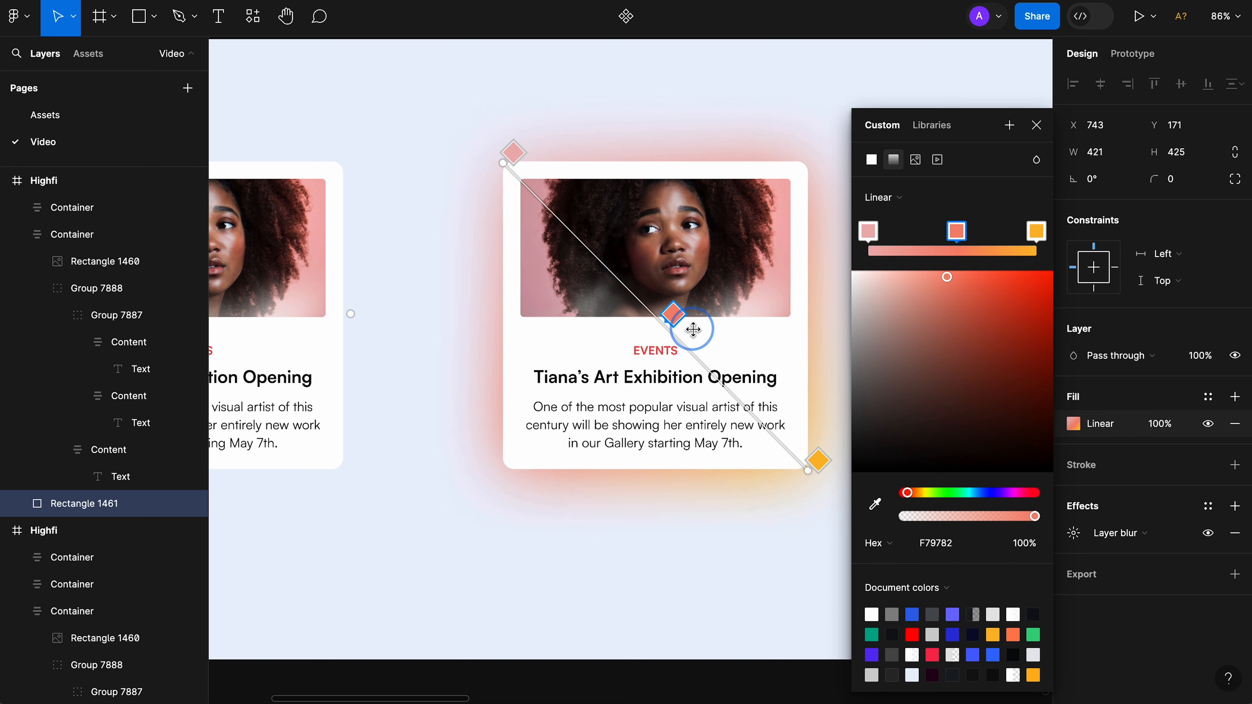
{"action": "left_click", "coordinate": [869, 232]}
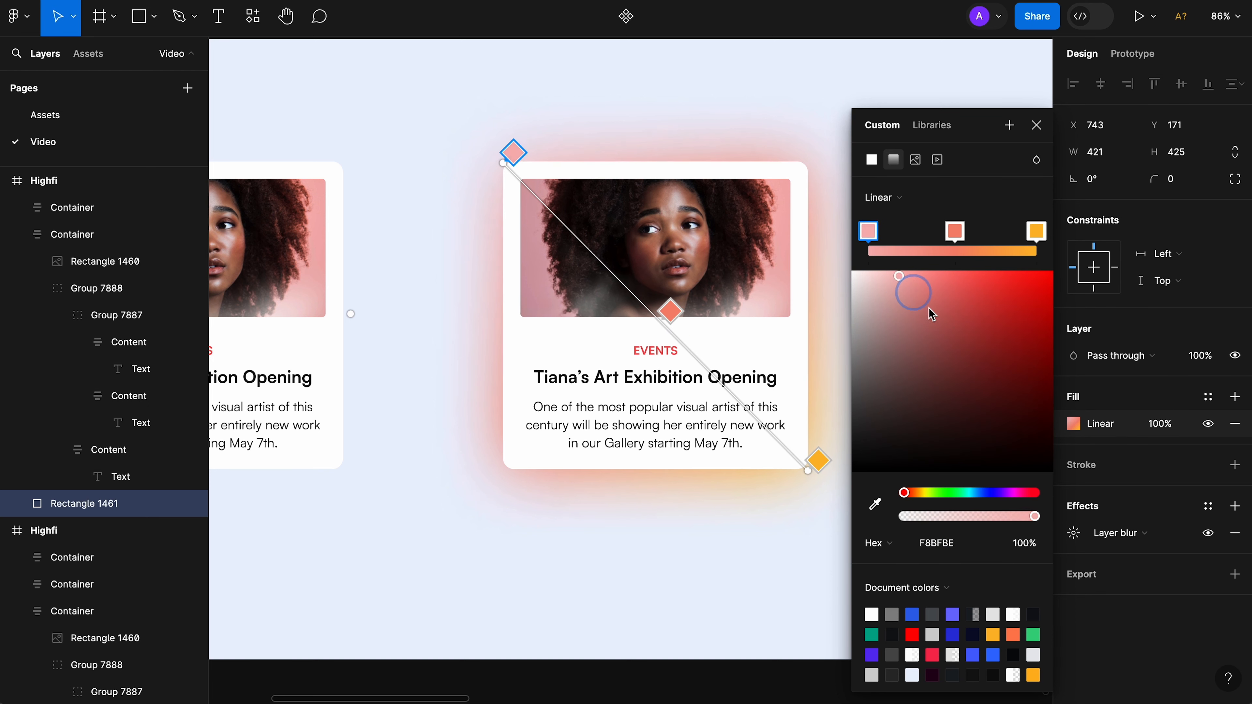
{"action": "left_click_drag", "start_coordinate": [928, 307], "coordinate": [1006, 377]}
{"action": "key", "text": "super+z"}
{"action": "left_click", "coordinate": [1049, 124]}
Step: Try the rectangle's gradient fill at 60% opacity and restore it to 100%
{"action": "left_click", "coordinate": [1172, 427]}
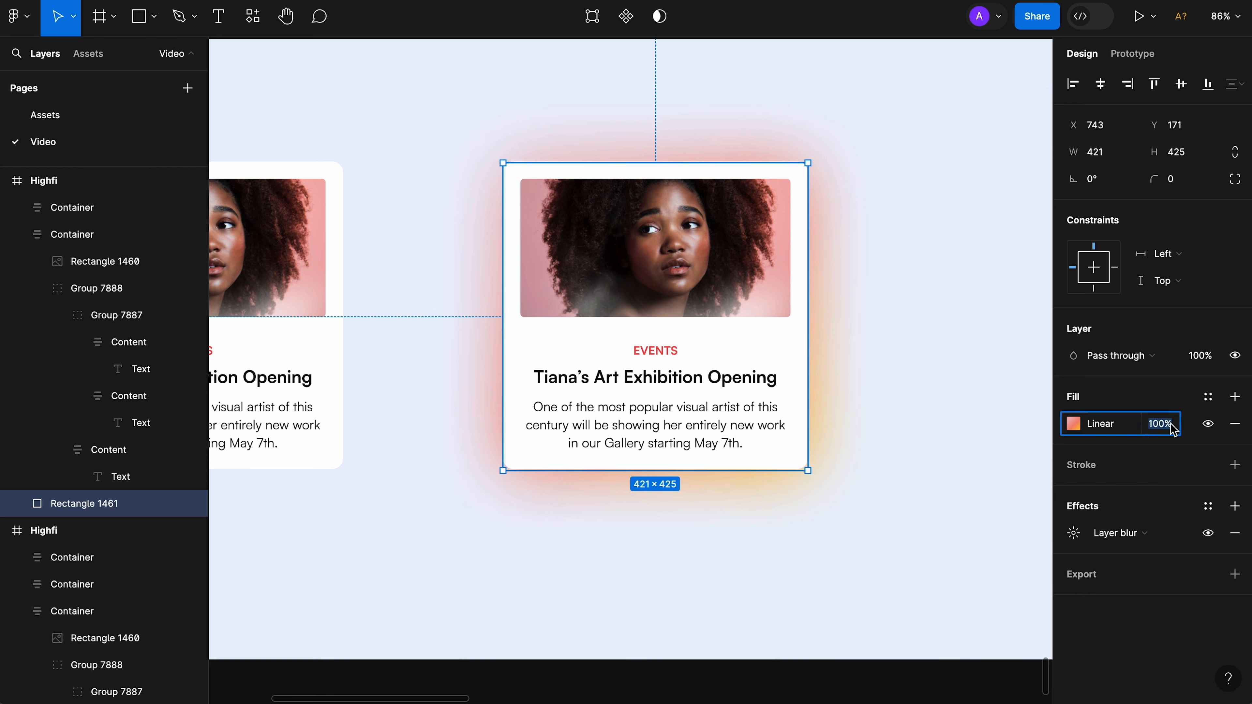
{"action": "key", "text": "shift+Down"}
{"action": "key", "text": "shift+Down"}
{"action": "key", "text": "shift+Down"}
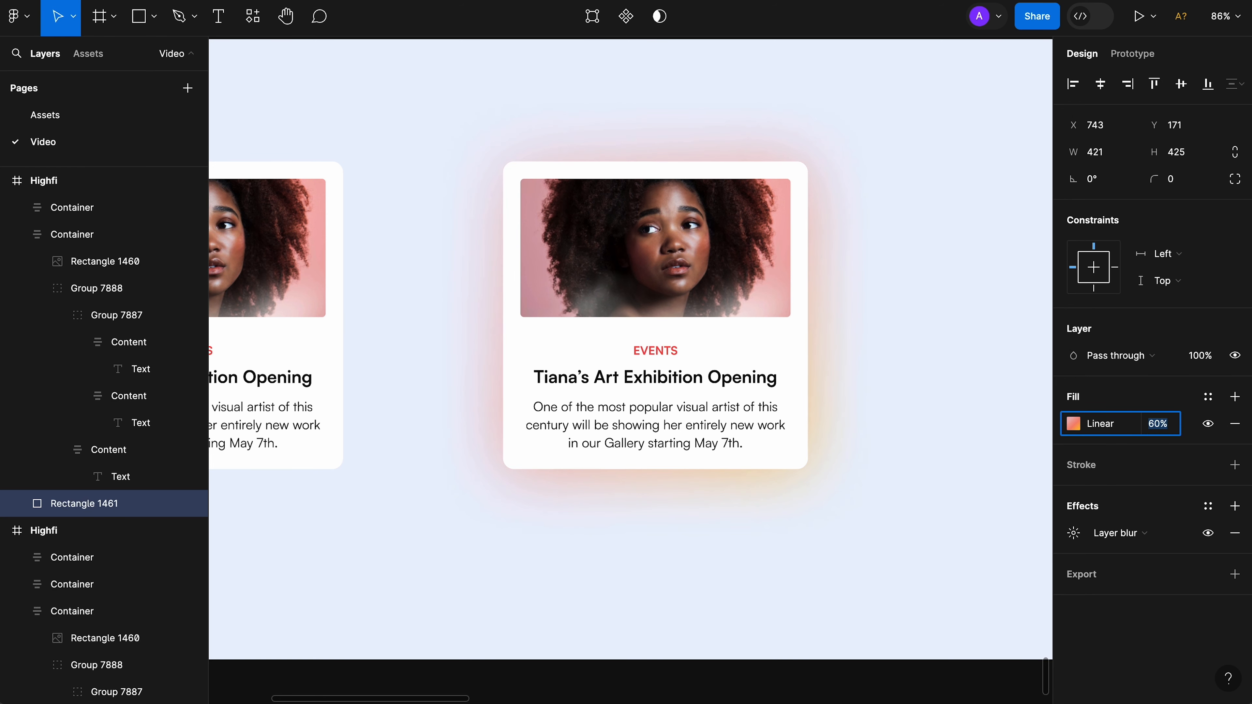
{"action": "type", "text": "100"}
{"action": "key", "text": "Tab"}
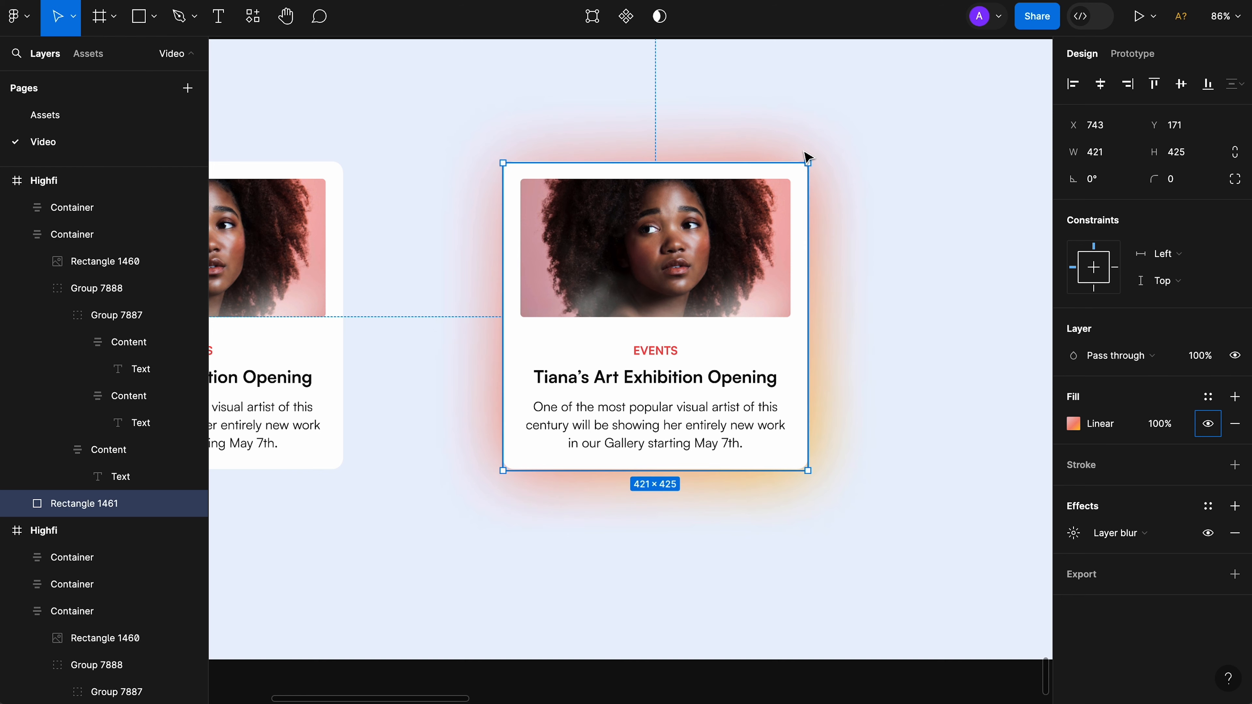
Step: Enlarge the blurred rectangle evenly around its centre to about 493 by 497 and deselect it
{"action": "left_click_drag", "start_coordinate": [806, 159], "coordinate": [834, 142]}
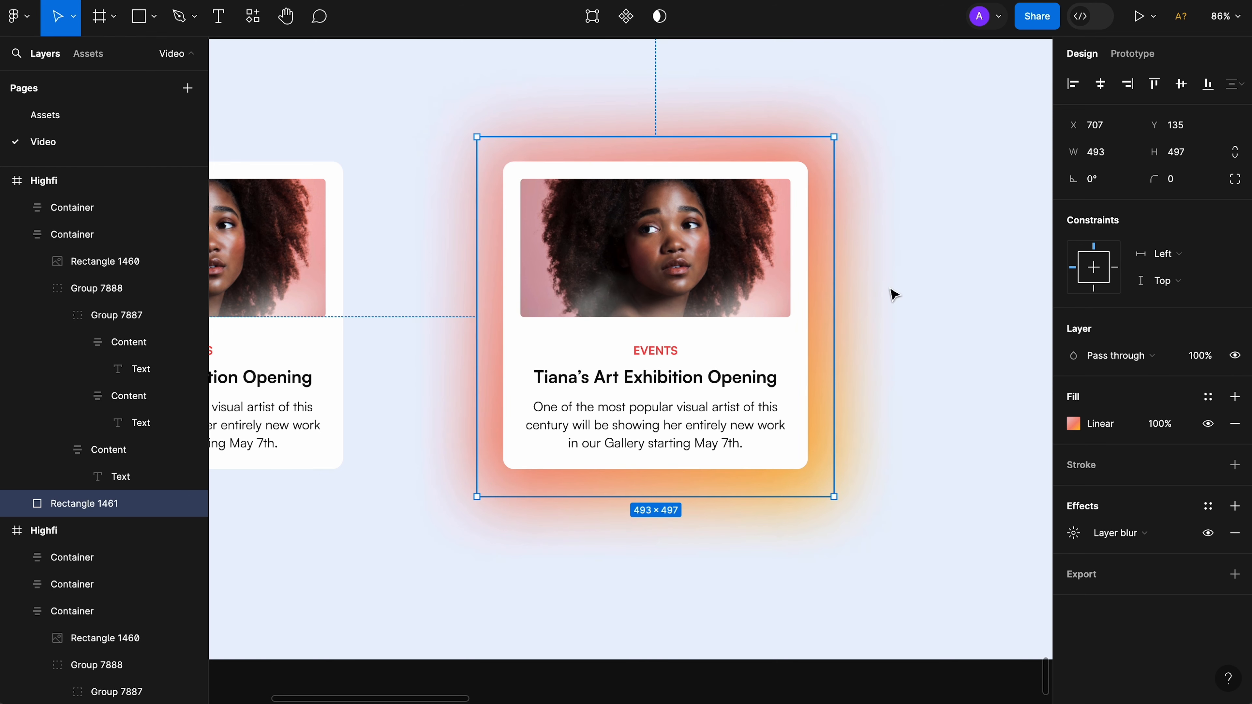
{"action": "left_click", "coordinate": [934, 285]}
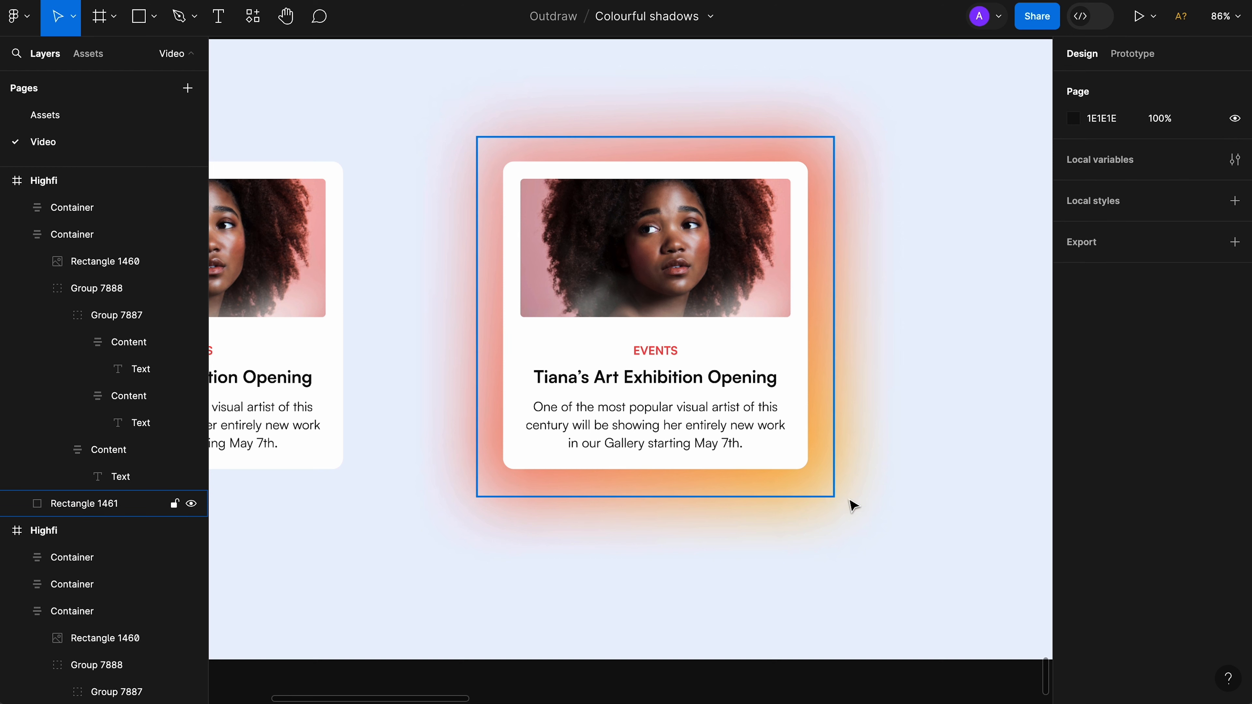